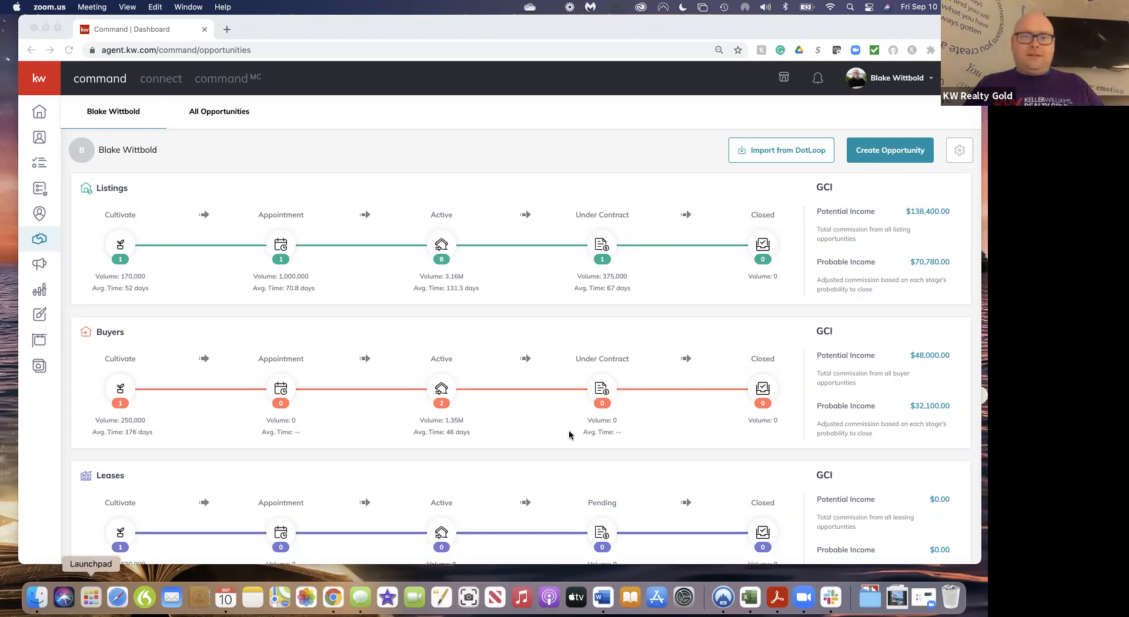
Return to the KW Command opportunities dashboard
scroll(576, 437, "right", 5)
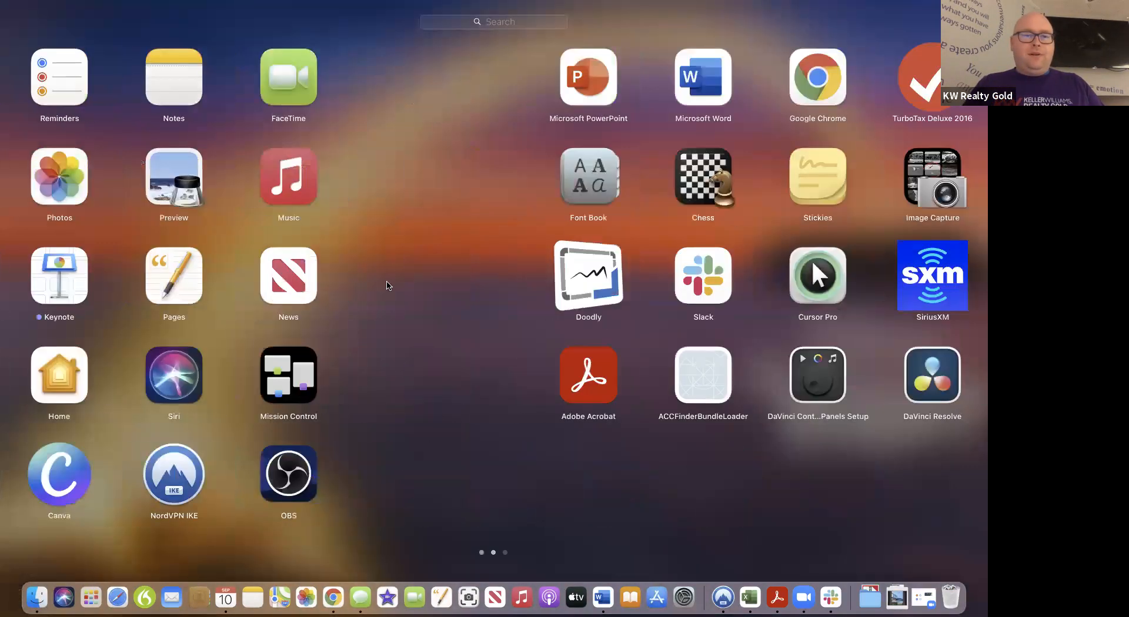
left_click(617, 44)
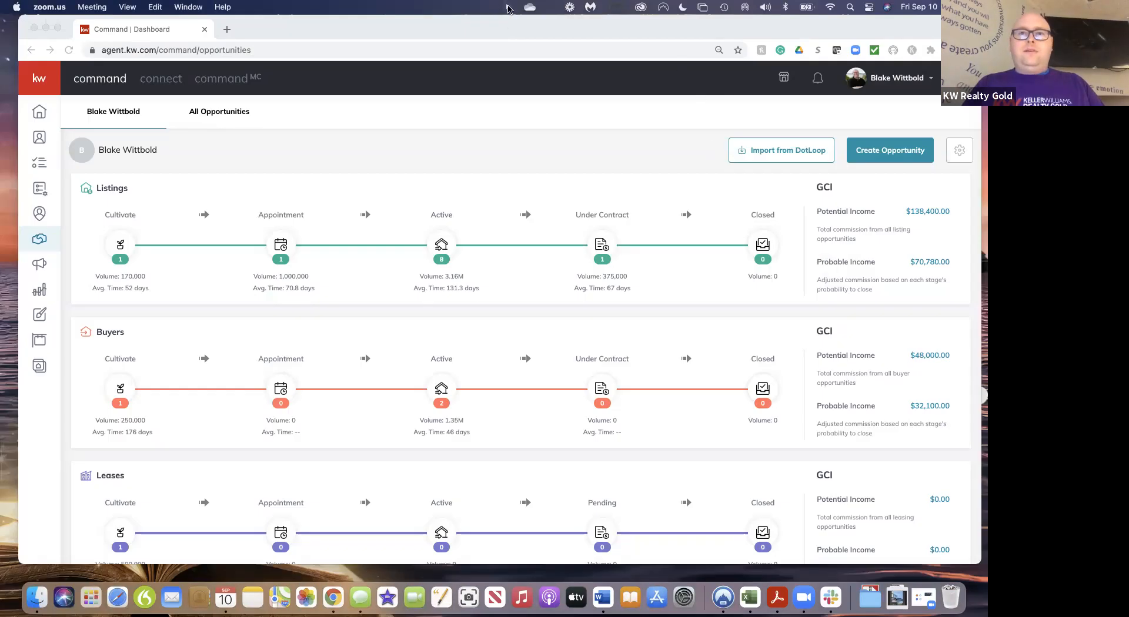
left_click(508, 8)
left_click(513, 25)
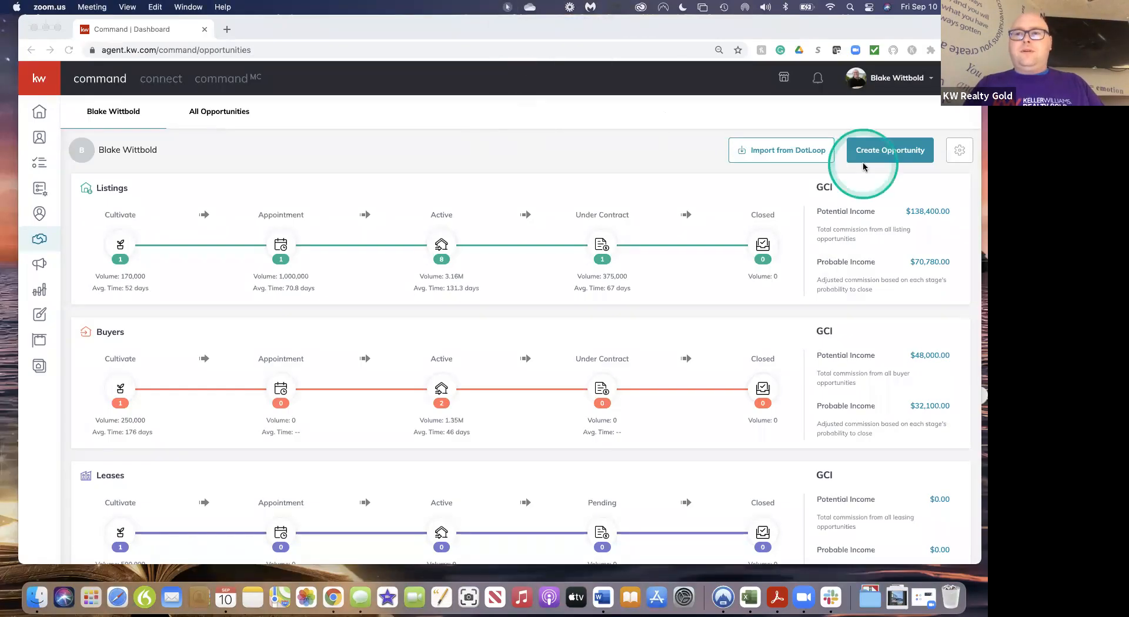
left_click(896, 156)
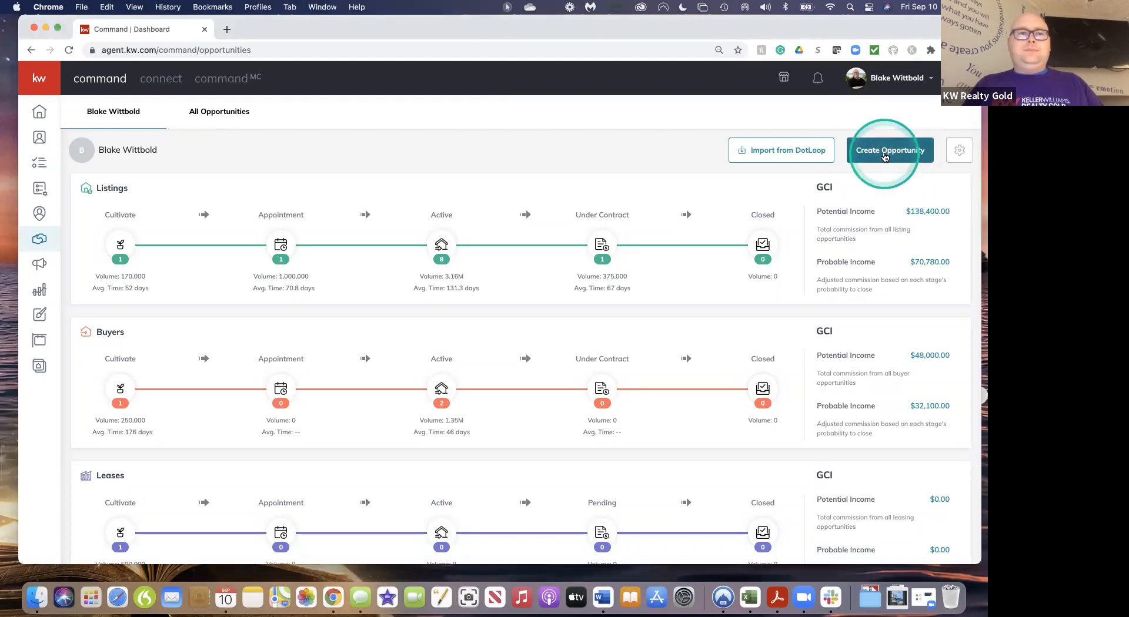
Start a new Listing-type opportunity and pick the client from the contact search
left_click(885, 157)
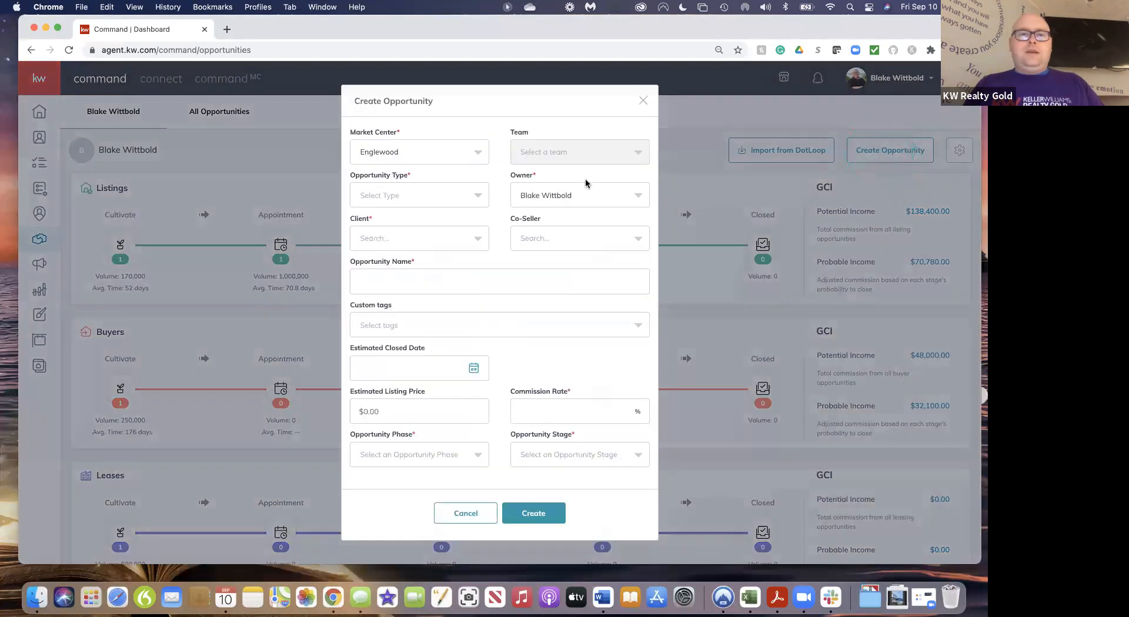
left_click(473, 194)
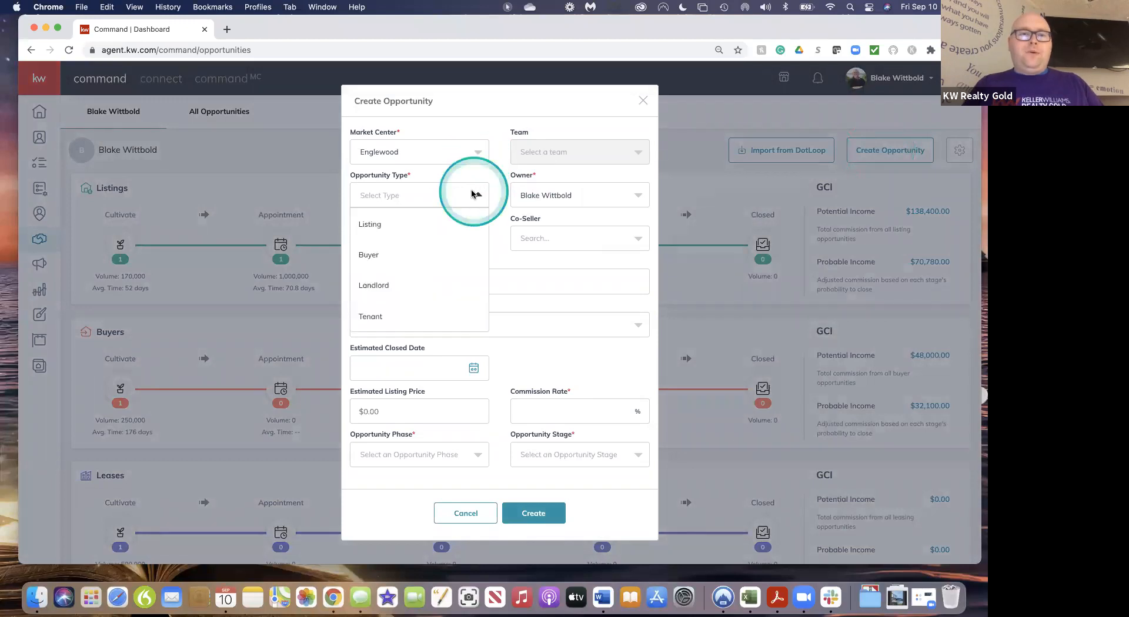
left_click(372, 224)
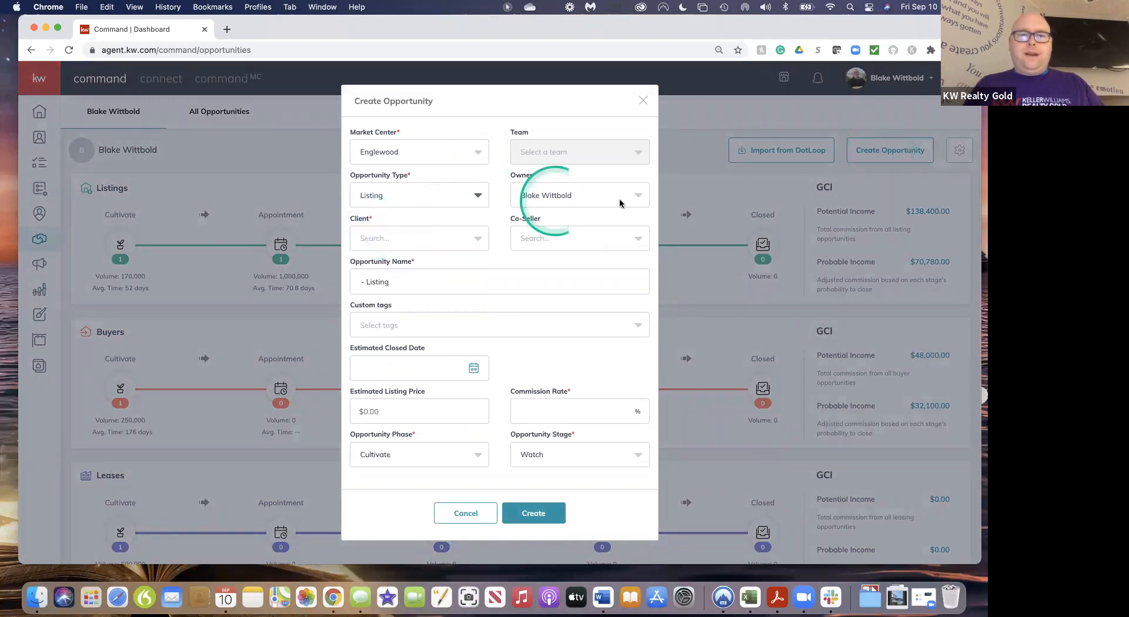
left_click(389, 241)
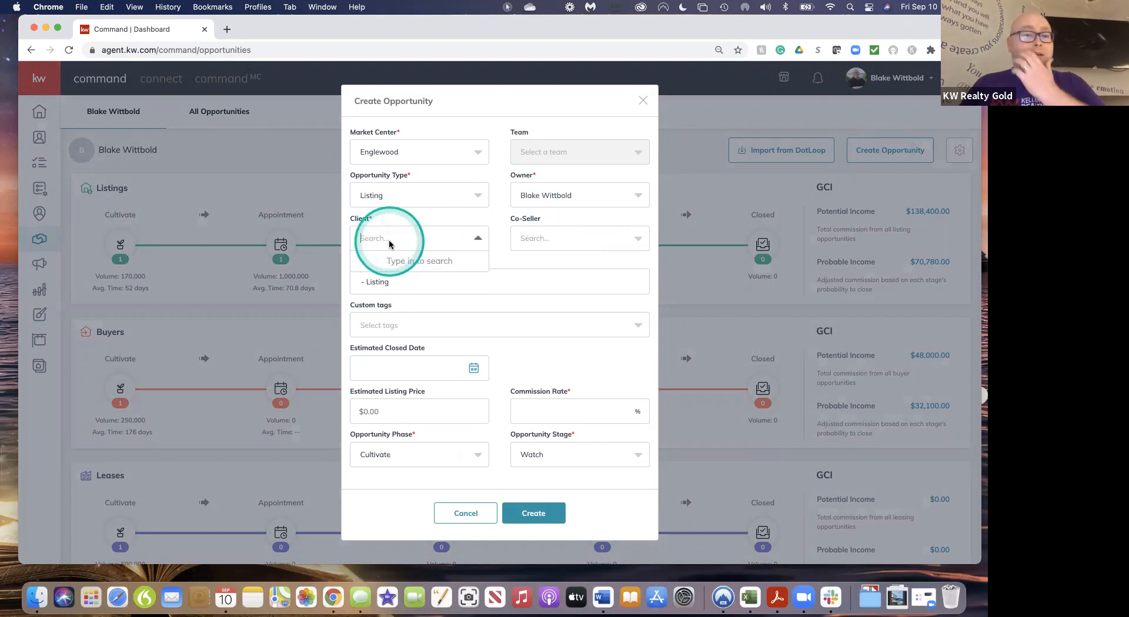
type("Blake")
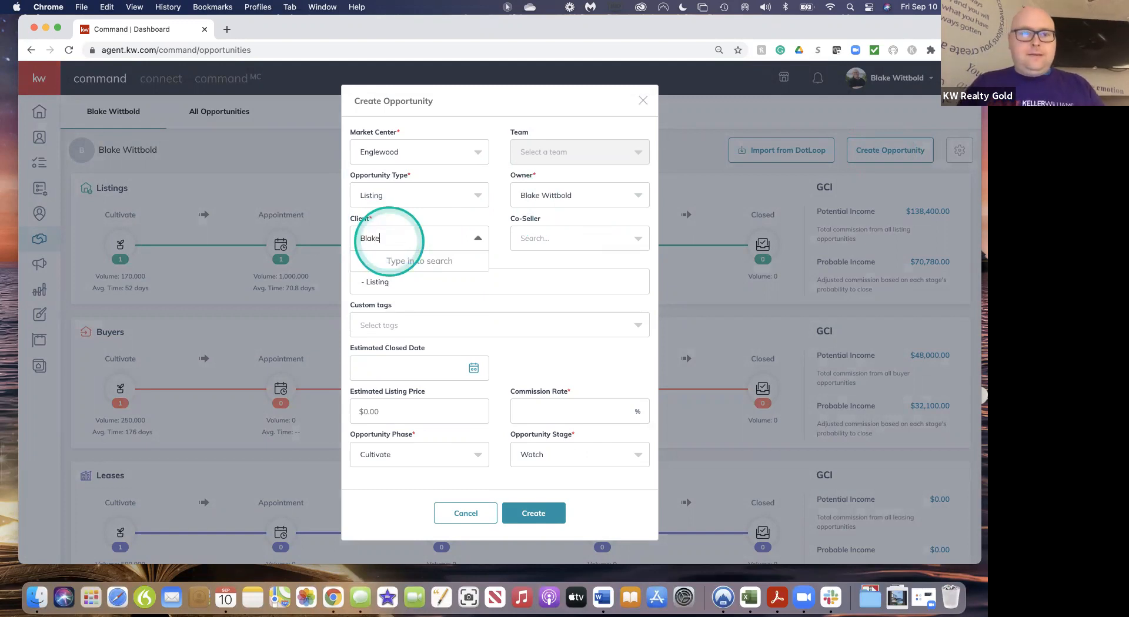
left_click(394, 258)
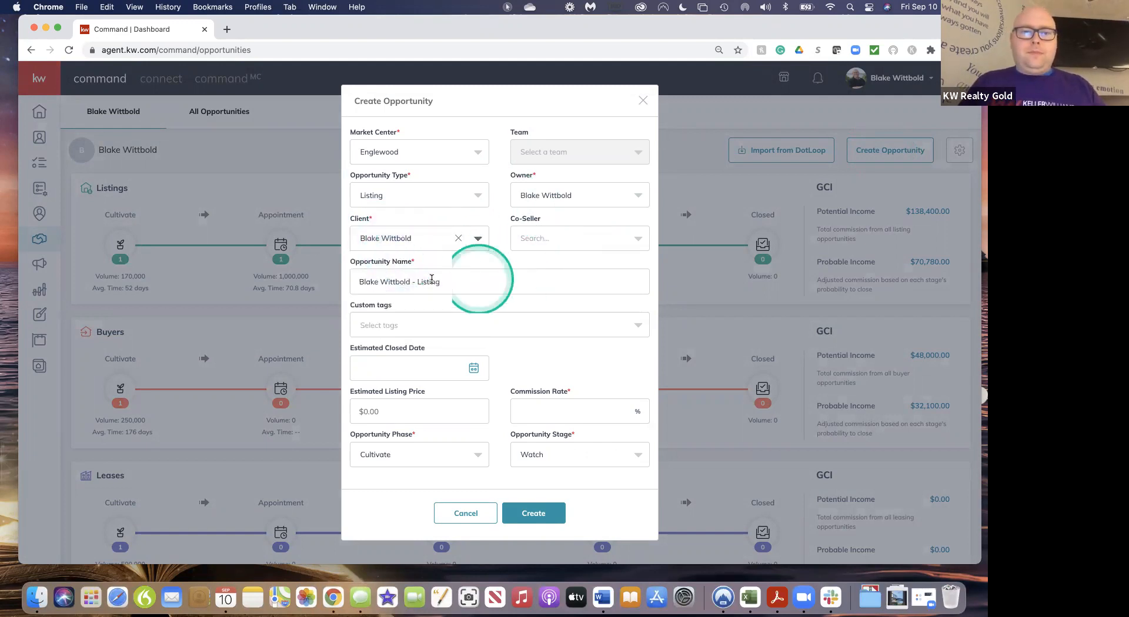
Replace the client's name in the opportunity title with 'Test class 9/10'
left_click(410, 282)
key("BackSpace")
key("BackSpace")
key("BackSpace")
key("BackSpace")
key("BackSpace")
key("BackSpace")
key("BackSpace")
key("BackSpace")
key("BackSpace")
key("BackSpace")
key("BackSpace")
key("BackSpace")
key("BackSpace")
key("BackSpace")
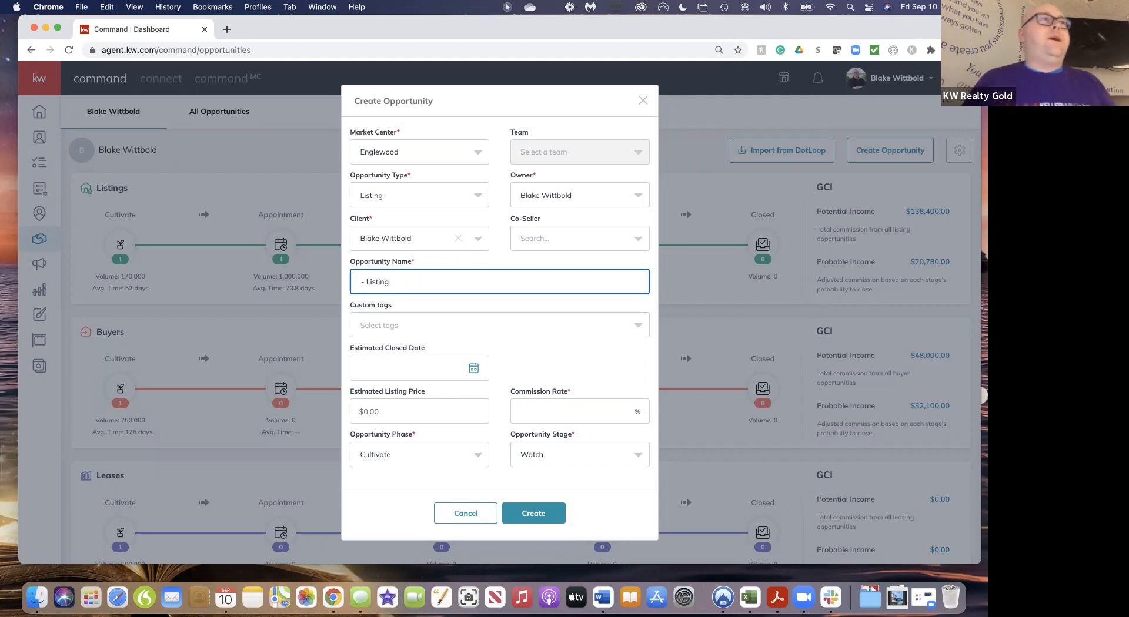
type("Test")
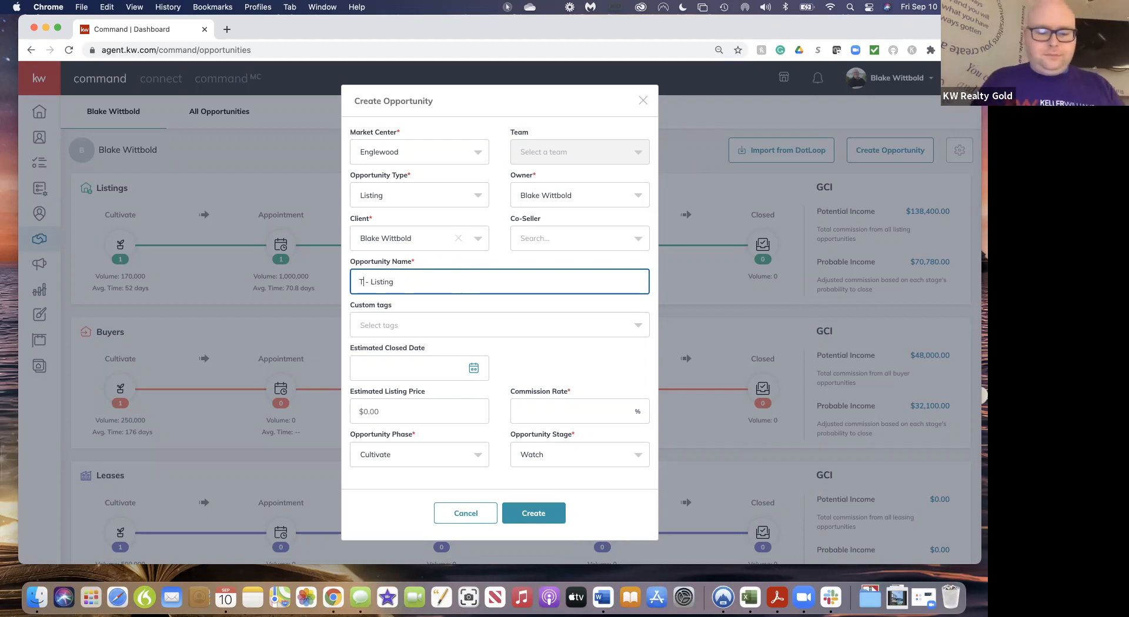
type(" class ")
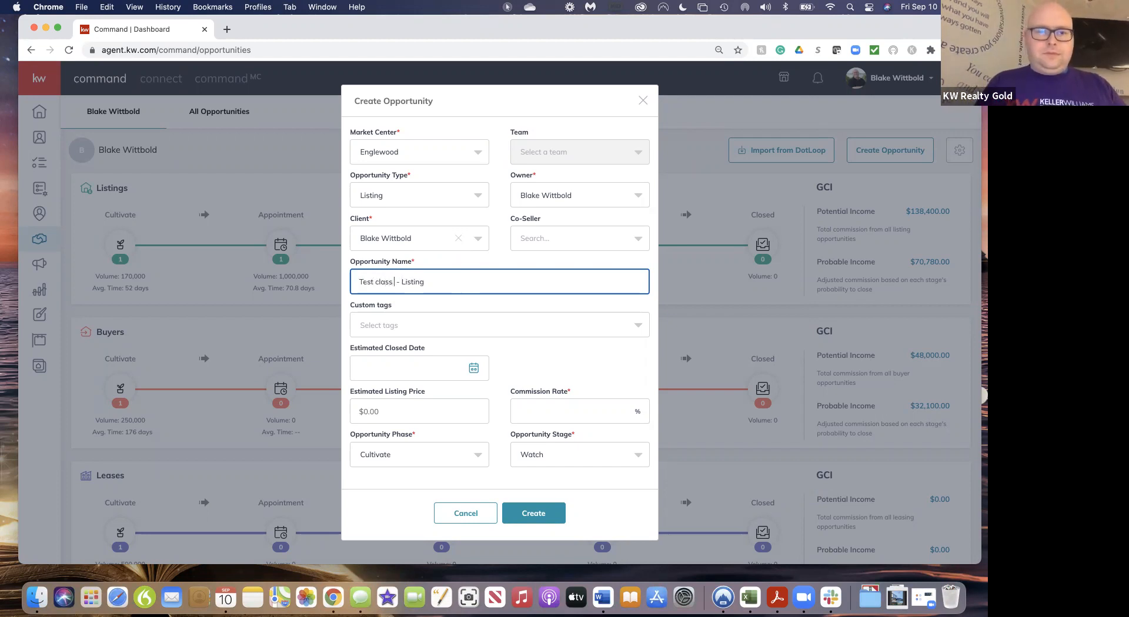
type("9/10")
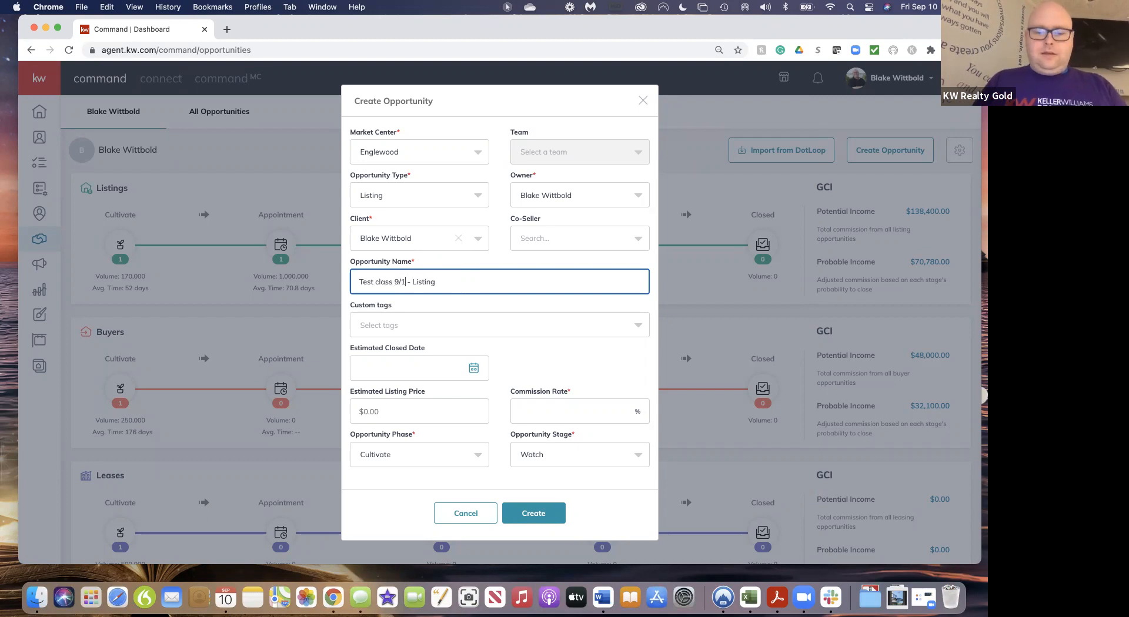
Enter a 3% commission, set the phase to Active, and save the opportunity
left_click(549, 411)
type("3")
left_click(461, 430)
left_click(463, 454)
left_click(409, 427)
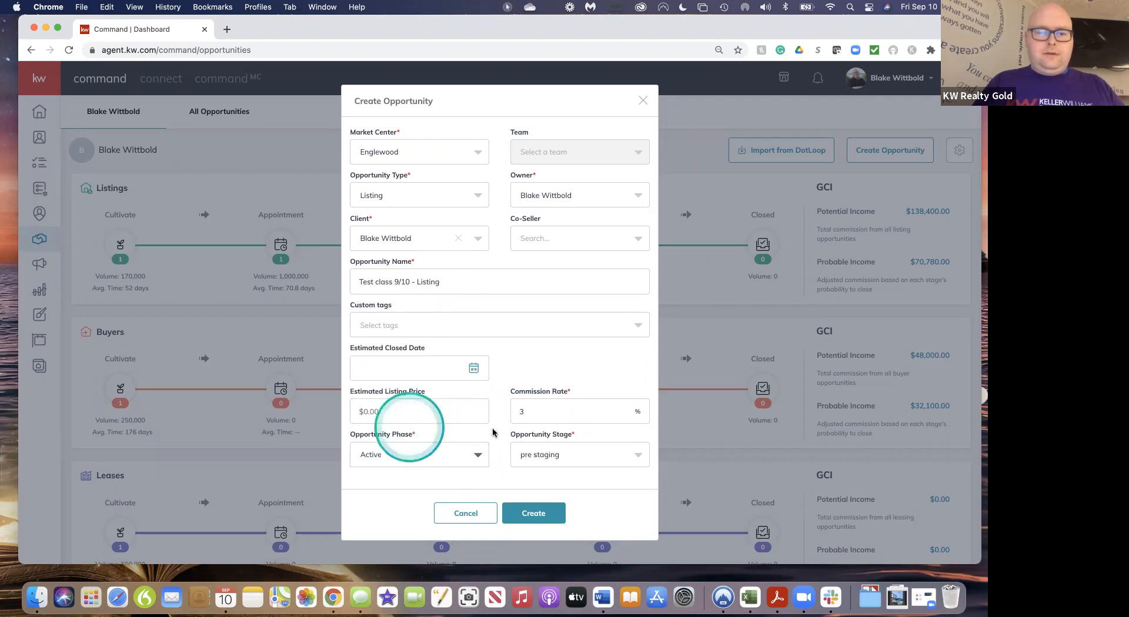
left_click(546, 511)
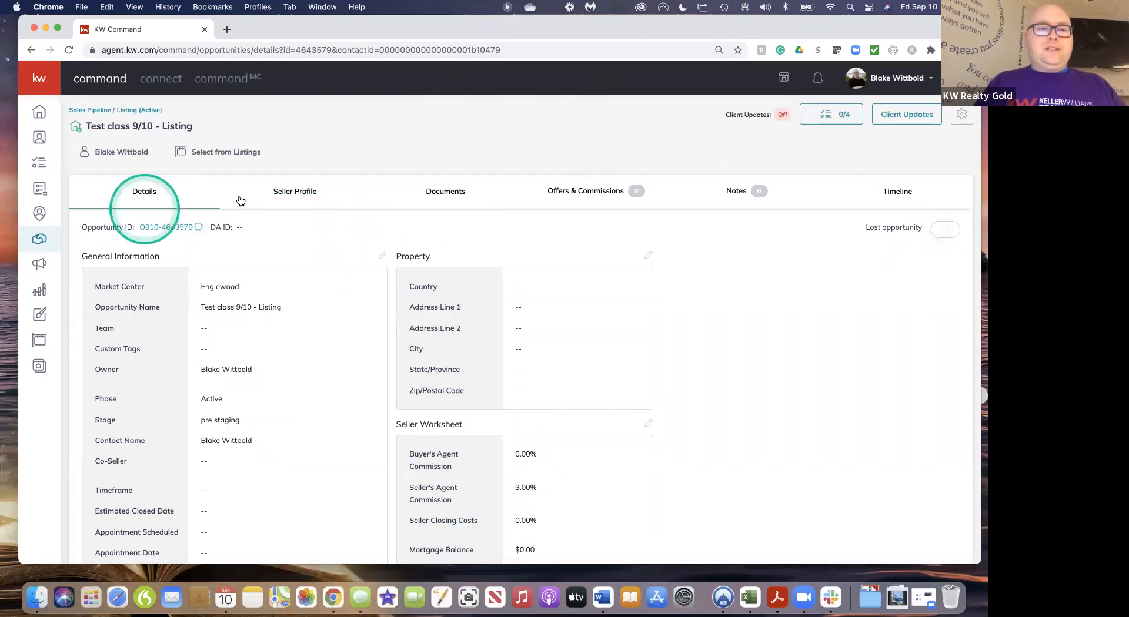
Open the opportunity's Documents tab, pick the Residential checklist, and review its 15 documents
left_click(450, 192)
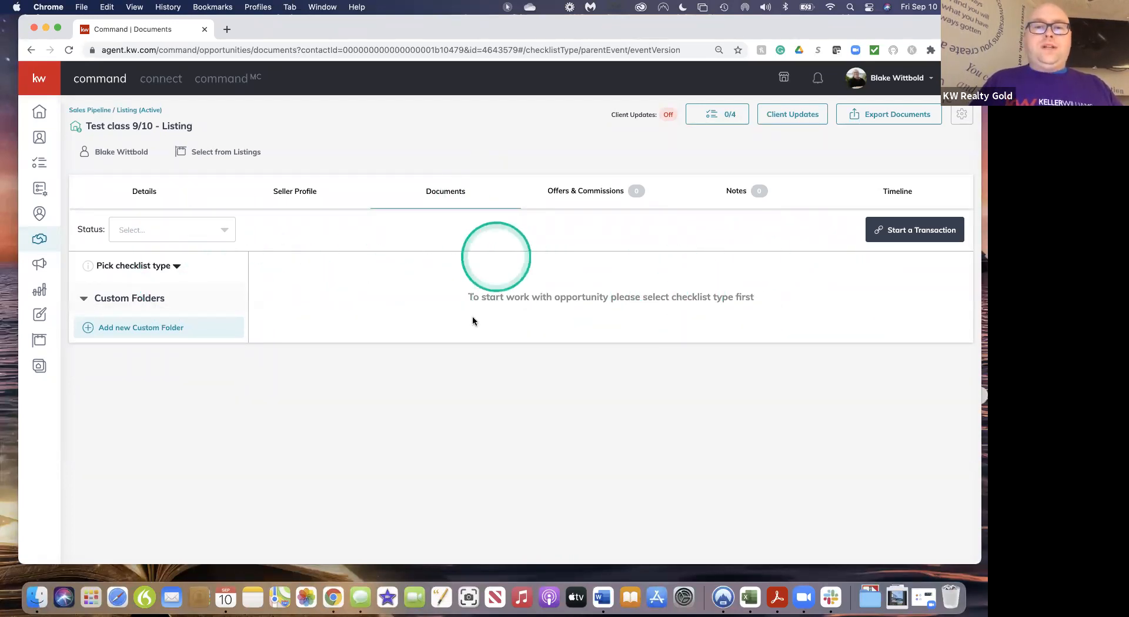
left_click(177, 267)
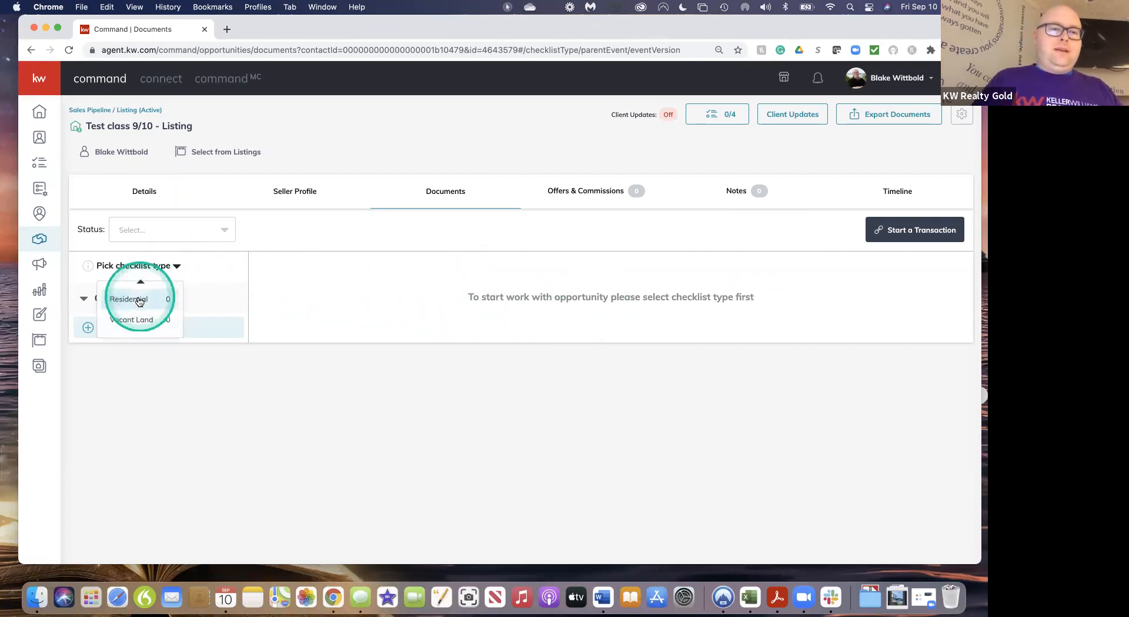
left_click(138, 300)
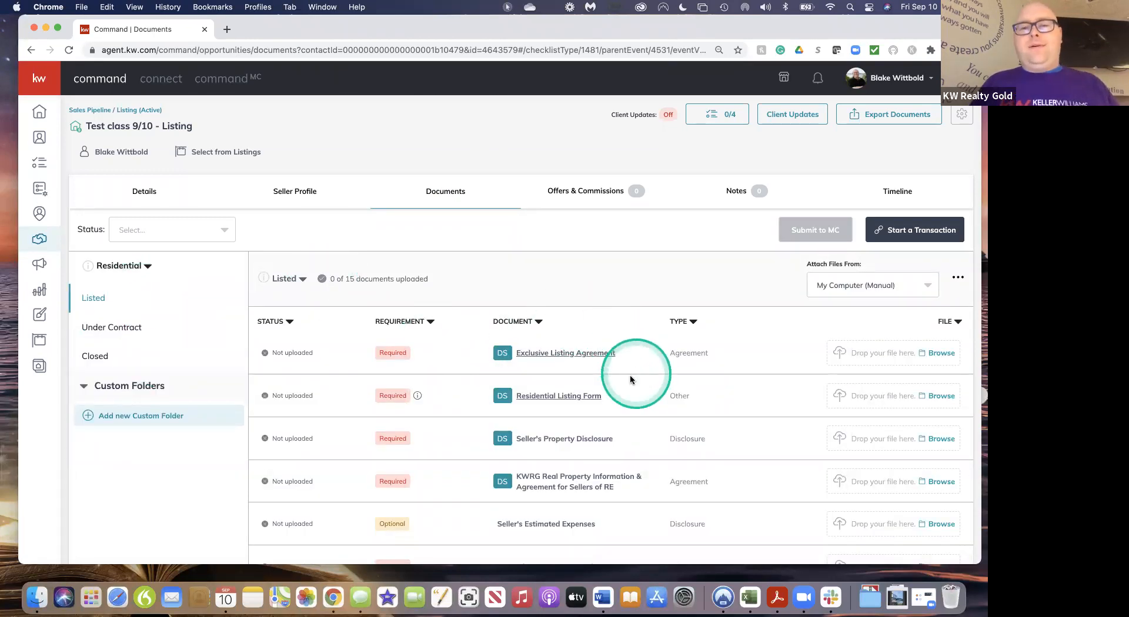
scroll(612, 405, "down", 2)
scroll(611, 404, "down", 3)
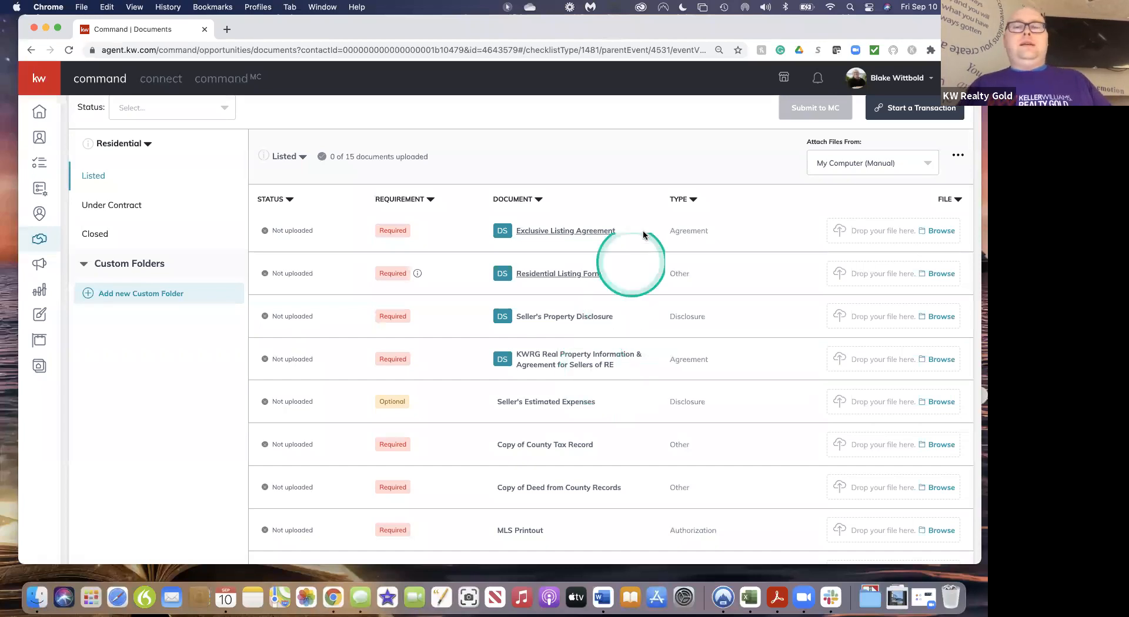
scroll(647, 220, "up", 2)
scroll(647, 220, "down", 1)
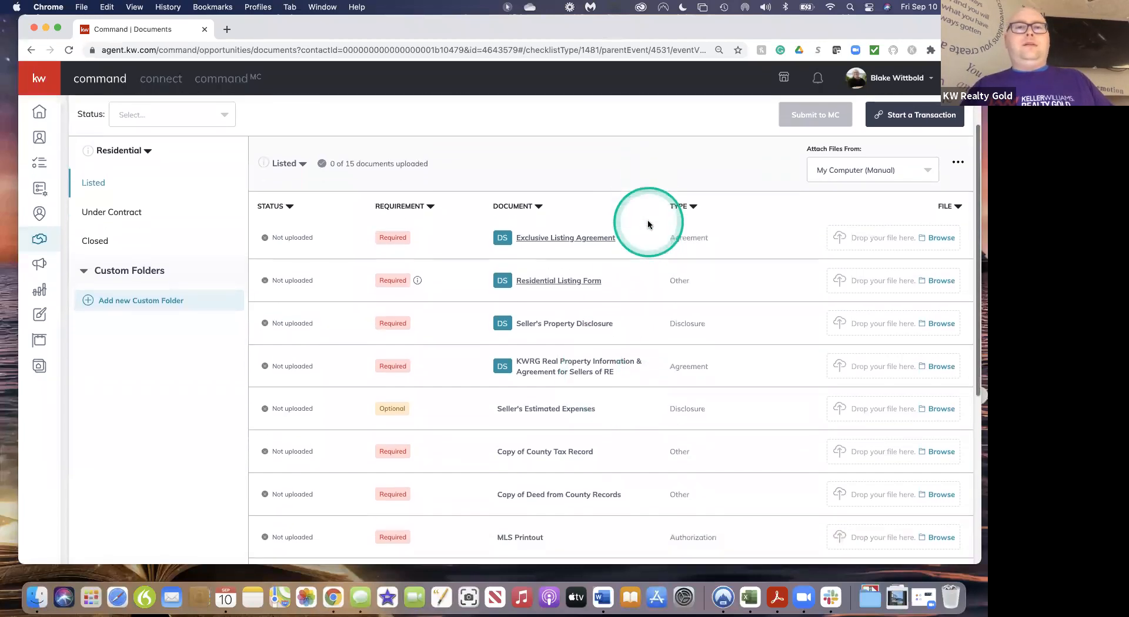
scroll(648, 224, "down", 1)
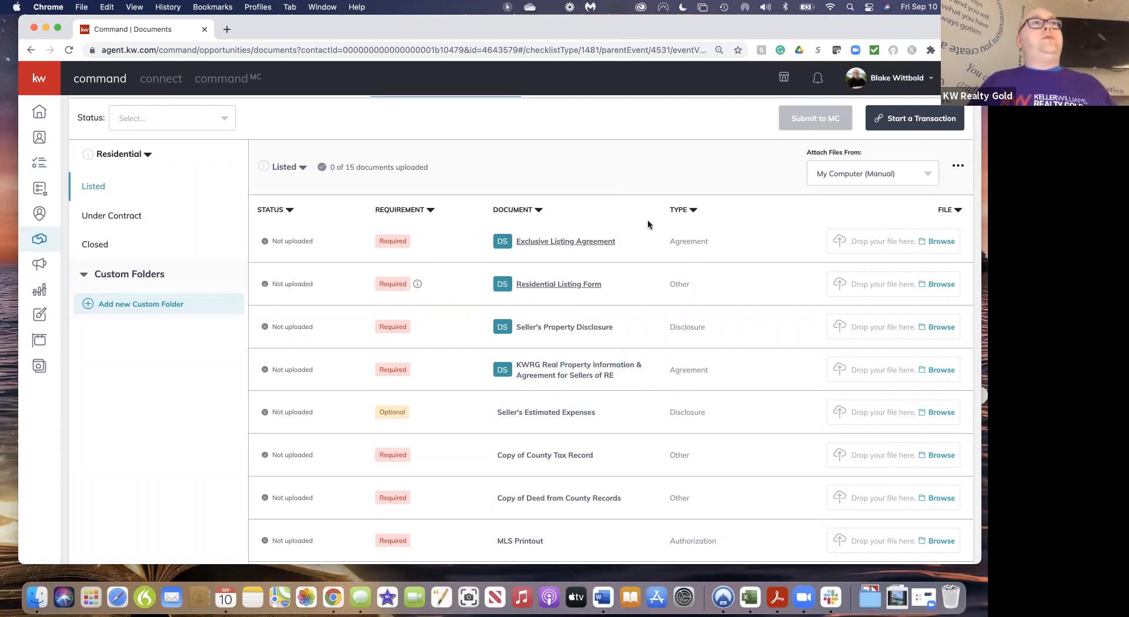
scroll(625, 151, "up", 2)
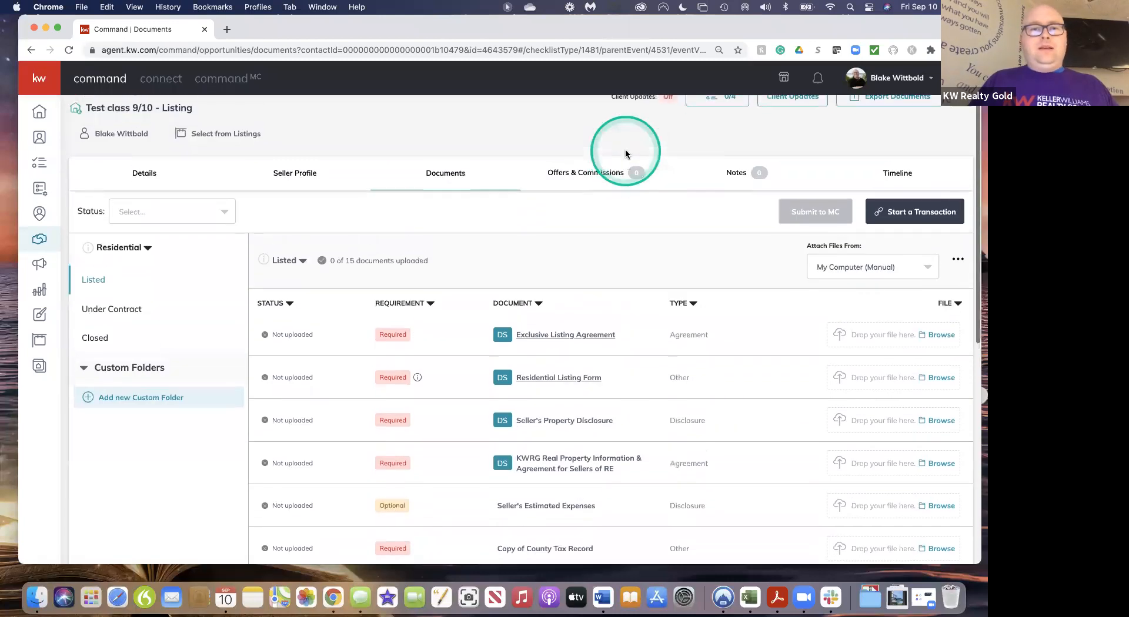
scroll(626, 154, "down", 1)
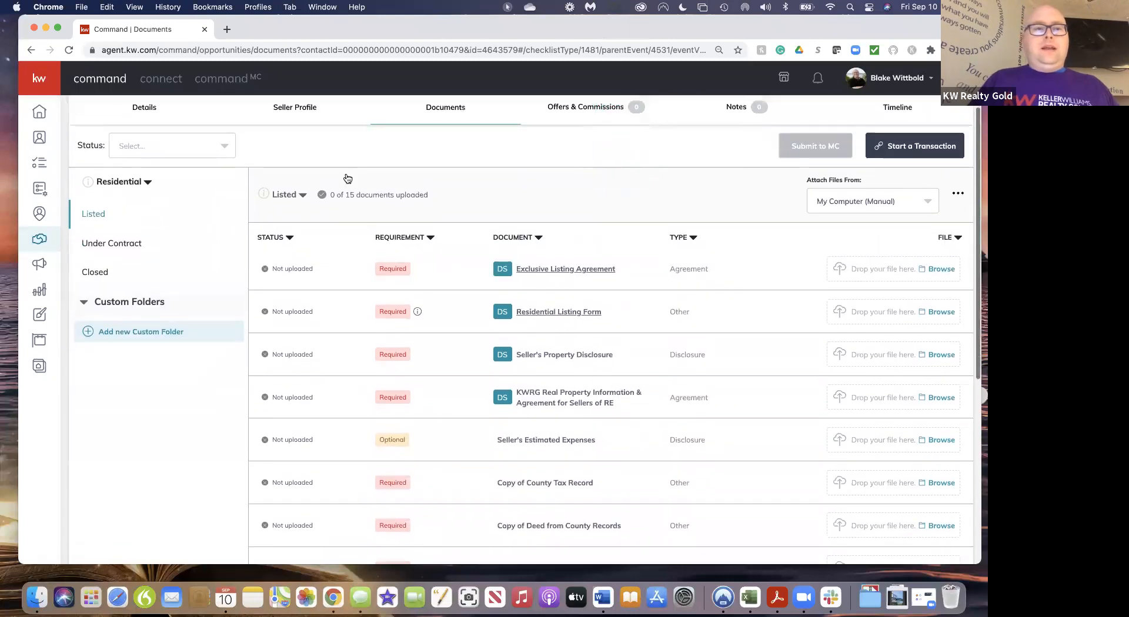
Keep Residential as the checklist type and scroll through its document list
left_click(140, 184)
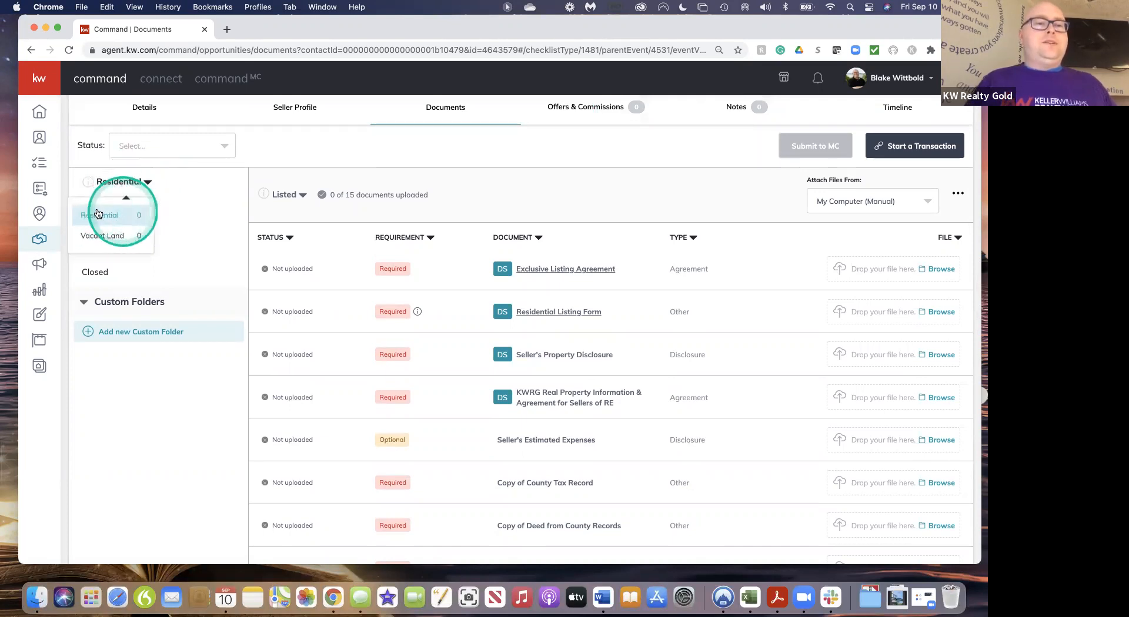
left_click(105, 215)
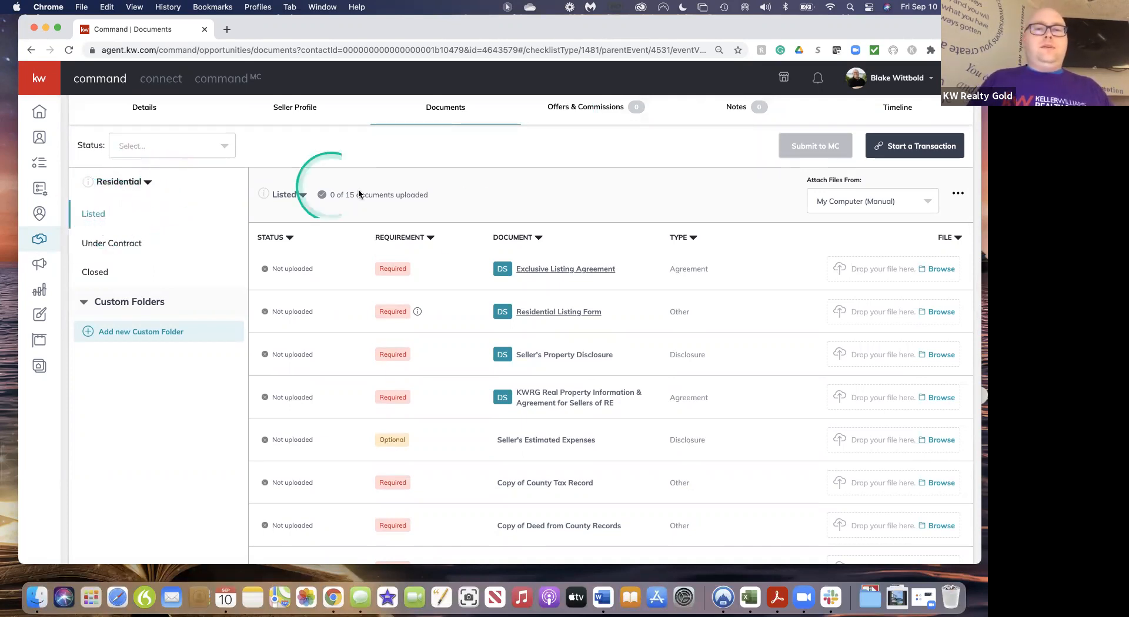
scroll(581, 215, "up", 2)
scroll(581, 215, "down", 1)
scroll(580, 216, "down", 1)
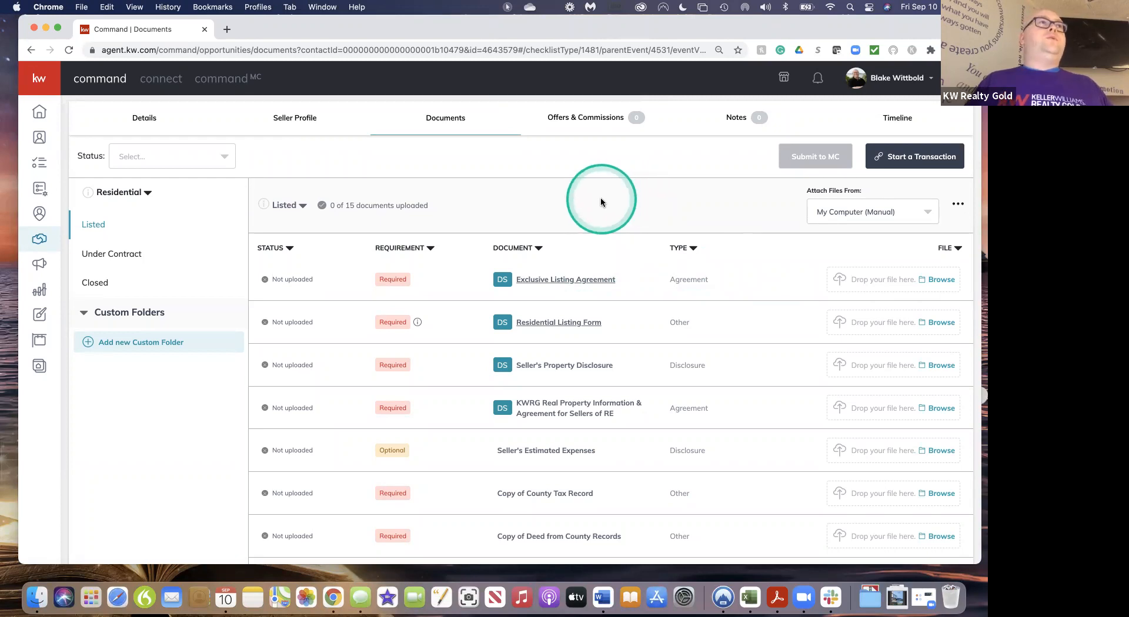
View the Under Contract and Listed stage checklists, then start a DocuSign transaction for the listing
left_click(123, 254)
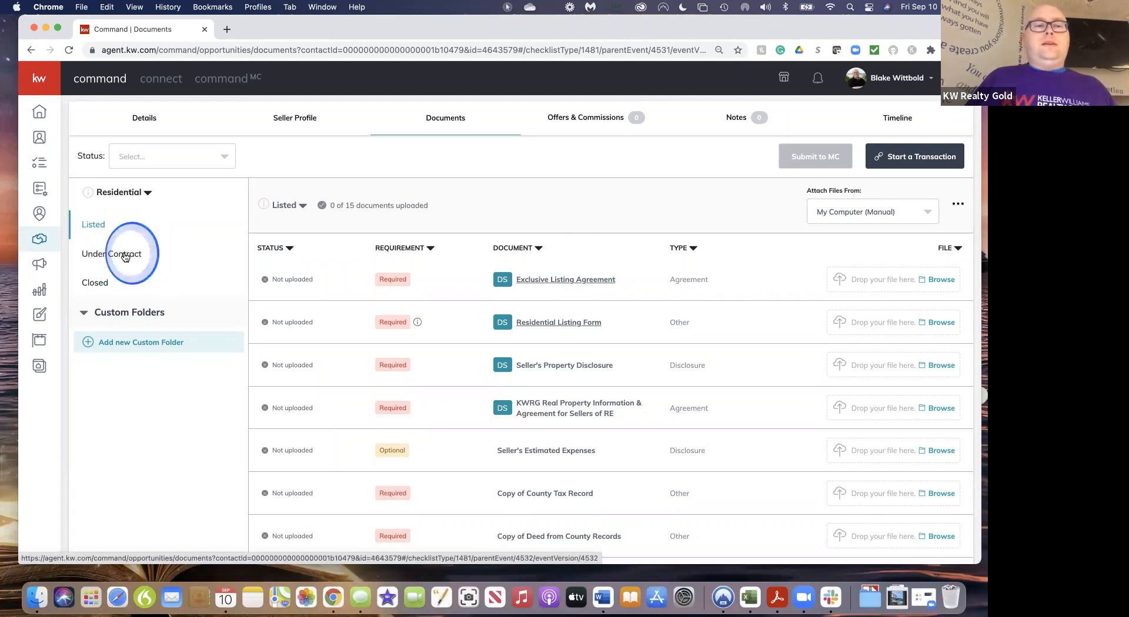
left_click(96, 228)
left_click(122, 267)
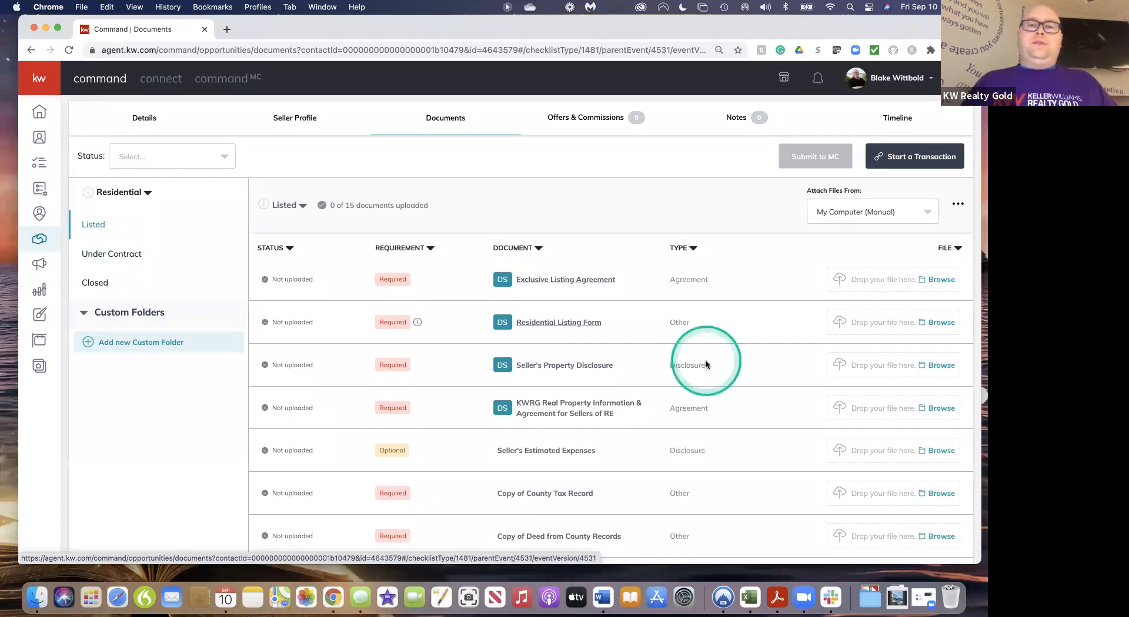
scroll(719, 250, "up", 1)
scroll(718, 250, "down", 1)
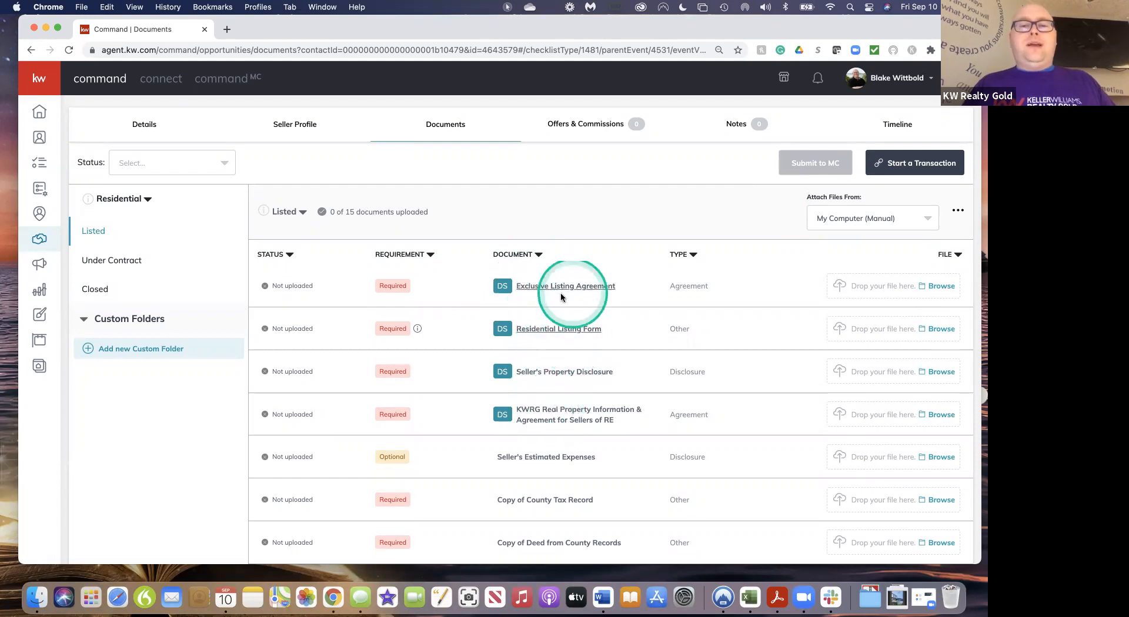
left_click(922, 168)
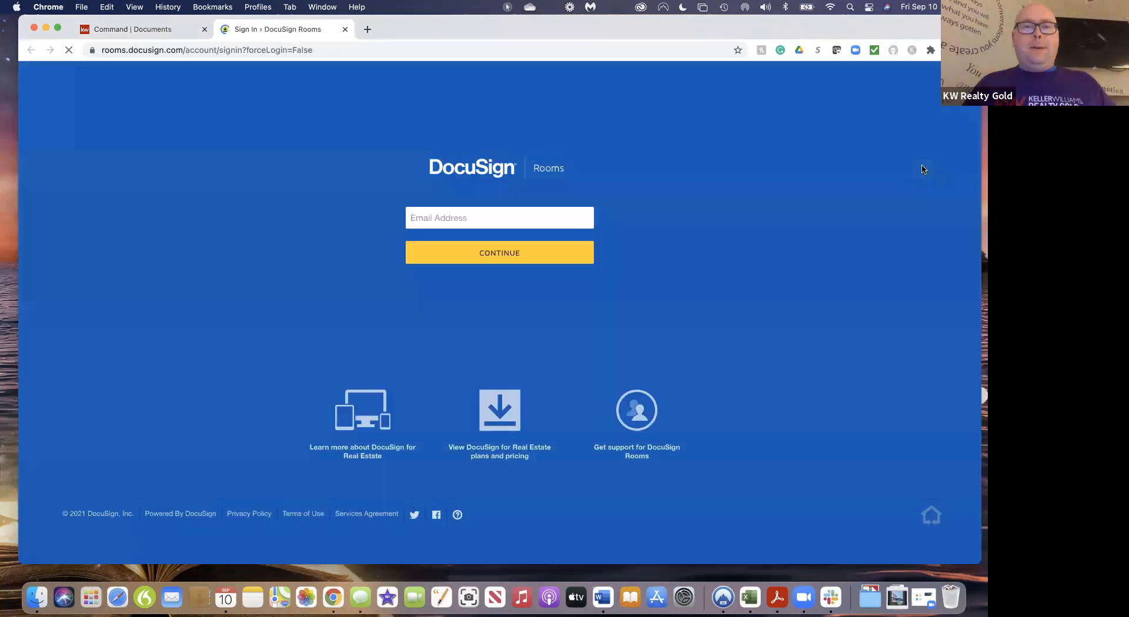
Sign in to DocuSign Rooms with the saved login's e-mail and password
left_click(461, 218)
type("blake")
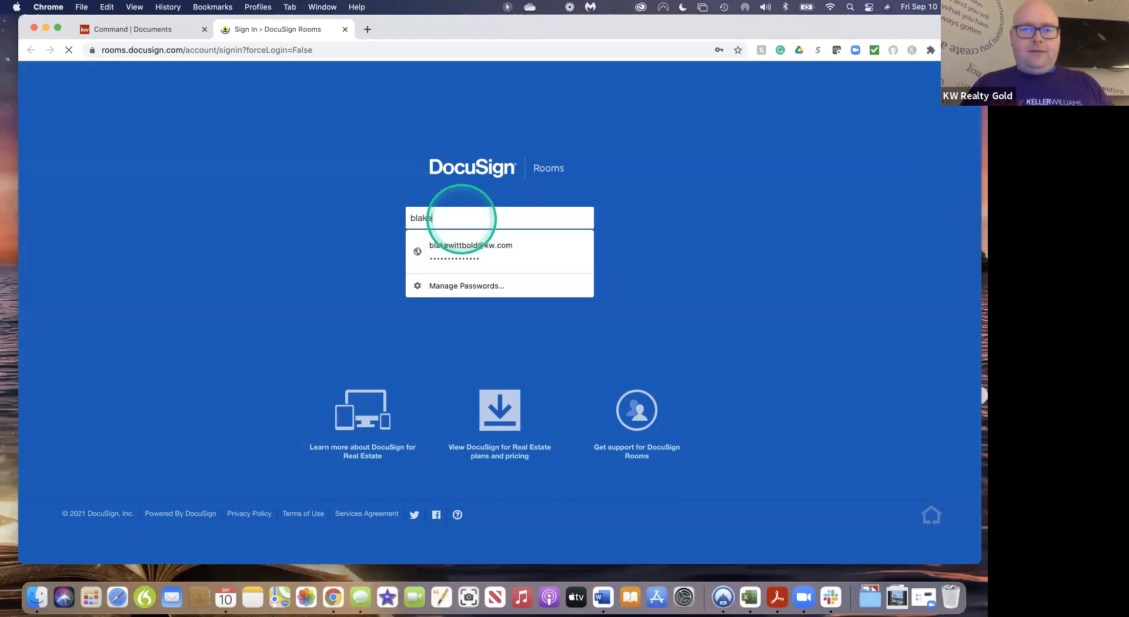
left_click(479, 243)
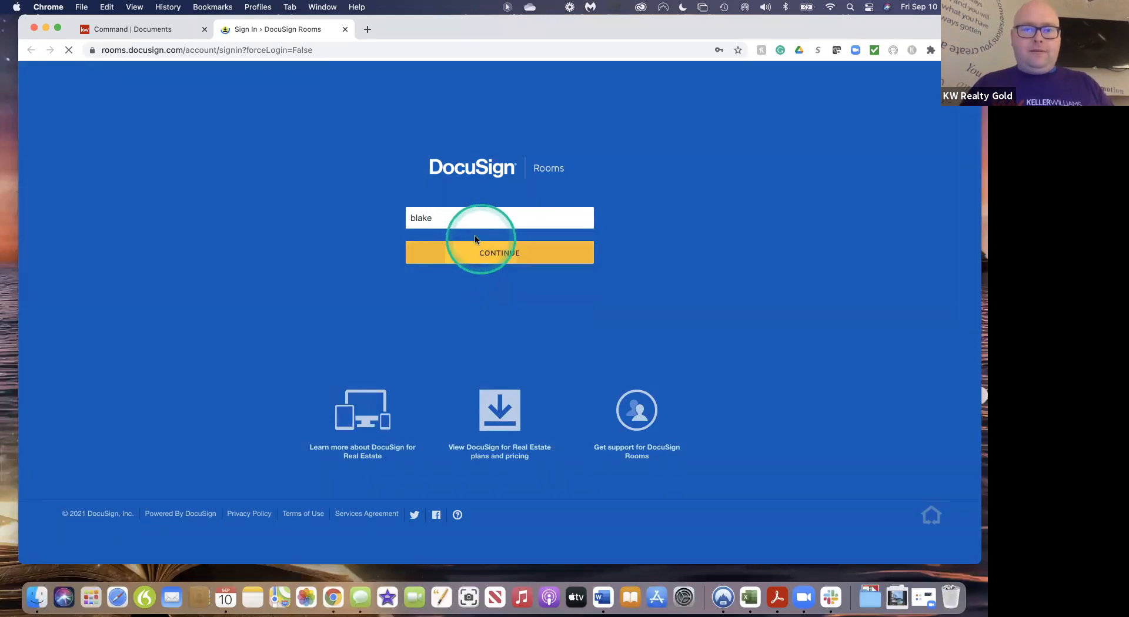
left_click(447, 217)
left_click(448, 245)
left_click(465, 253)
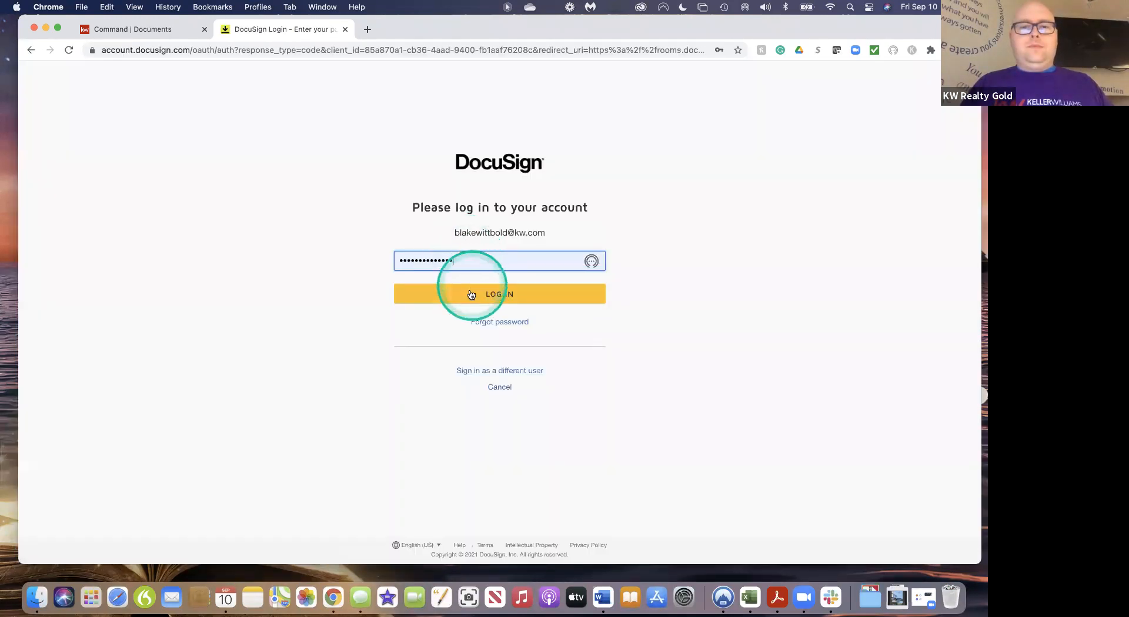
left_click(471, 294)
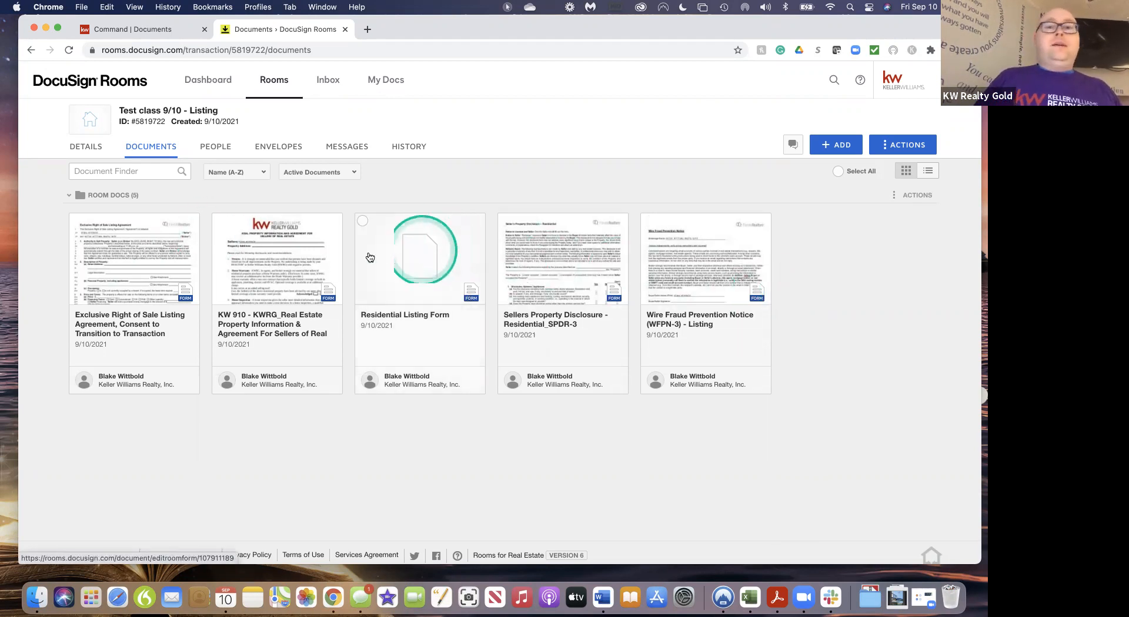
Select the Residential Listing Form and delete it, confirming the deletion
left_click(362, 221)
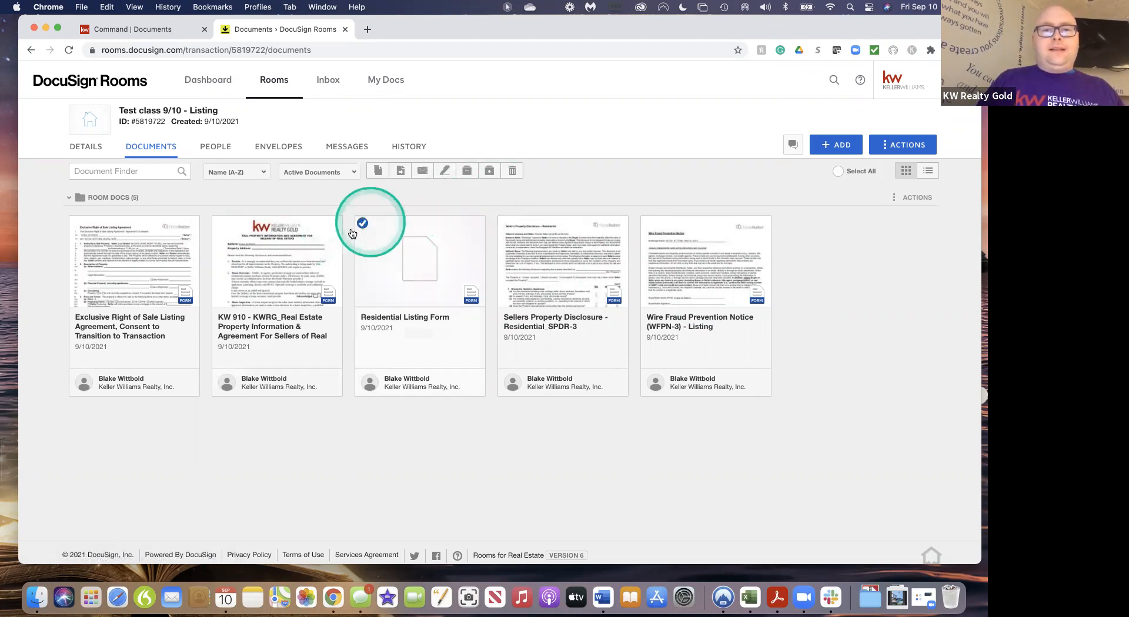
left_click(517, 169)
left_click(546, 217)
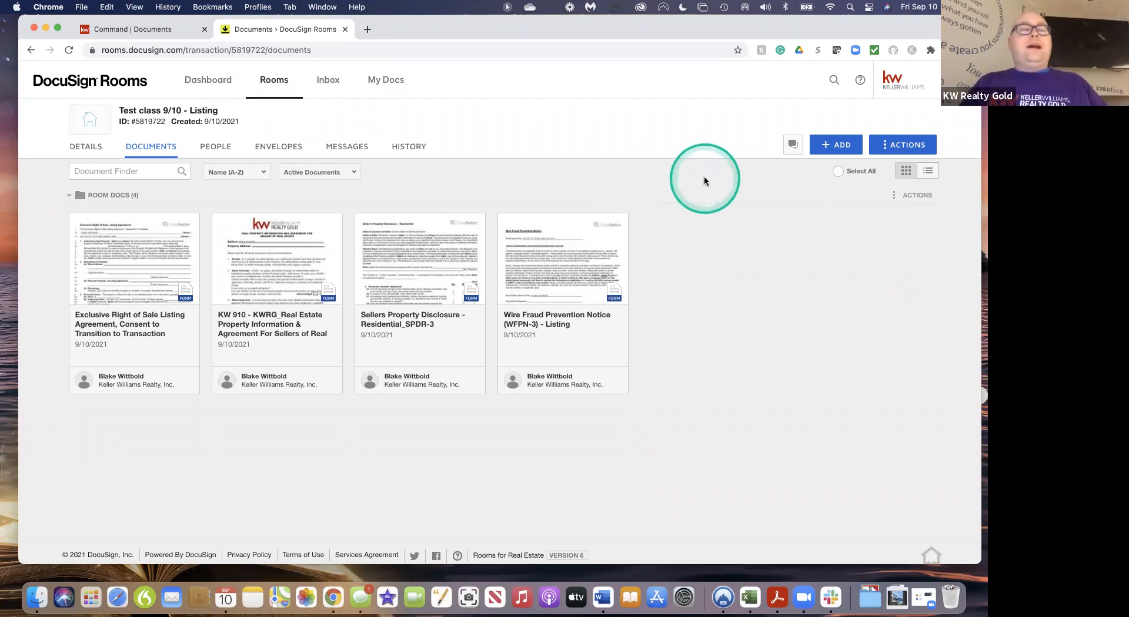
Add documents from DocuSign Forms and filter the library to the Brokerage Relationship group
left_click(838, 147)
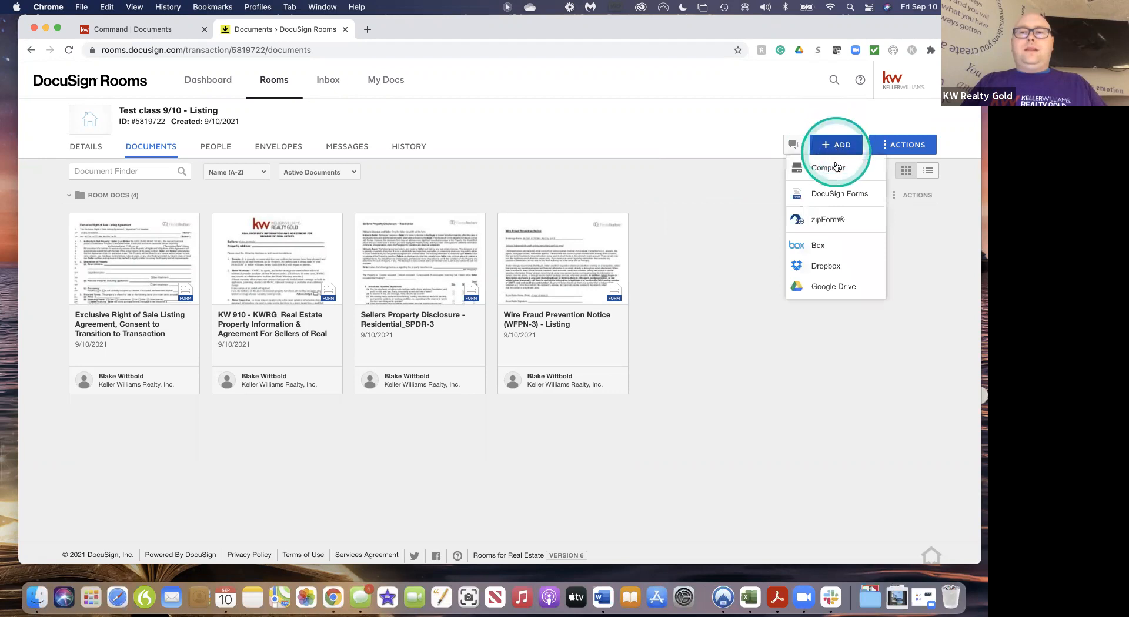
left_click(834, 195)
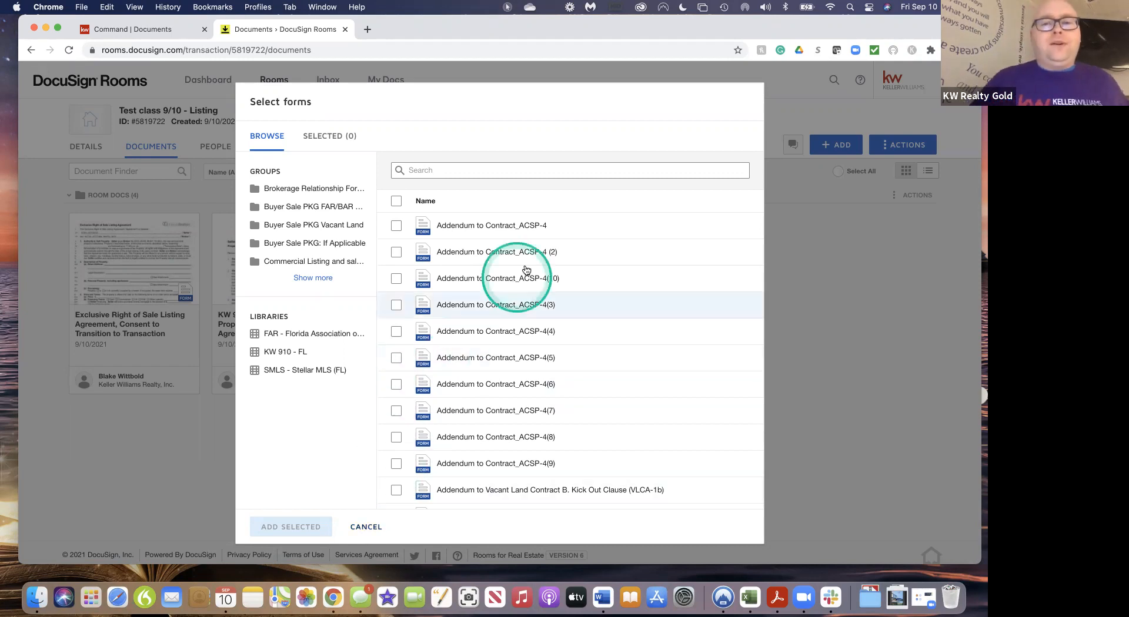
scroll(524, 436, "down", 15)
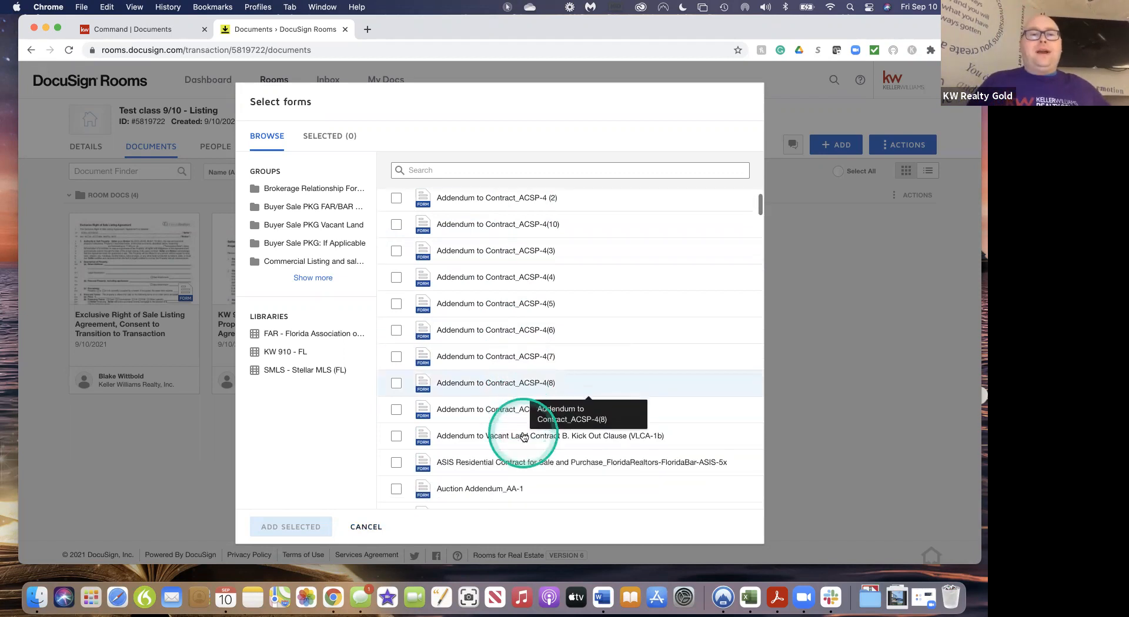
scroll(523, 436, "down", 15)
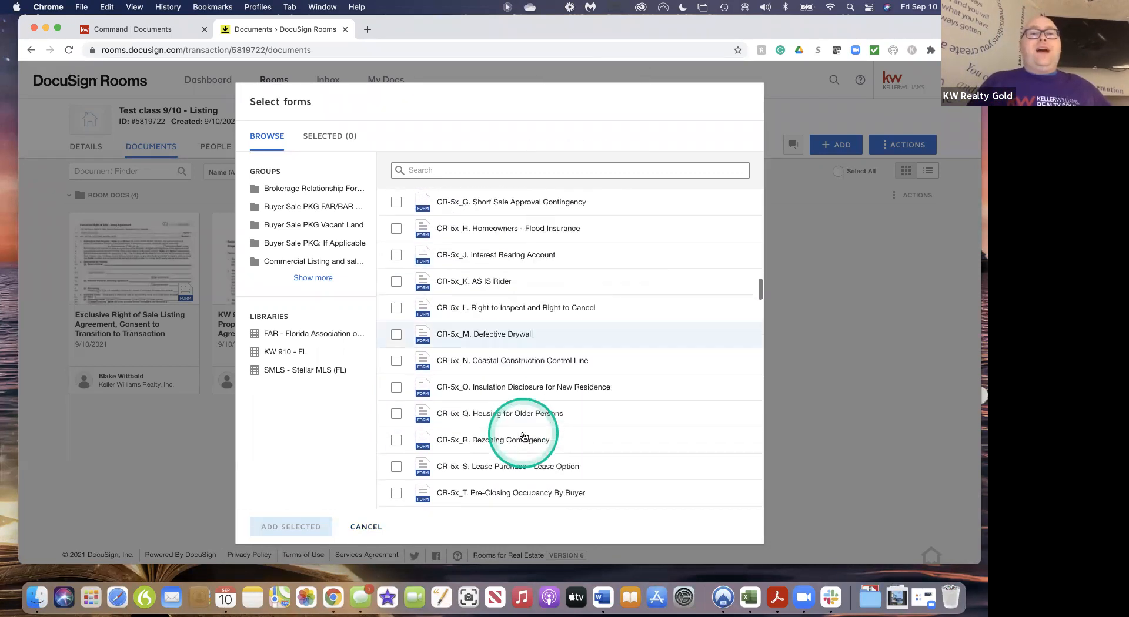
scroll(523, 436, "down", 15)
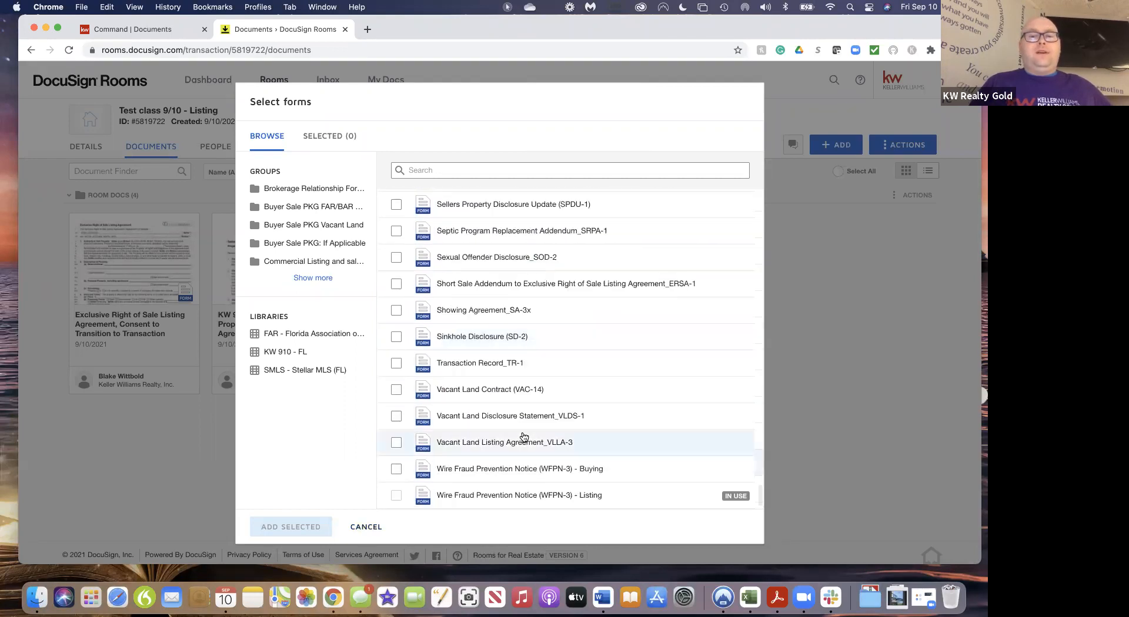
scroll(523, 437, "up", 20)
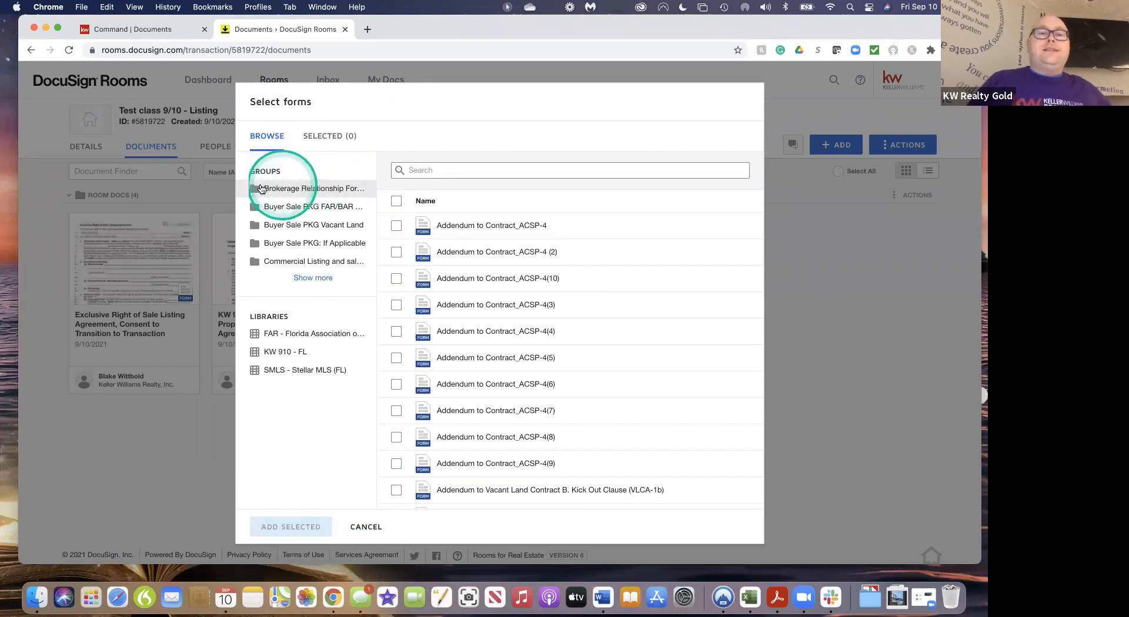
left_click(320, 189)
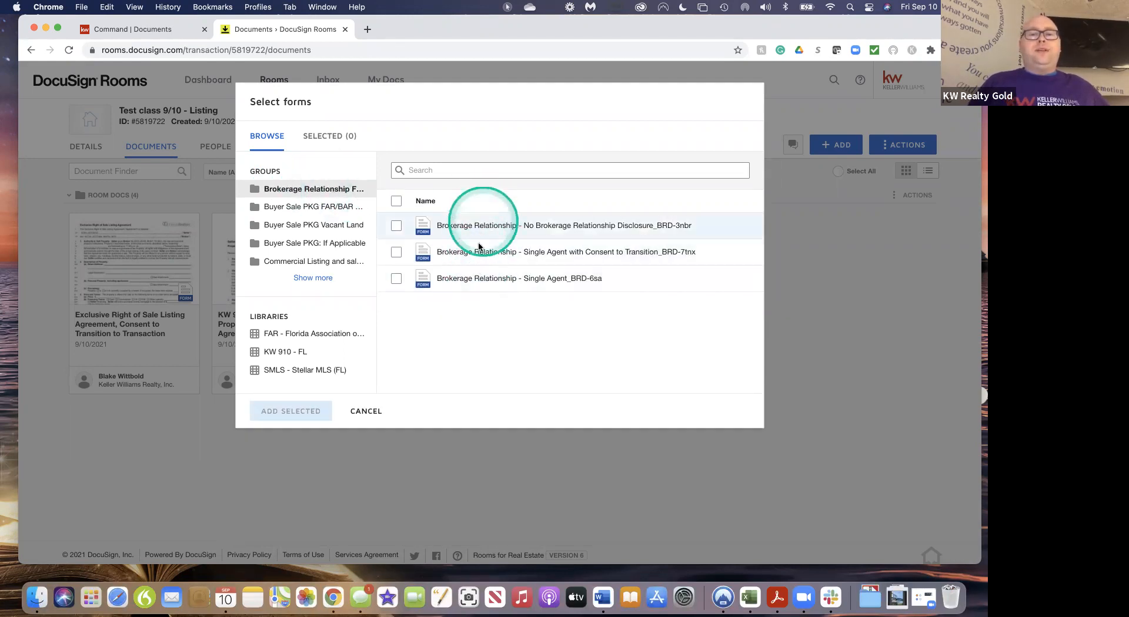
Show the FAR/BAR Buyer Sale package forms, ending with the ASIS Residential Contract at the top
left_click(313, 209)
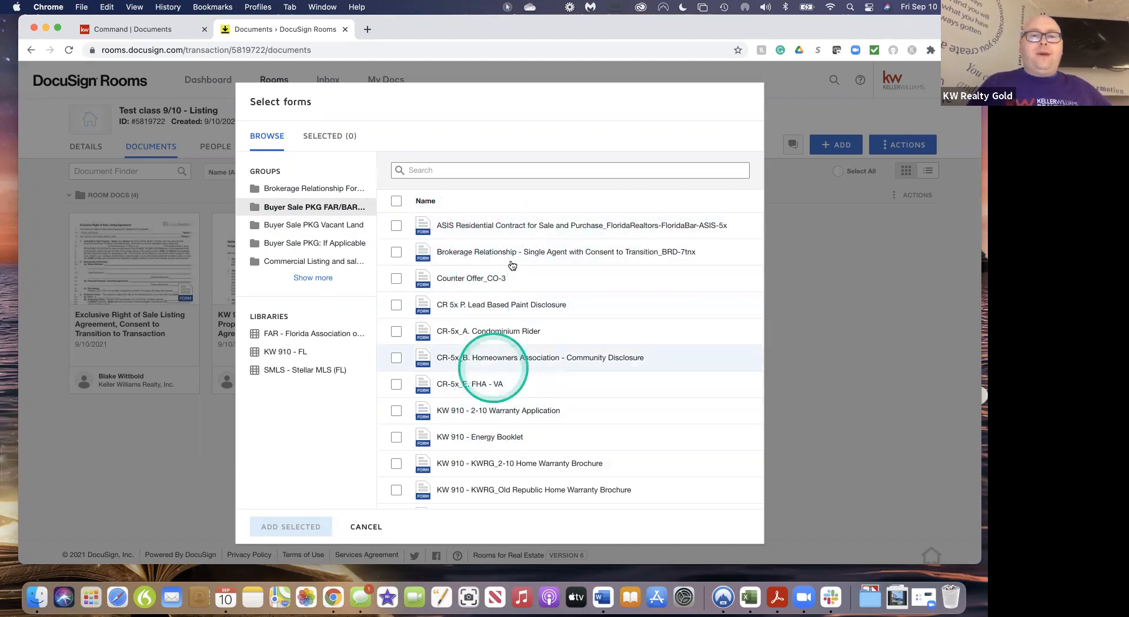
scroll(500, 411, "down", 3)
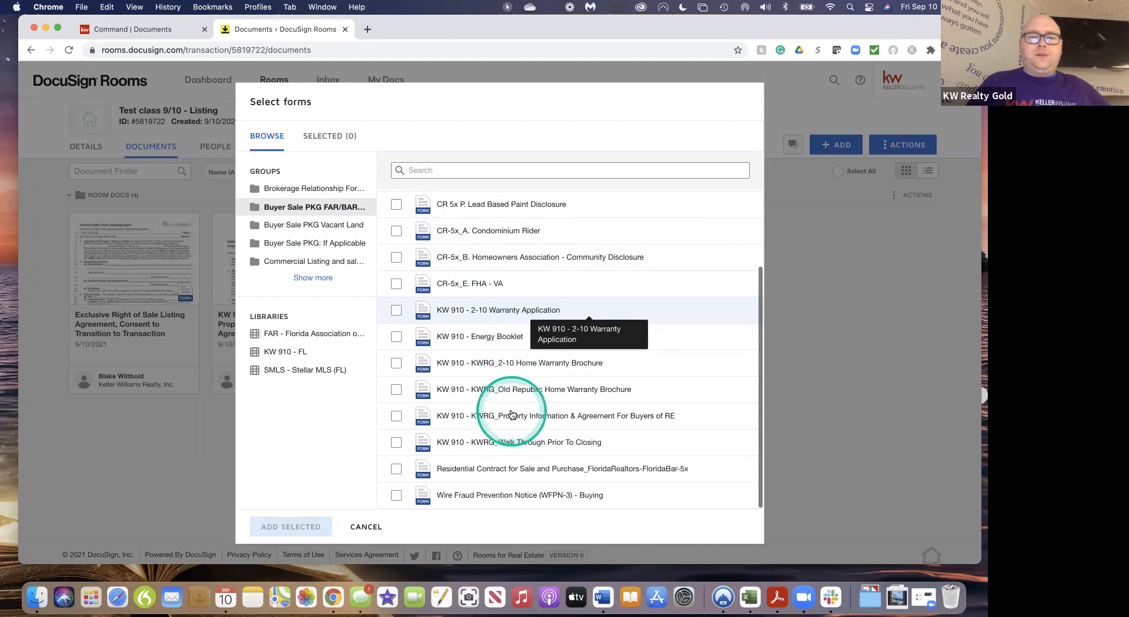
scroll(506, 414, "up", 3)
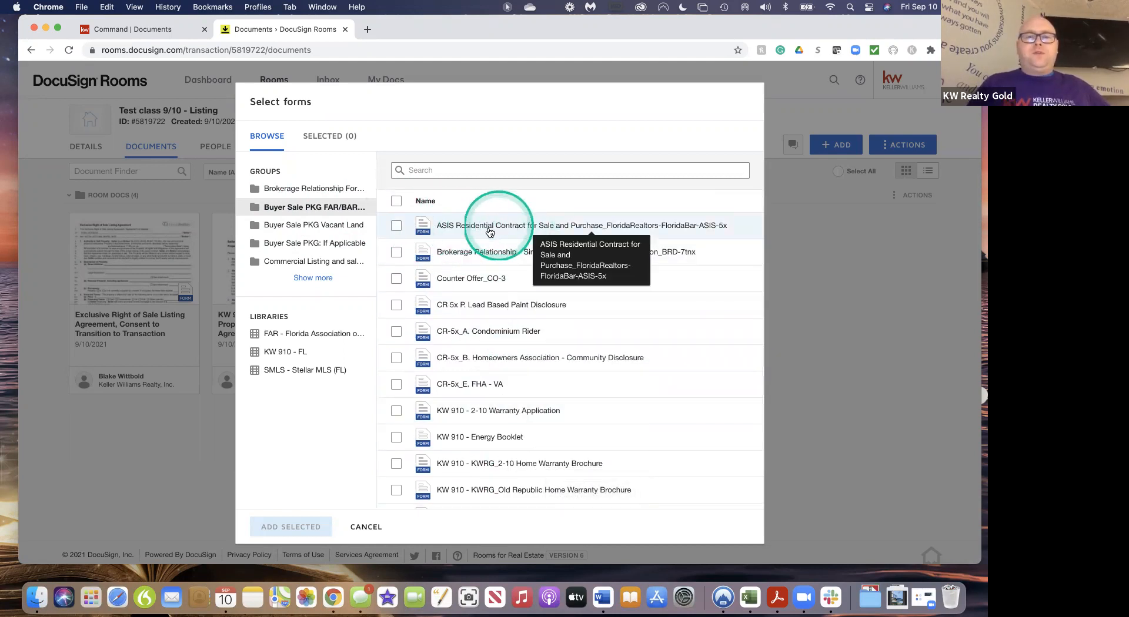
scroll(491, 232, "down", 3)
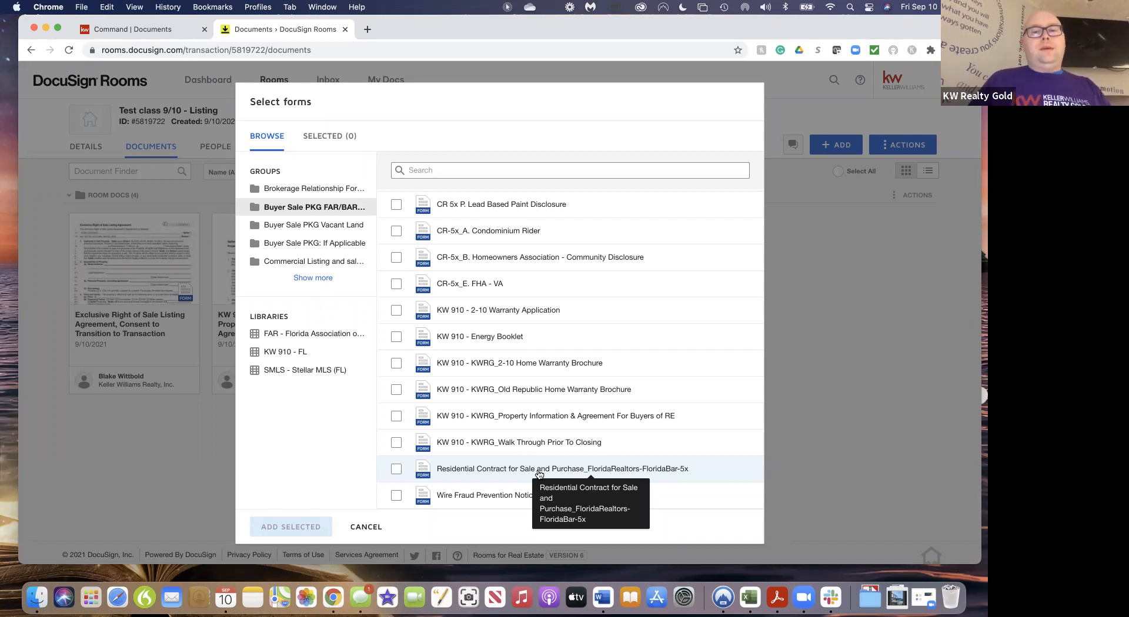
scroll(539, 474, "up", 4)
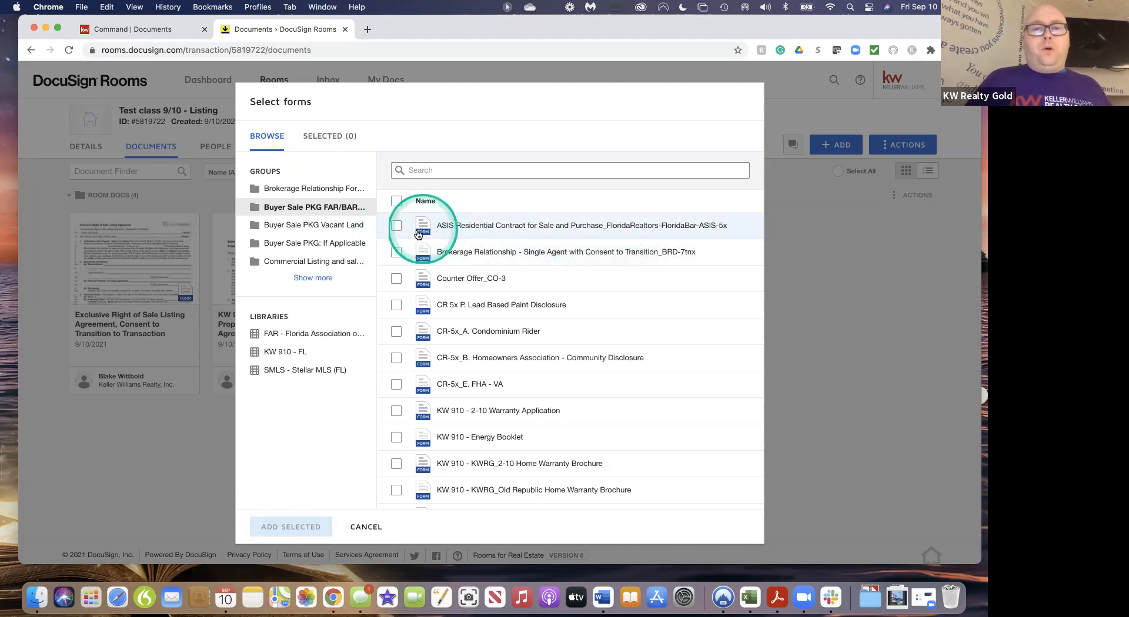
Tick the ASIS Residential Contract for Sale and Purchase and add it to the room
left_click(397, 227)
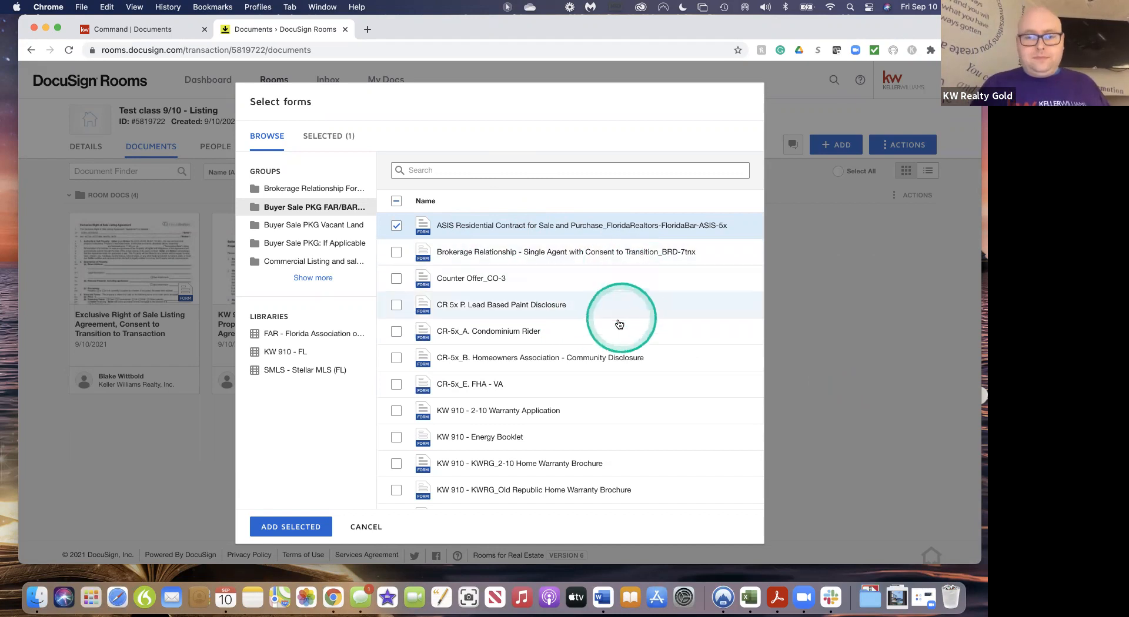
scroll(586, 402, "down", 1)
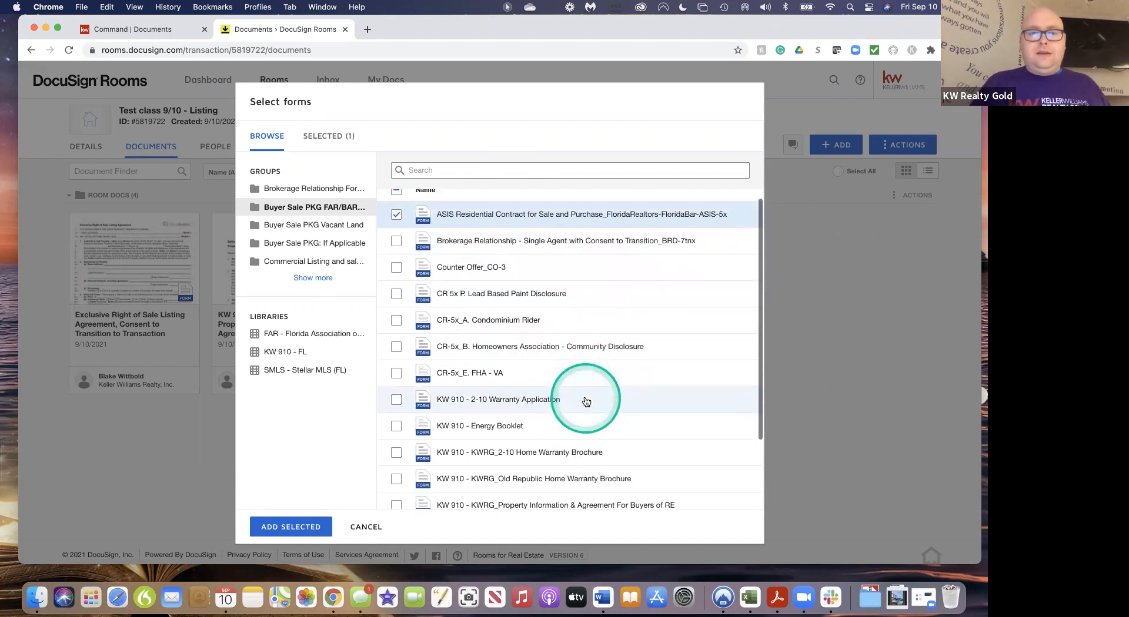
scroll(586, 402, "down", 1)
scroll(585, 398, "up", 3)
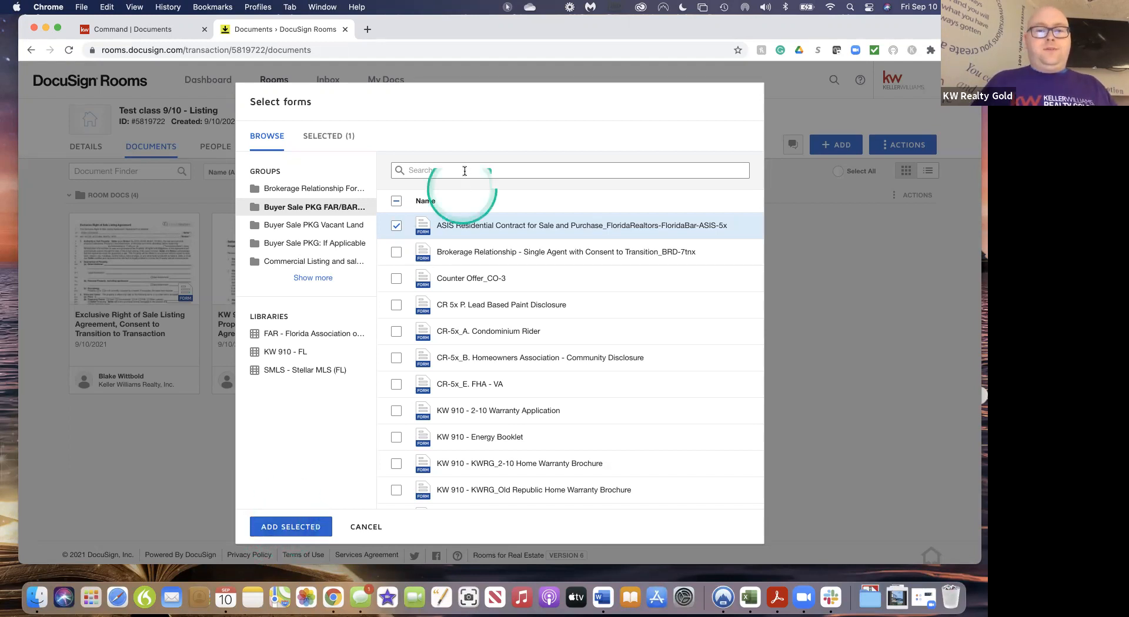
left_click(286, 529)
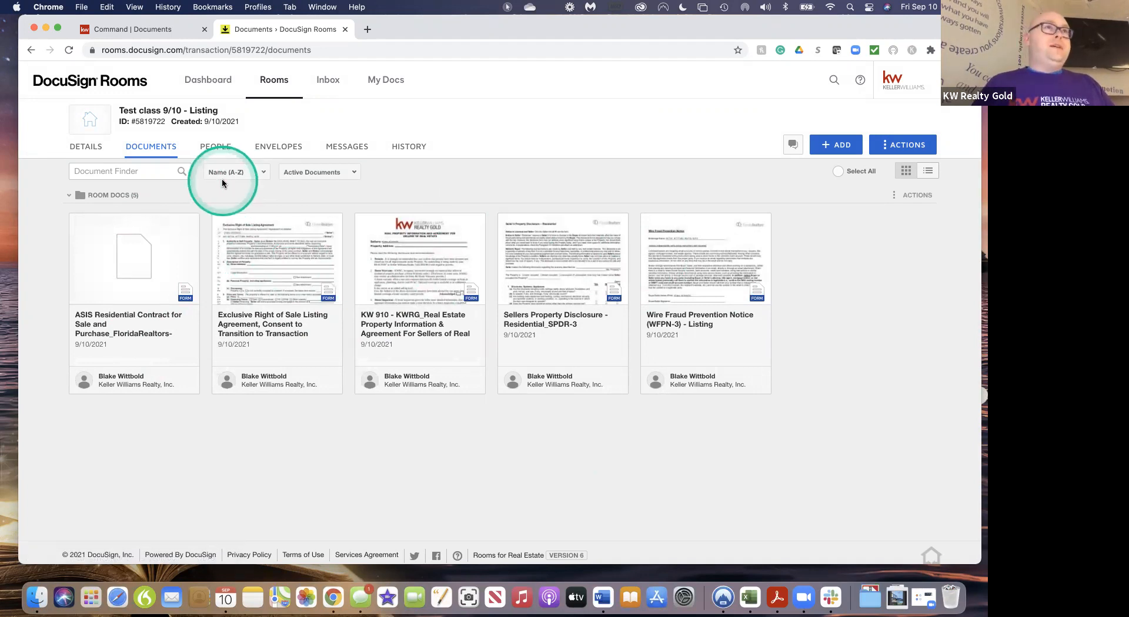
Put the room details into edit mode and enter the street address and city Englewood
left_click(83, 148)
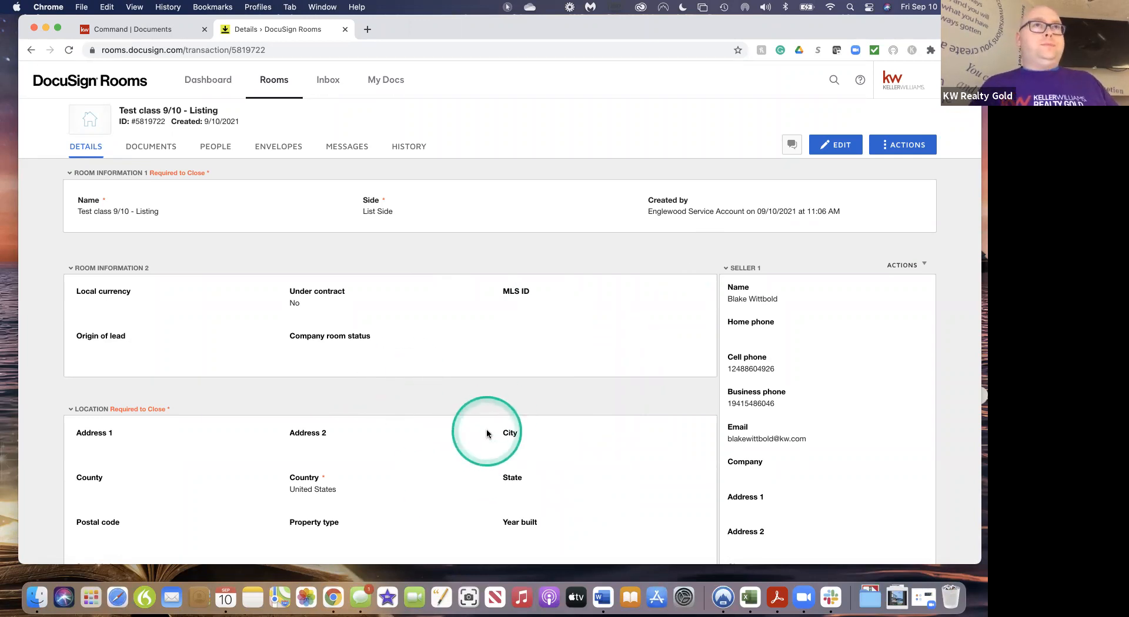
left_click(839, 145)
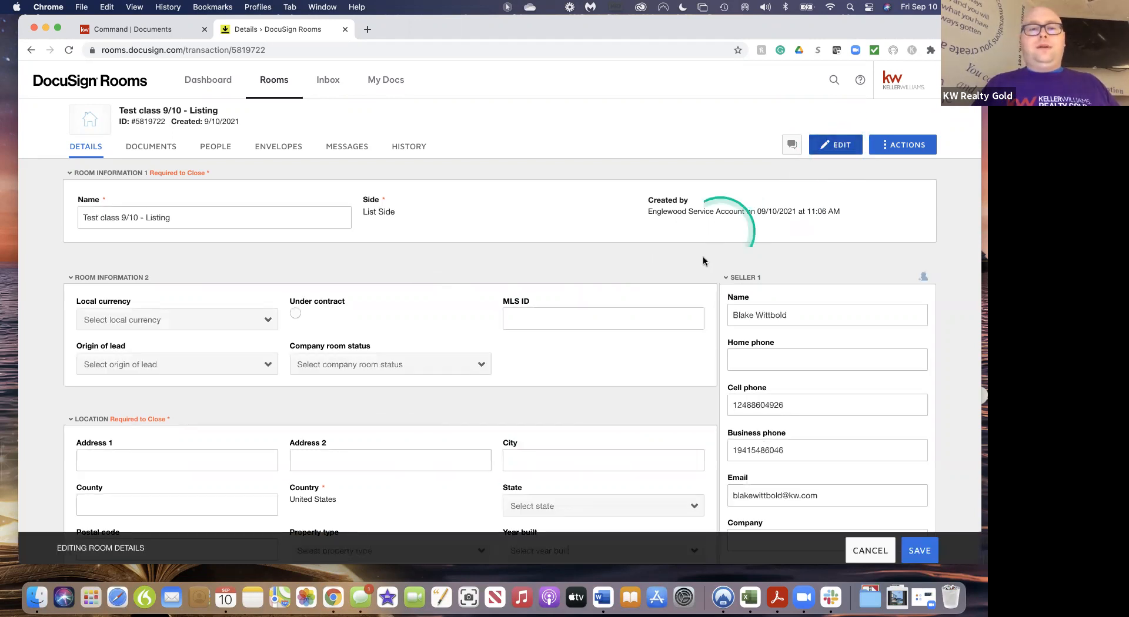
scroll(666, 417, "down", 5)
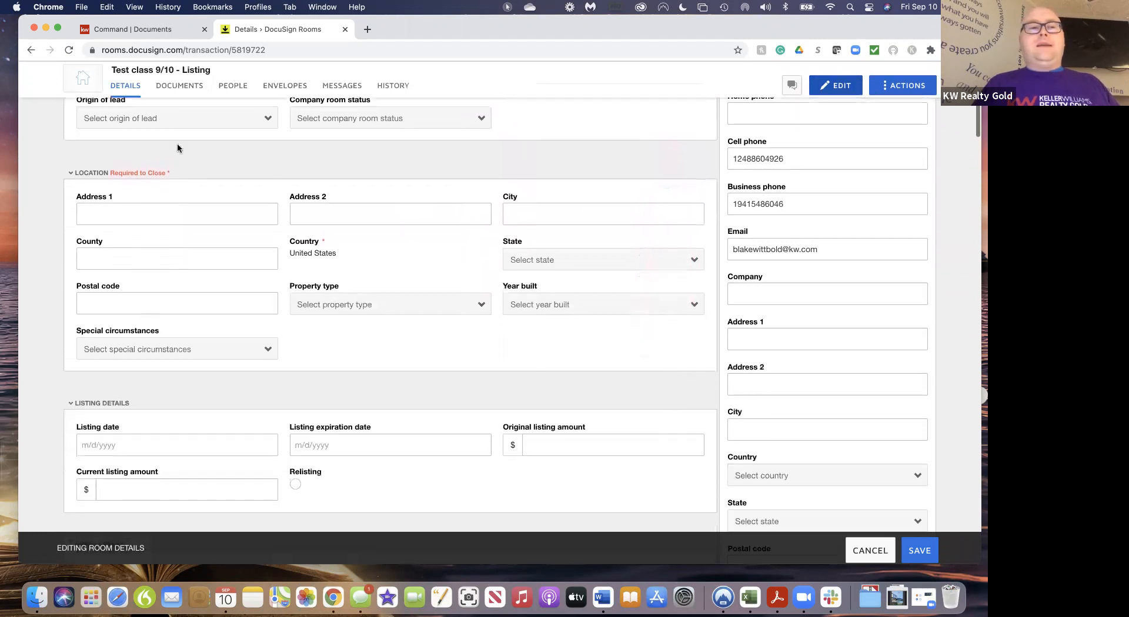
left_click(137, 212)
type("12345 Main Street")
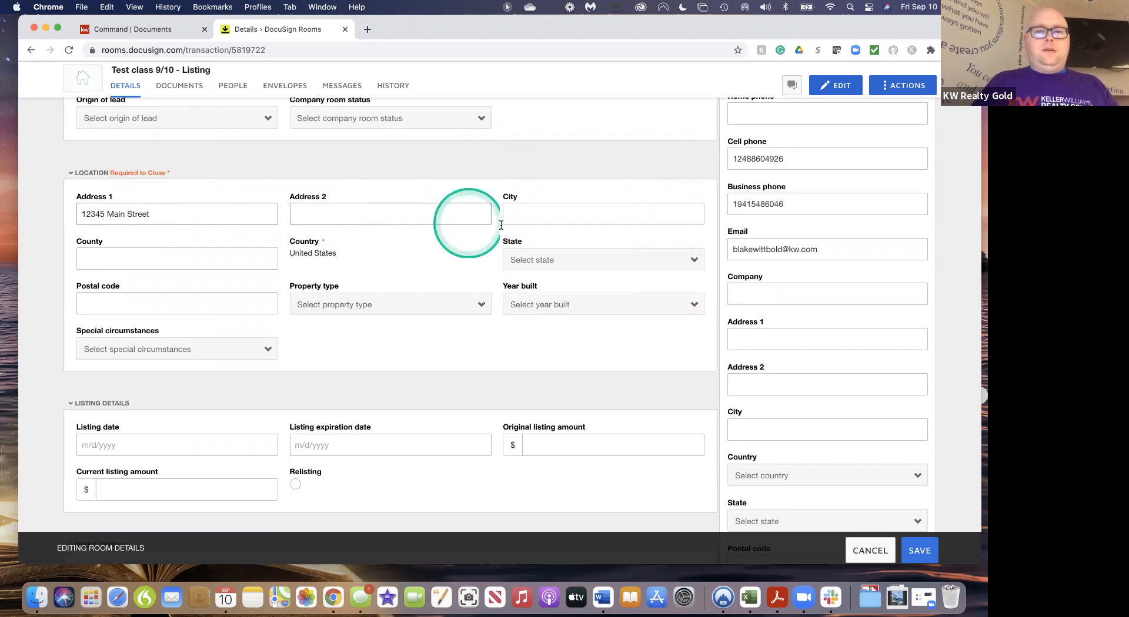
left_click(518, 215)
type("Englewood")
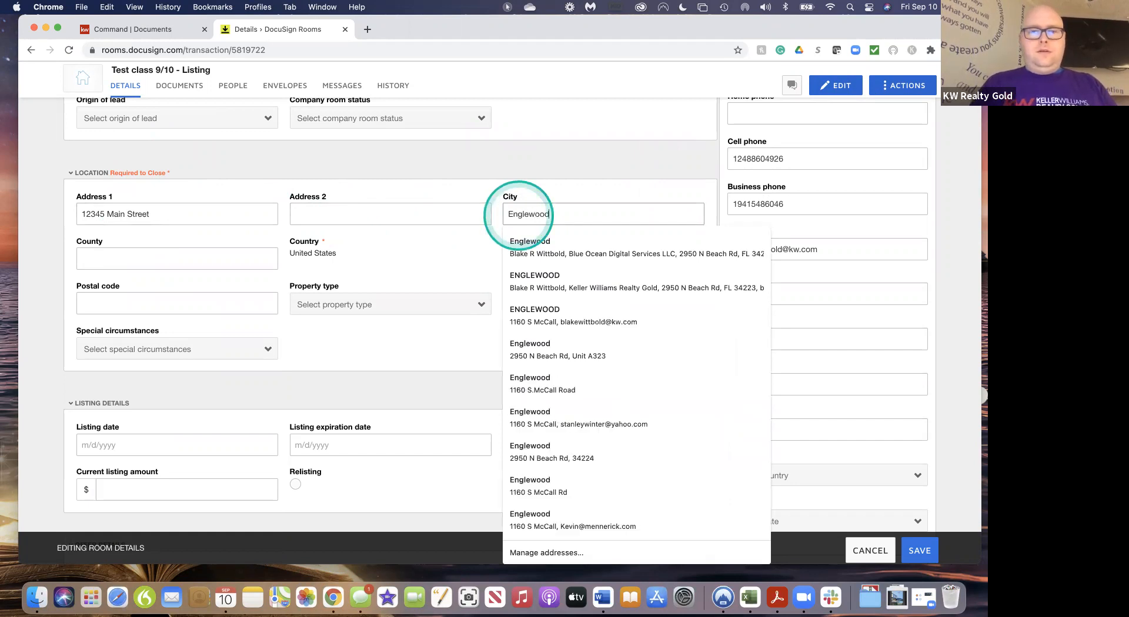
Set county to Charlotte, state to Florida, and postal code to 34223
left_click(194, 263)
type("Ch")
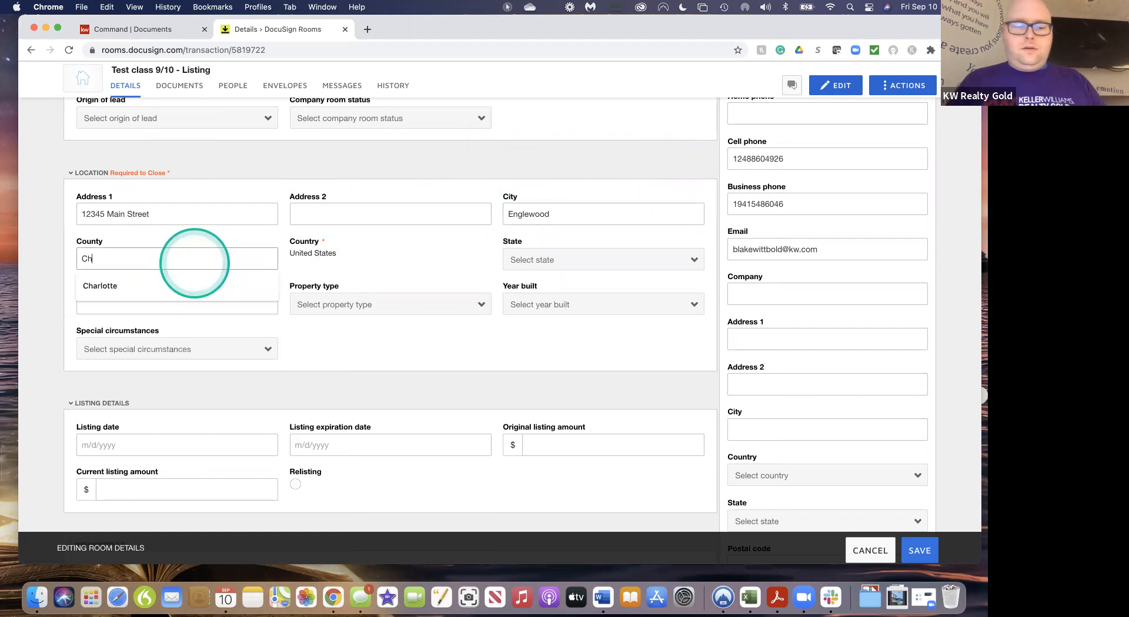
left_click(157, 286)
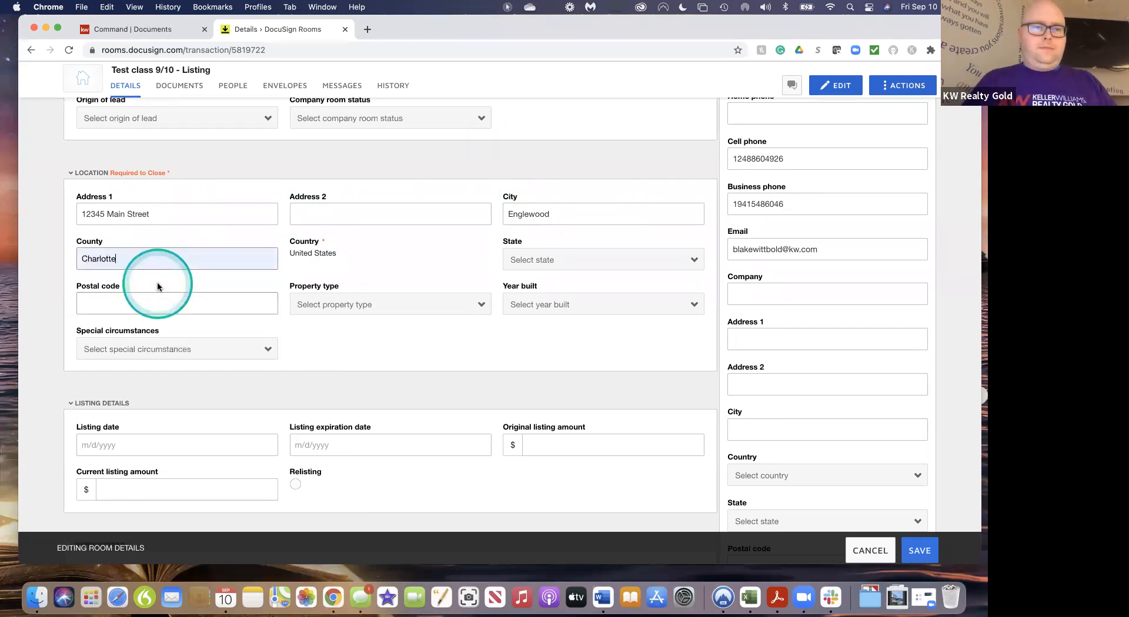
left_click(597, 260)
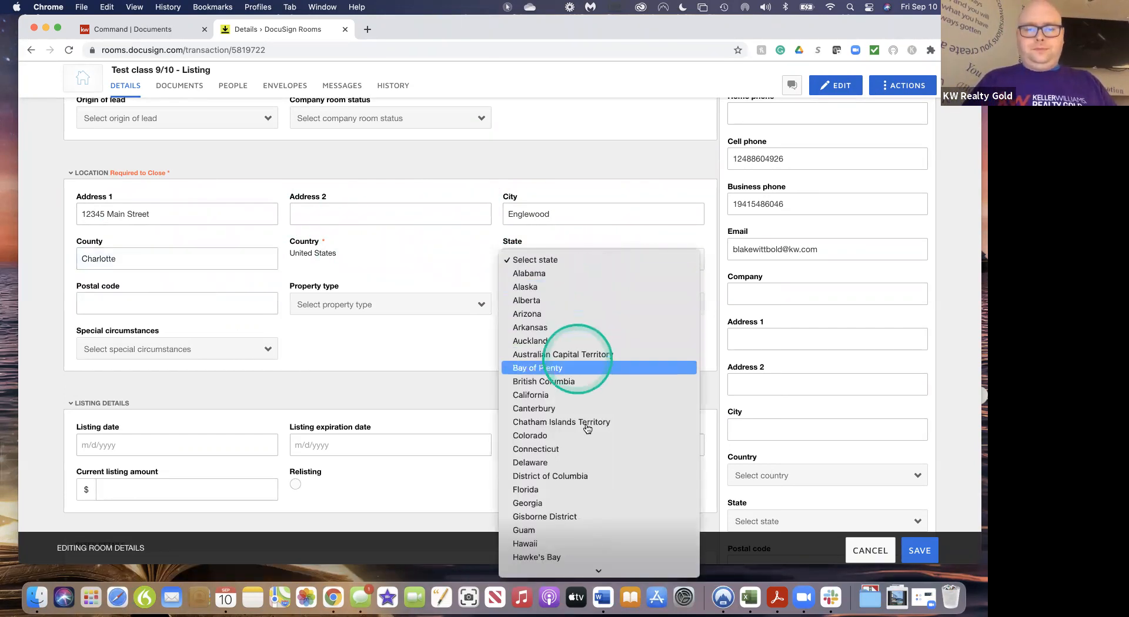
left_click(576, 490)
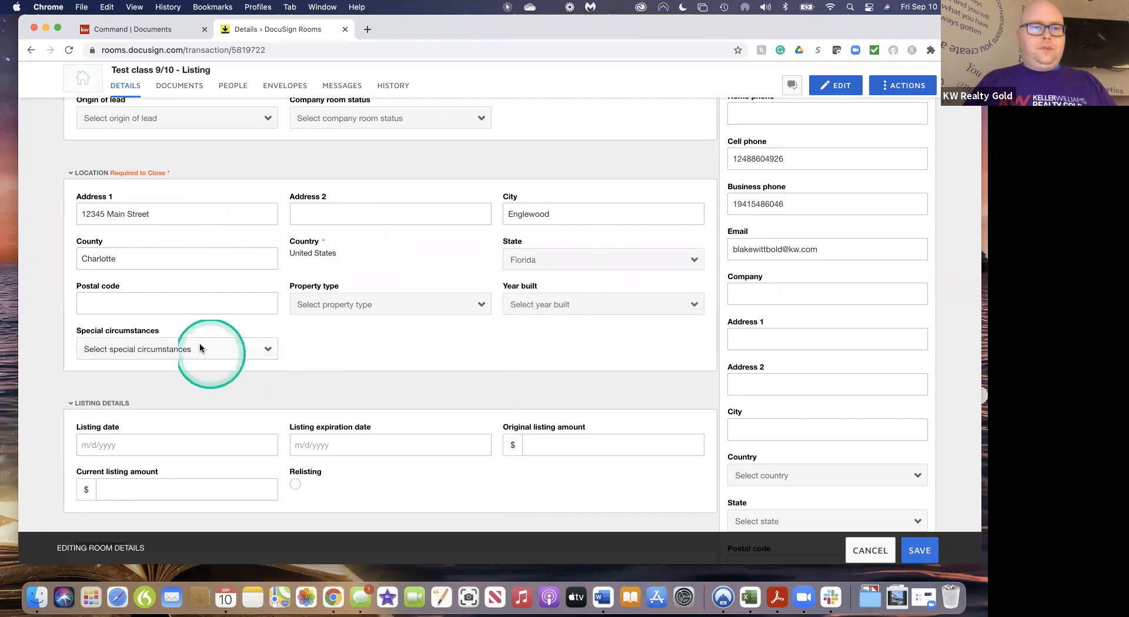
left_click(190, 304)
type("34223")
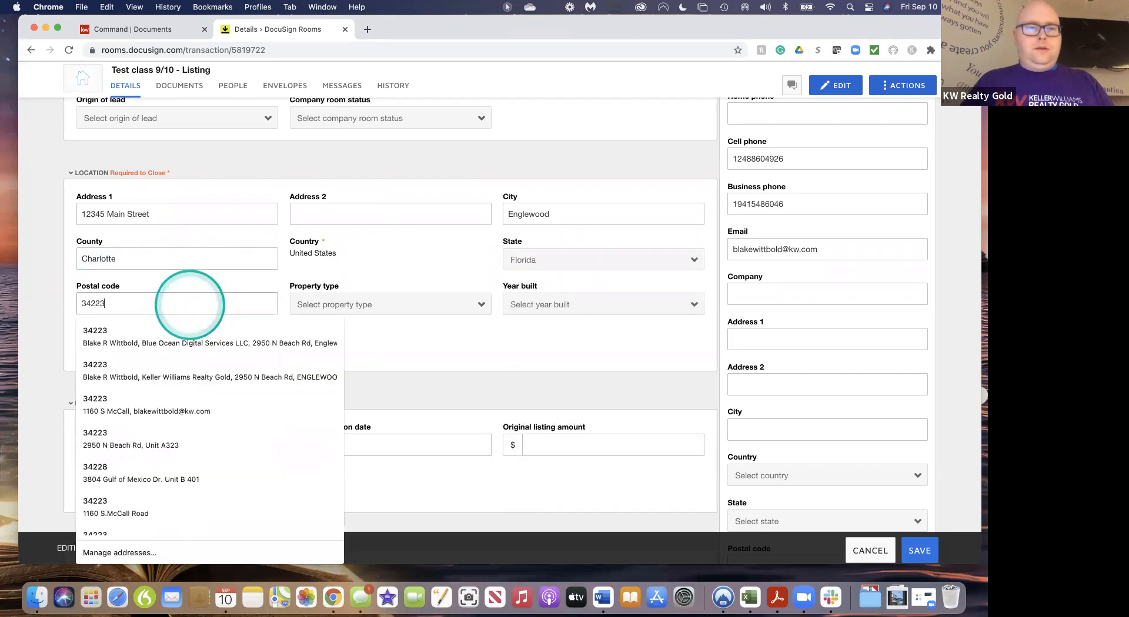
left_click(517, 352)
scroll(447, 369, "down", 5)
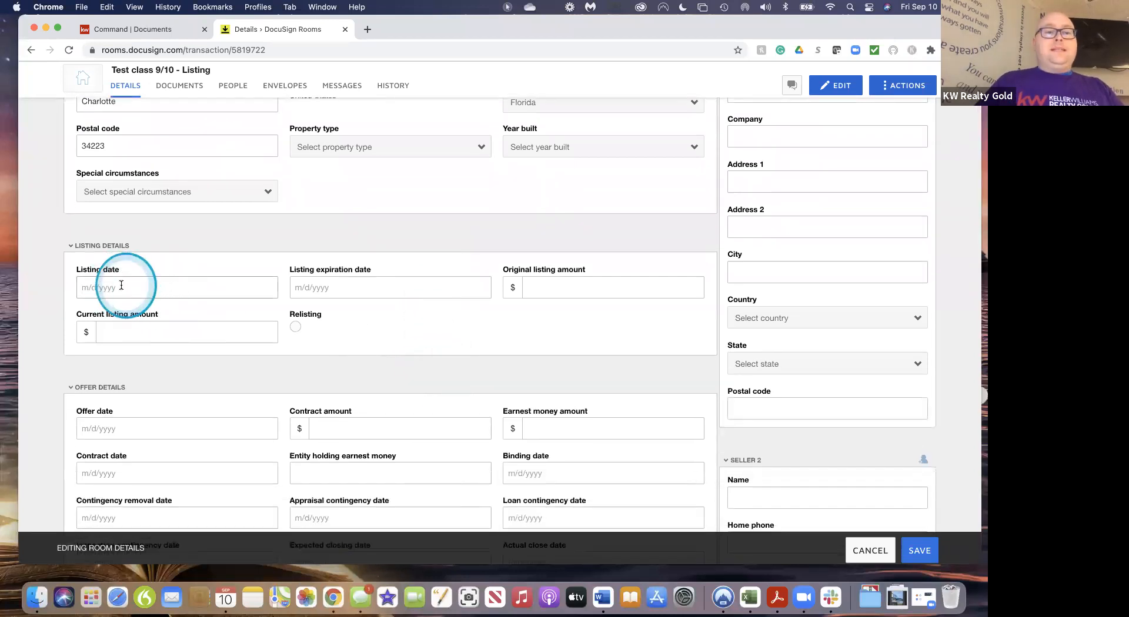
Set the listing date to September 10, 2021 and expiration to February 10, 2022
left_click(121, 286)
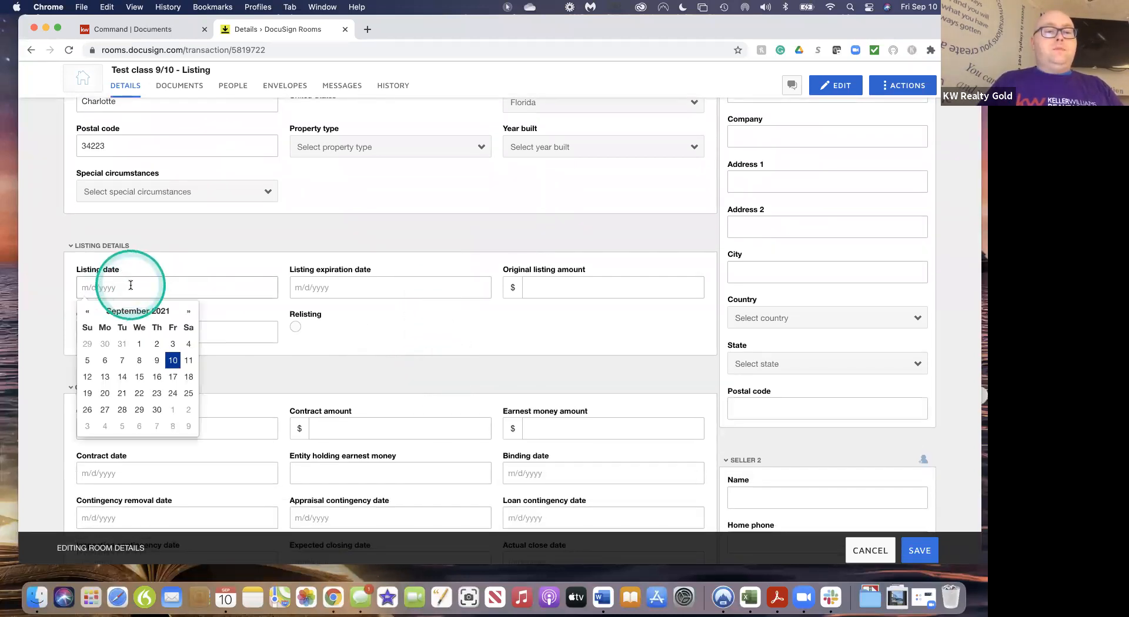
left_click(173, 361)
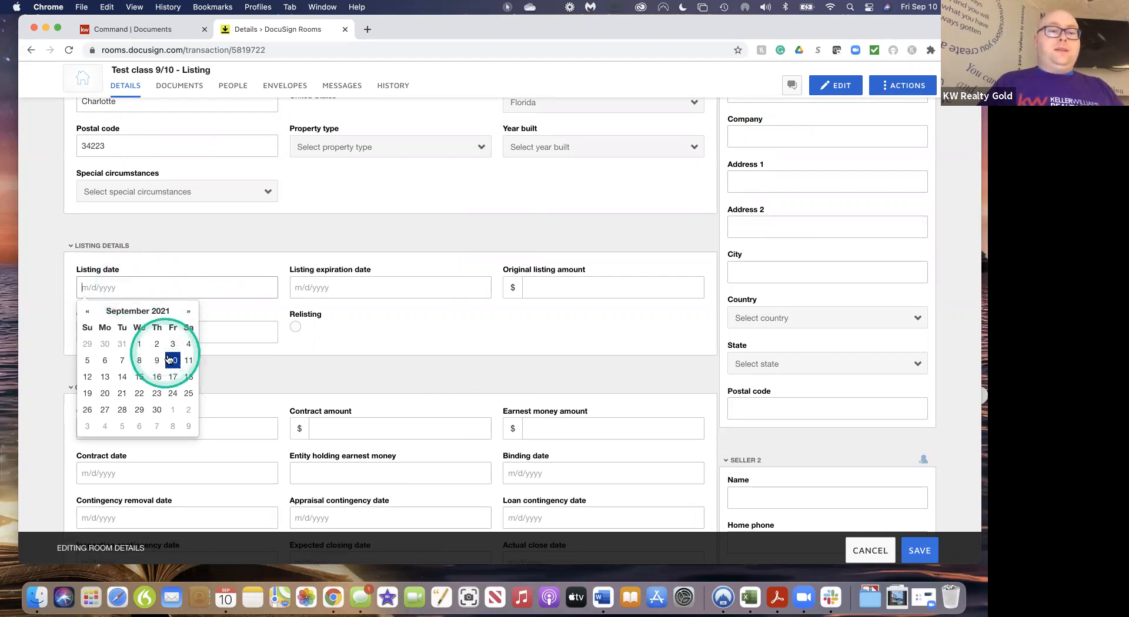
left_click(304, 287)
left_click(402, 312)
left_click(402, 313)
left_click(402, 313)
left_click(402, 313)
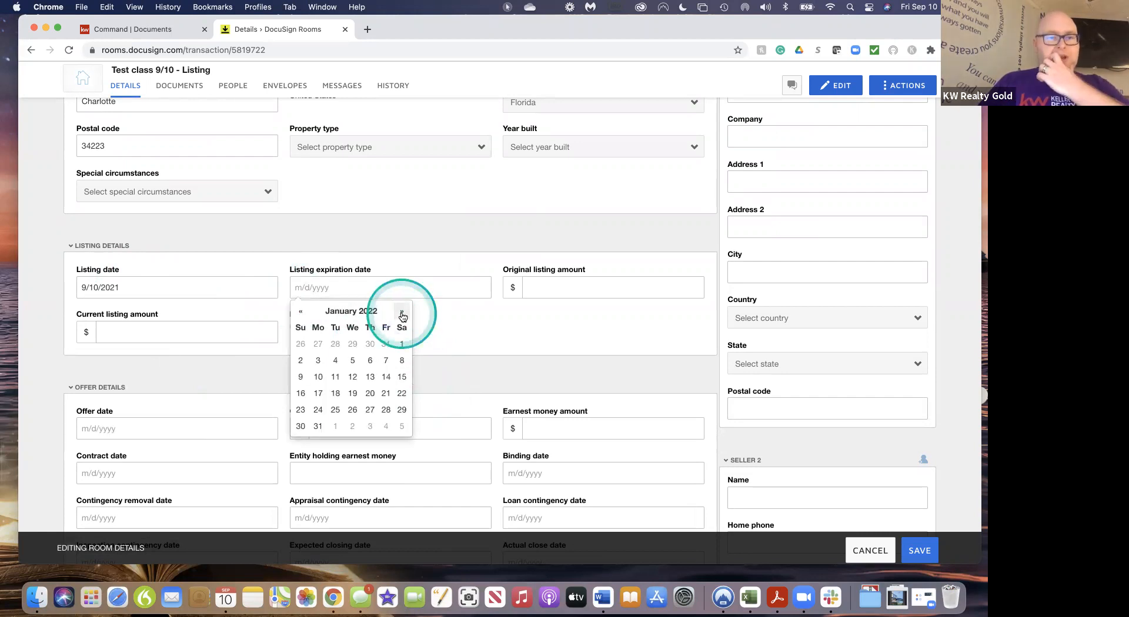
left_click(403, 313)
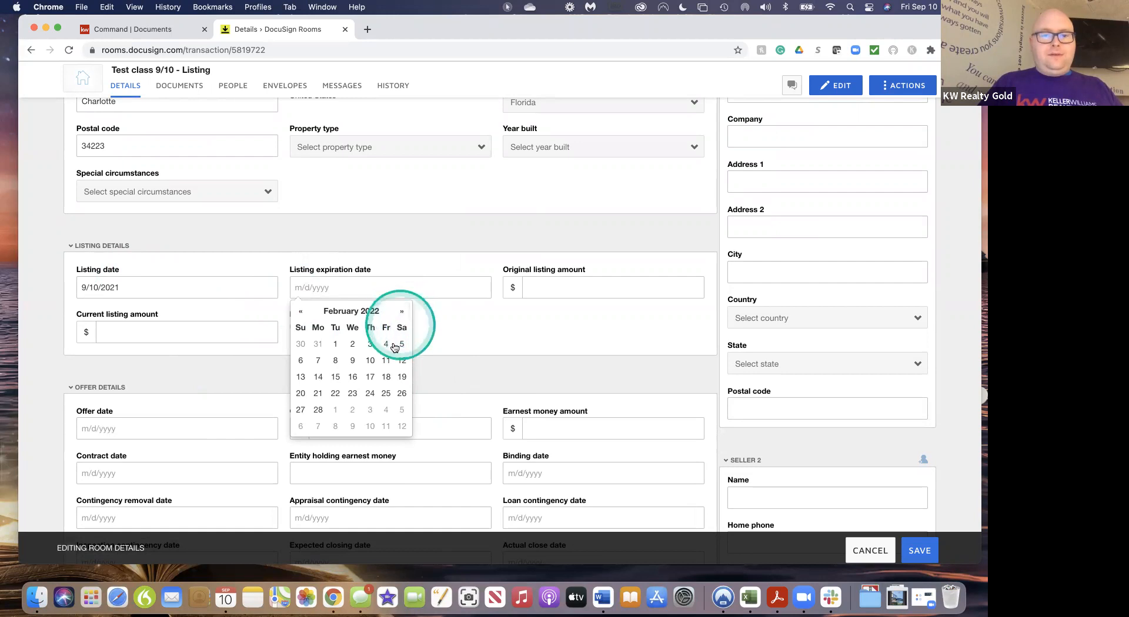
left_click(370, 360)
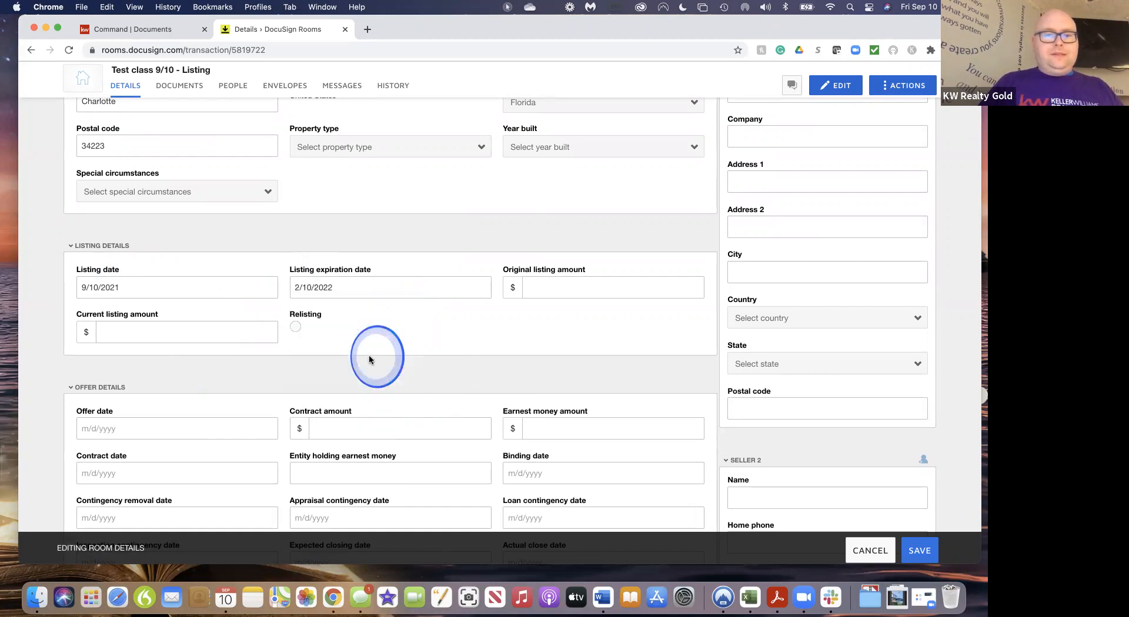
Enter an original listing amount of 100 and review the seller and agent contact fields
left_click(570, 292)
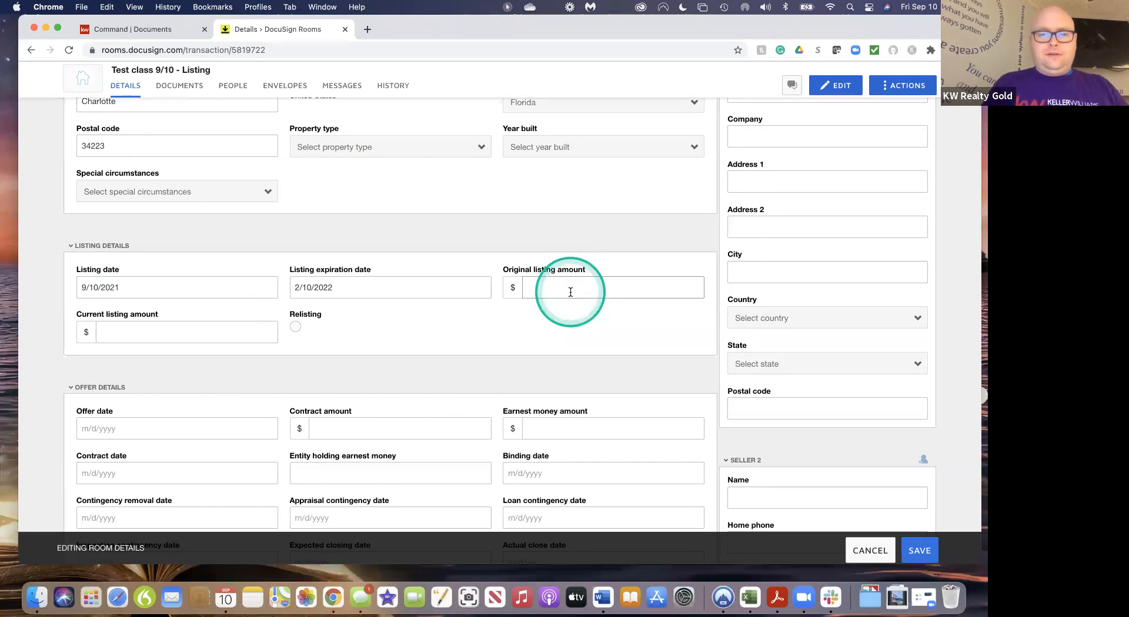
type("1000000")
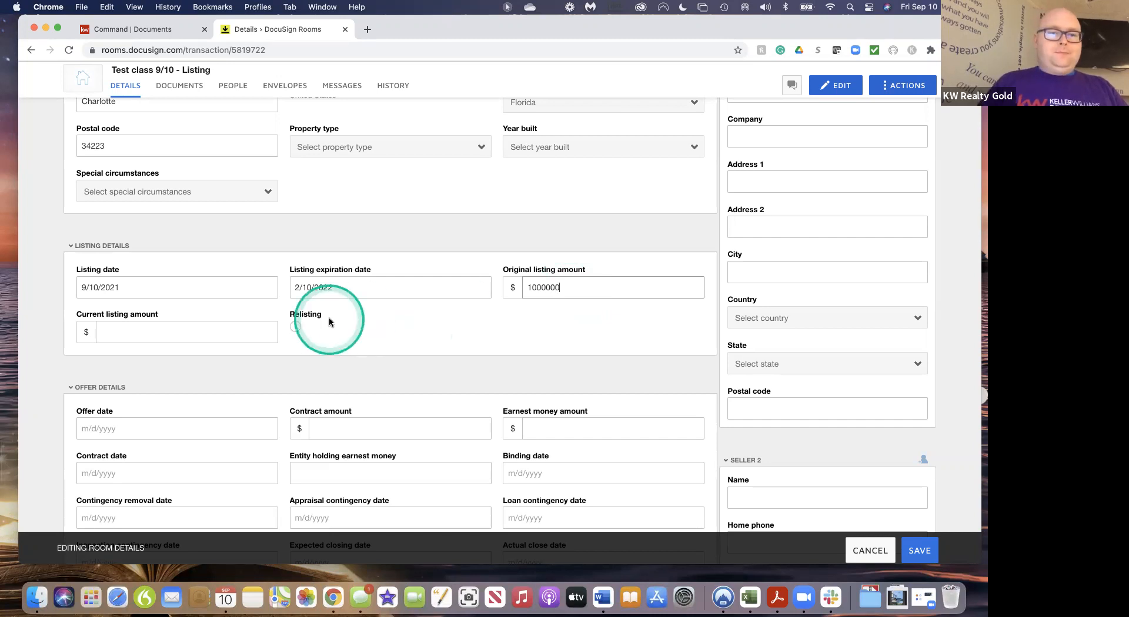
scroll(343, 350, "down", 2)
scroll(344, 354, "down", 5)
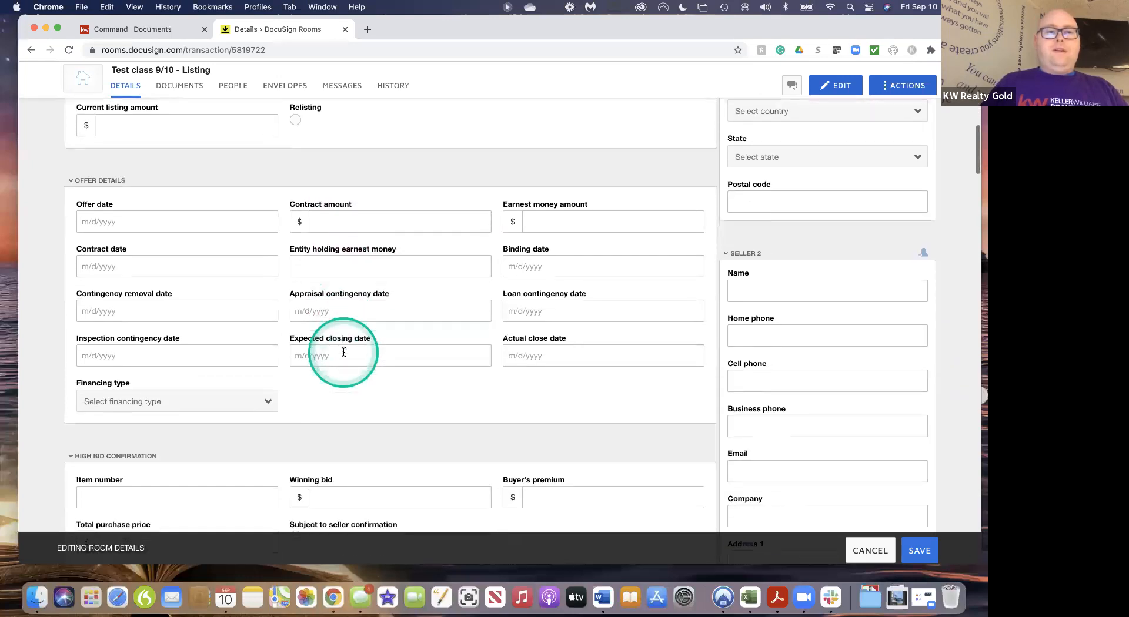
scroll(344, 352, "down", 1)
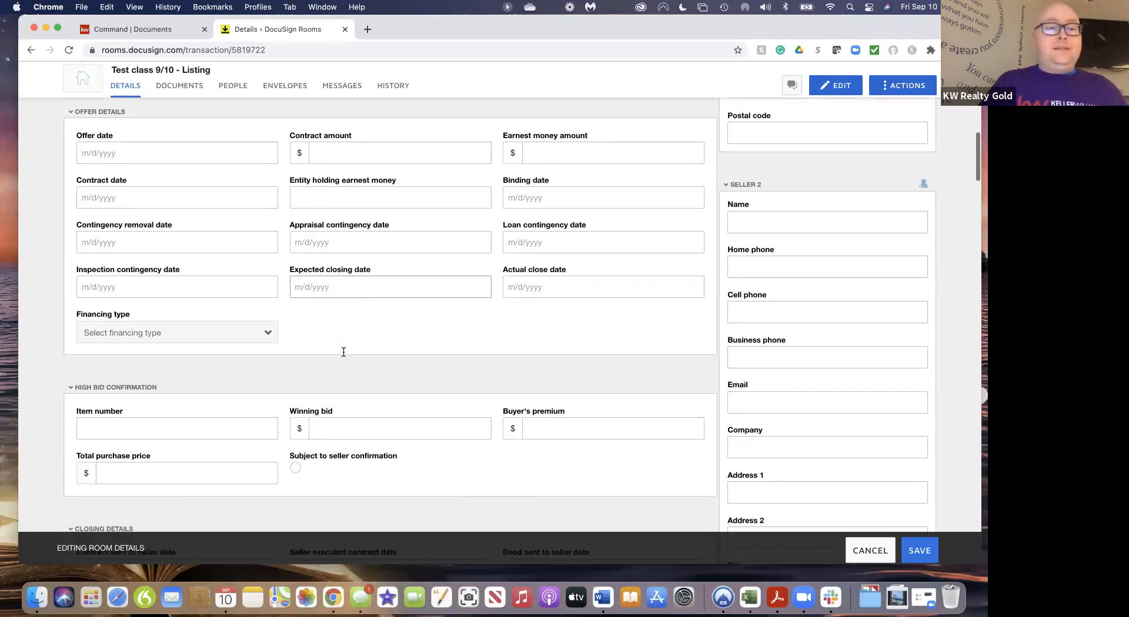
scroll(343, 353, "down", 5)
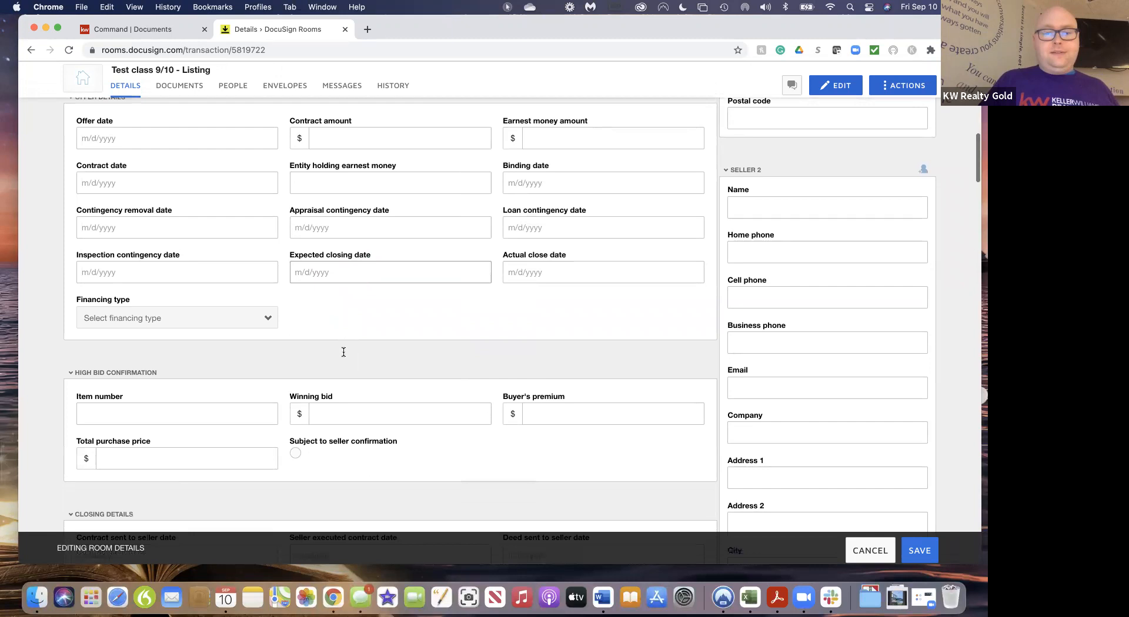
scroll(344, 352, "down", 5)
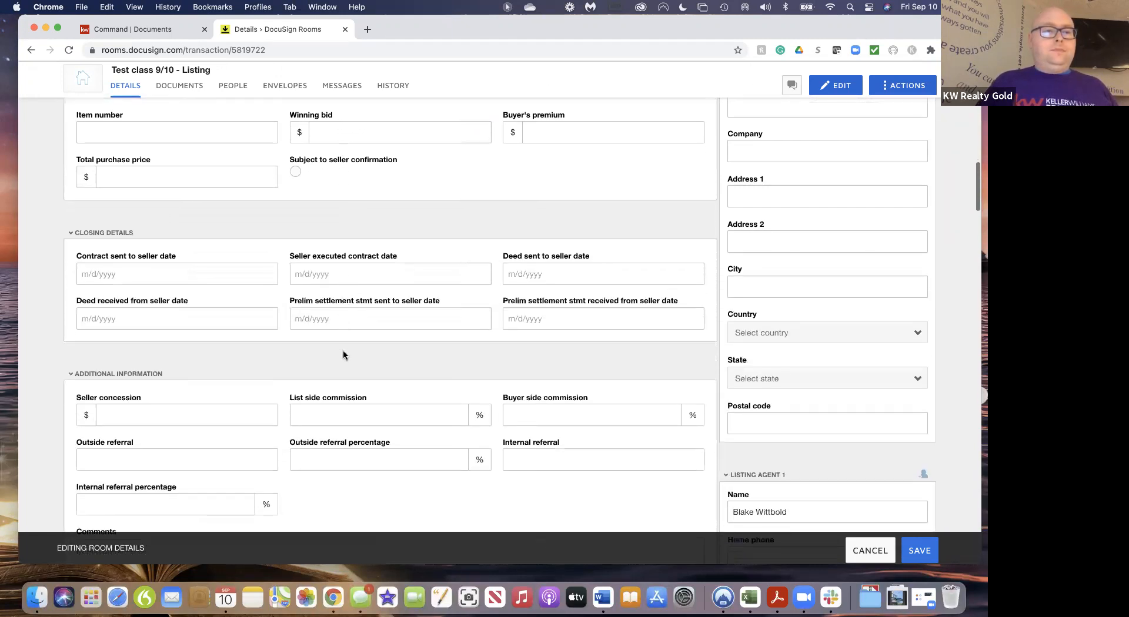
scroll(343, 354, "down", 2)
scroll(343, 355, "up", 5)
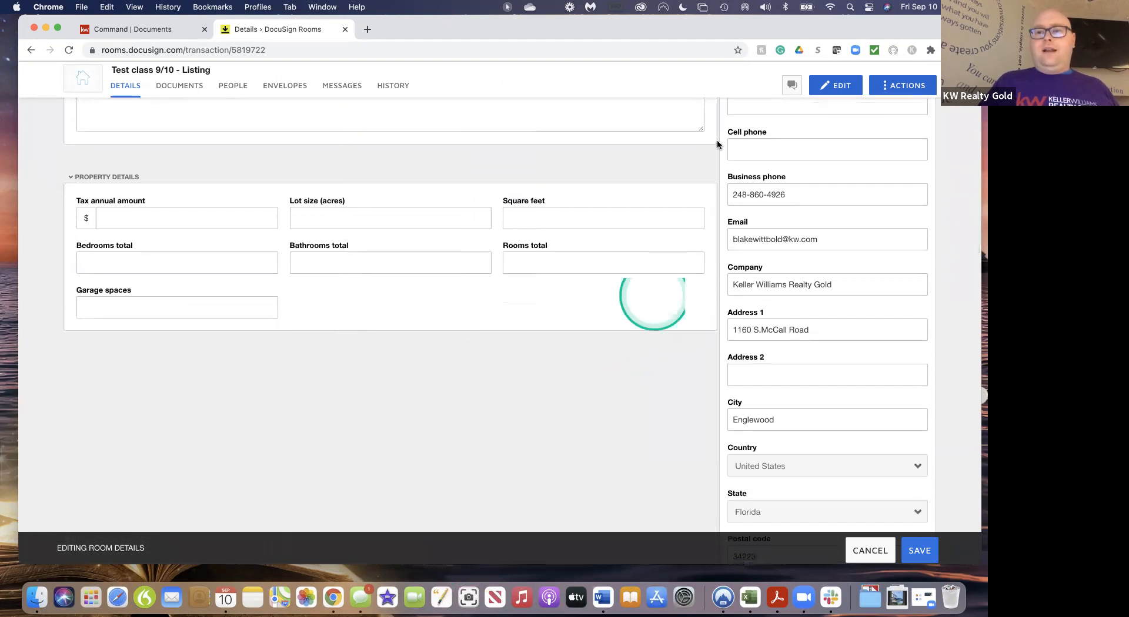
scroll(718, 144, "up", 10)
scroll(721, 147, "up", 10)
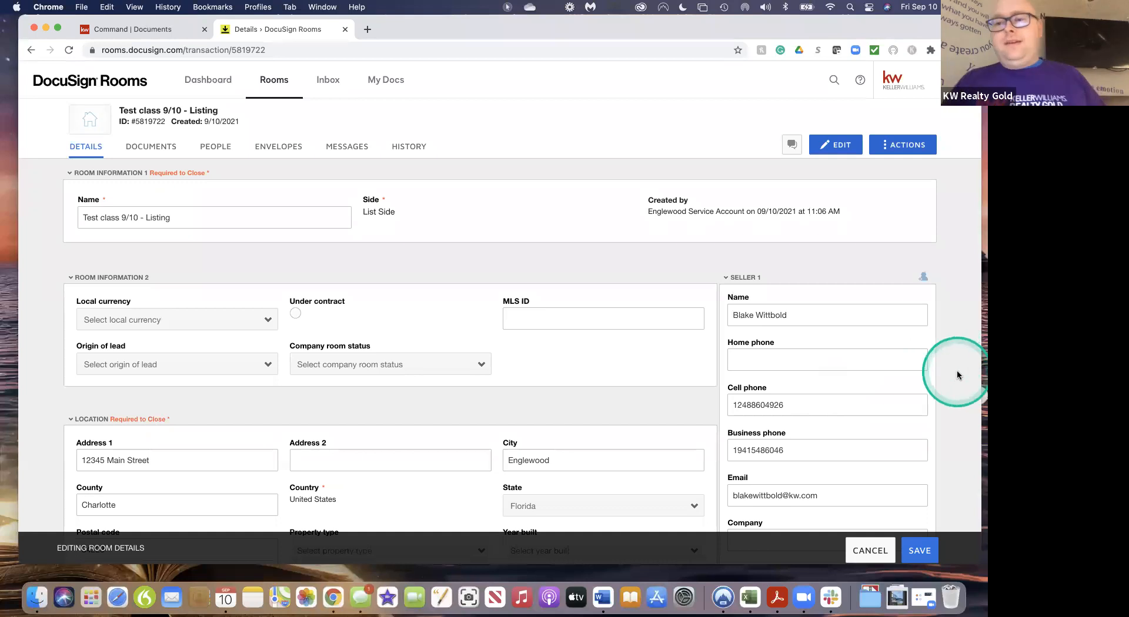
scroll(829, 333, "down", 10)
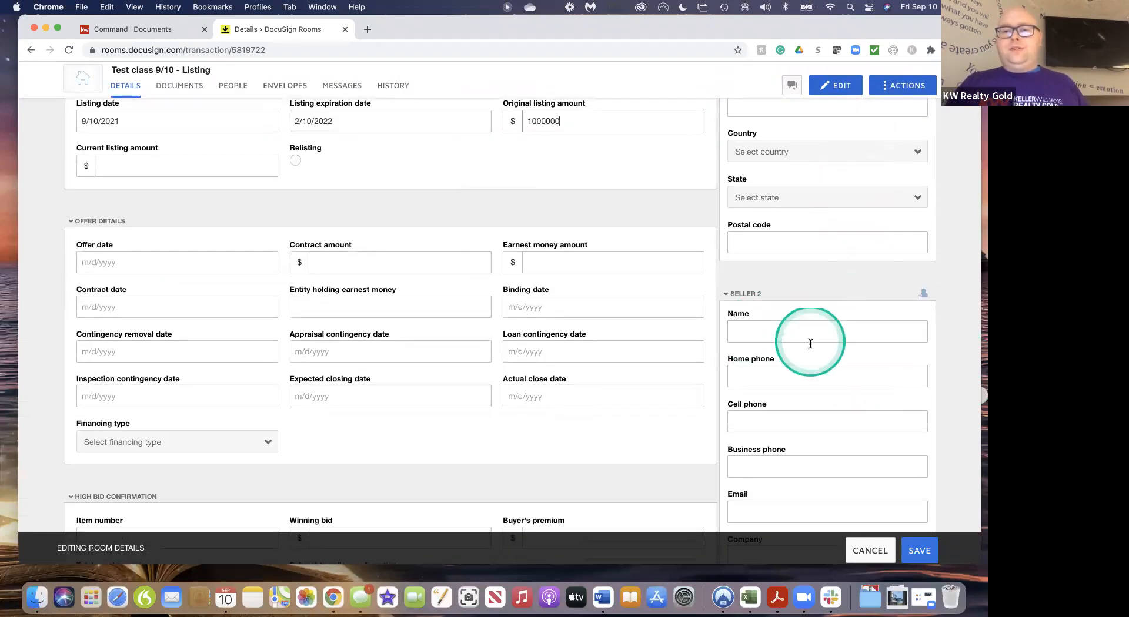
scroll(809, 338, "down", 10)
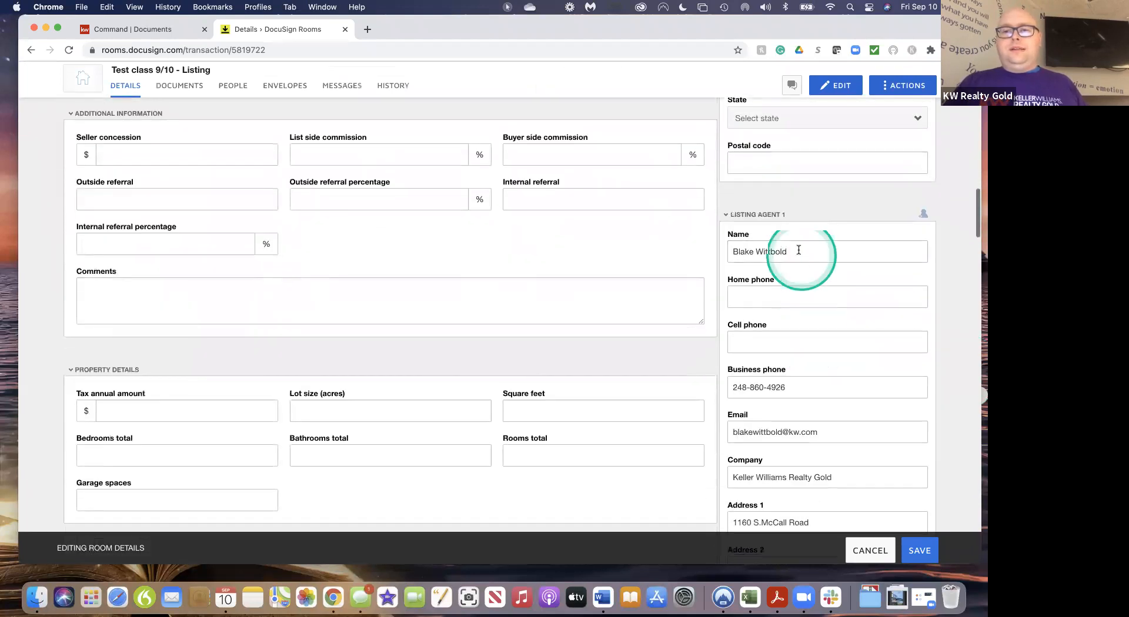
scroll(828, 323, "down", 5)
scroll(827, 327, "down", 15)
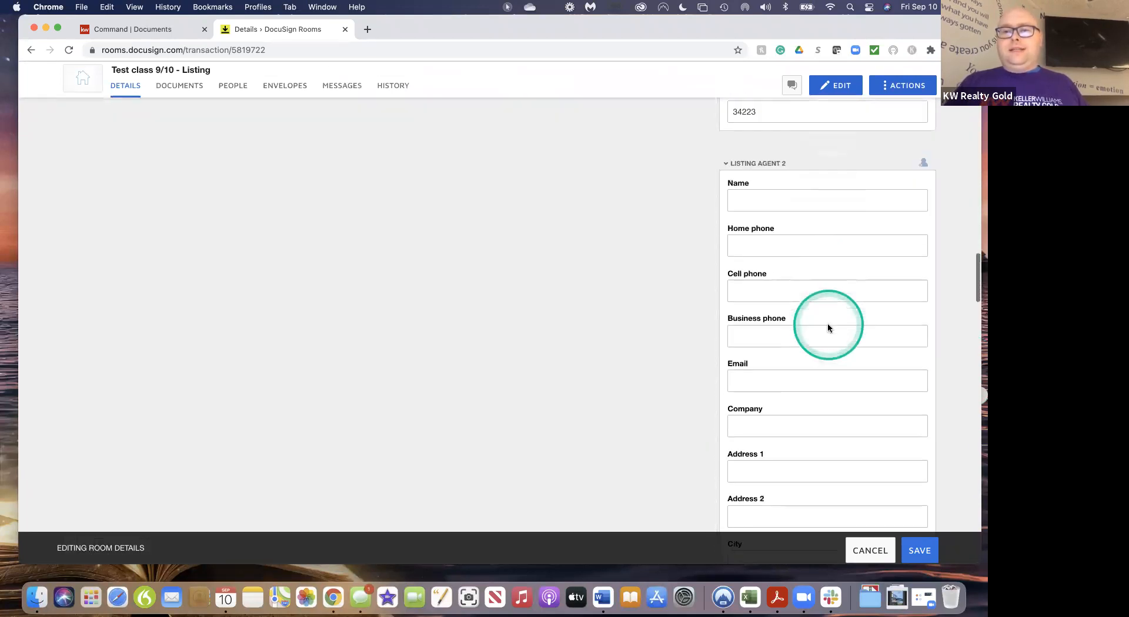
scroll(827, 328, "down", 10)
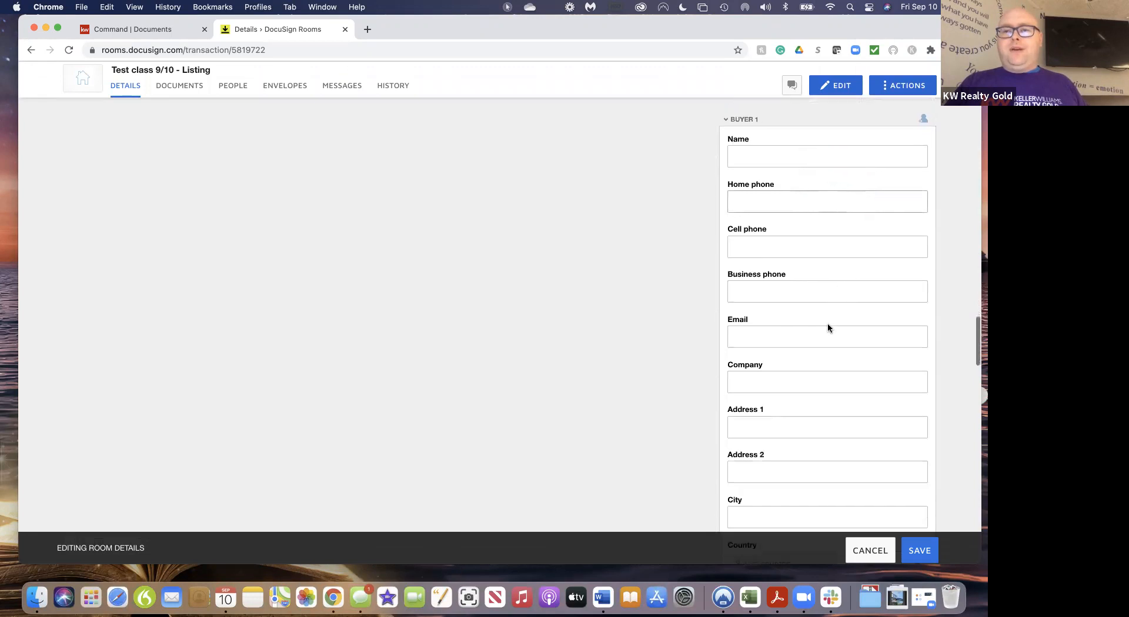
scroll(828, 324, "down", 10)
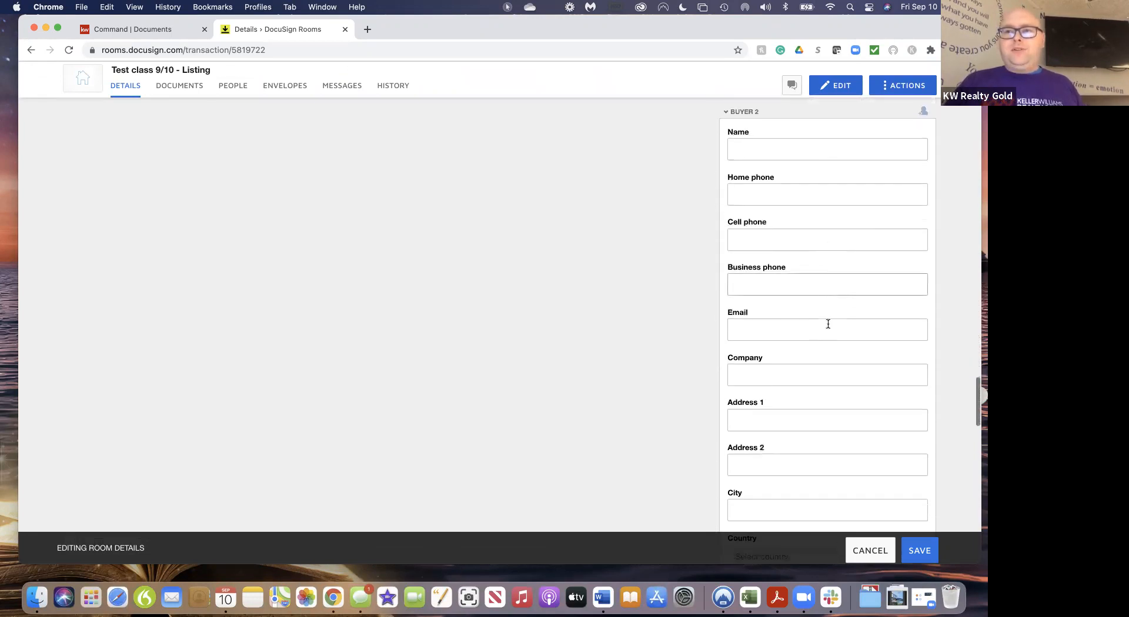
scroll(828, 328, "down", 20)
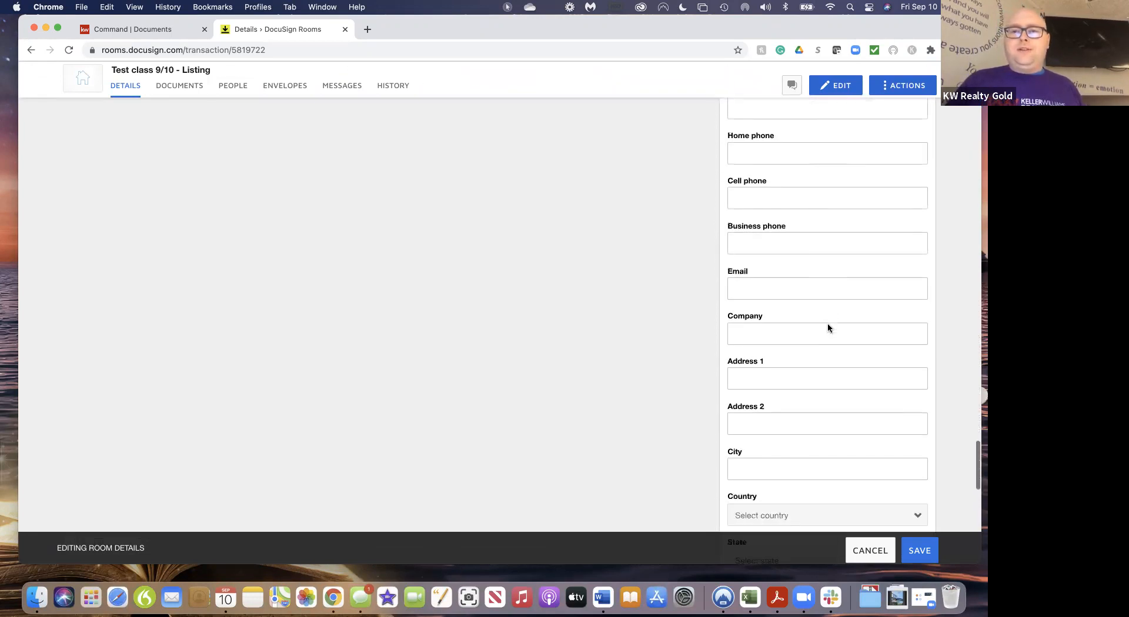
scroll(828, 324, "up", 20)
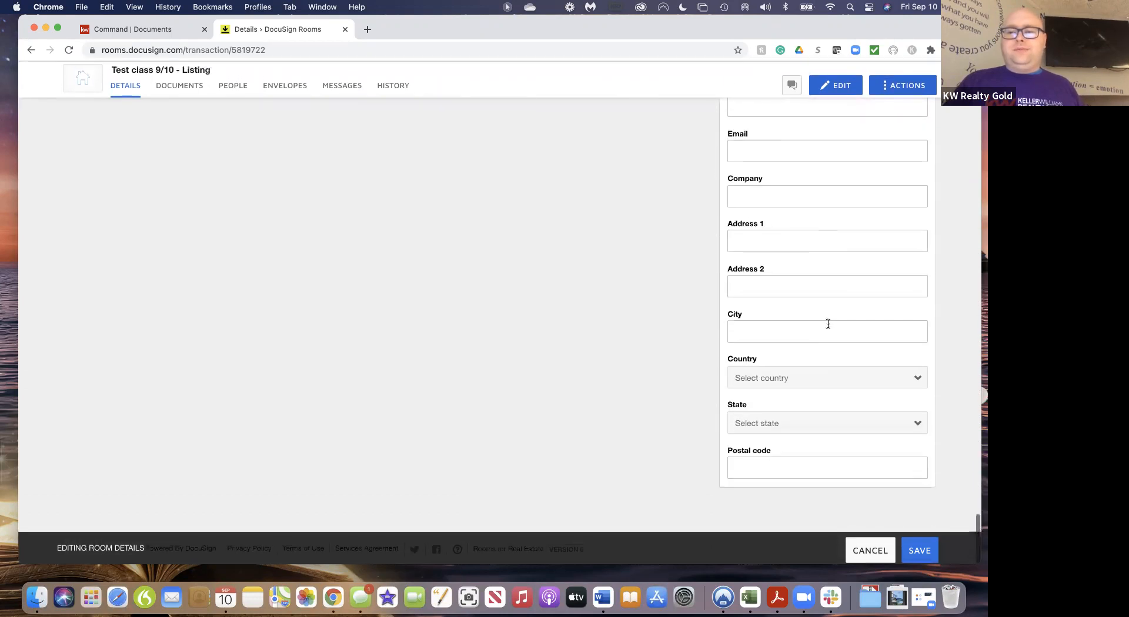
scroll(827, 323, "up", 10)
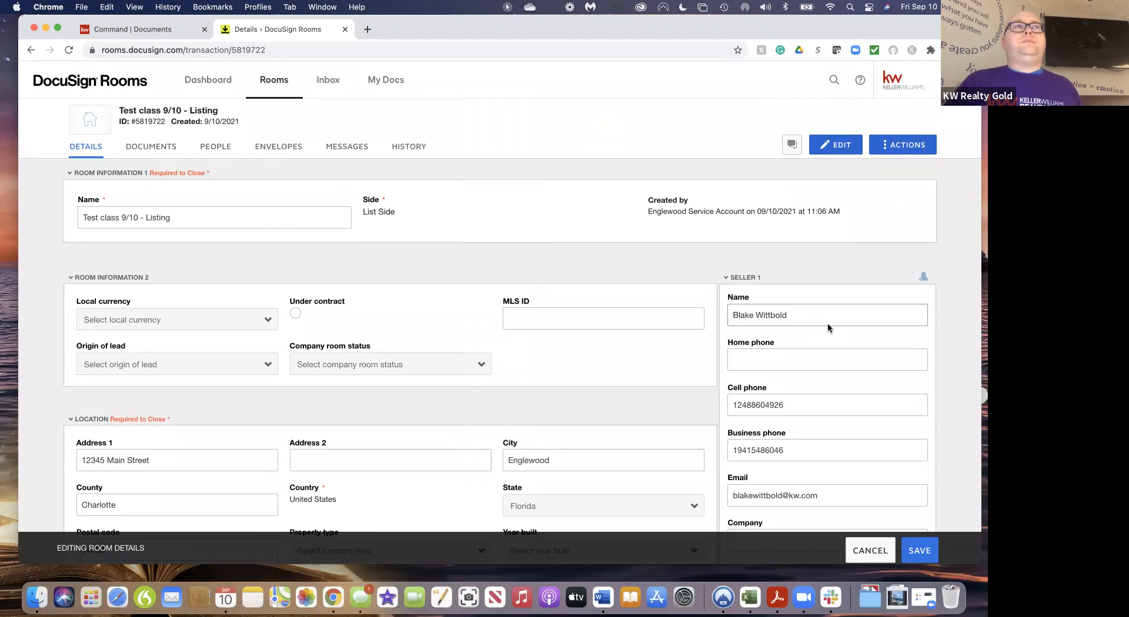
Close the Seller 1 contacts picker without choosing anyone, save the room details, and show the room's documents
left_click(922, 278)
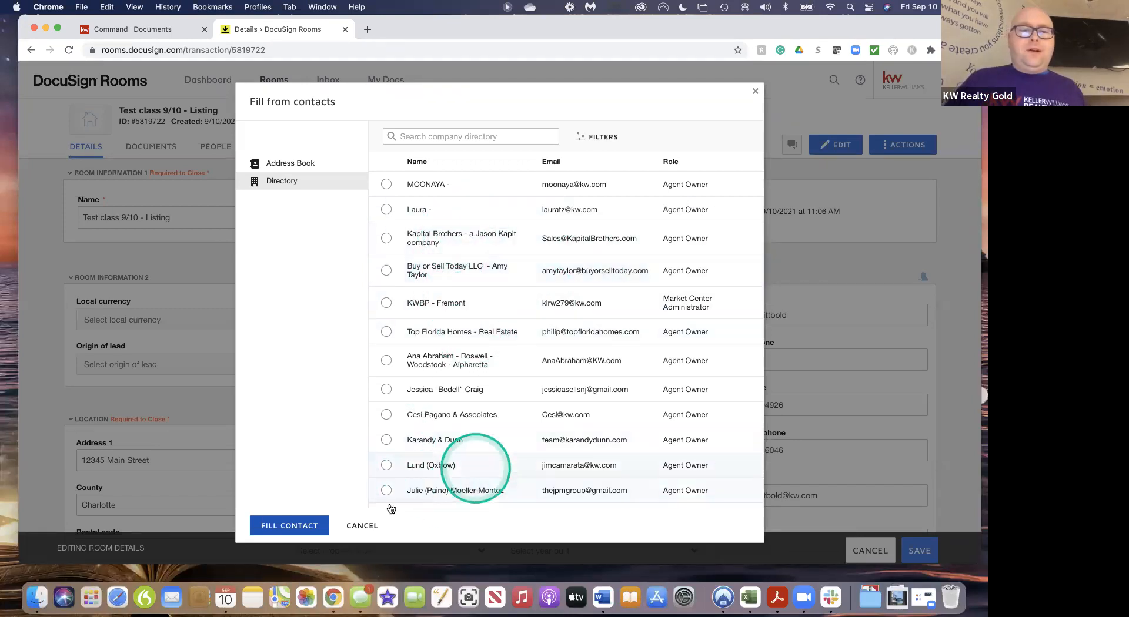
left_click(363, 525)
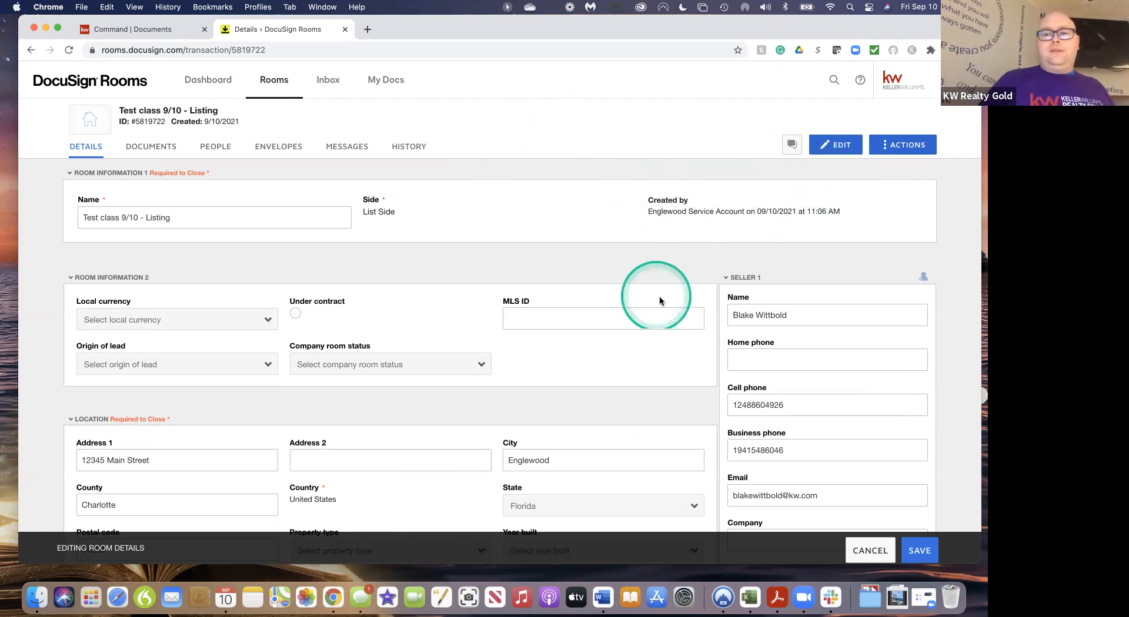
left_click(920, 551)
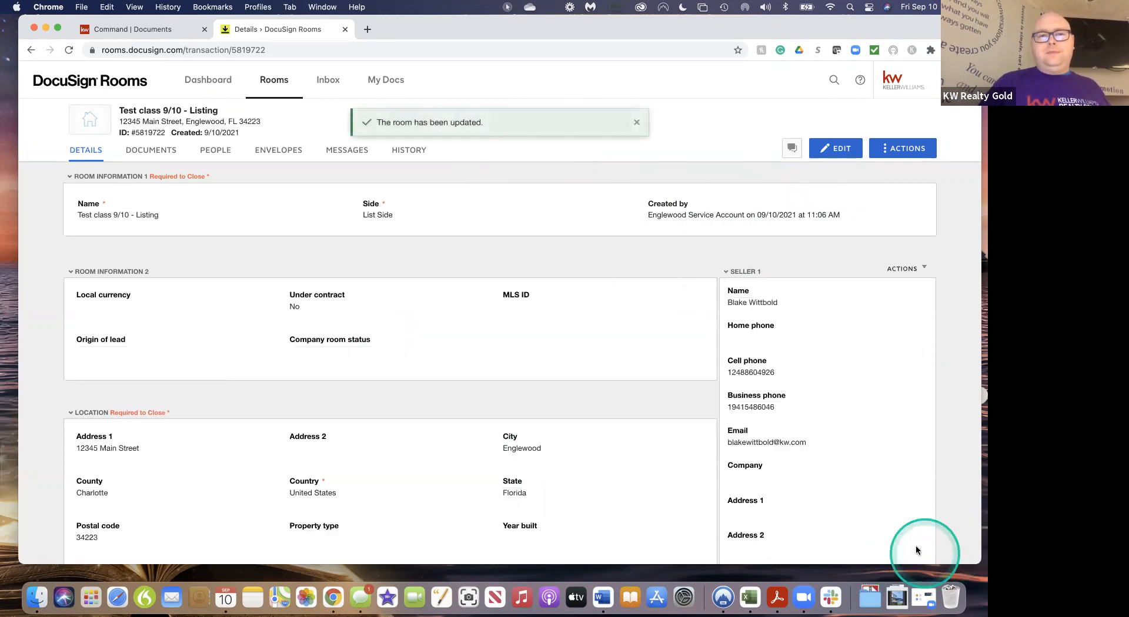
left_click(167, 151)
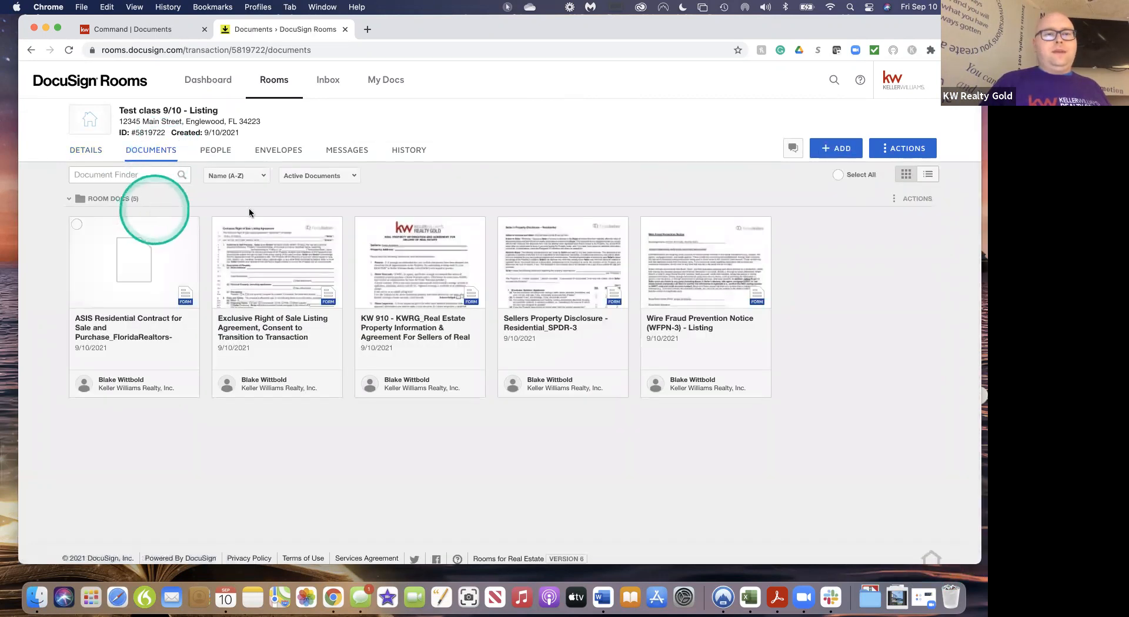
Open the Exclusive Right of Sale Listing Agreement from the room's document thumbnails
left_click(302, 274)
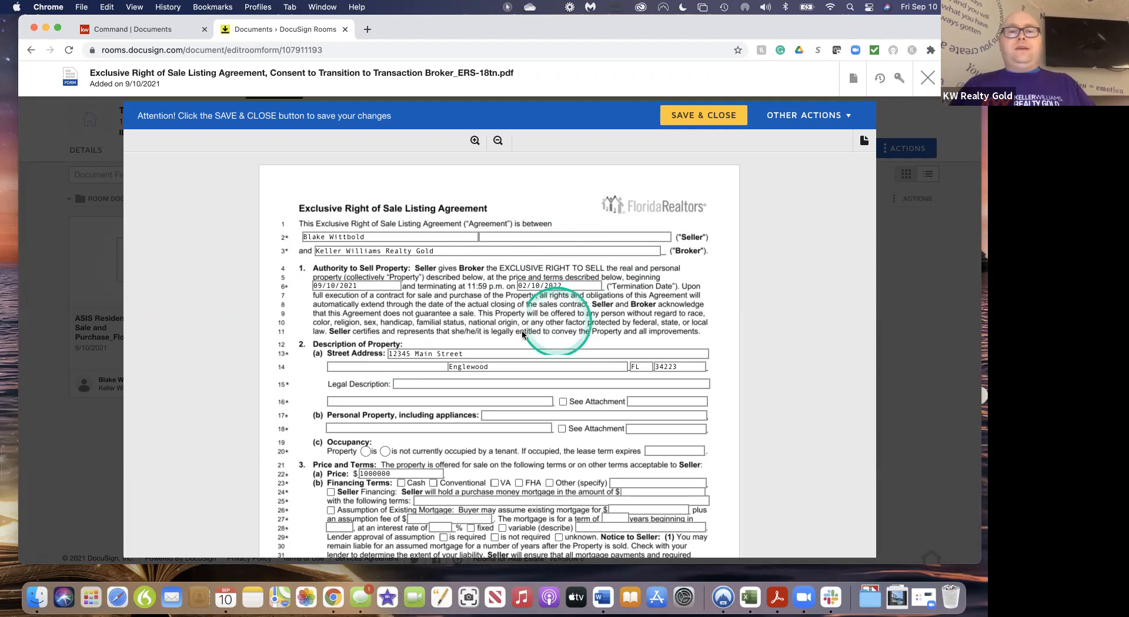
scroll(518, 335, "down", 5)
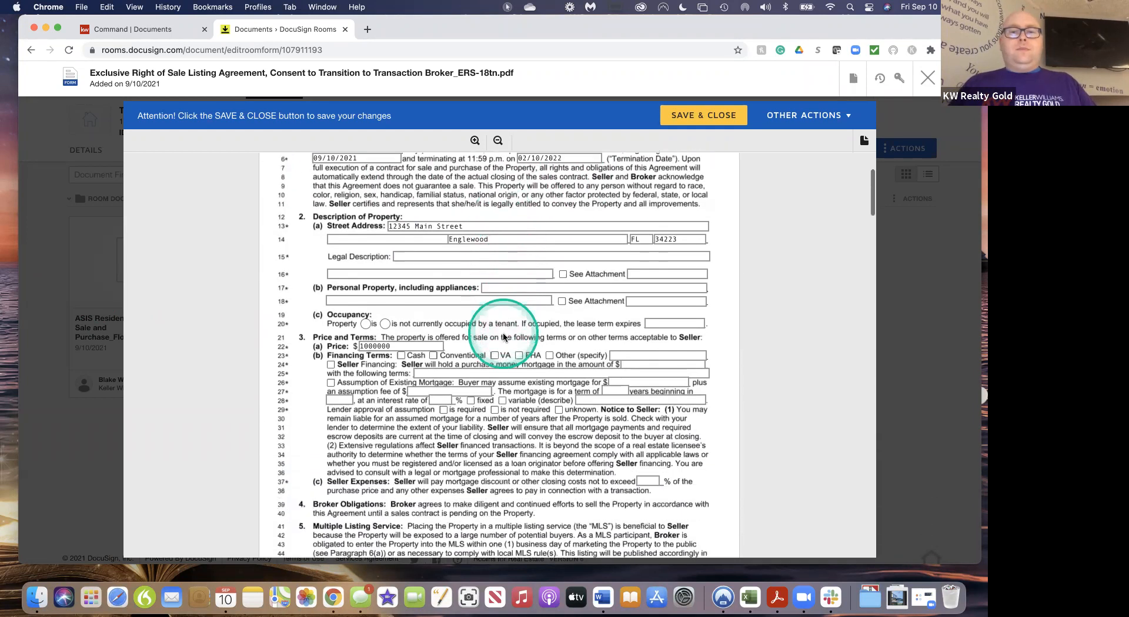
Add extra comma-separated seller names to the Seller 1 and Seller 2 name fields
scroll(504, 337, "down", 1)
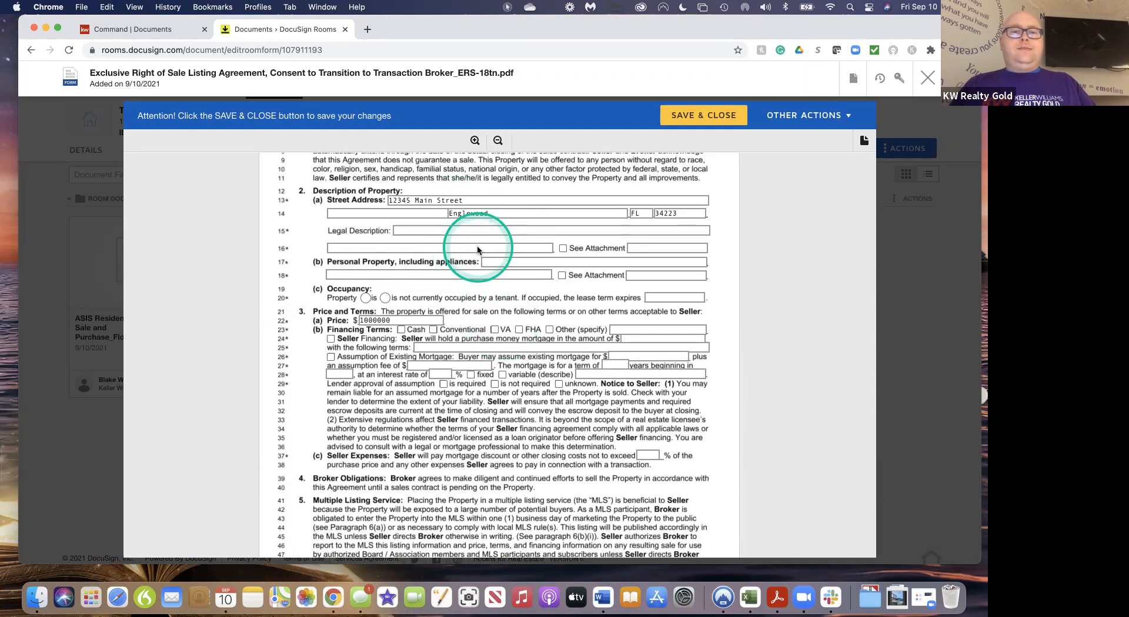
scroll(477, 249, "up", 6)
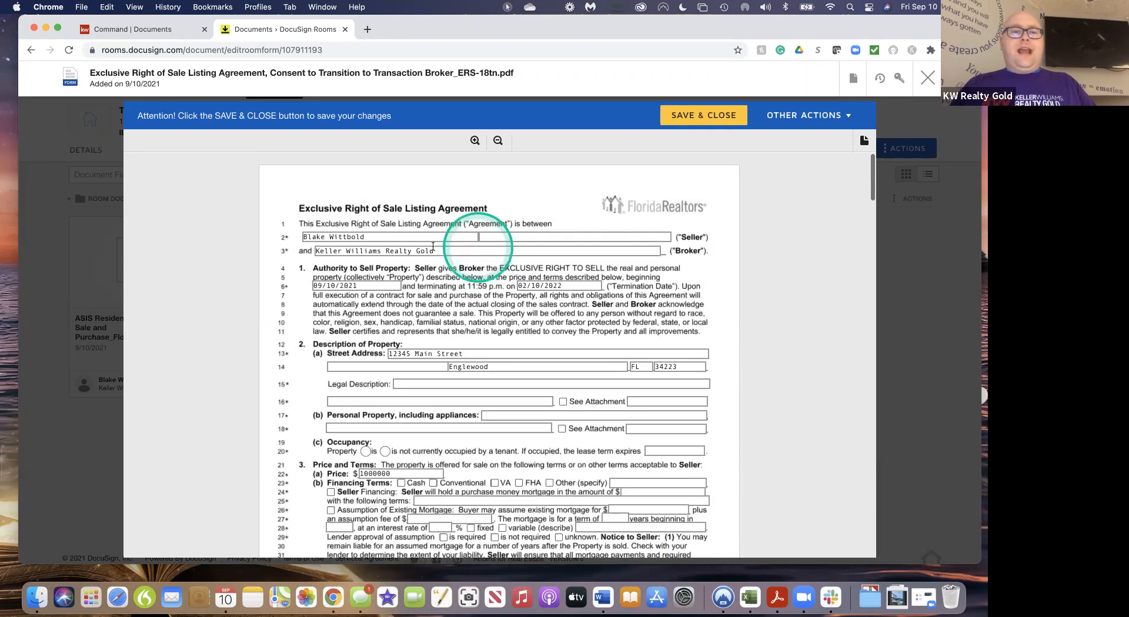
left_click(377, 236)
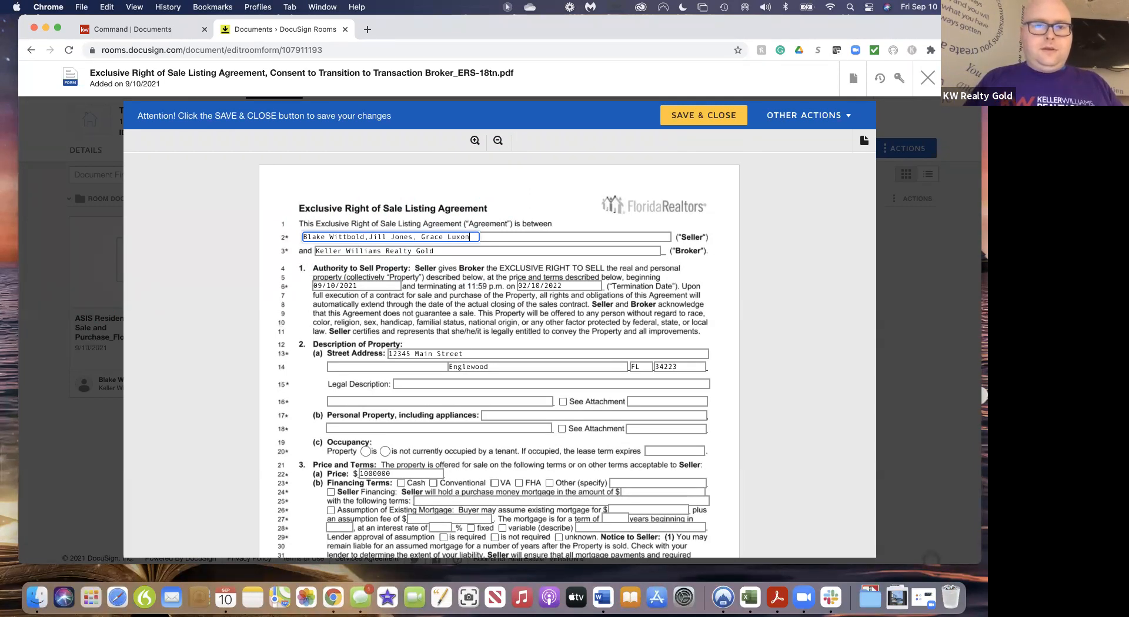
left_click(500, 236)
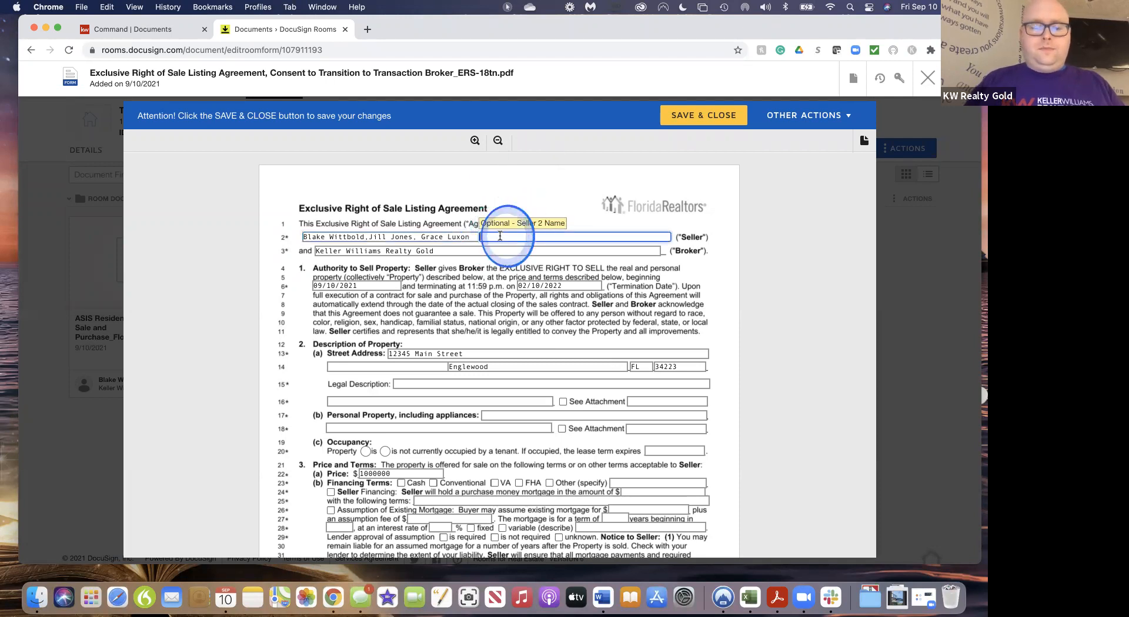
type("Bob")
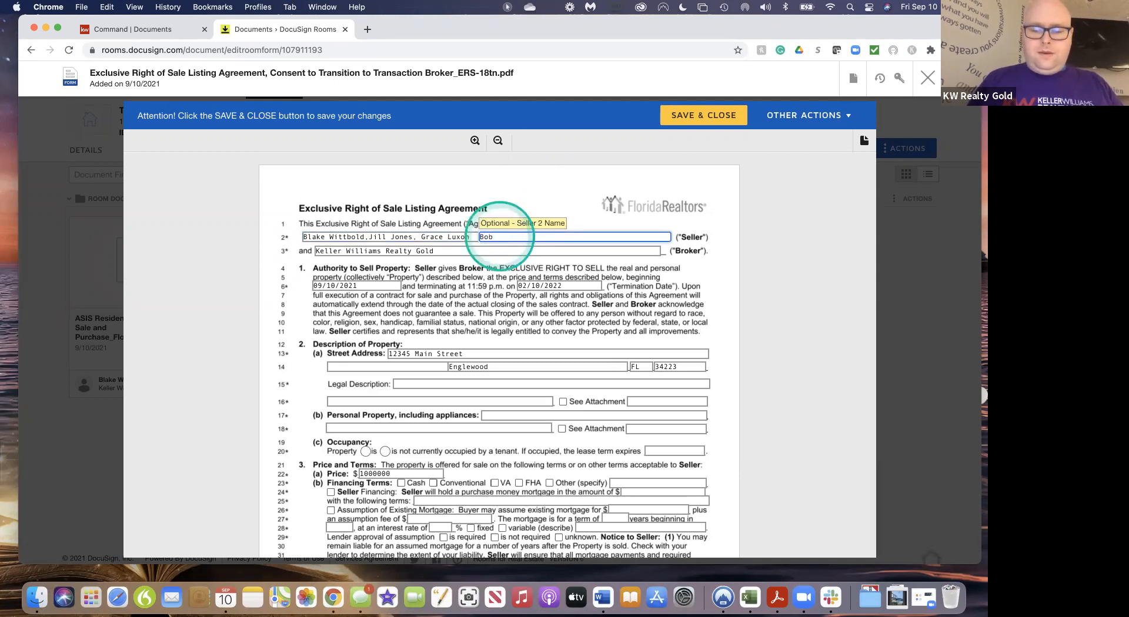
type(",")
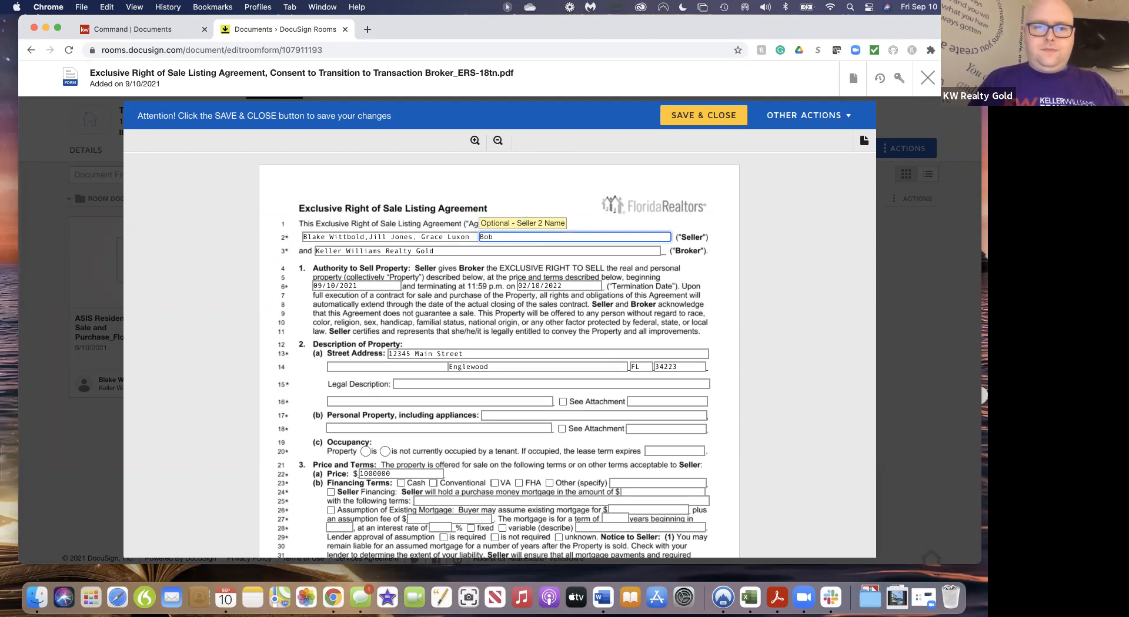
left_click(473, 237)
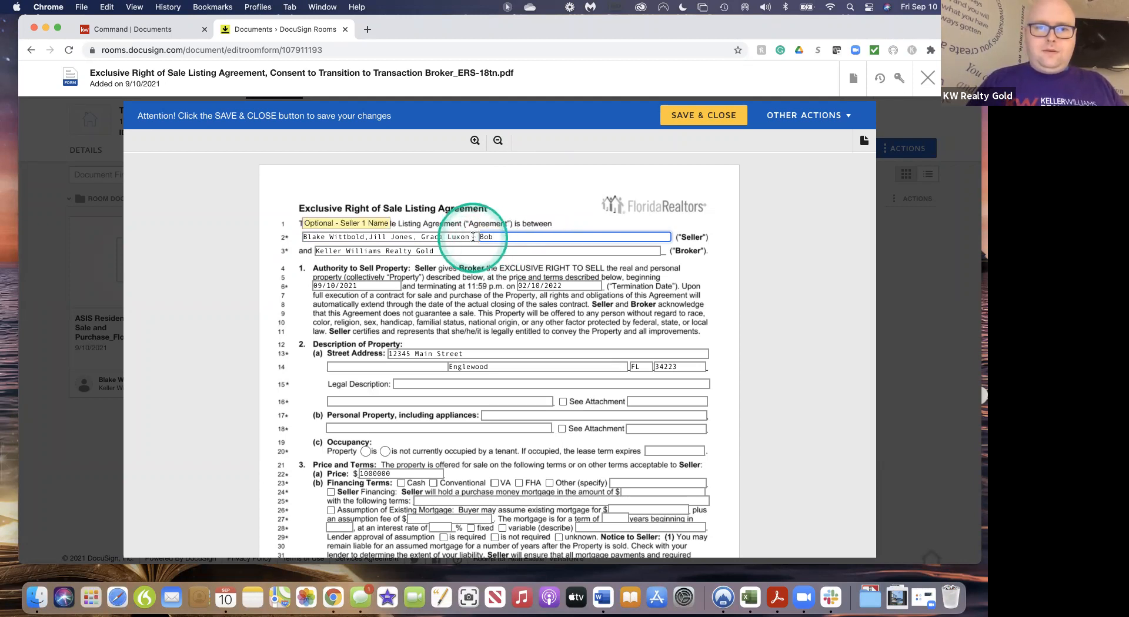
type(",")
left_click(499, 238)
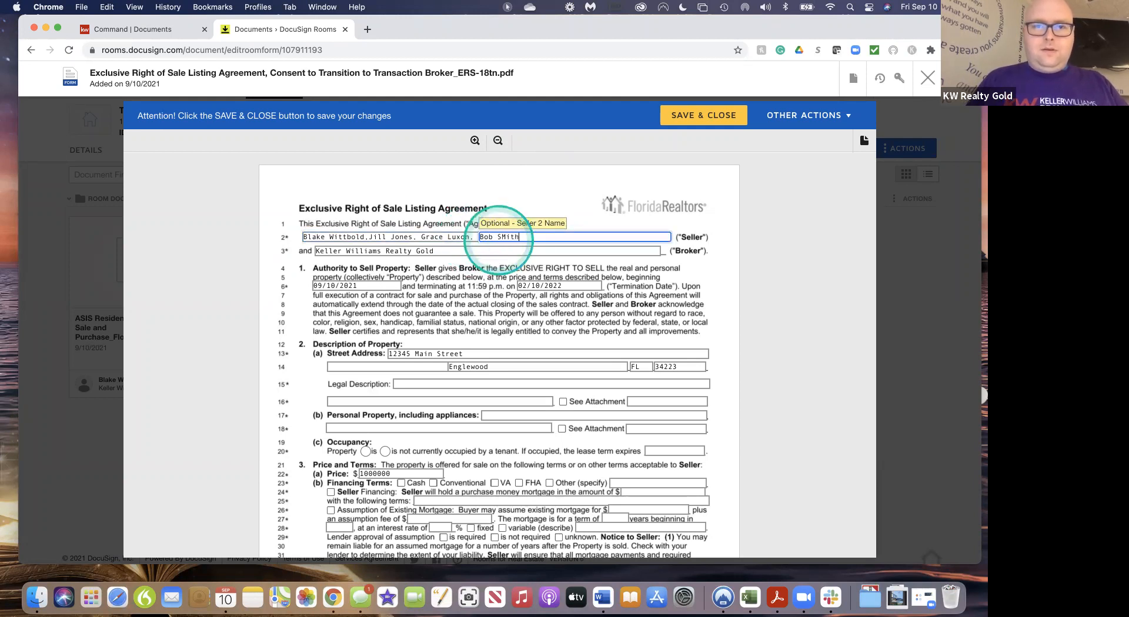
key("BackSpace")
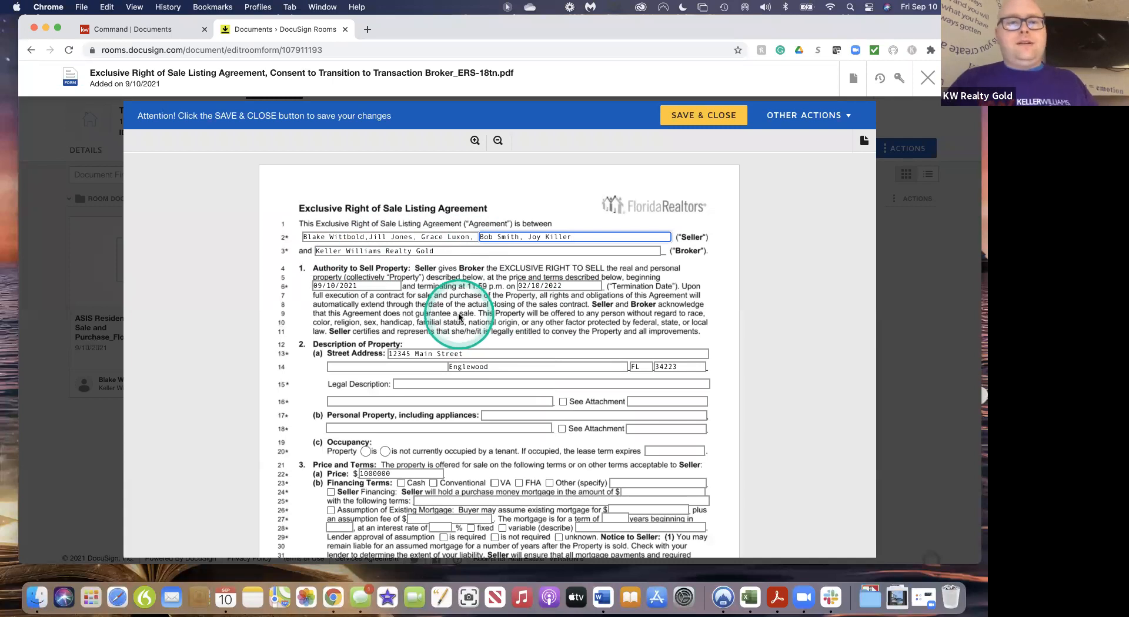
scroll(459, 317, "down", 3)
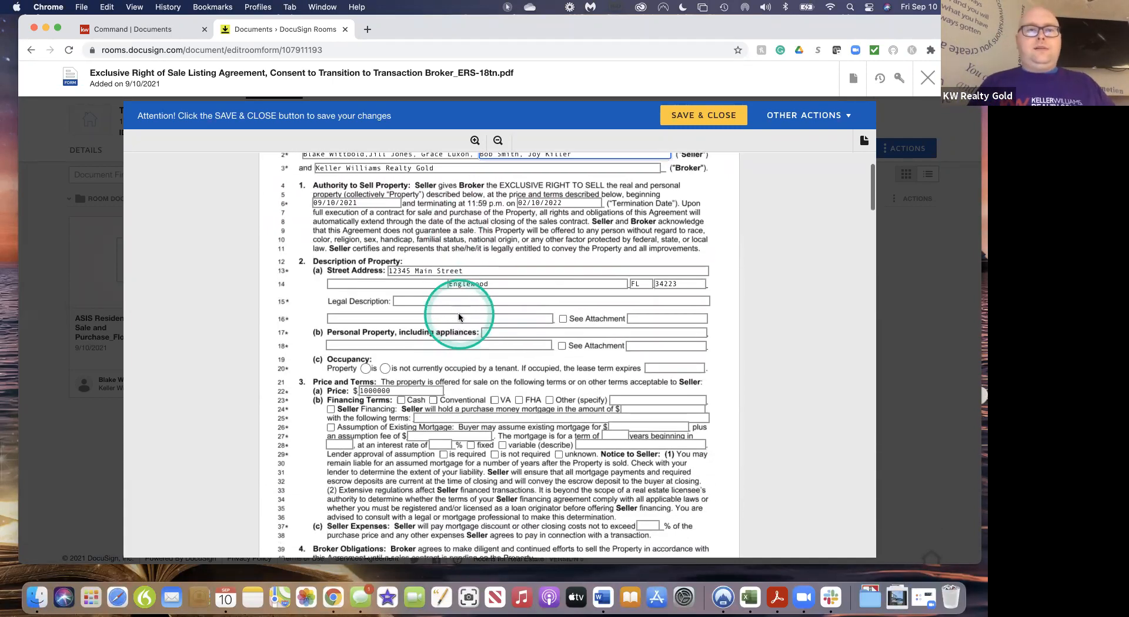
scroll(459, 318, "up", 1)
scroll(459, 313, "down", 1)
scroll(459, 313, "up", 2)
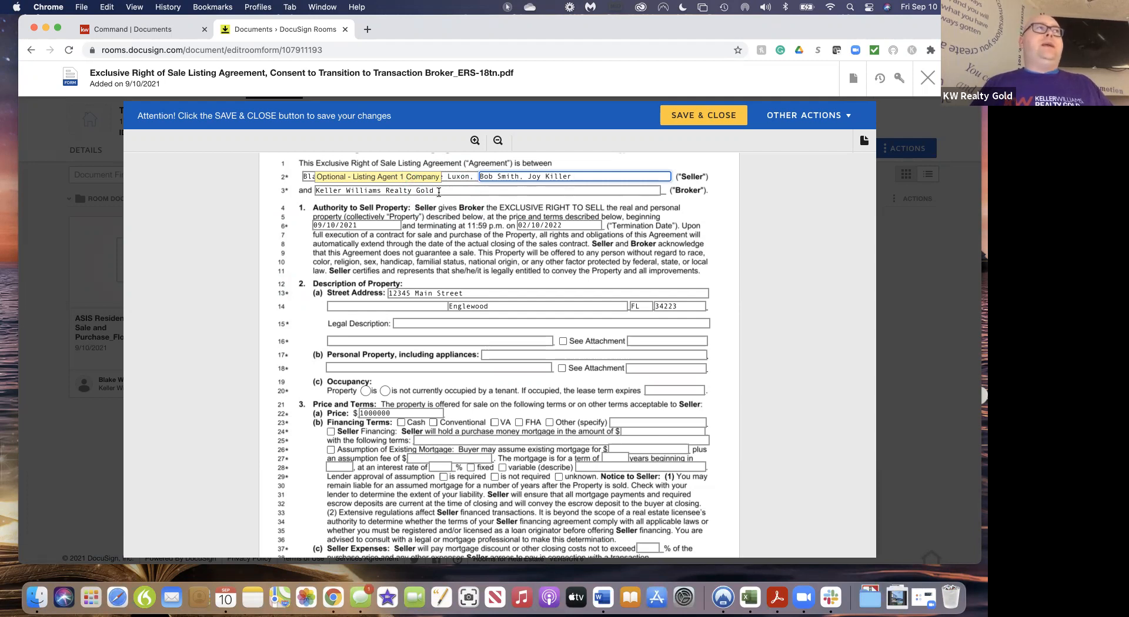
left_click(444, 192)
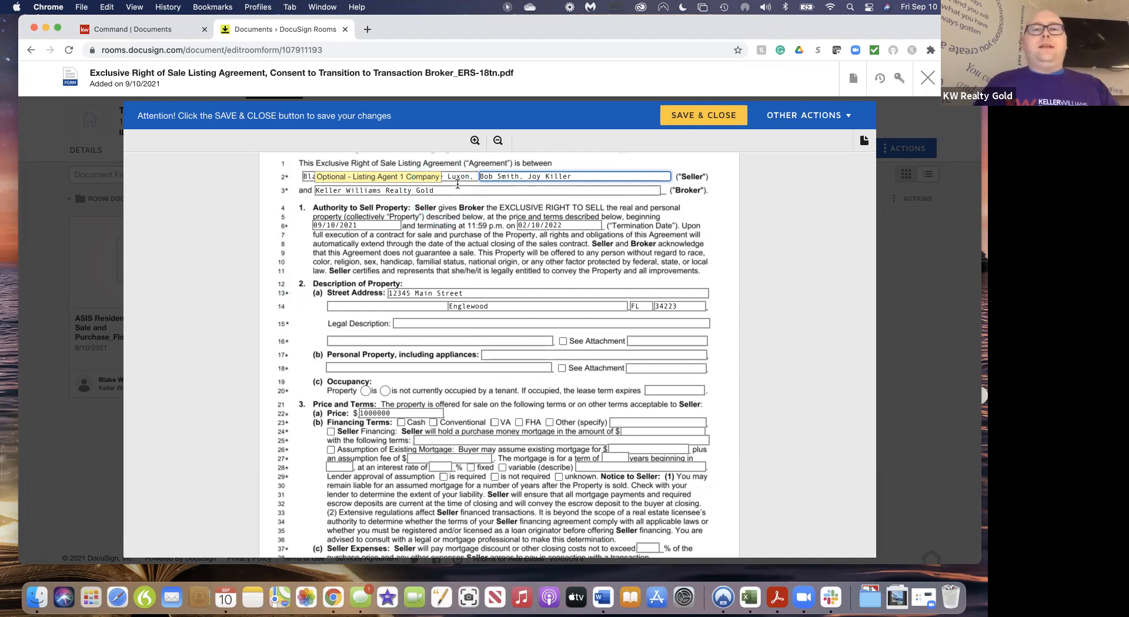
scroll(521, 297, "down", 2)
scroll(522, 307, "up", 3)
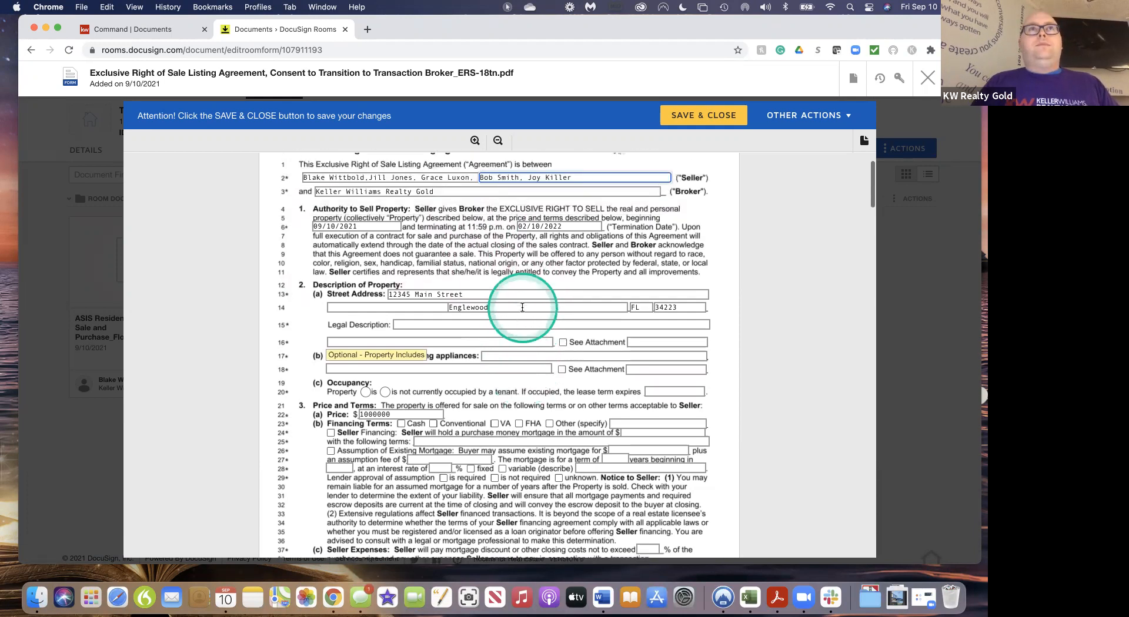
scroll(522, 307, "down", 1)
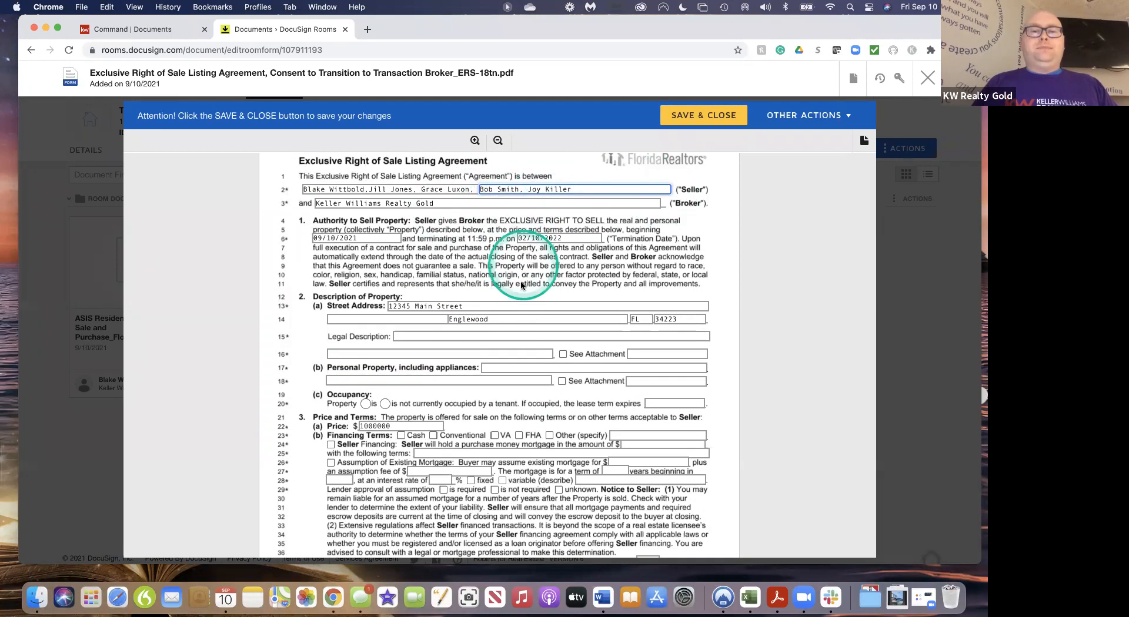
scroll(521, 285, "down", 5)
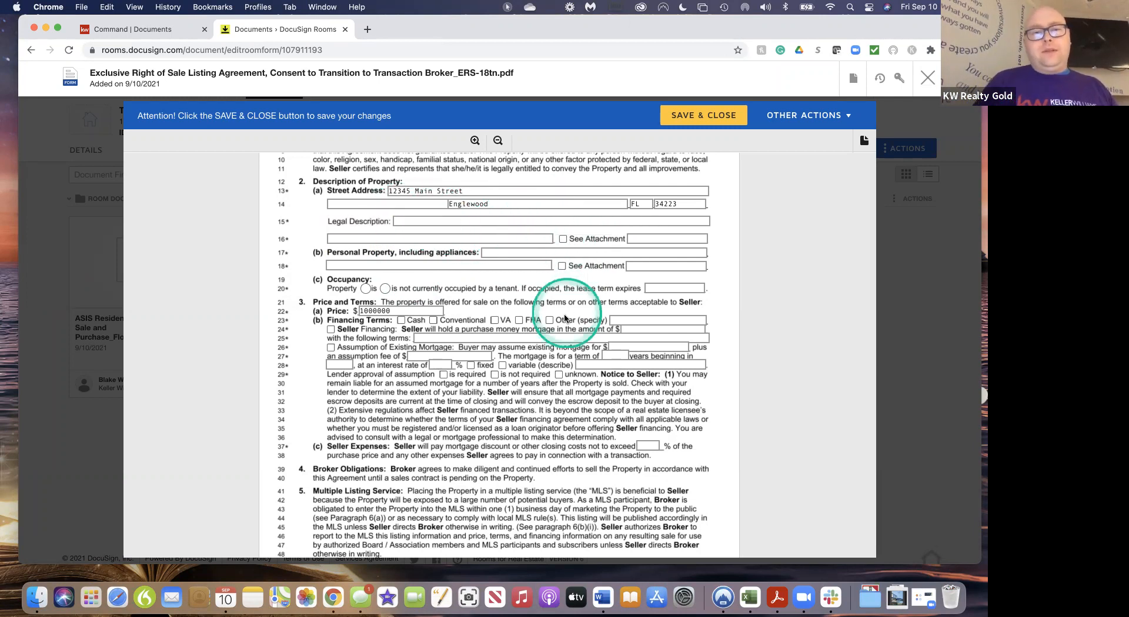
Mark the property as not occupied and tick Cash, Conventional, VA and FHA financing
scroll(563, 313, "down", 3)
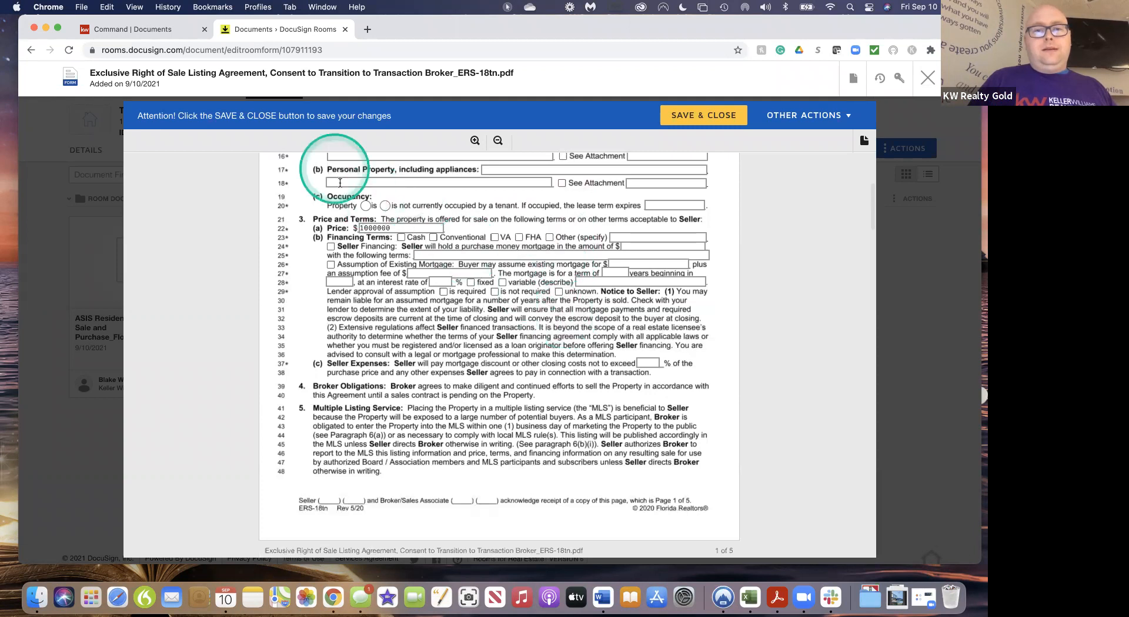
left_click(385, 207)
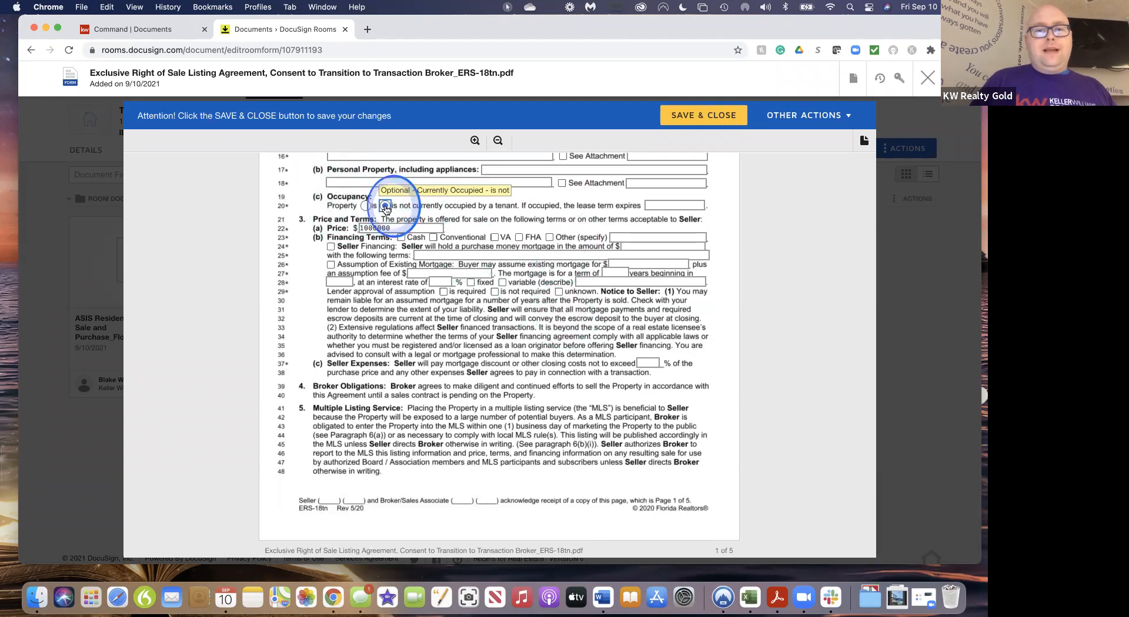
left_click(401, 238)
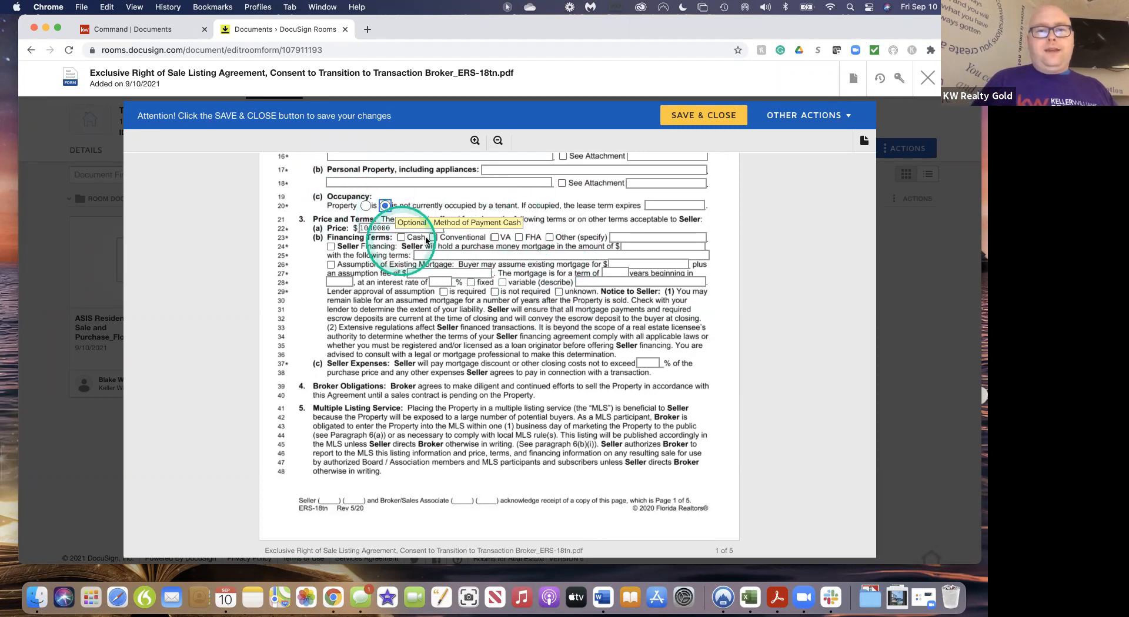
left_click(433, 238)
left_click(494, 238)
left_click(519, 238)
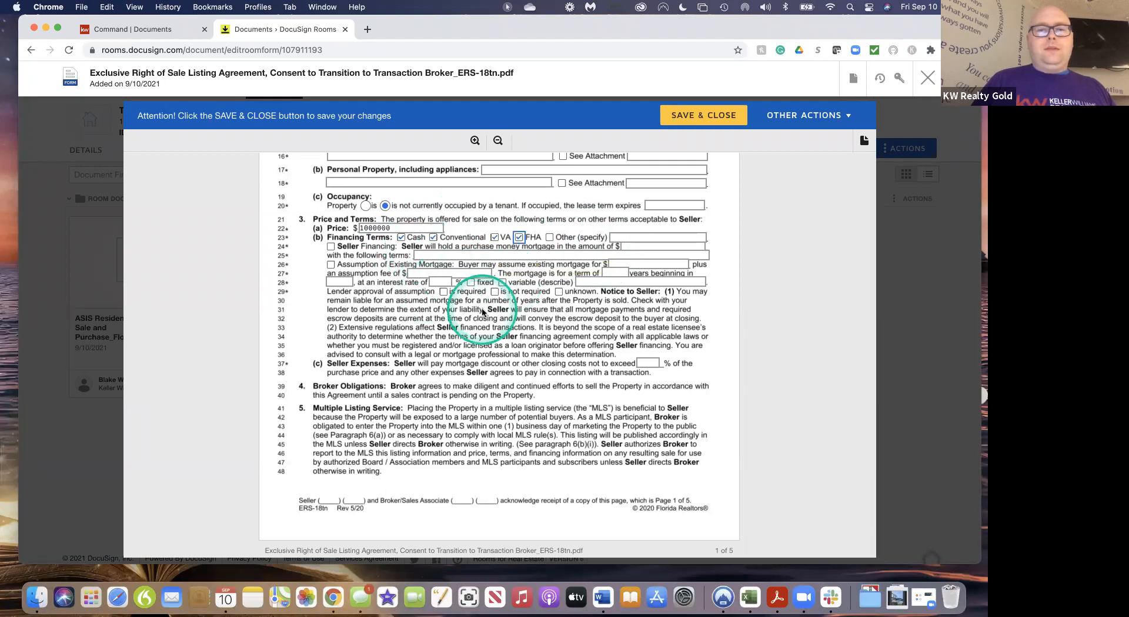
Review the Price and Terms section and place the cursor in the Other (specify) financing field
scroll(482, 312, "down", 3)
scroll(482, 312, "down", 4)
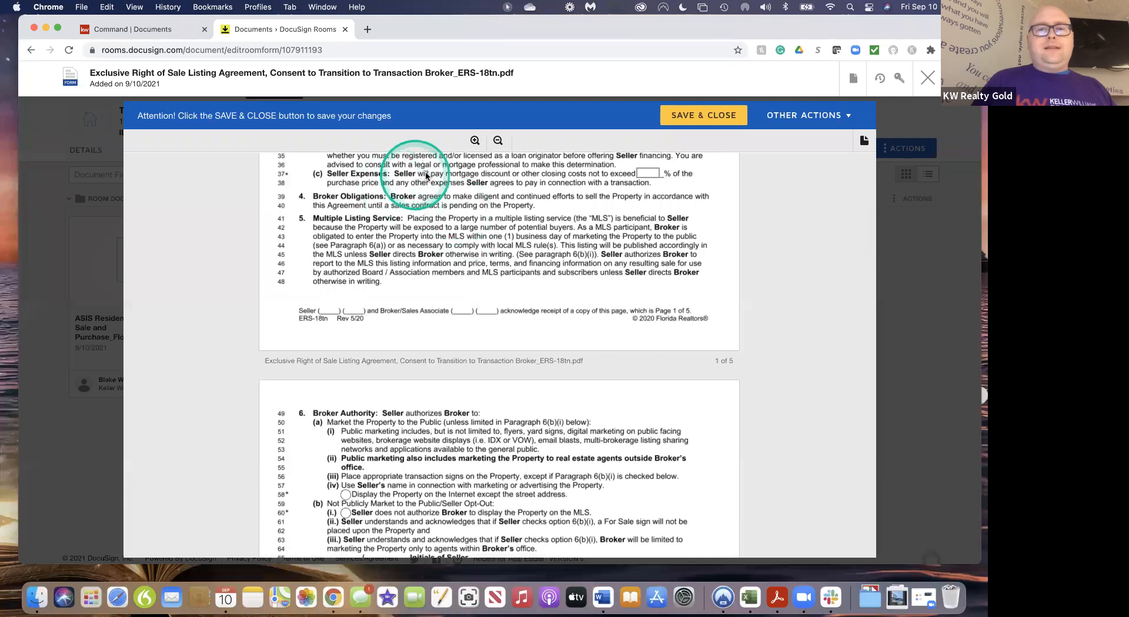
scroll(567, 222, "up", 7)
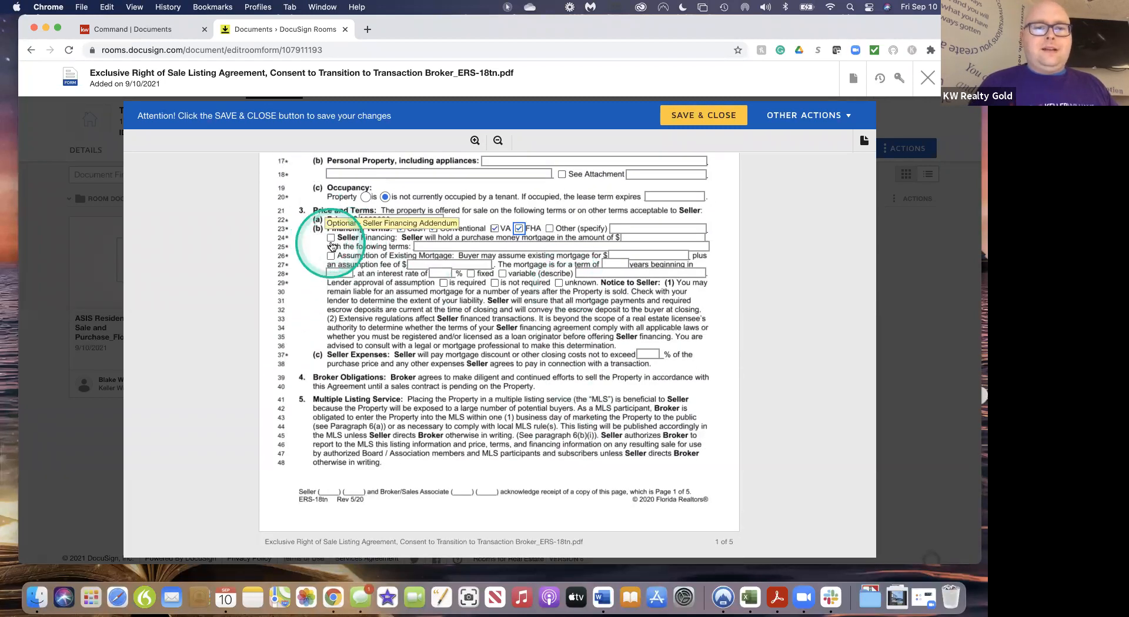
scroll(527, 395, "down", 14)
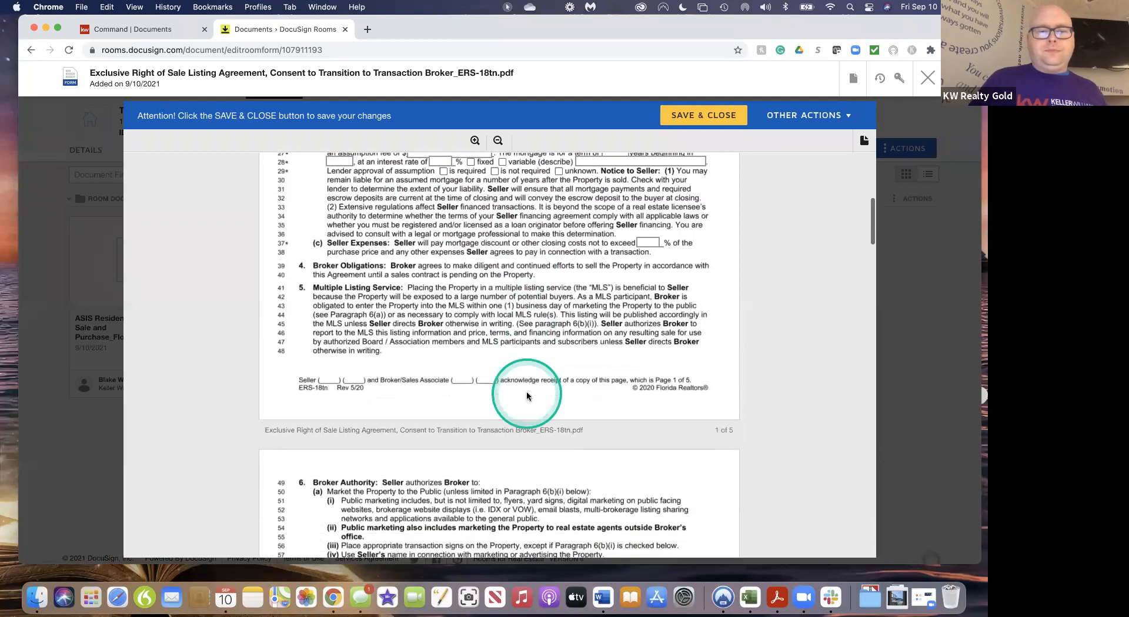
scroll(527, 395, "down", 4)
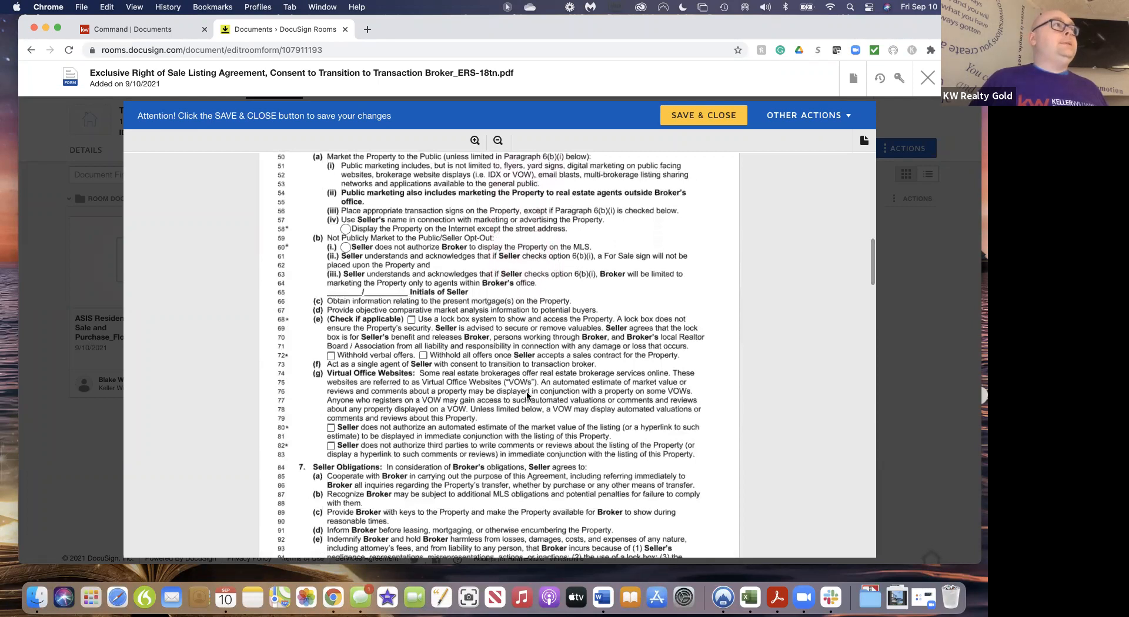
scroll(526, 395, "up", 7)
scroll(526, 395, "up", 13)
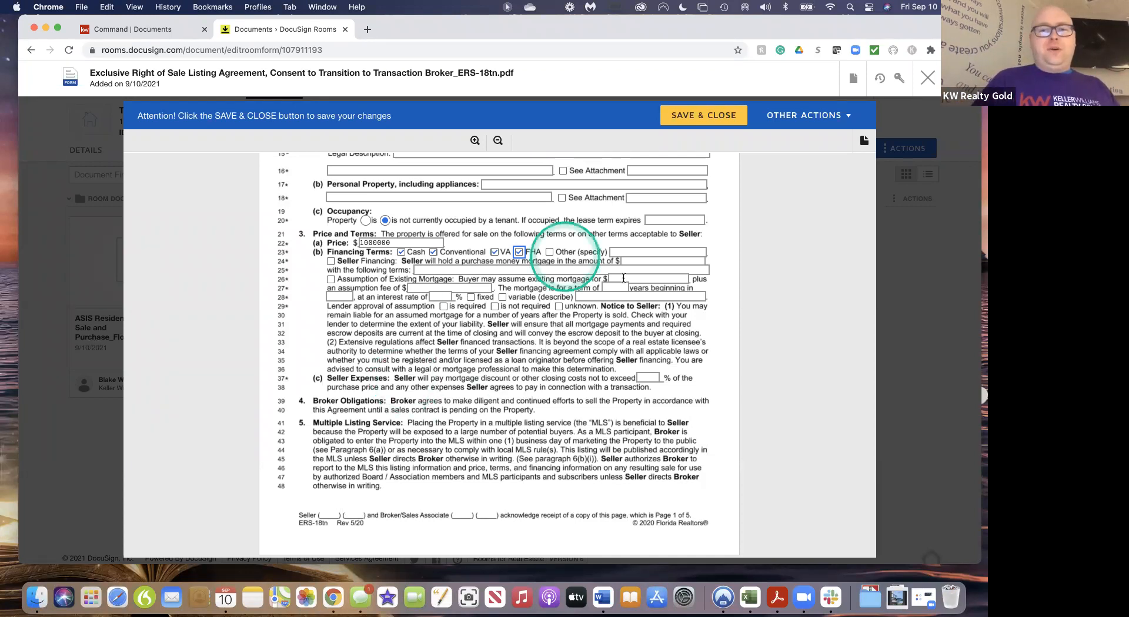
left_click(644, 252)
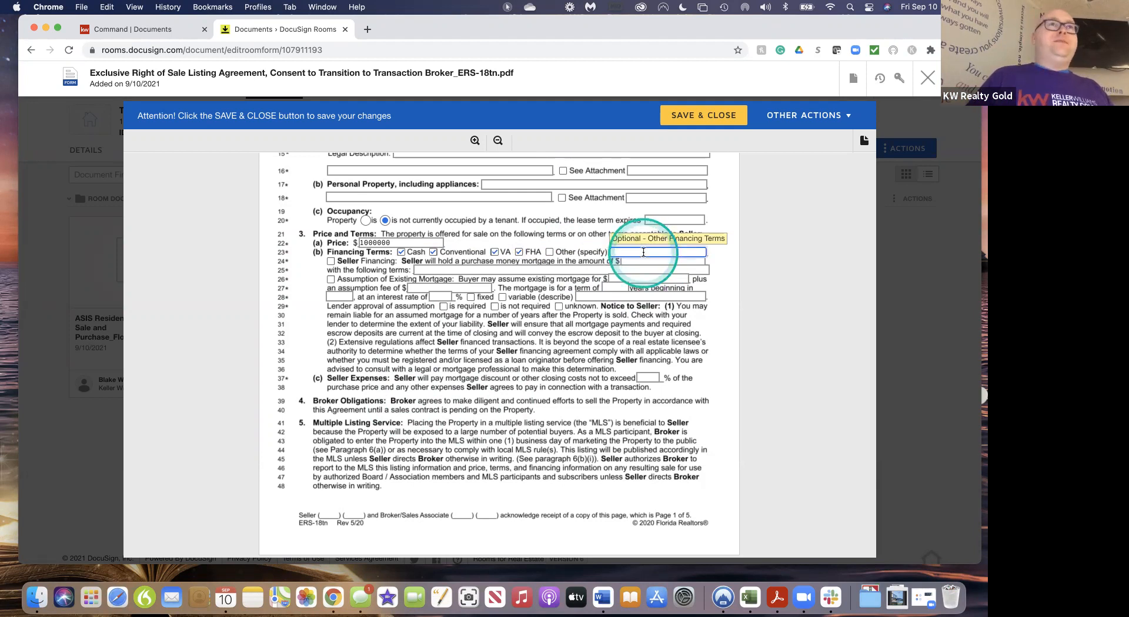
scroll(640, 352, "down", 3)
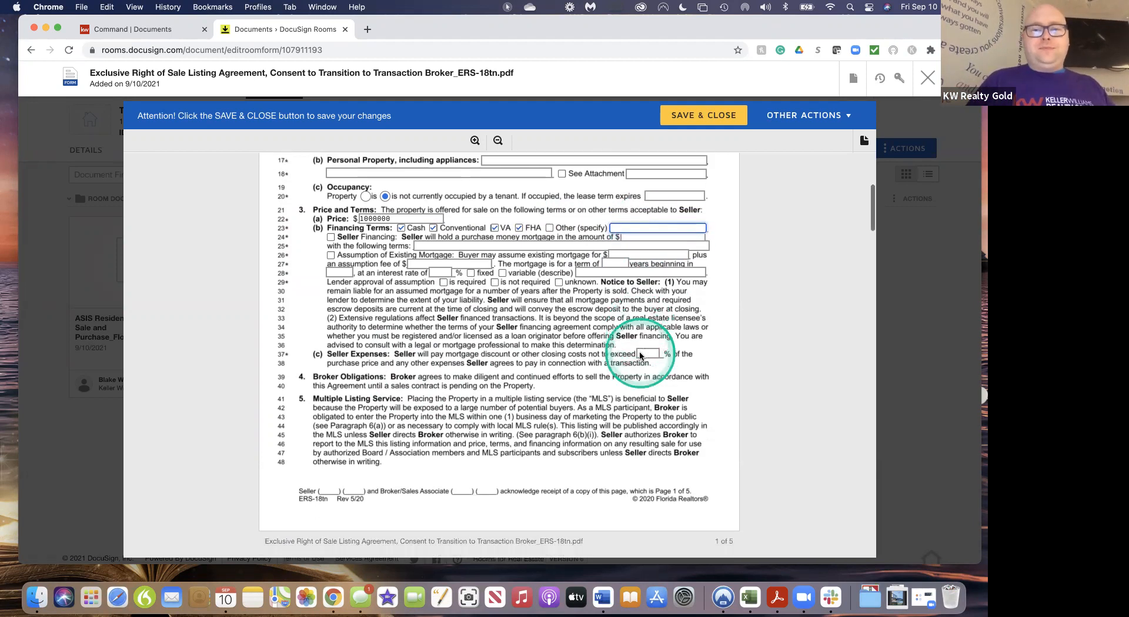
scroll(640, 356, "down", 4)
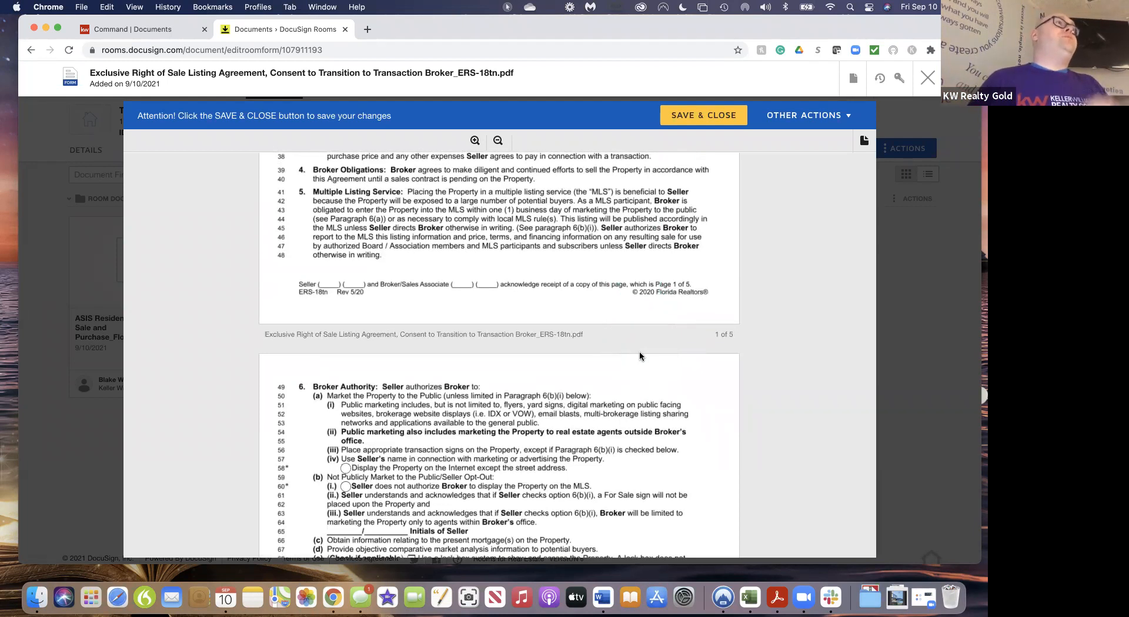
scroll(640, 353, "down", 7)
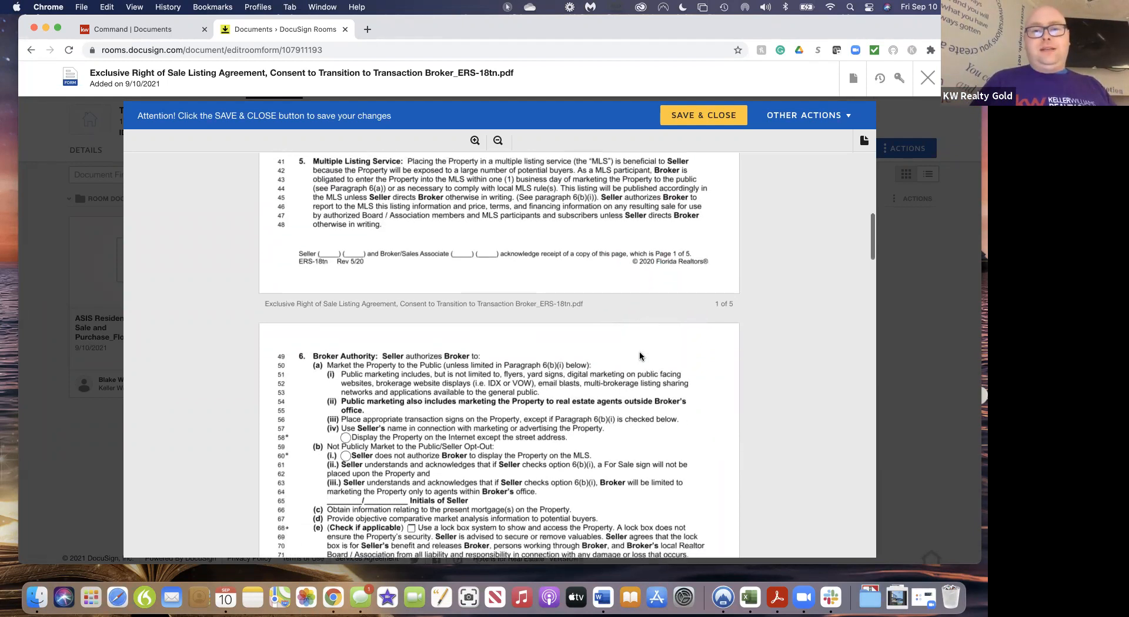
scroll(640, 356, "down", 1)
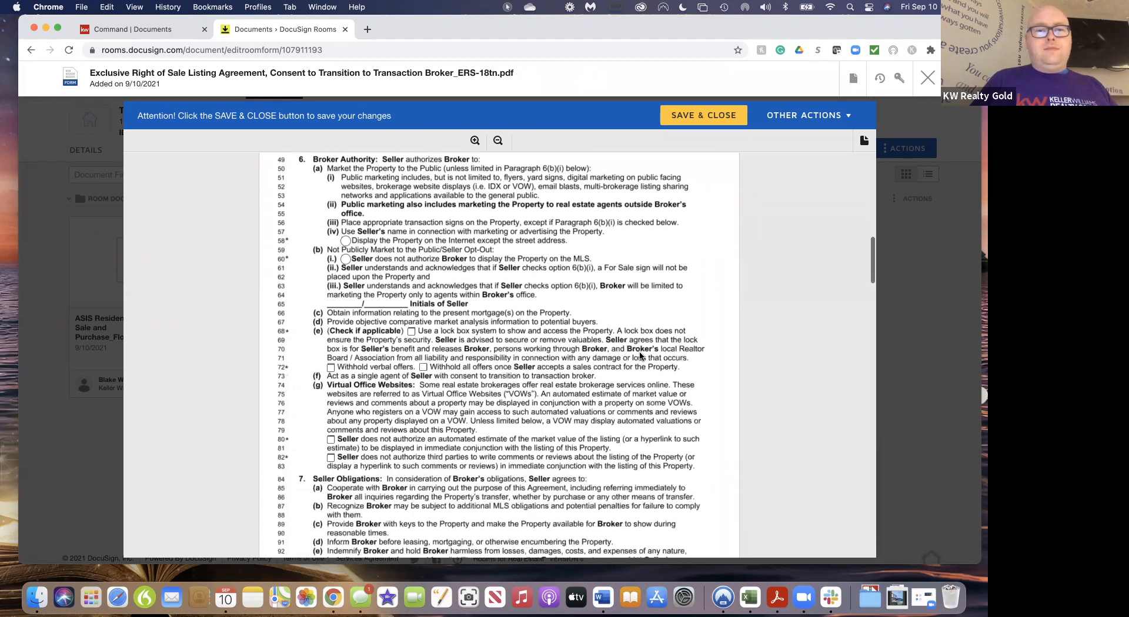
scroll(640, 356, "up", 1)
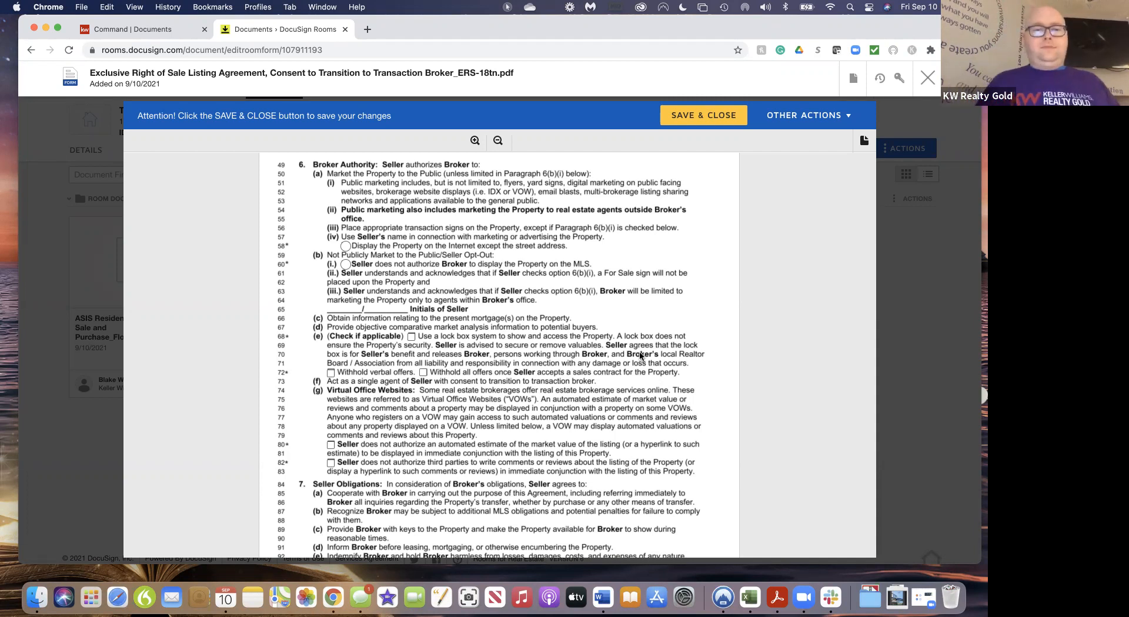
scroll(640, 355, "down", 4)
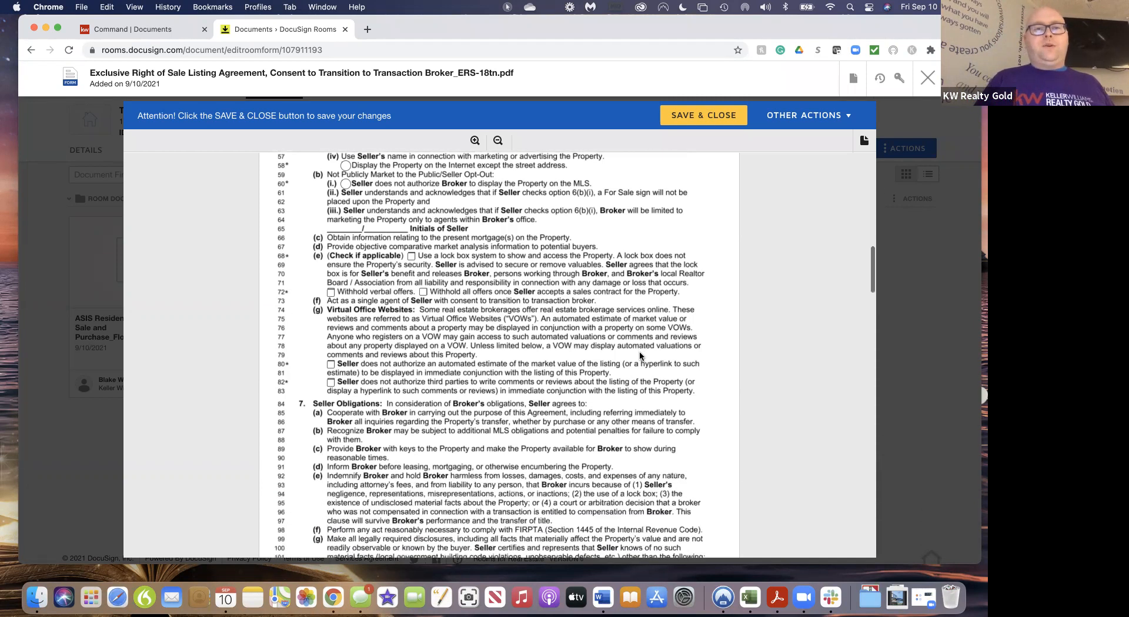
scroll(640, 355, "up", 1)
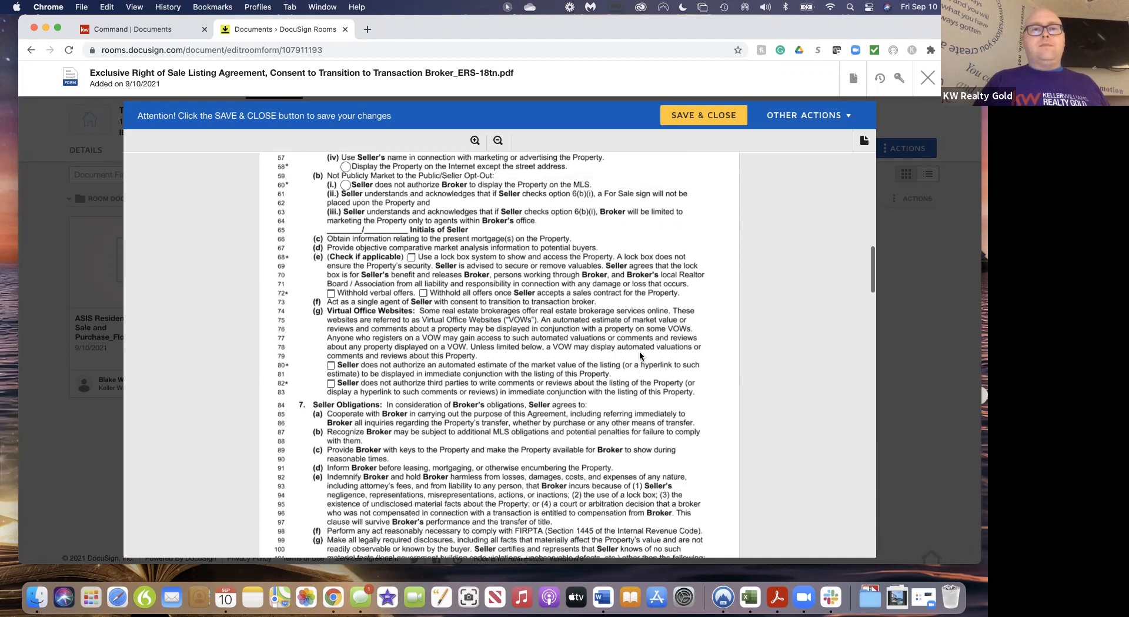
scroll(640, 356, "up", 1)
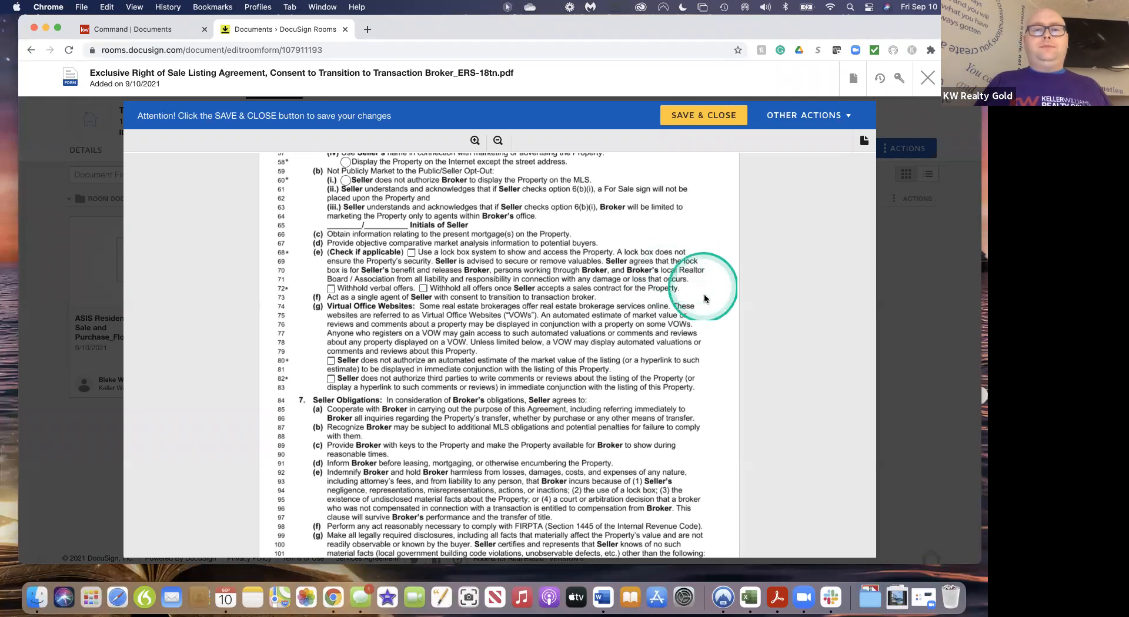
scroll(706, 321, "up", 5)
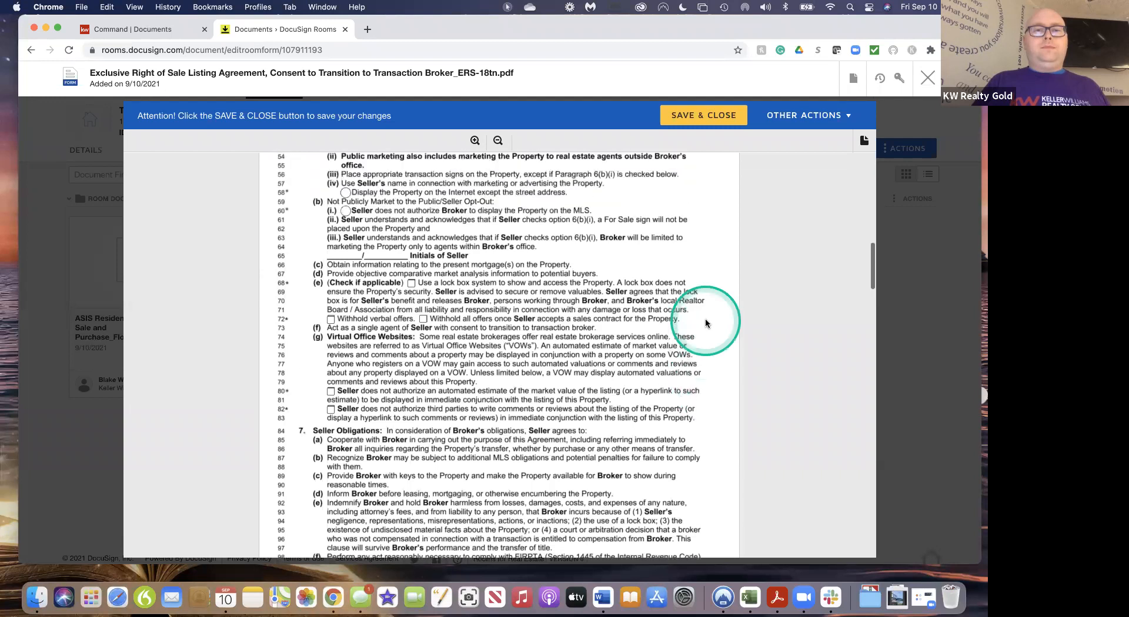
scroll(705, 324, "down", 1)
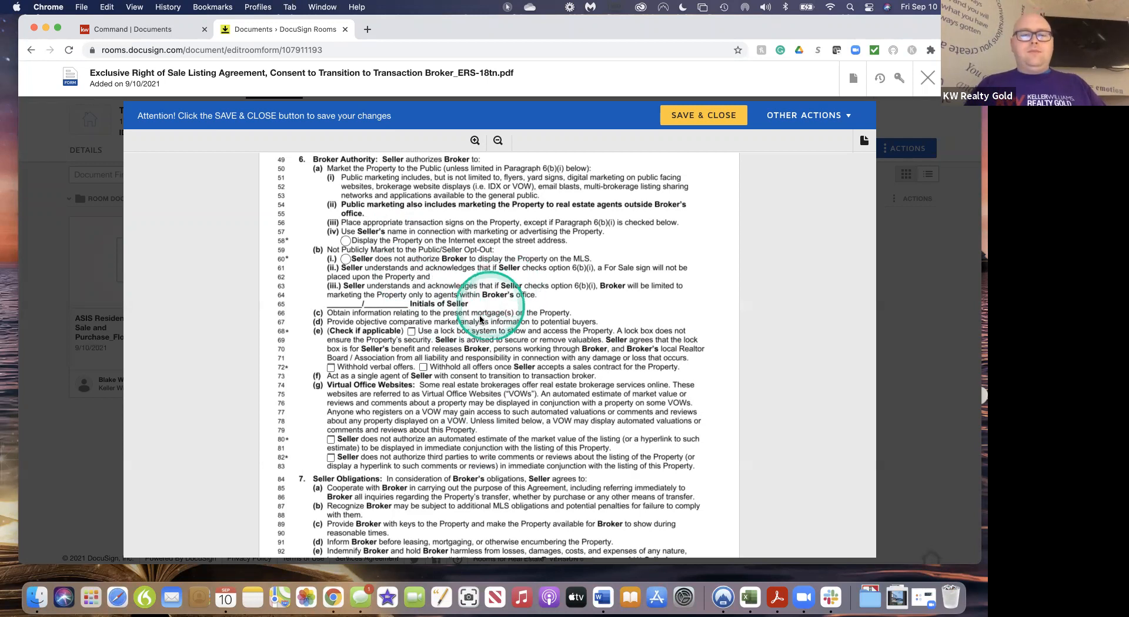
scroll(476, 326, "down", 4)
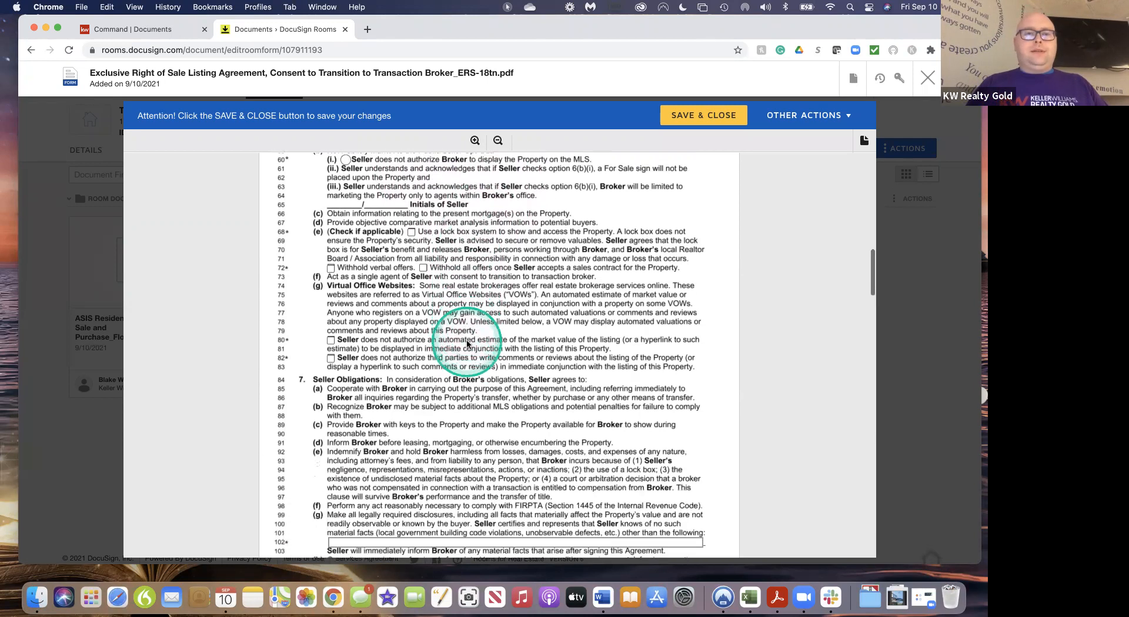
scroll(466, 341, "down", 2)
Allow a lock box on the property and go to the section 8(a) commission percentage
left_click(412, 184)
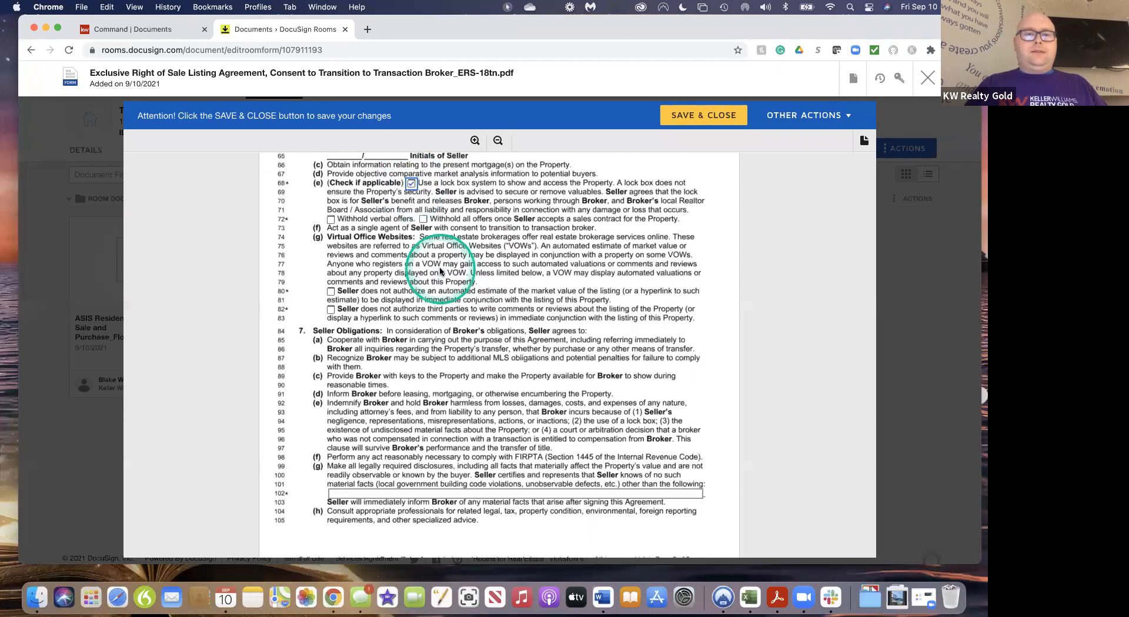
scroll(440, 271, "down", 6)
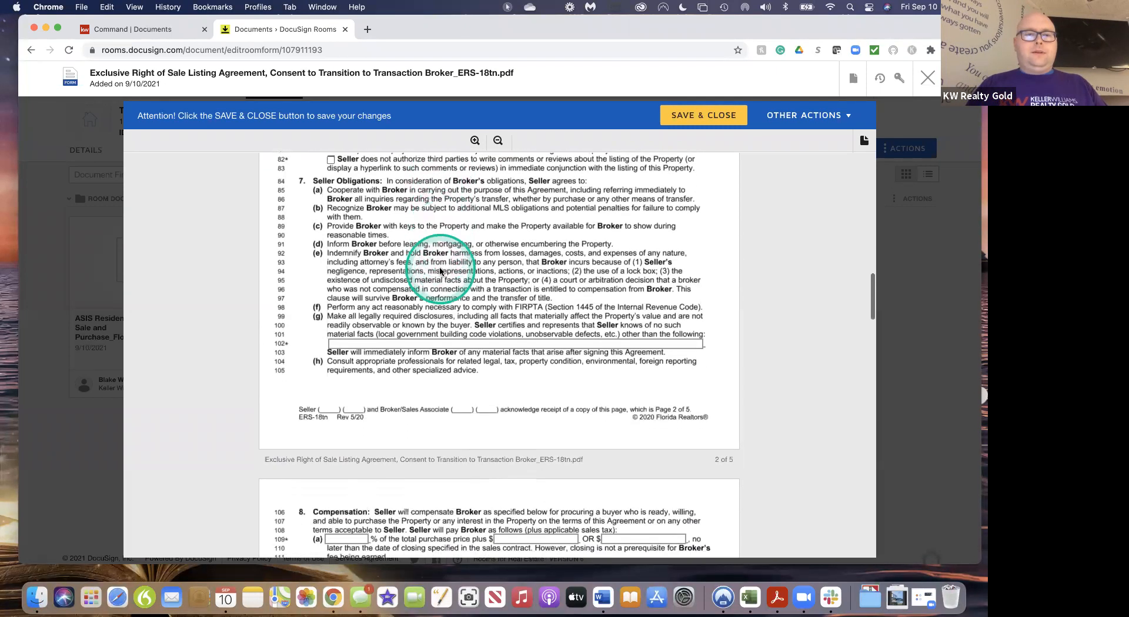
scroll(439, 271, "down", 11)
left_click(351, 257)
Offer cooperating single agents and transaction brokers 3% each, and non-represented buyers' brokers 1.5%
scroll(517, 351, "down", 5)
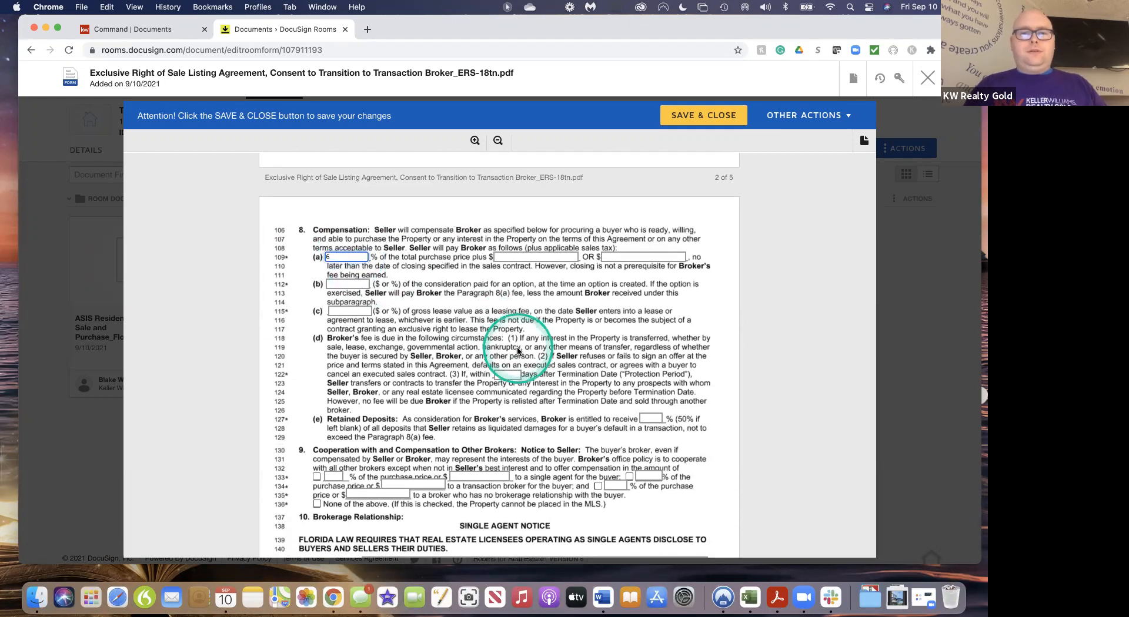
scroll(517, 351, "down", 2)
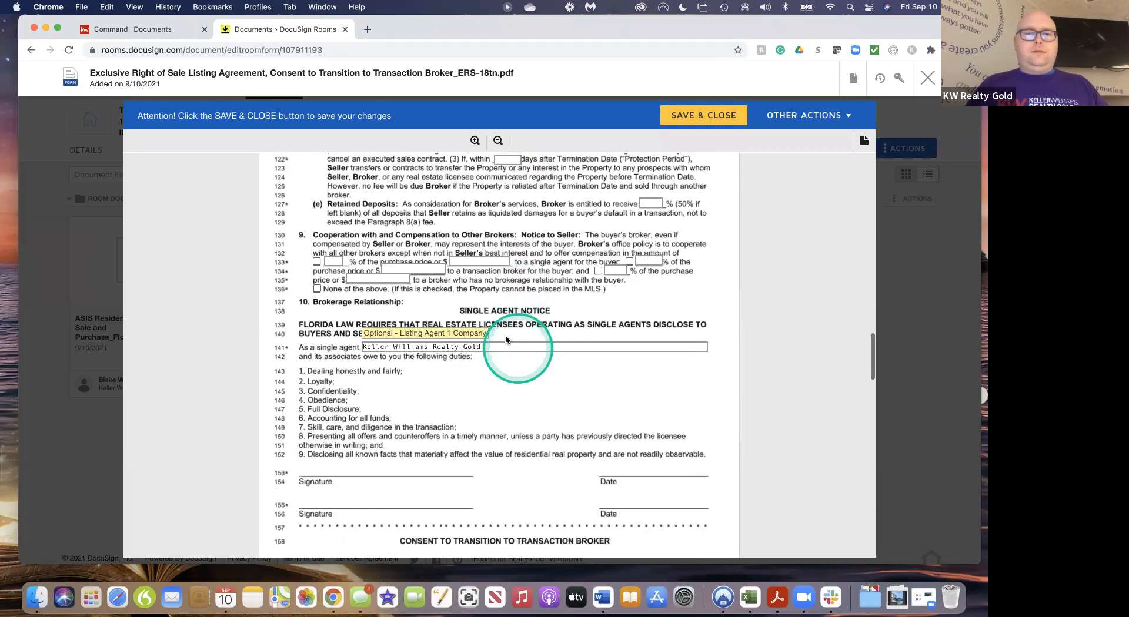
left_click(317, 262)
left_click(598, 271)
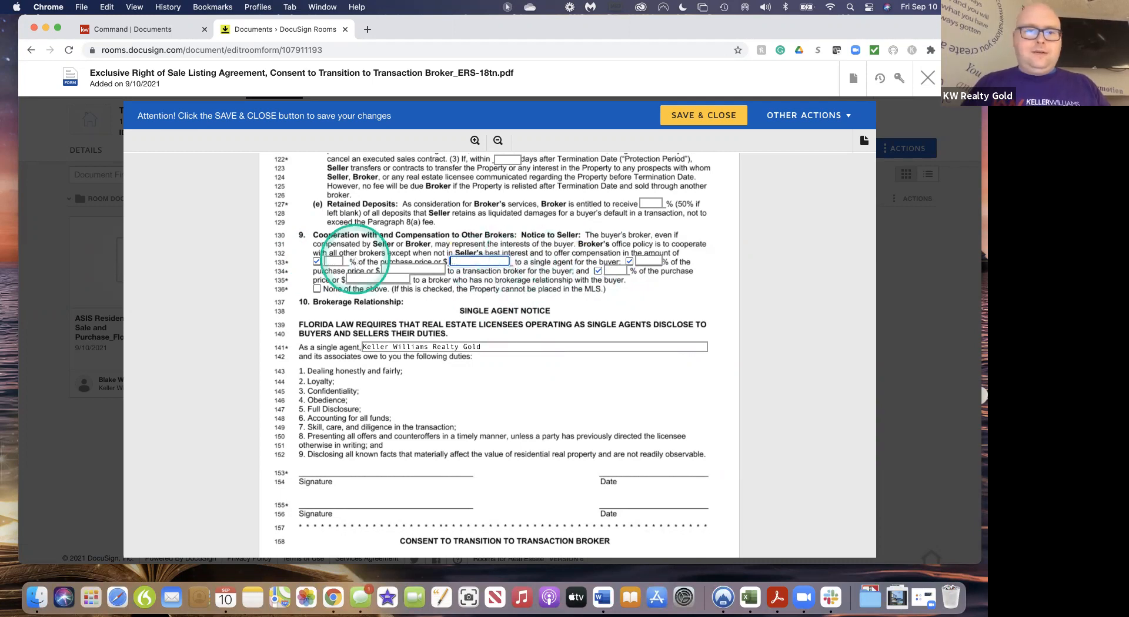
left_click(334, 260)
type("3")
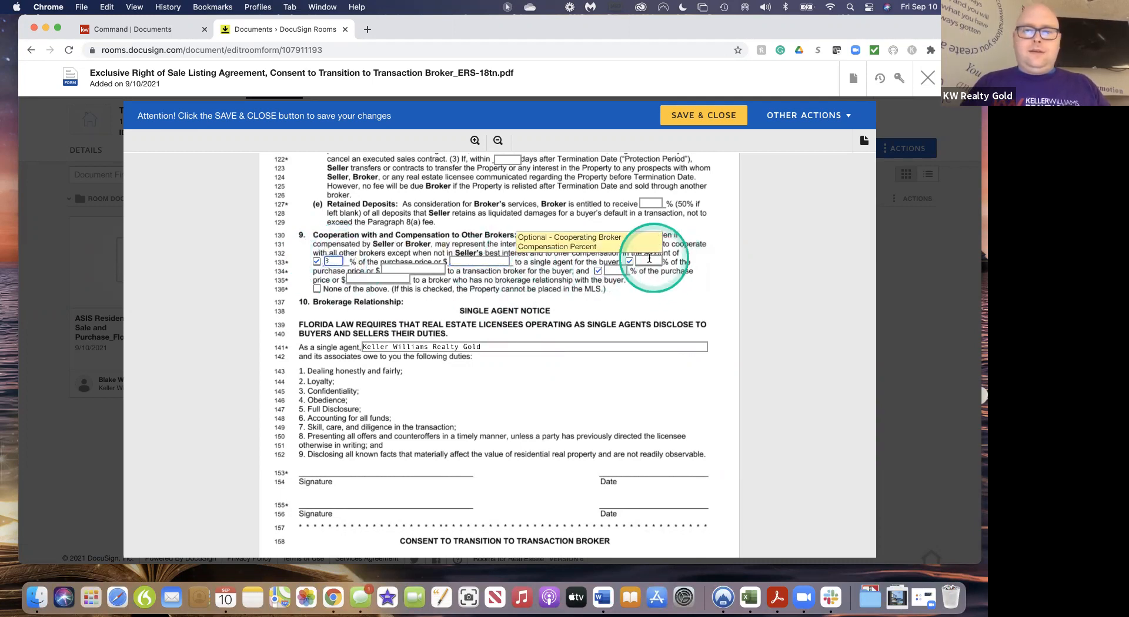
left_click(649, 261)
type("3")
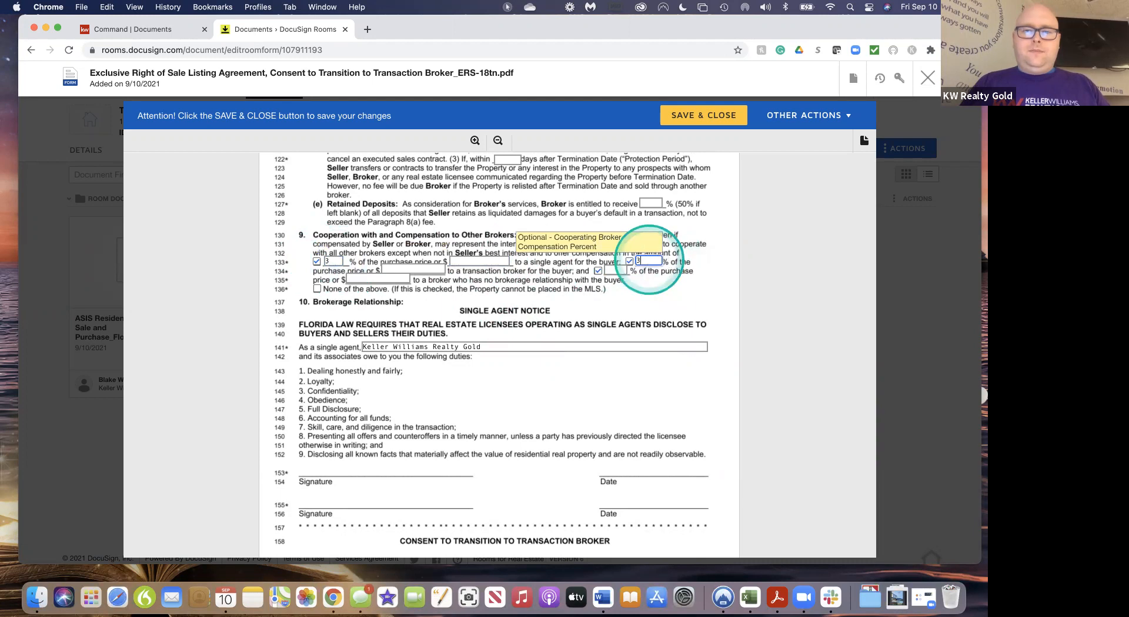
left_click(615, 272)
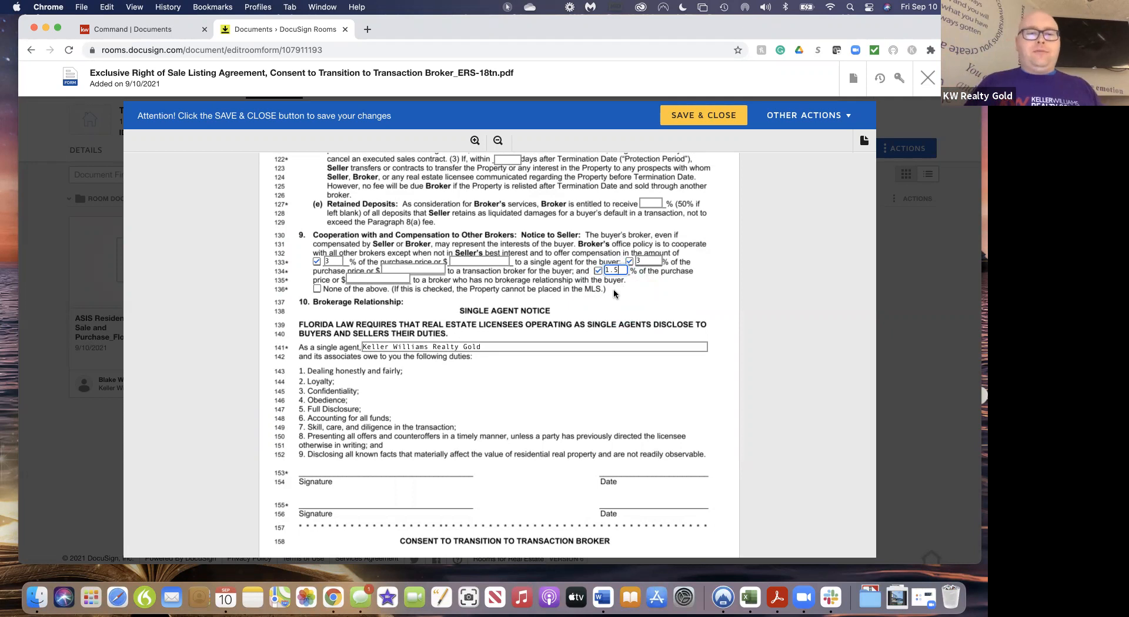
scroll(588, 395, "down", 1)
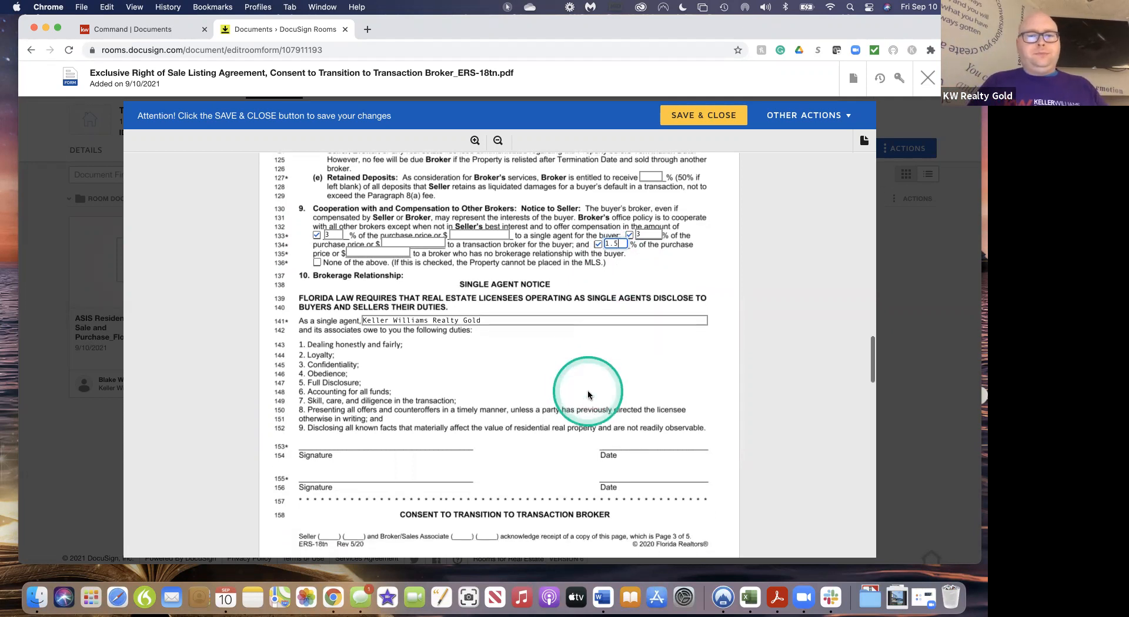
scroll(588, 394, "down", 2)
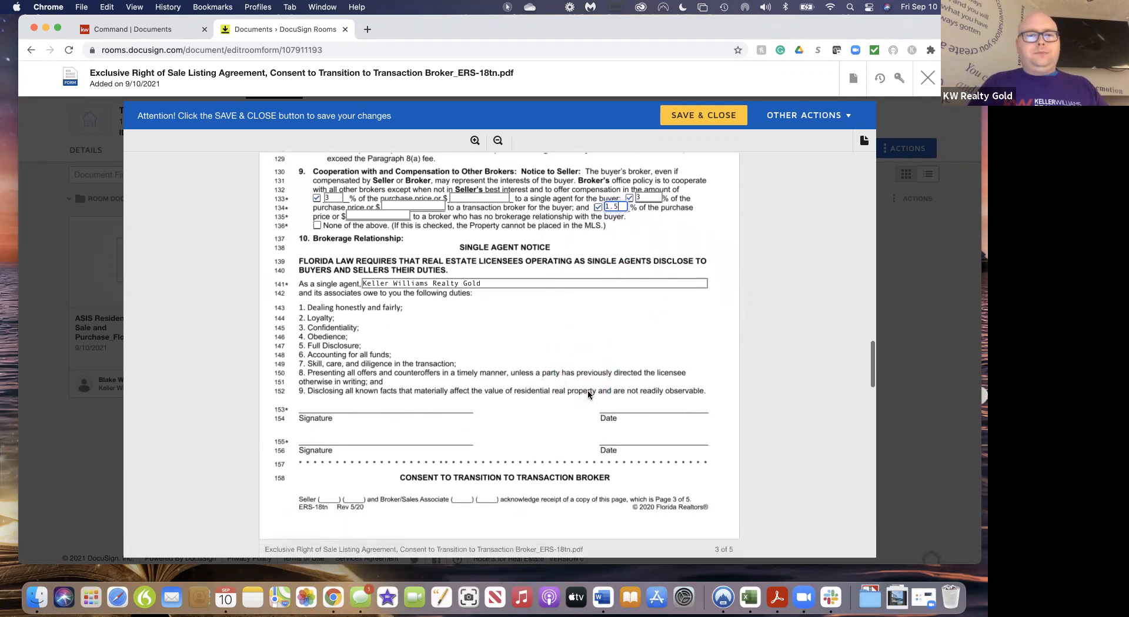
scroll(588, 395, "down", 3)
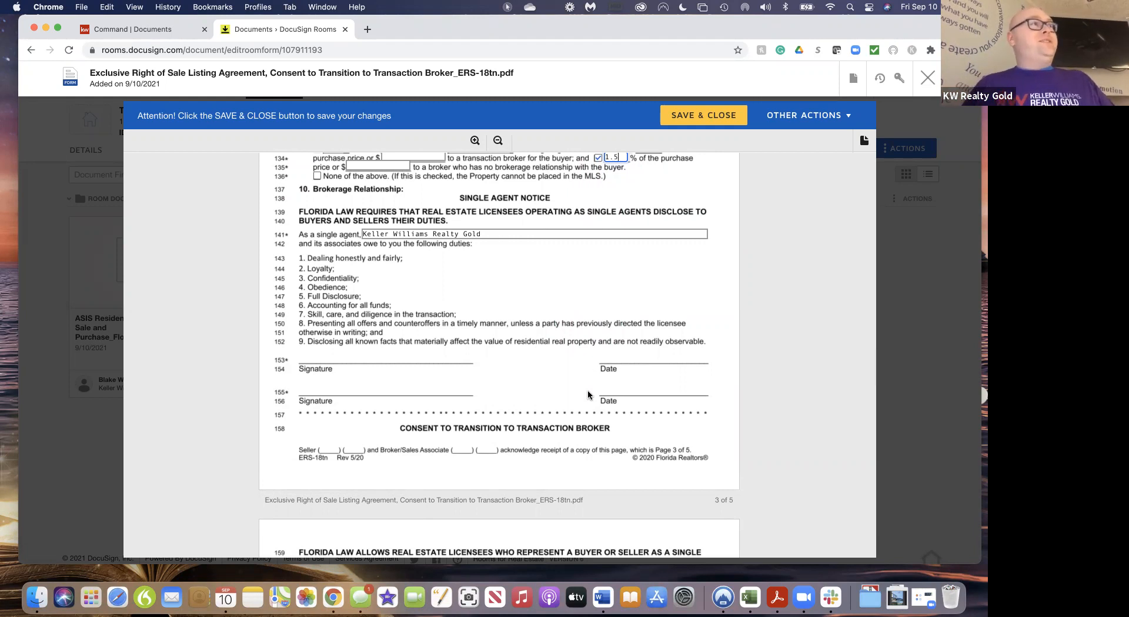
scroll(549, 363, "down", 2)
scroll(551, 368, "down", 10)
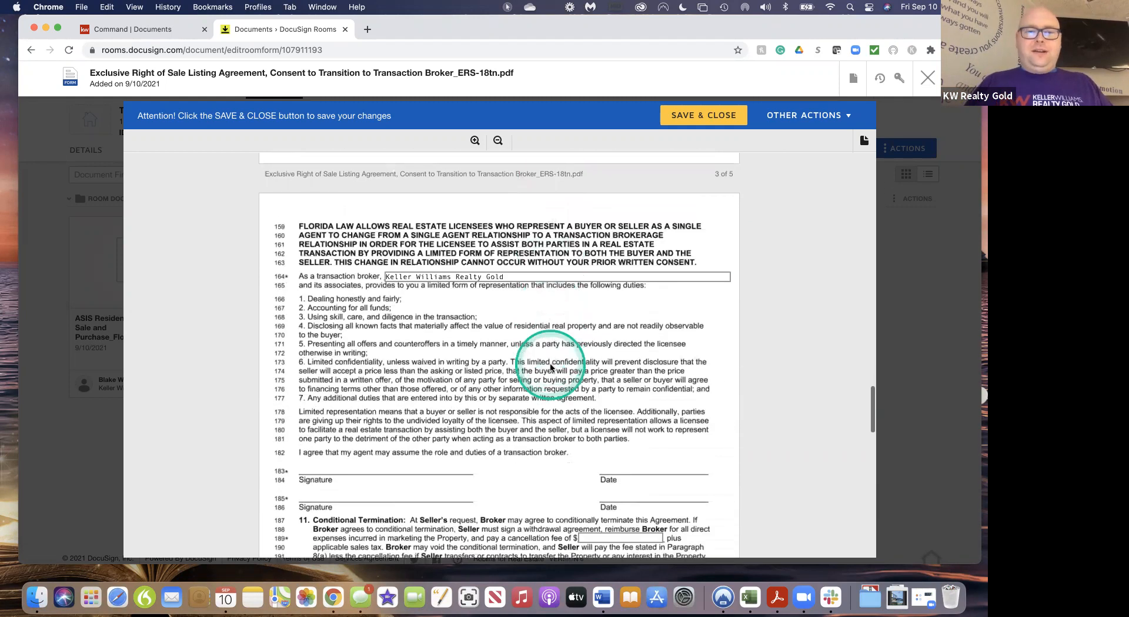
scroll(551, 368, "down", 10)
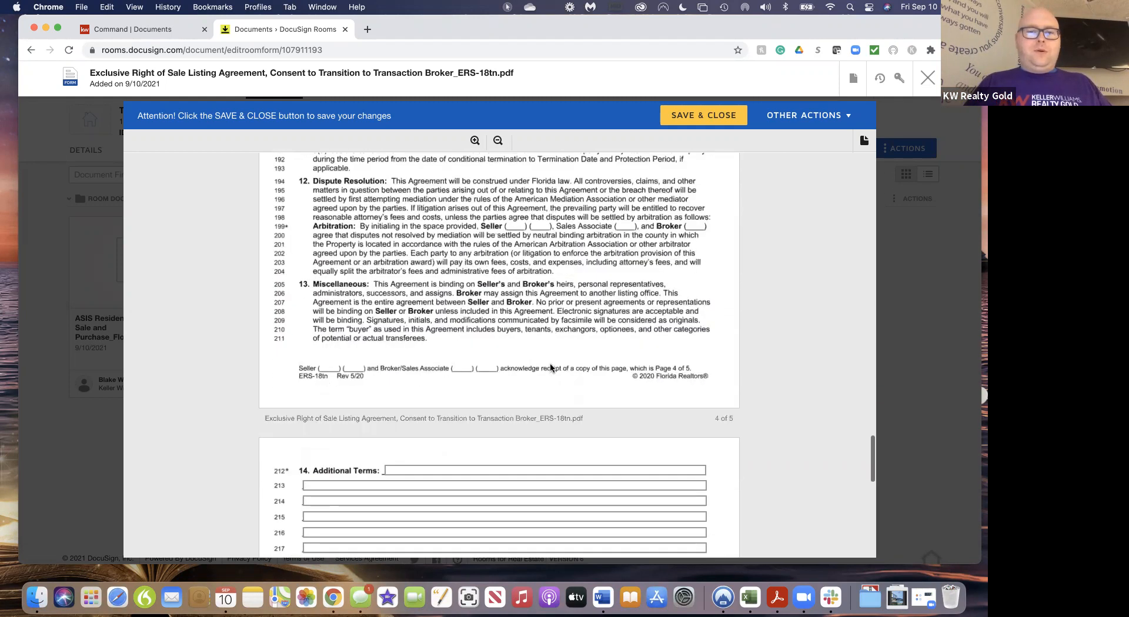
scroll(551, 368, "down", 6)
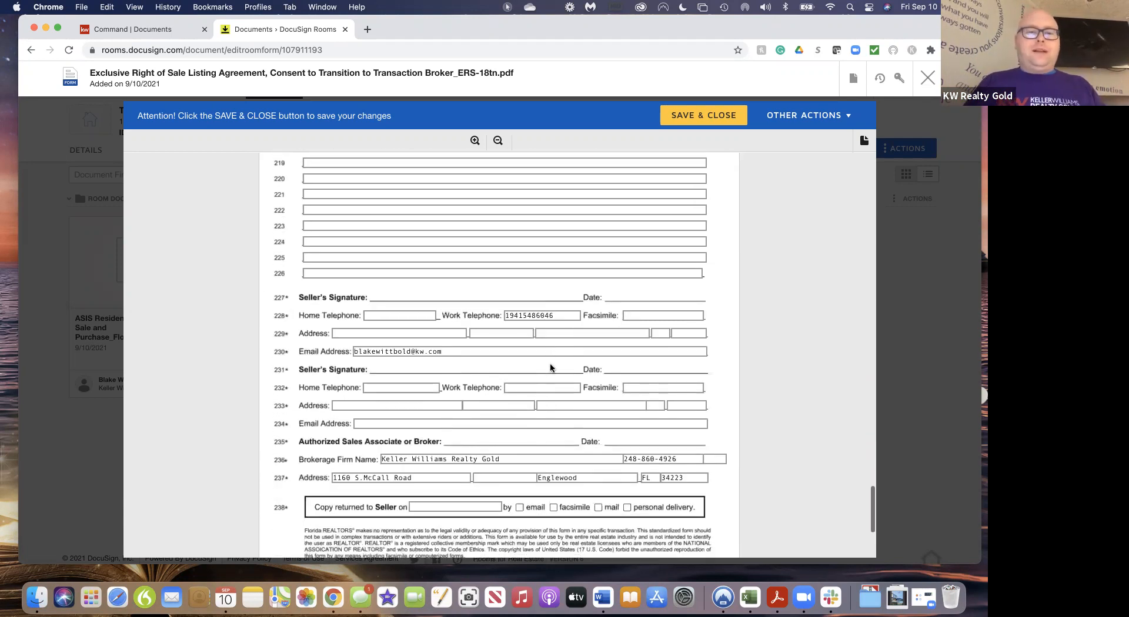
scroll(550, 364, "down", 1)
left_click(517, 267)
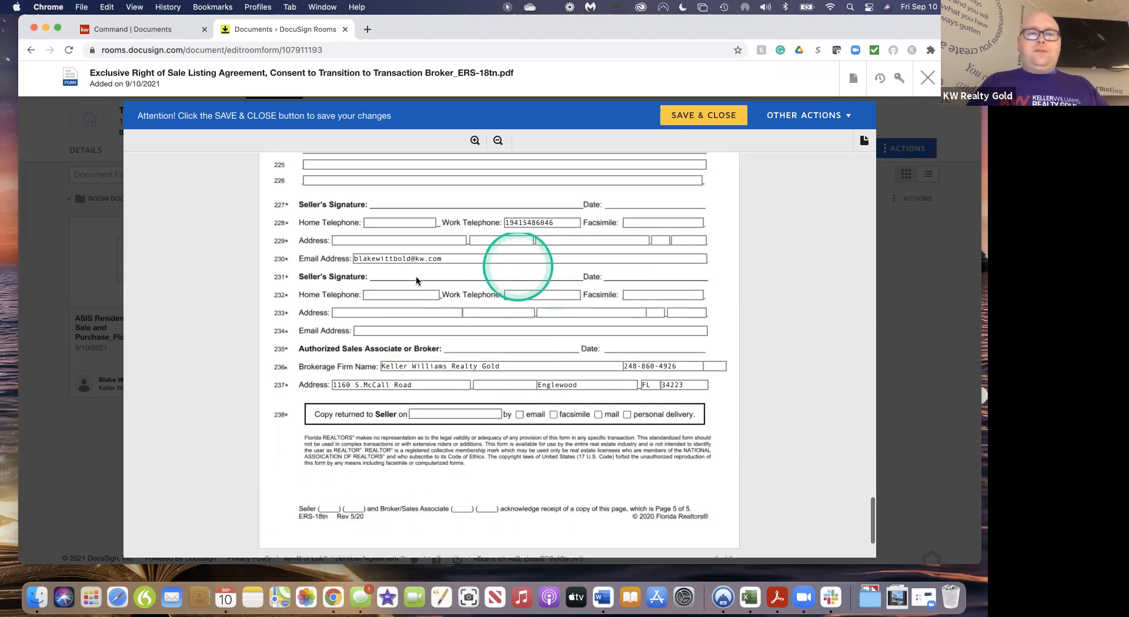
left_click(527, 408)
scroll(528, 409, "down", 4)
left_click(504, 494)
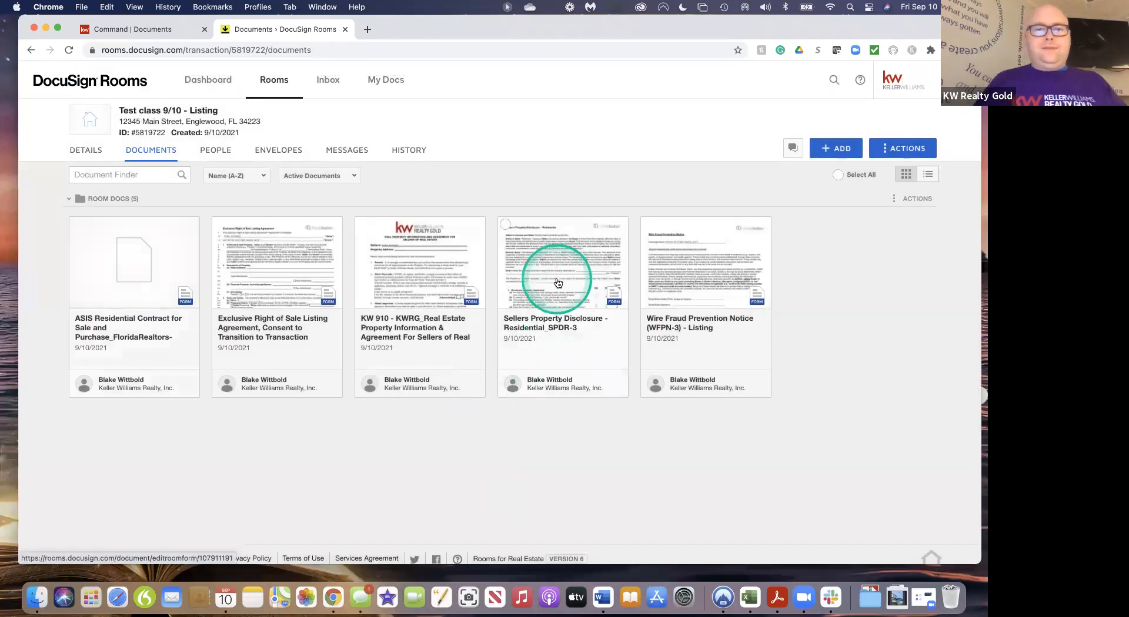
Look through the prefilled Sellers Property Disclosure, then switch to the KW Command documents checklist
left_click(579, 276)
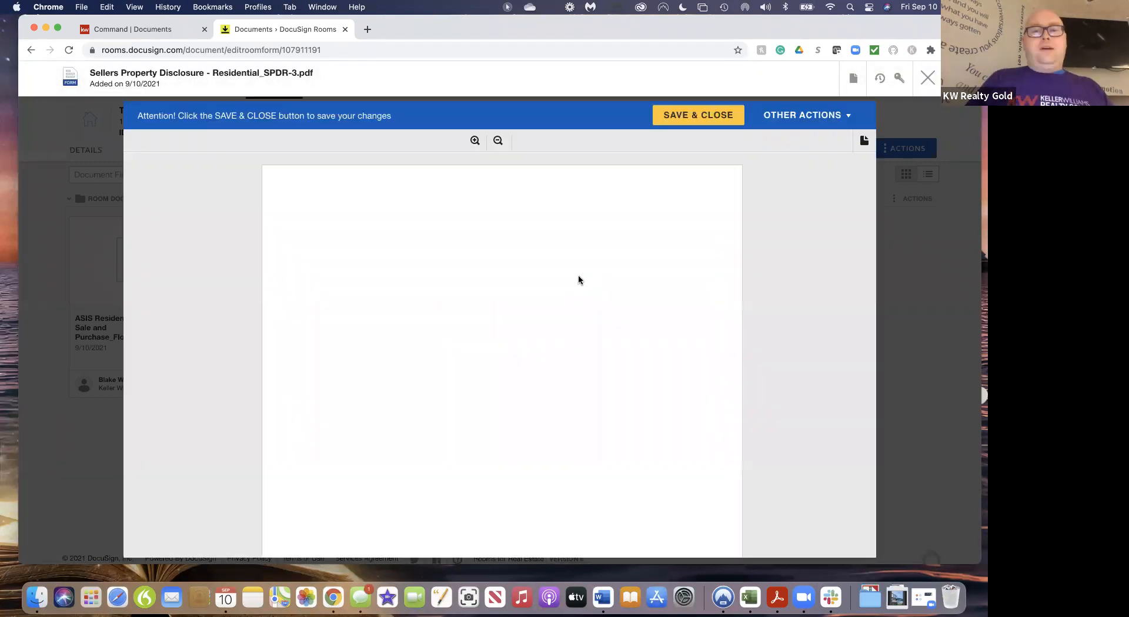
left_click(570, 416)
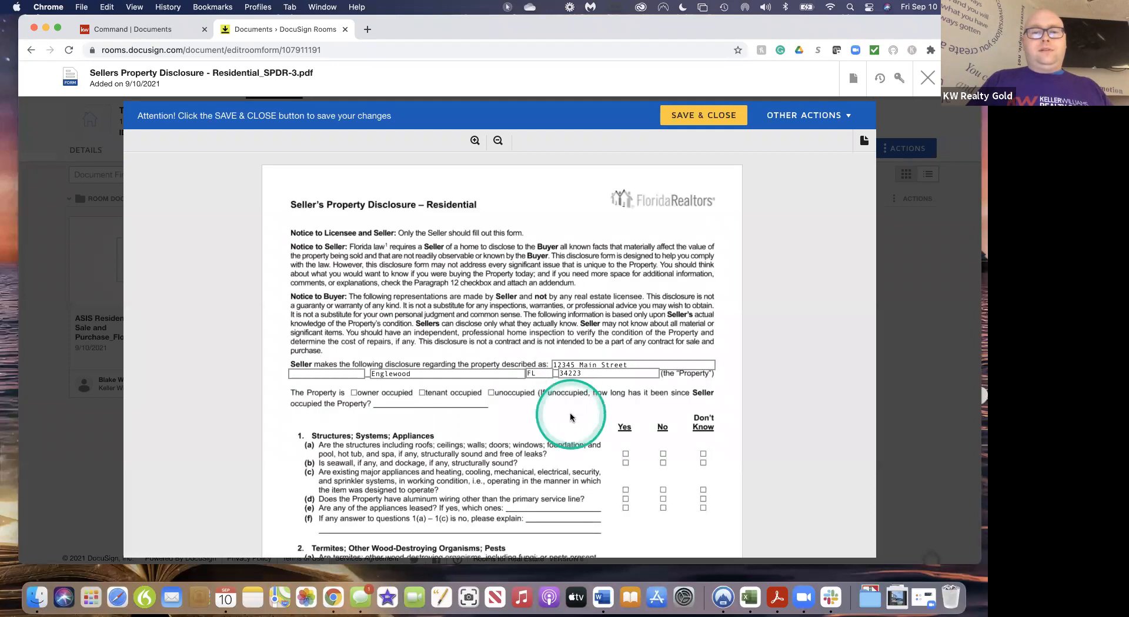
scroll(570, 418, "down", 2)
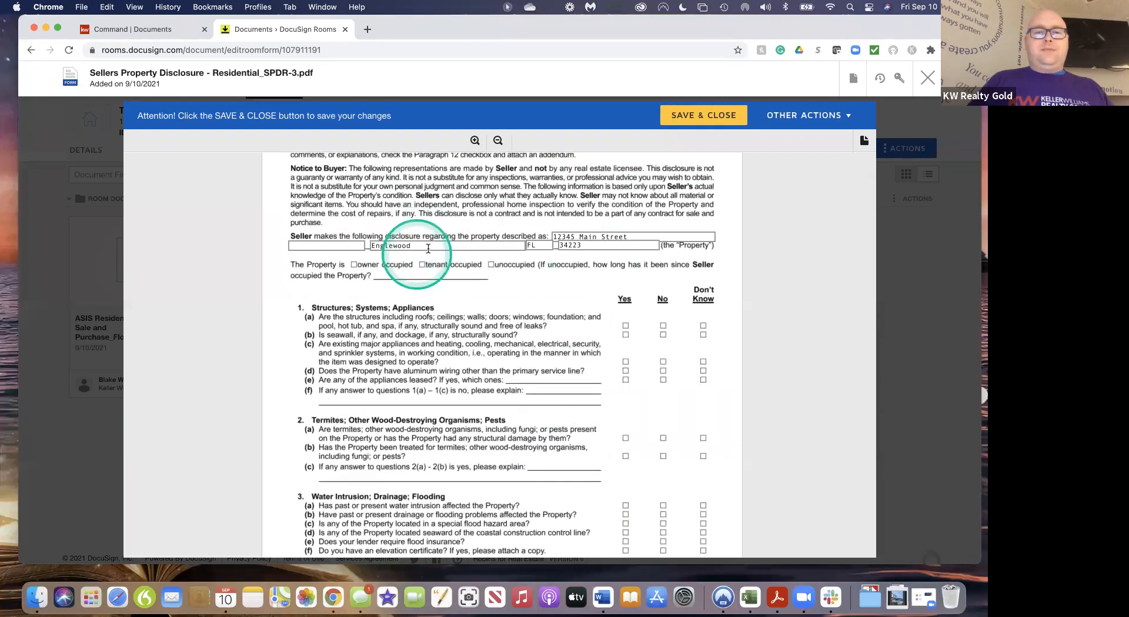
scroll(500, 302, "down", 1)
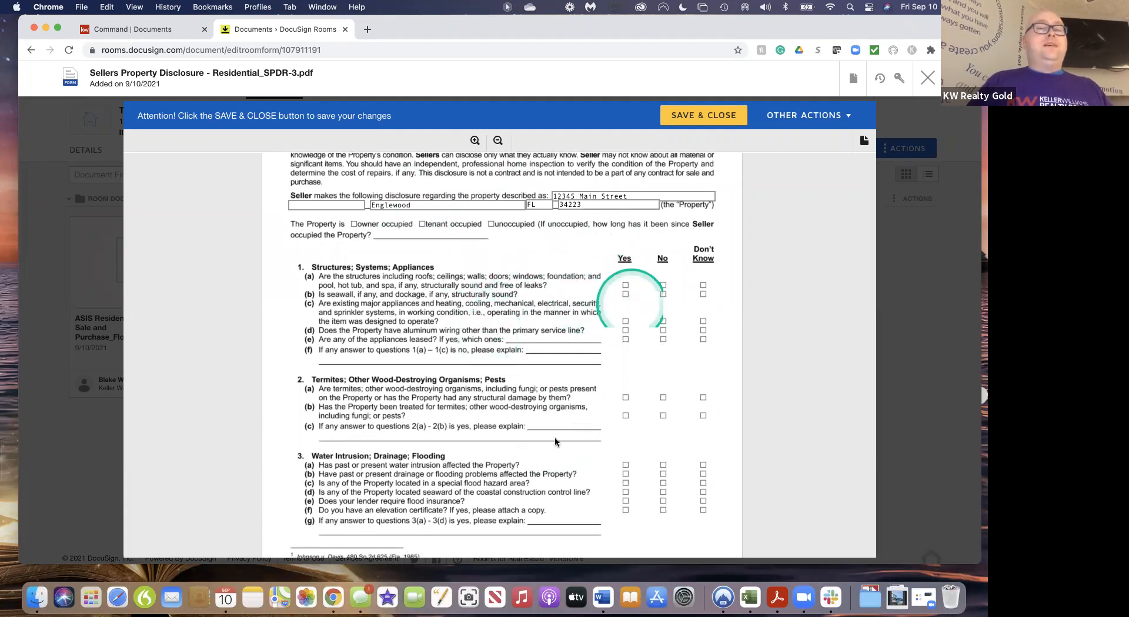
scroll(535, 426, "down", 10)
scroll(535, 431, "down", 20)
scroll(535, 431, "down", 10)
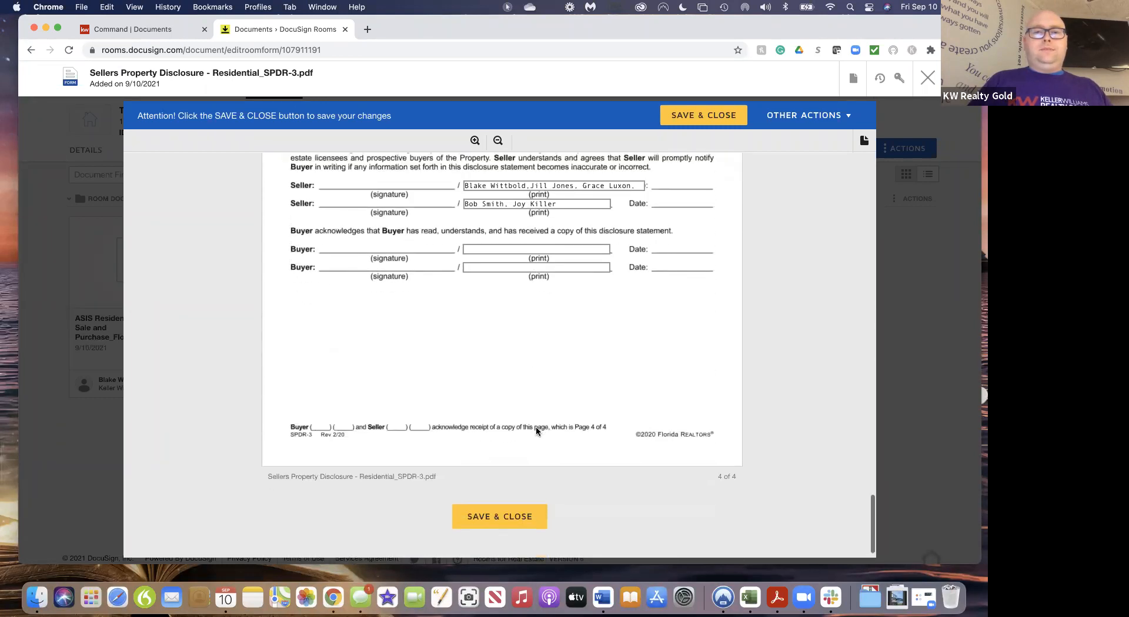
scroll(536, 431, "up", 1)
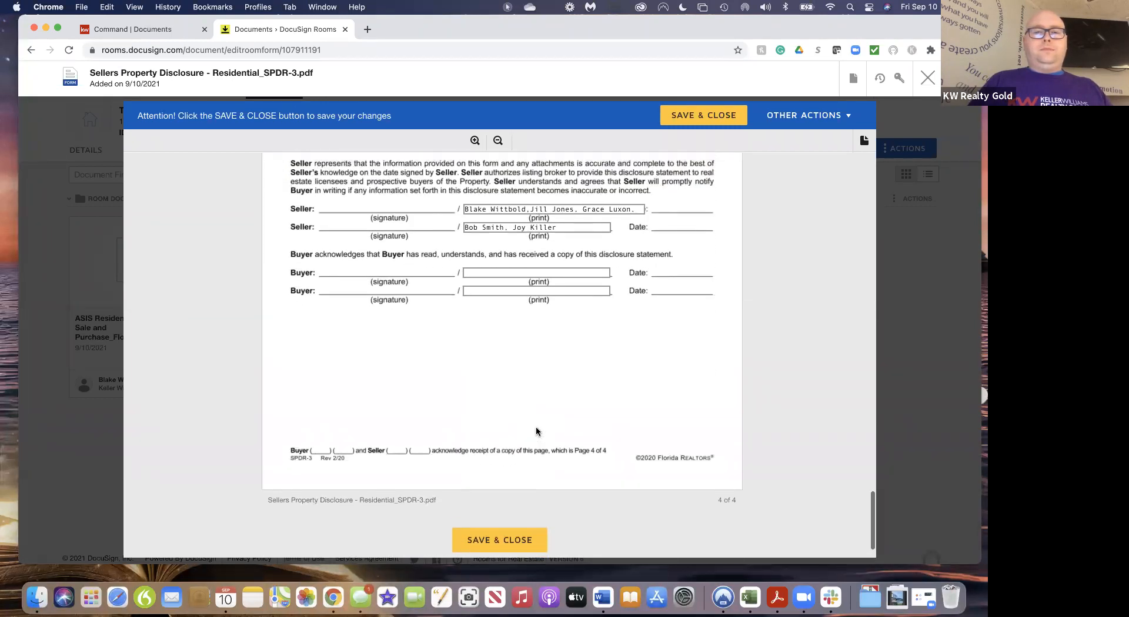
scroll(536, 431, "up", 15)
scroll(536, 431, "up", 8)
scroll(536, 431, "up", 10)
scroll(536, 431, "up", 12)
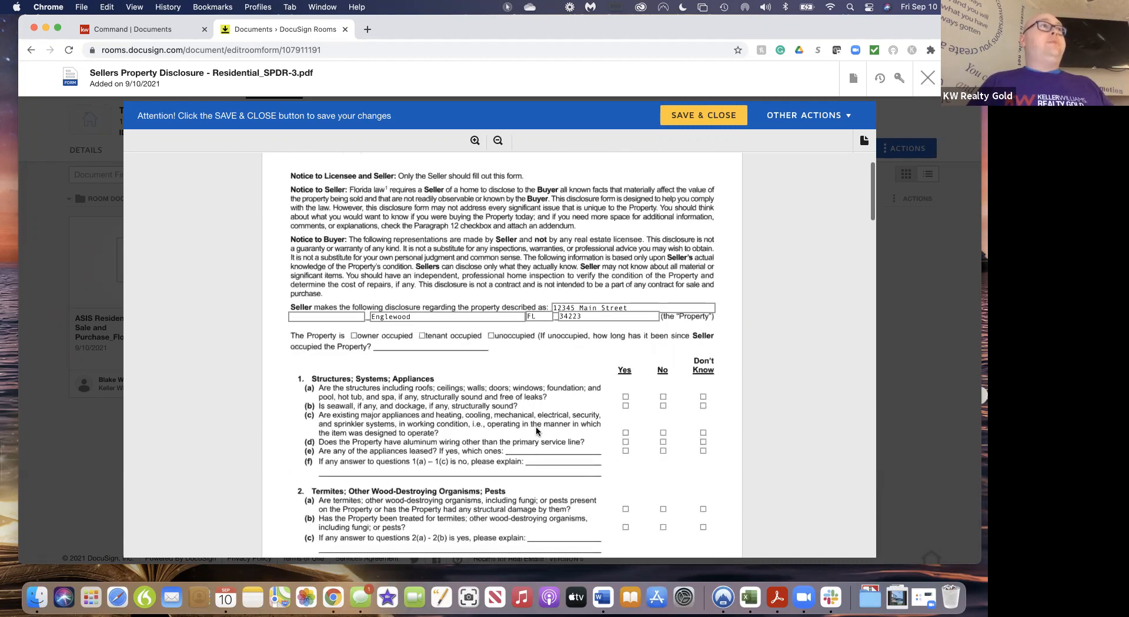
scroll(536, 431, "up", 2)
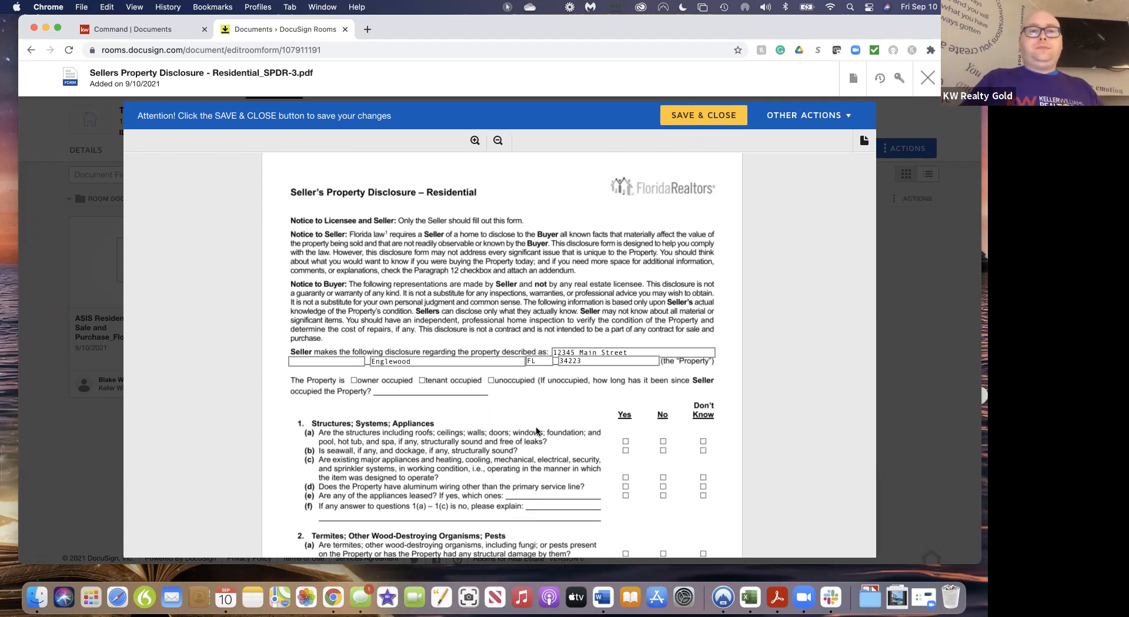
left_click(156, 30)
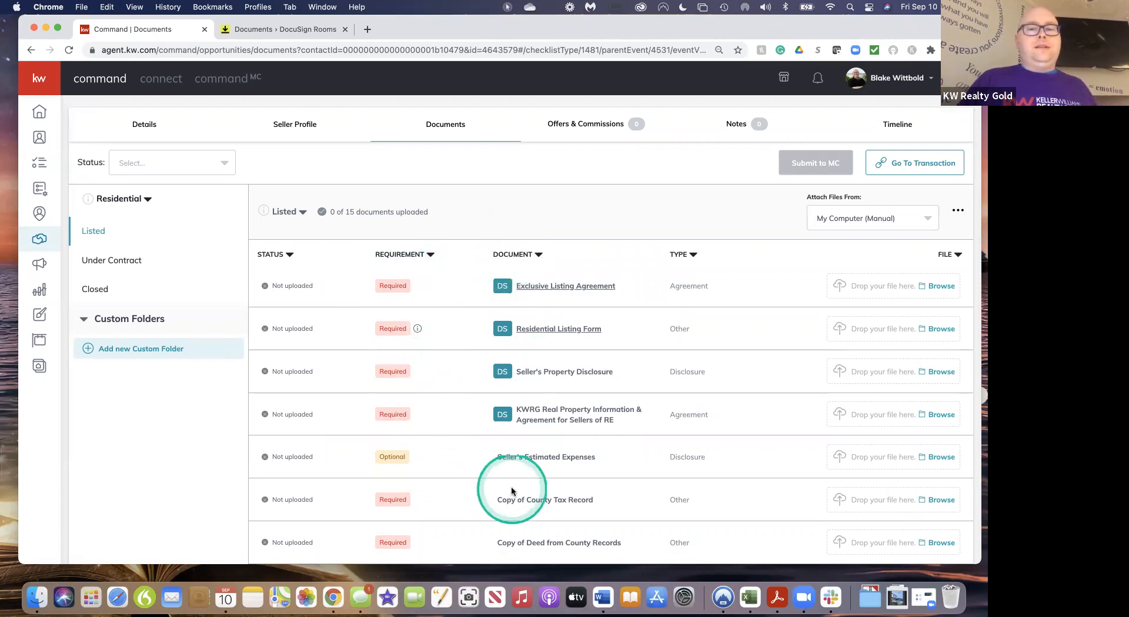
Scroll through the 15-document Listed checklist in KW Command, then return to the DocuSign Rooms disclosure
scroll(511, 492, "down", 3)
scroll(512, 491, "down", 3)
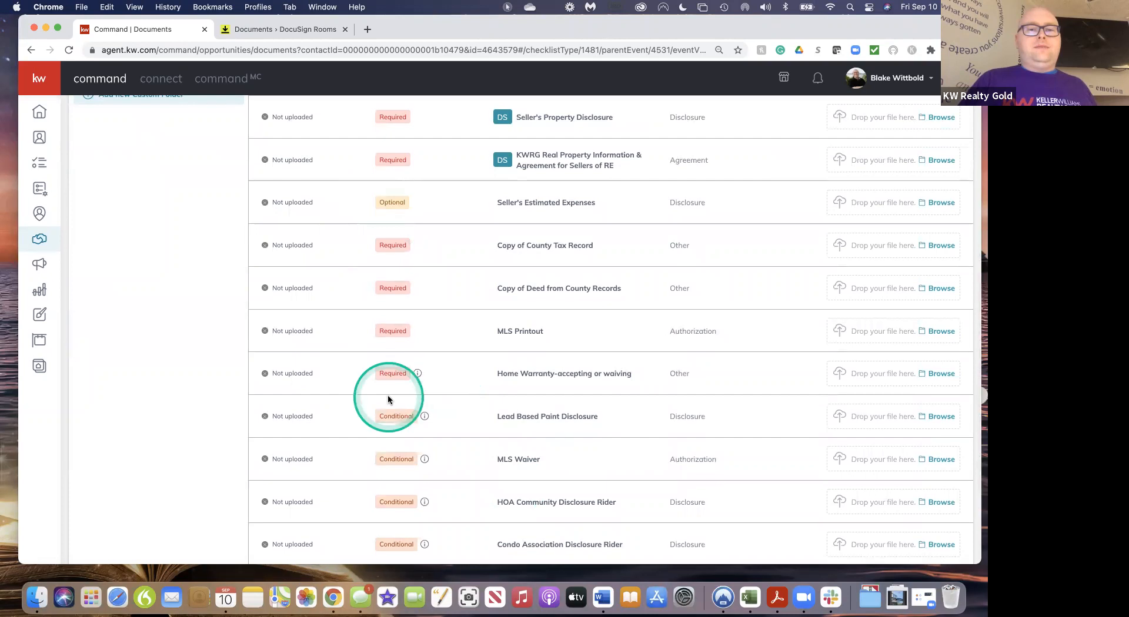
scroll(454, 278, "up", 8)
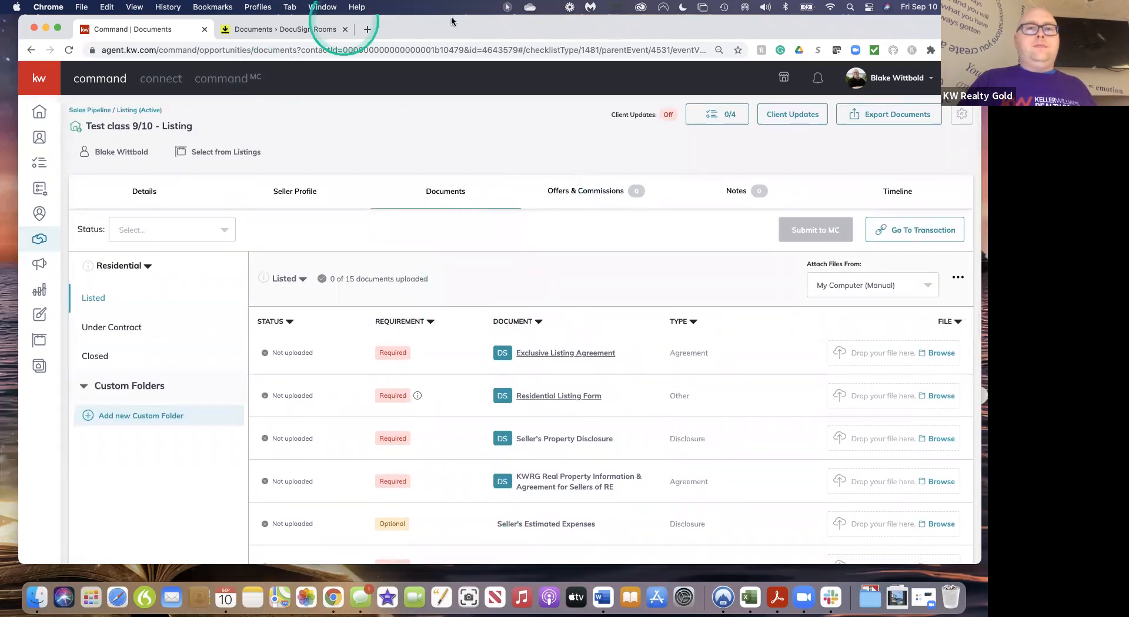
left_click_drag(835, 34, 835, 51)
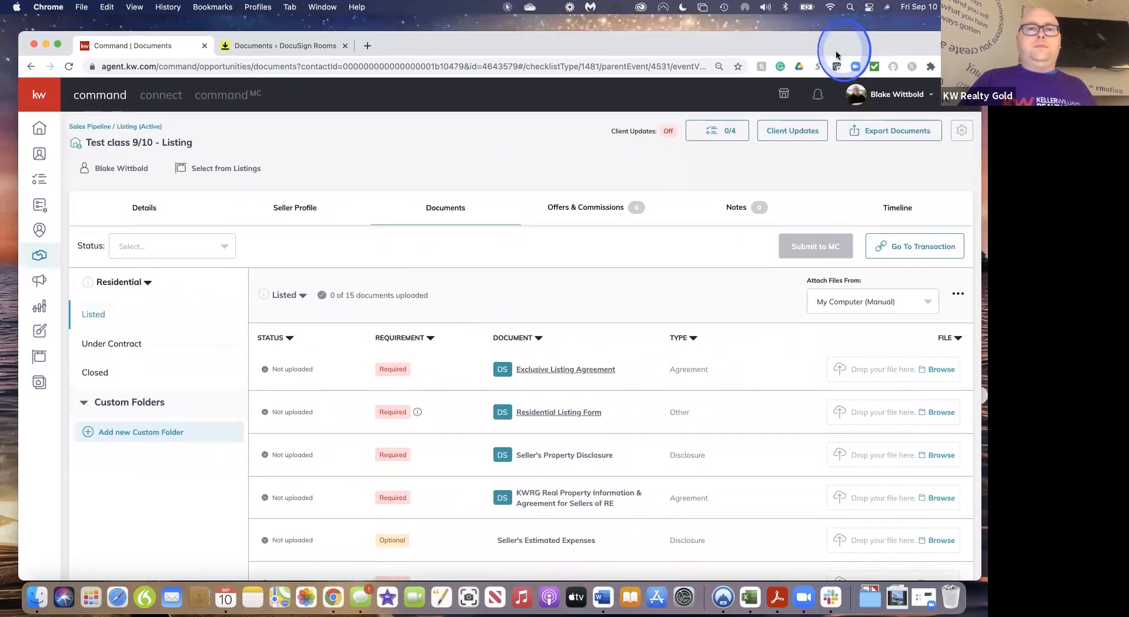
left_click(301, 47)
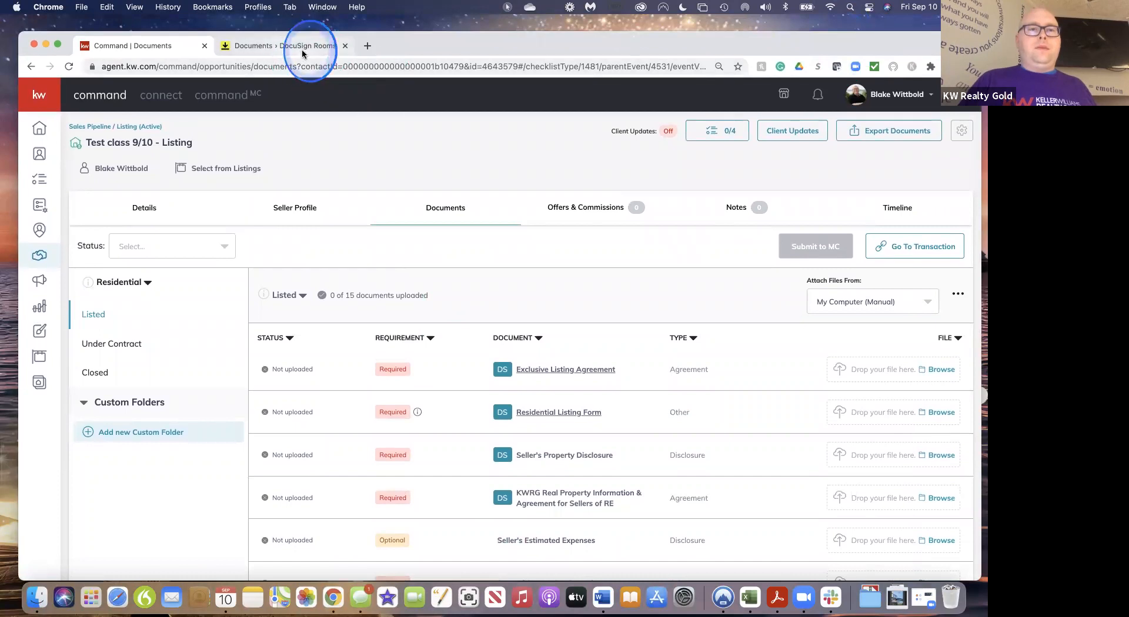
Scroll through the Sellers Property Disclosure, save and close it, then view the room's envelopes
left_click_drag(853, 37, 862, 44)
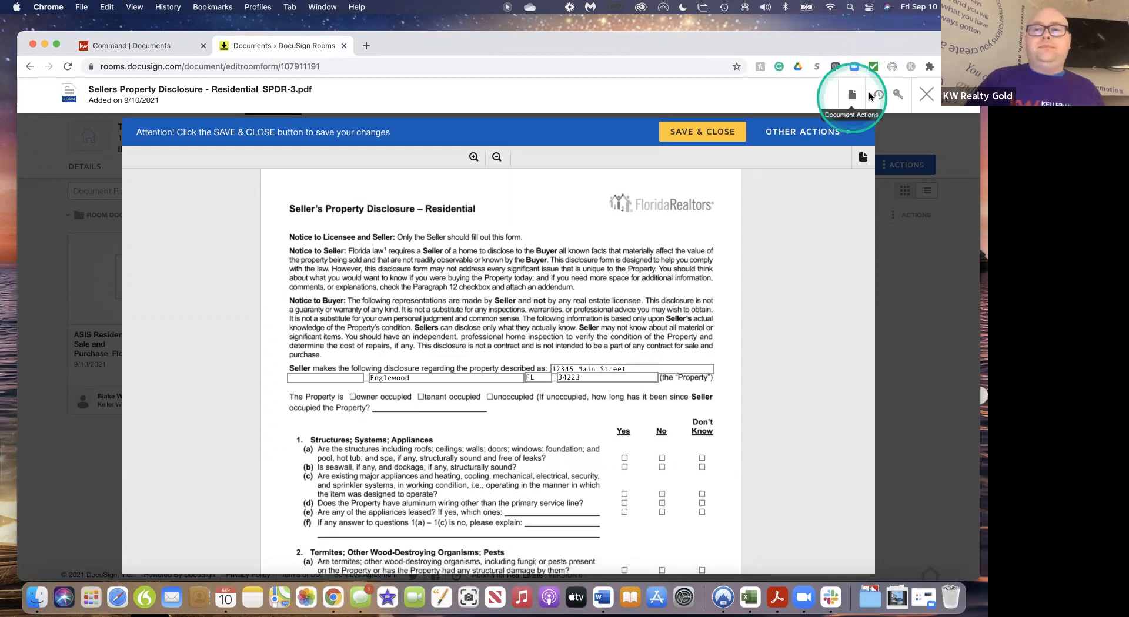
left_click_drag(893, 10, 896, 13)
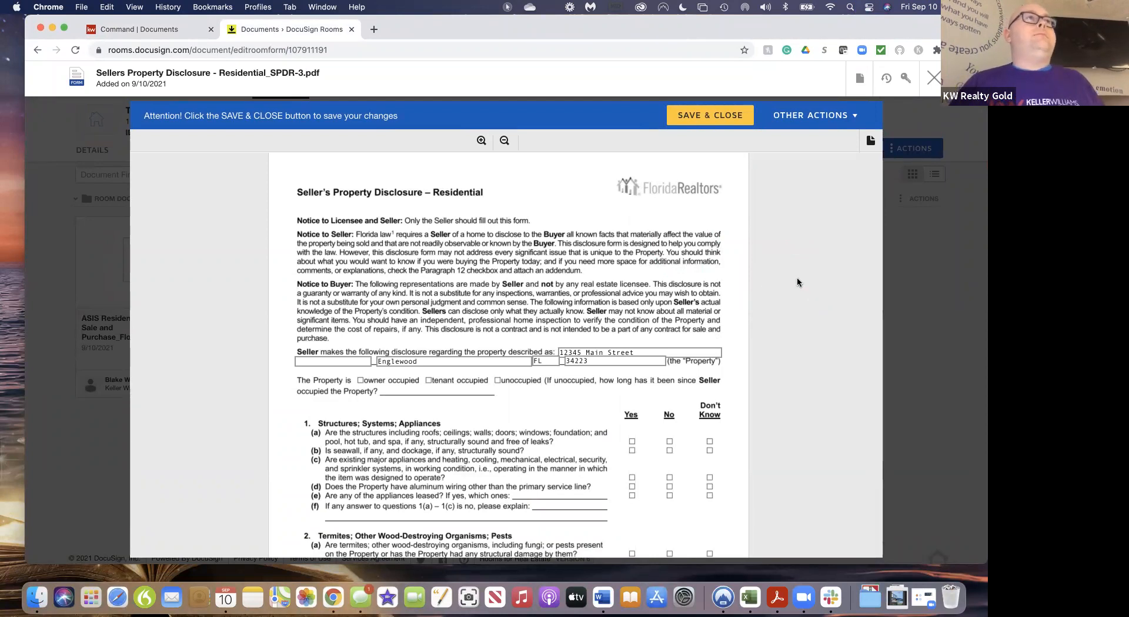
left_click(594, 371)
scroll(591, 388, "down", 5)
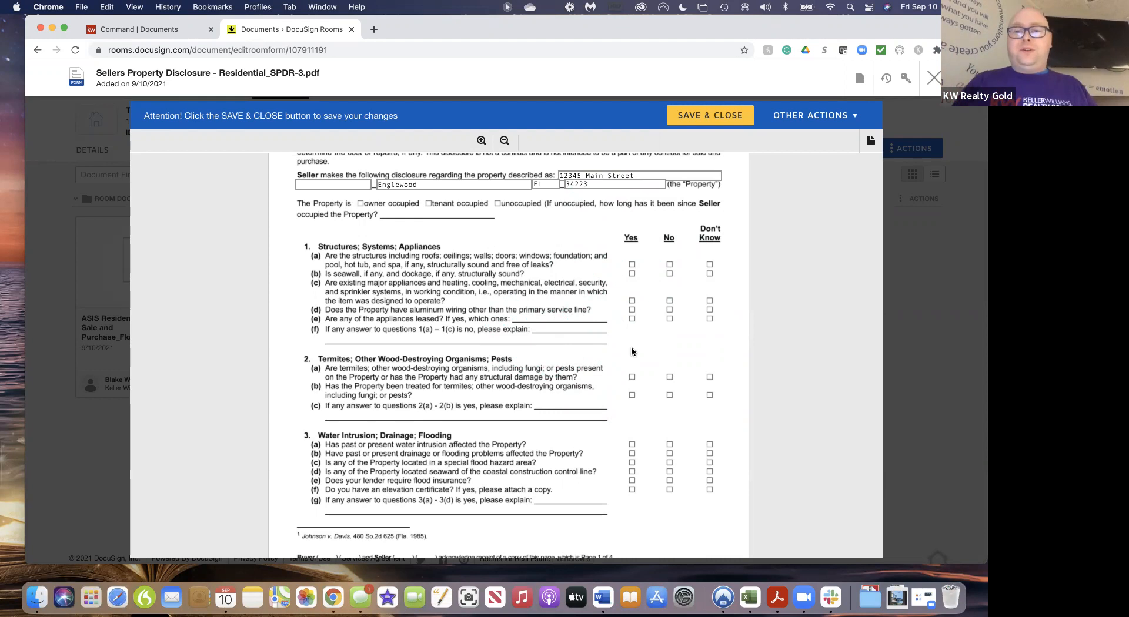
scroll(634, 360, "down", 10)
scroll(633, 360, "down", 15)
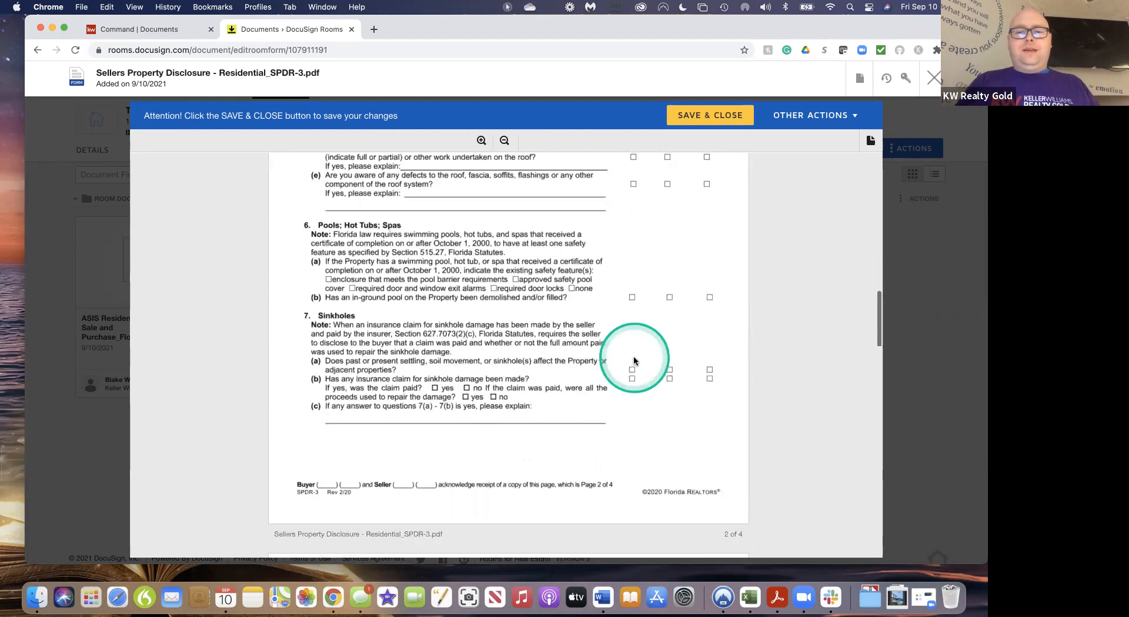
left_click(708, 116)
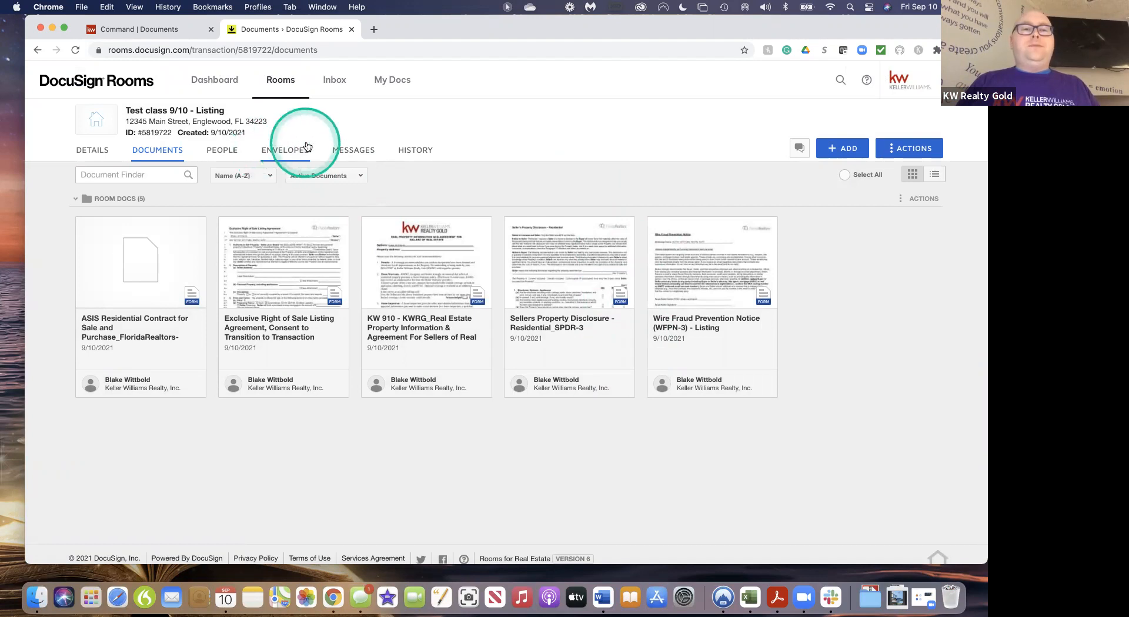
left_click(287, 152)
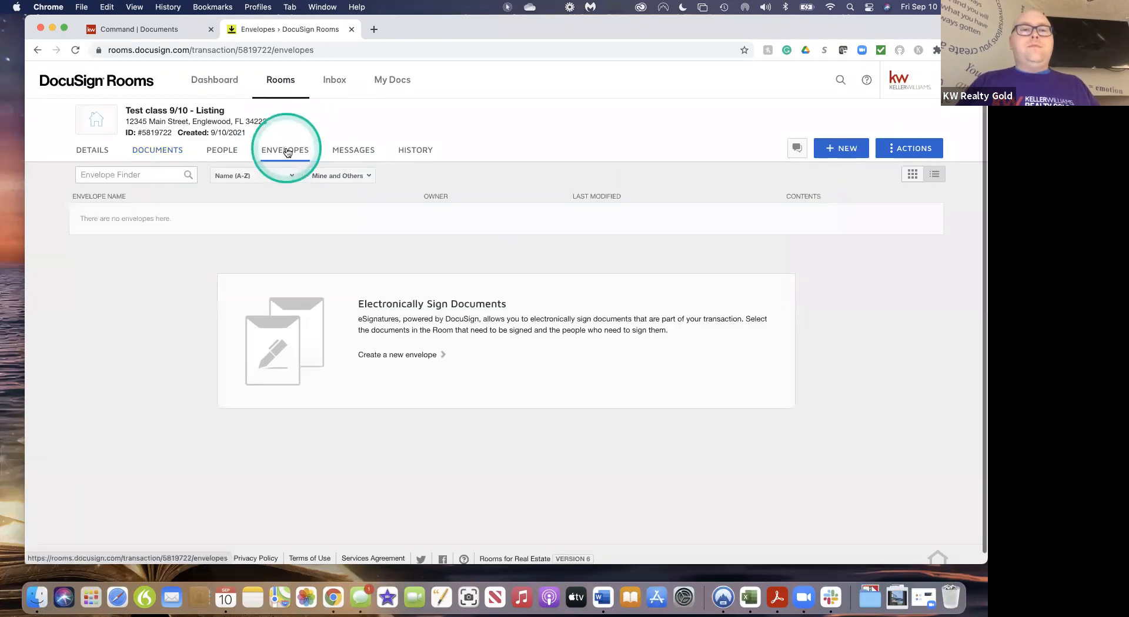
Create a new envelope in the listing room and rename it 'listing docs'
left_click(839, 151)
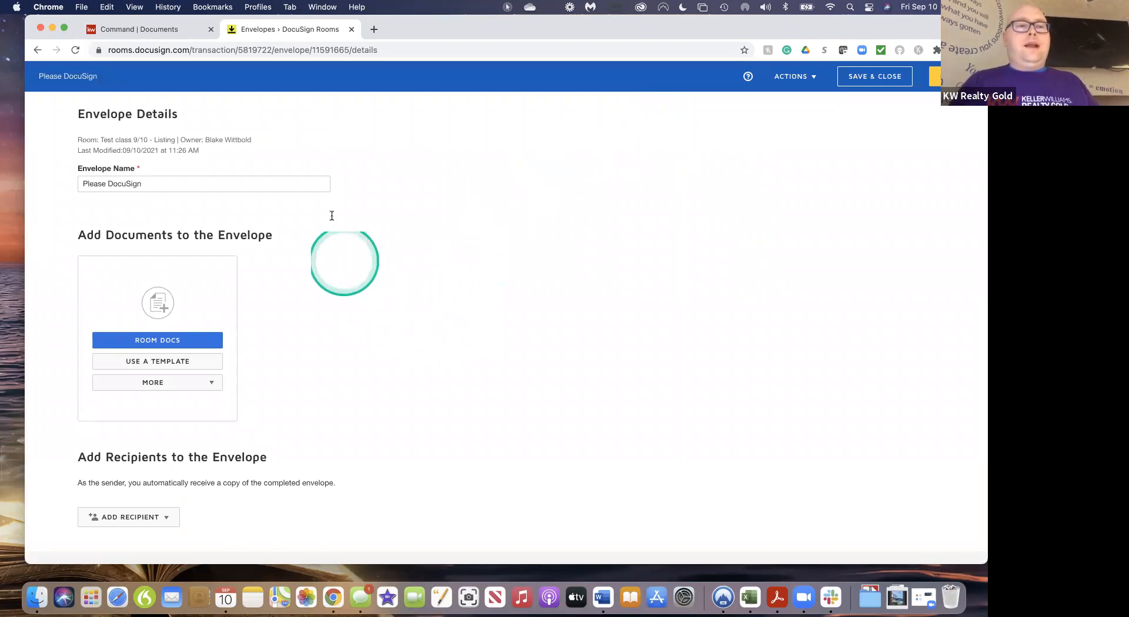
left_click(153, 186)
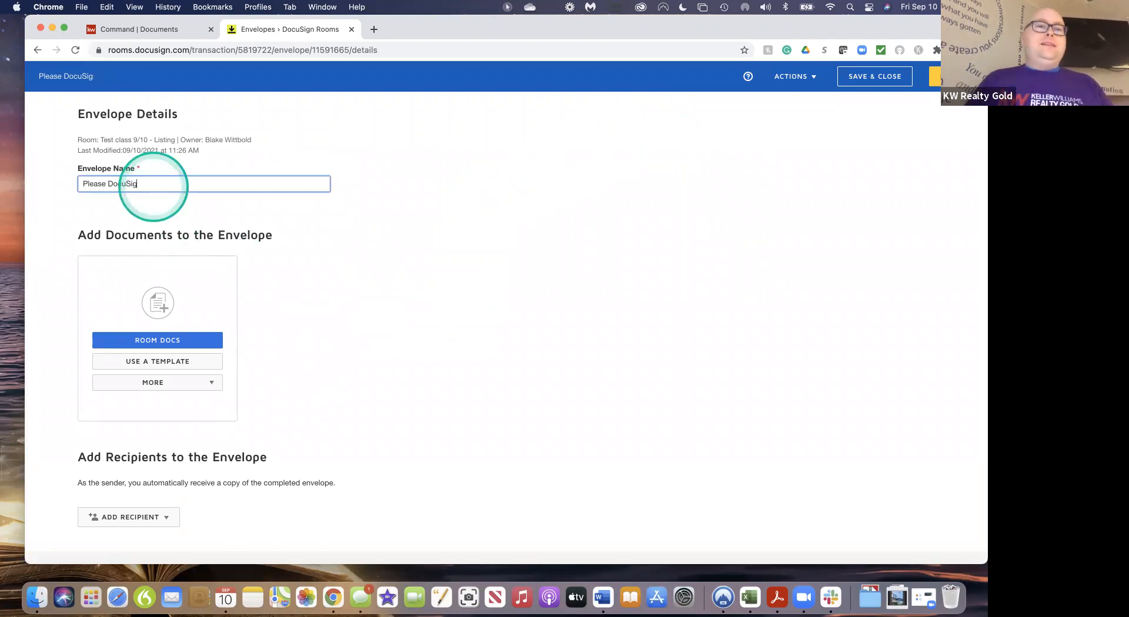
key("BackSpace")
key("BackSpace")
key("BackSpace")
key("BackSpace")
key("BackSpace")
key("BackSpace")
key("BackSpace")
key("BackSpace")
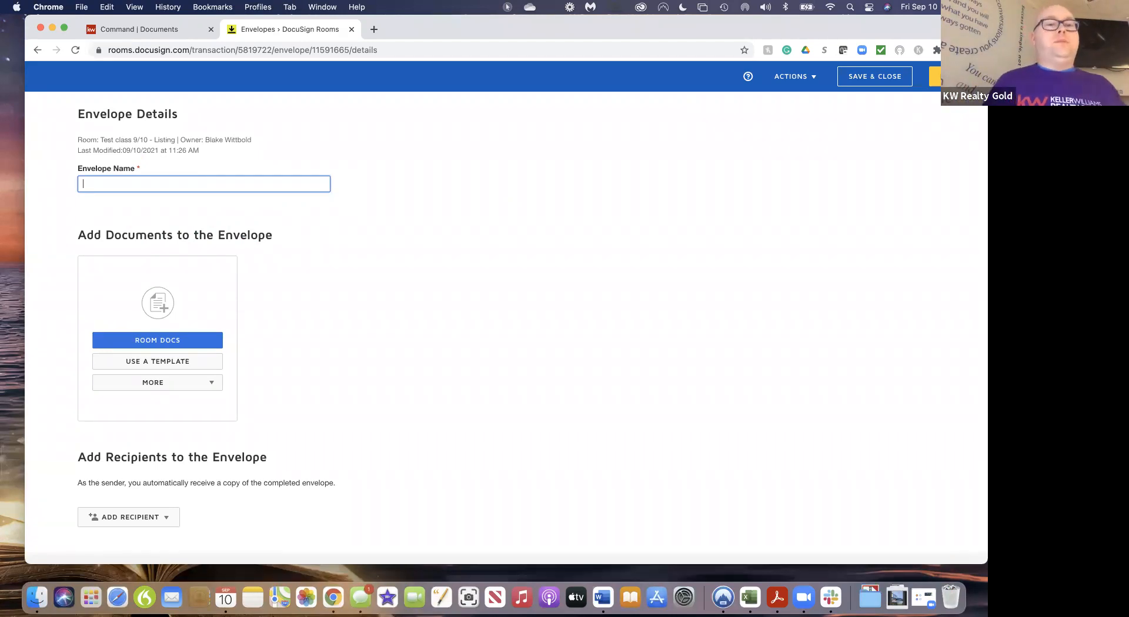
type("Lis")
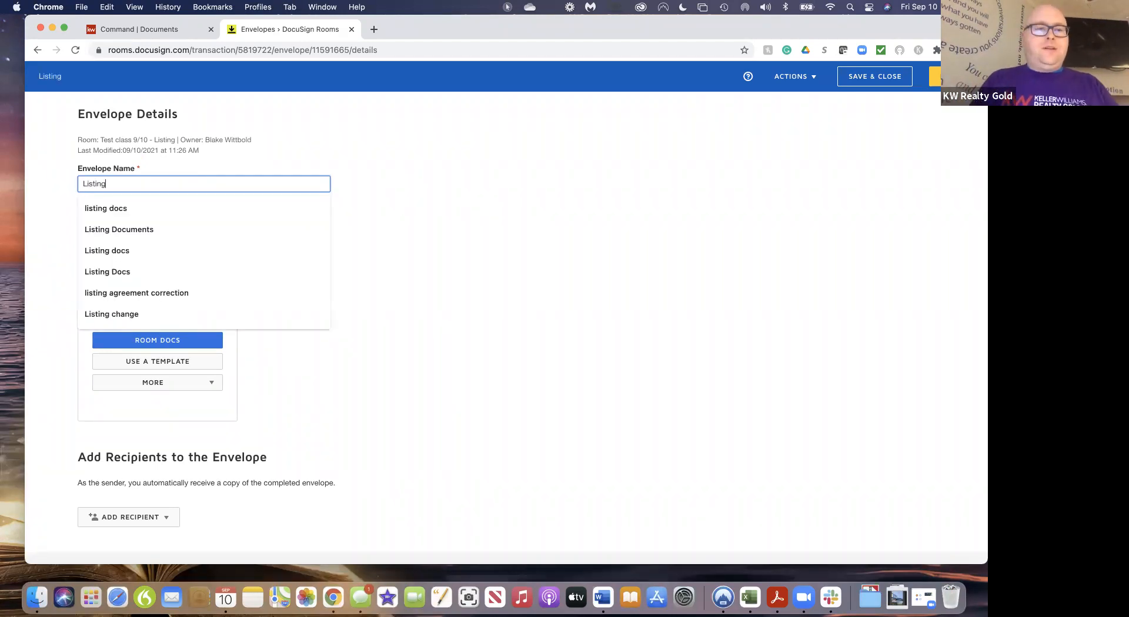
type("ting")
left_click(146, 209)
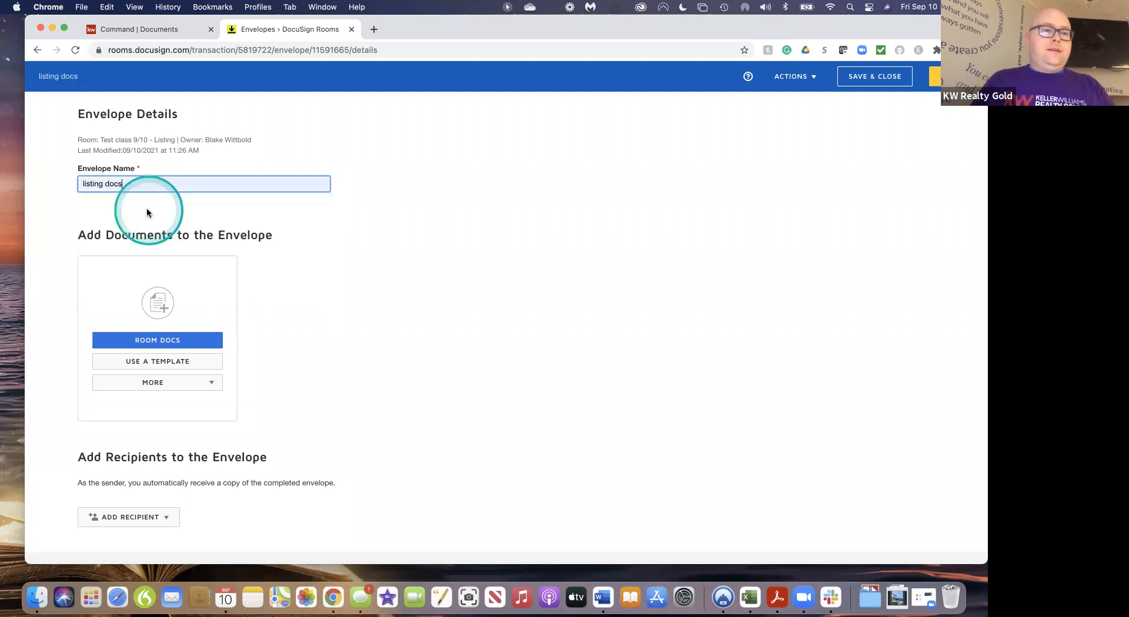
scroll(354, 324, "down", 3)
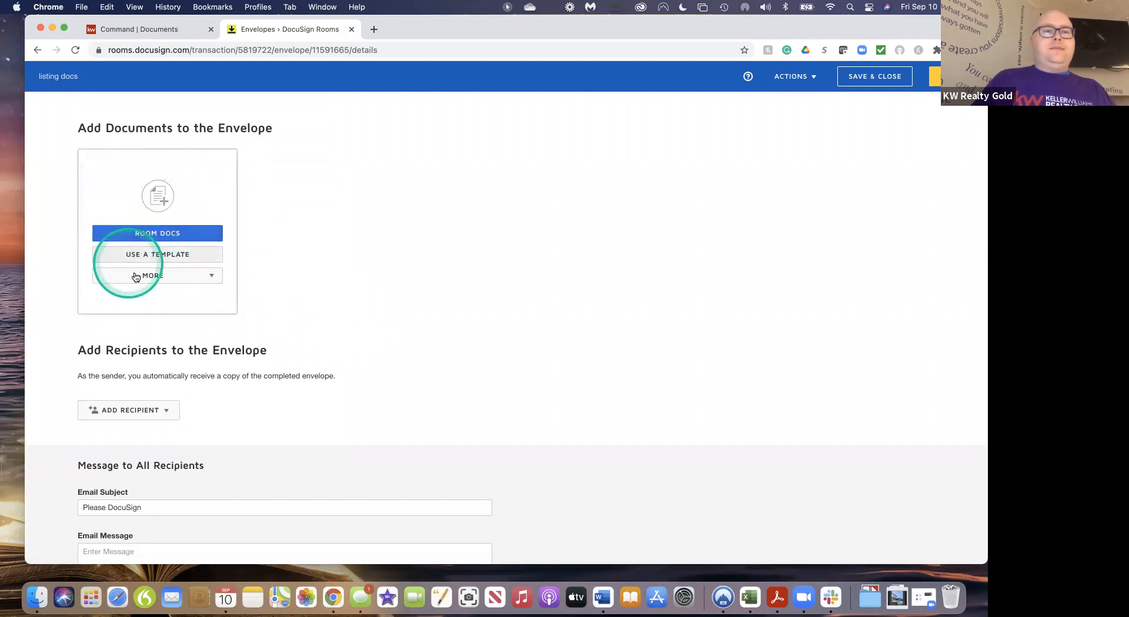
Add the Exclusive Right of Sale agreement, KW 910 and Wire Fraud Prevention Notice from the room docs
left_click(157, 235)
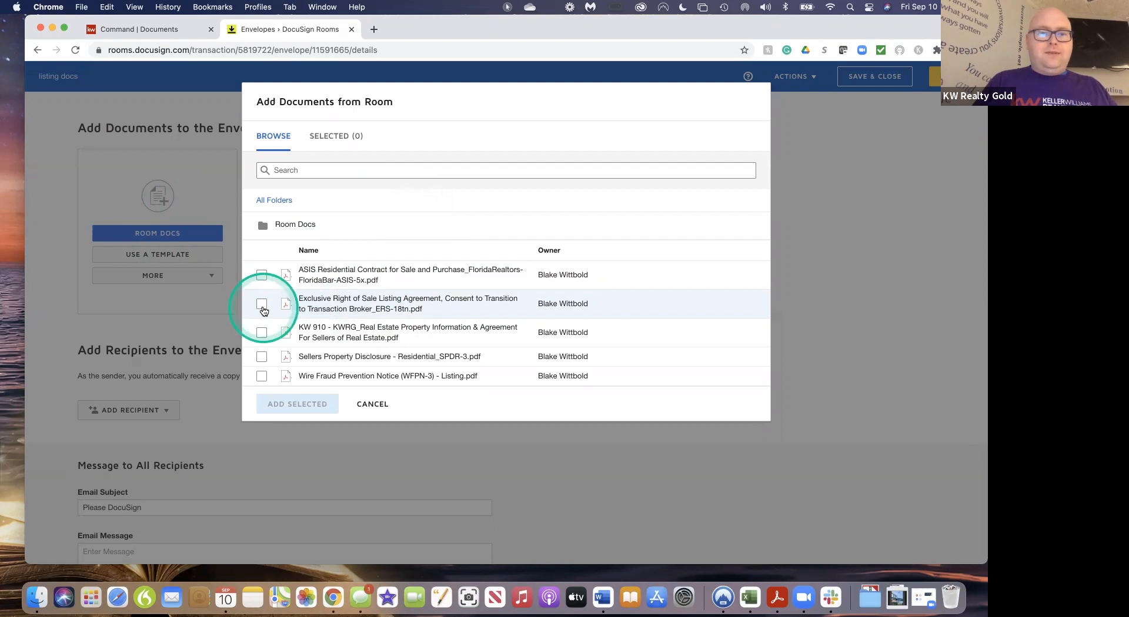
left_click(263, 307)
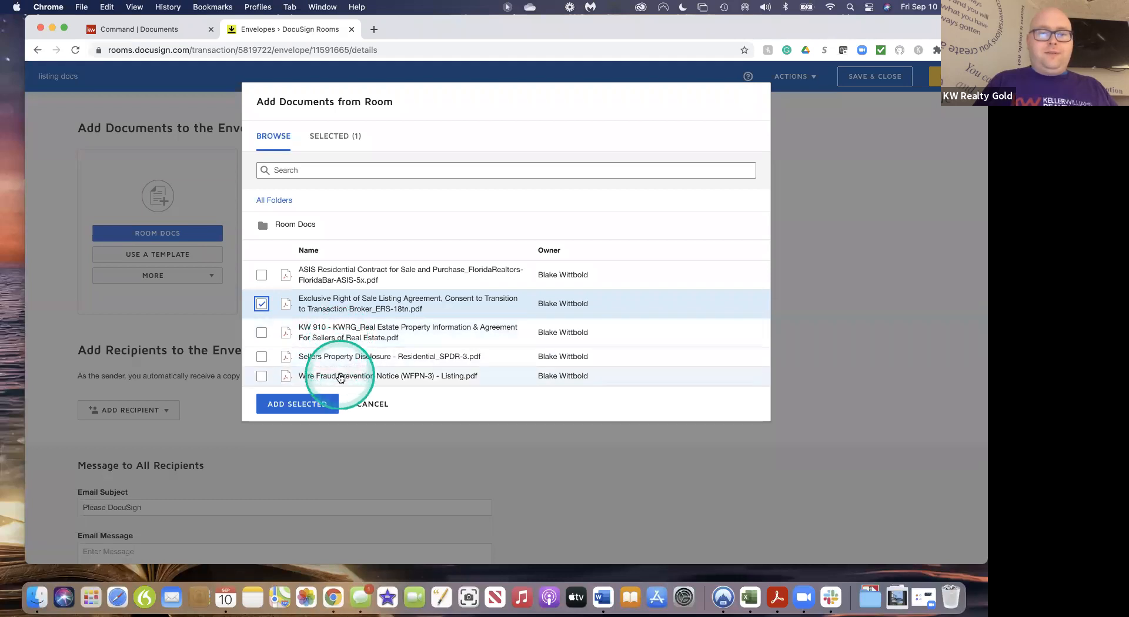
left_click(262, 357)
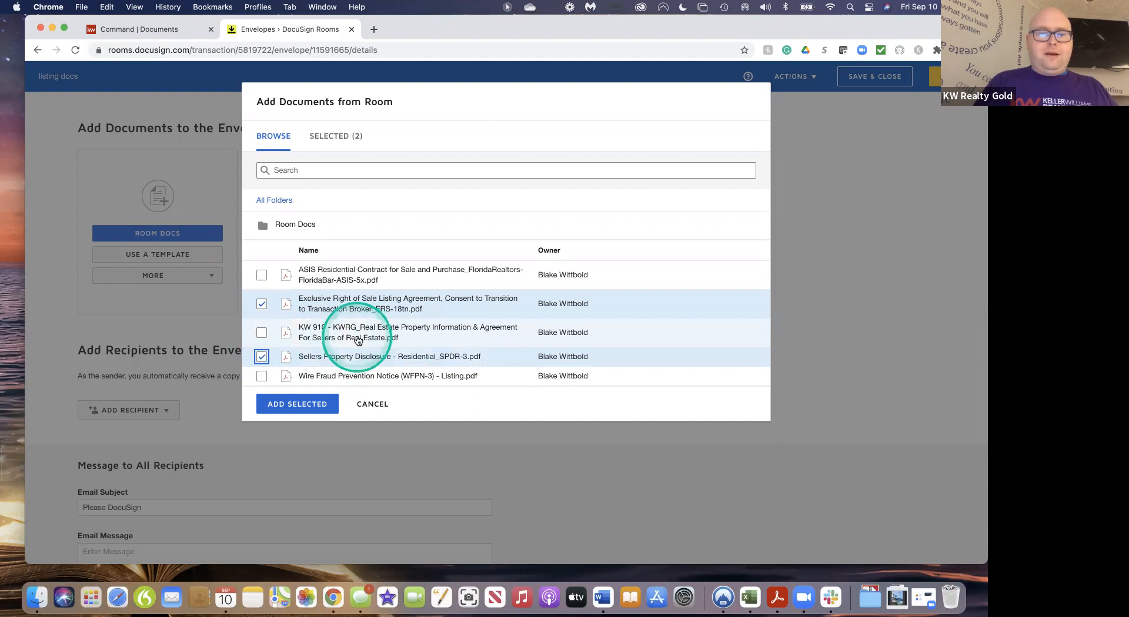
left_click(262, 358)
left_click(262, 336)
left_click(262, 376)
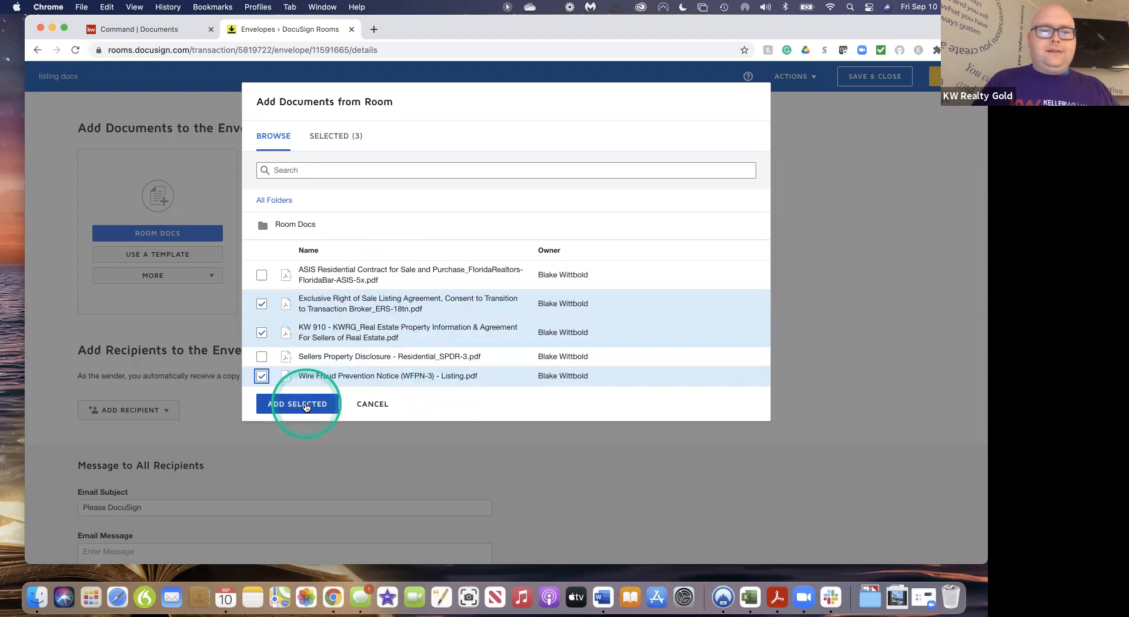
left_click(305, 405)
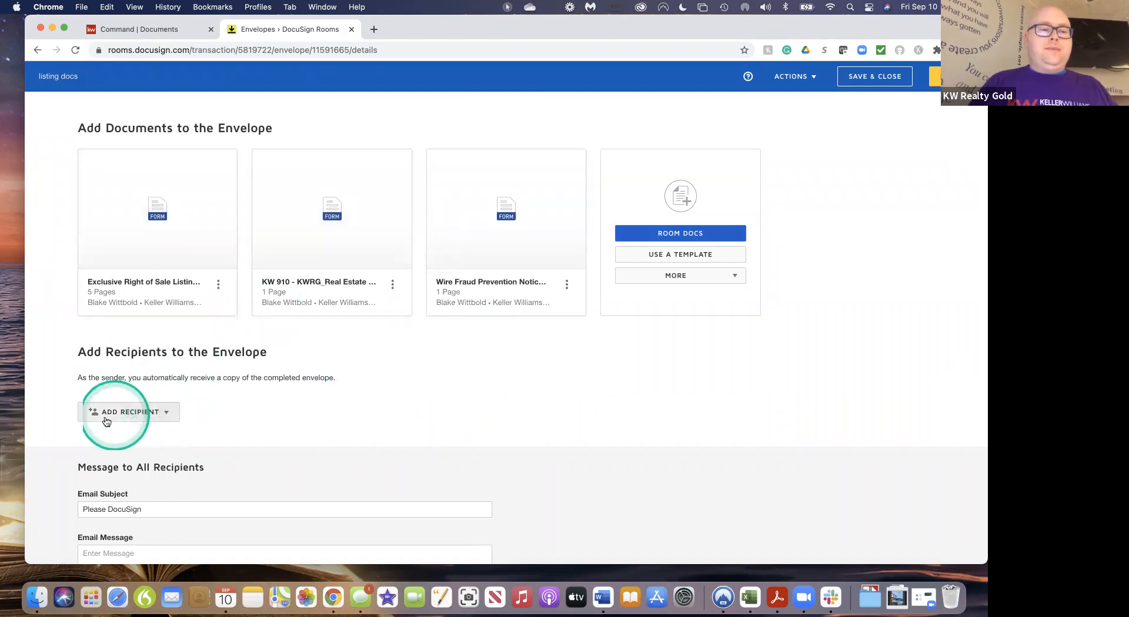
From Pre-Tagged Roles, tick the Seller One and Listing Agent roles
left_click(163, 414)
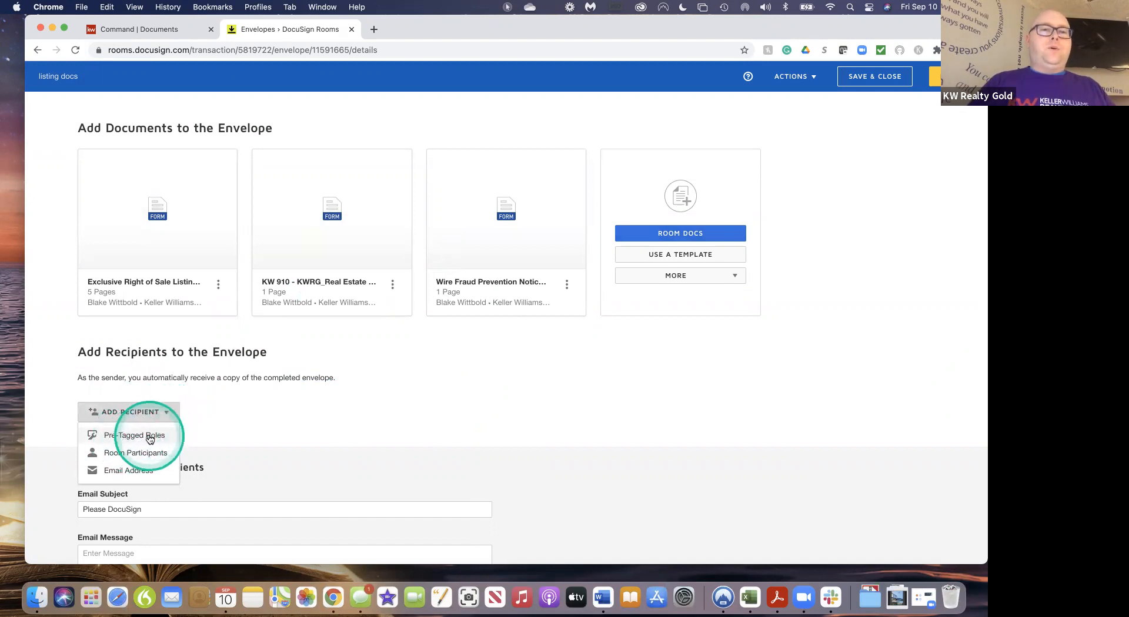
left_click(150, 438)
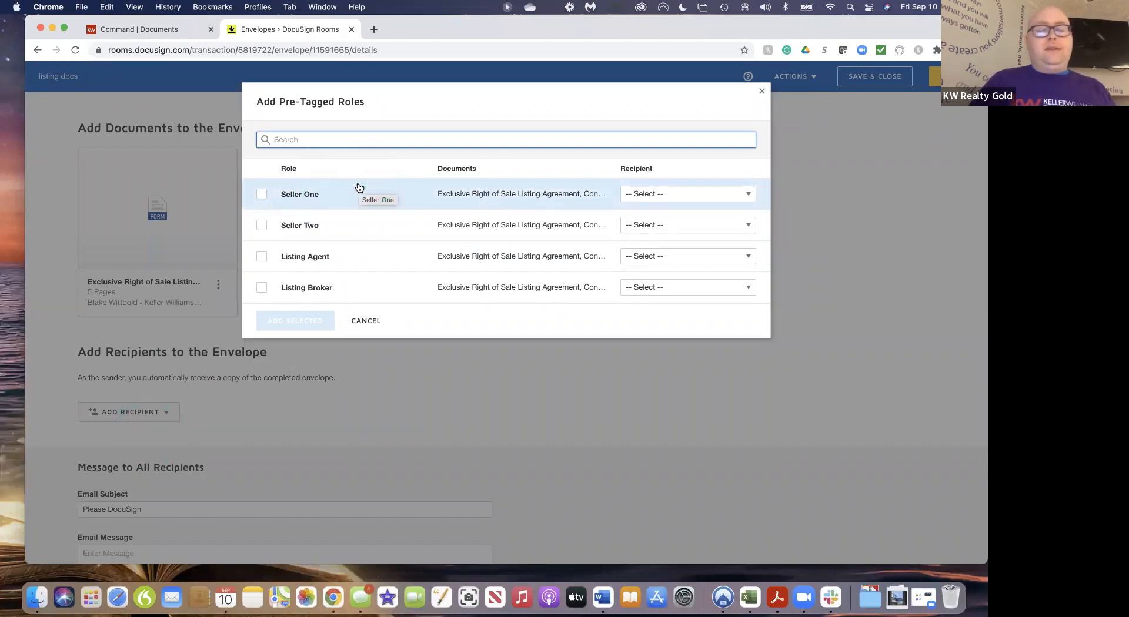
left_click(263, 196)
left_click(262, 226)
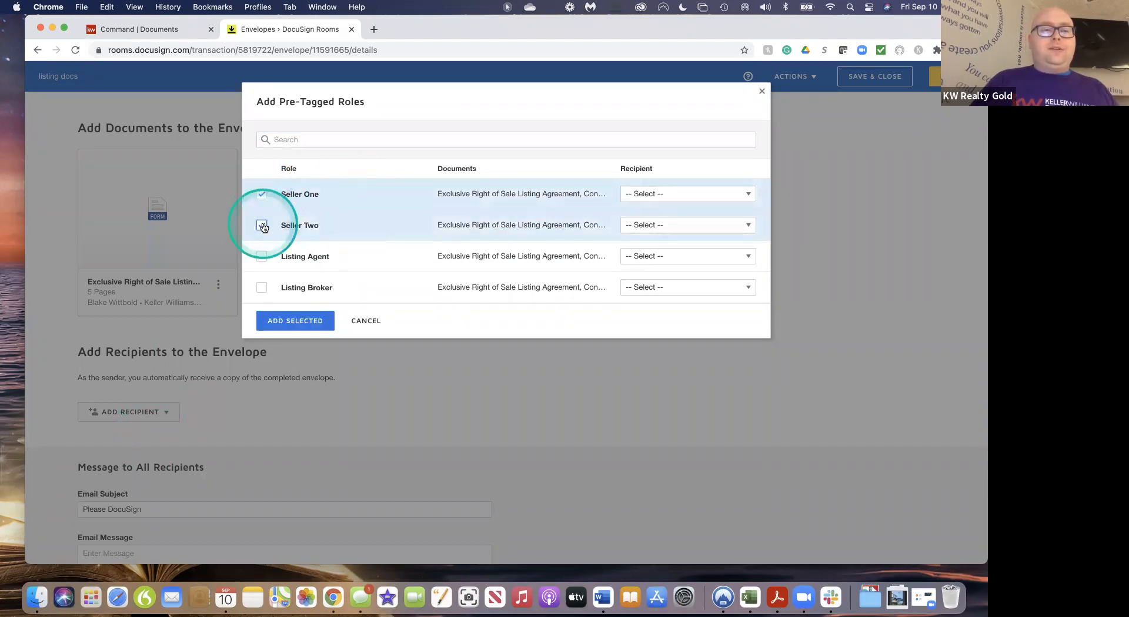
left_click(262, 258)
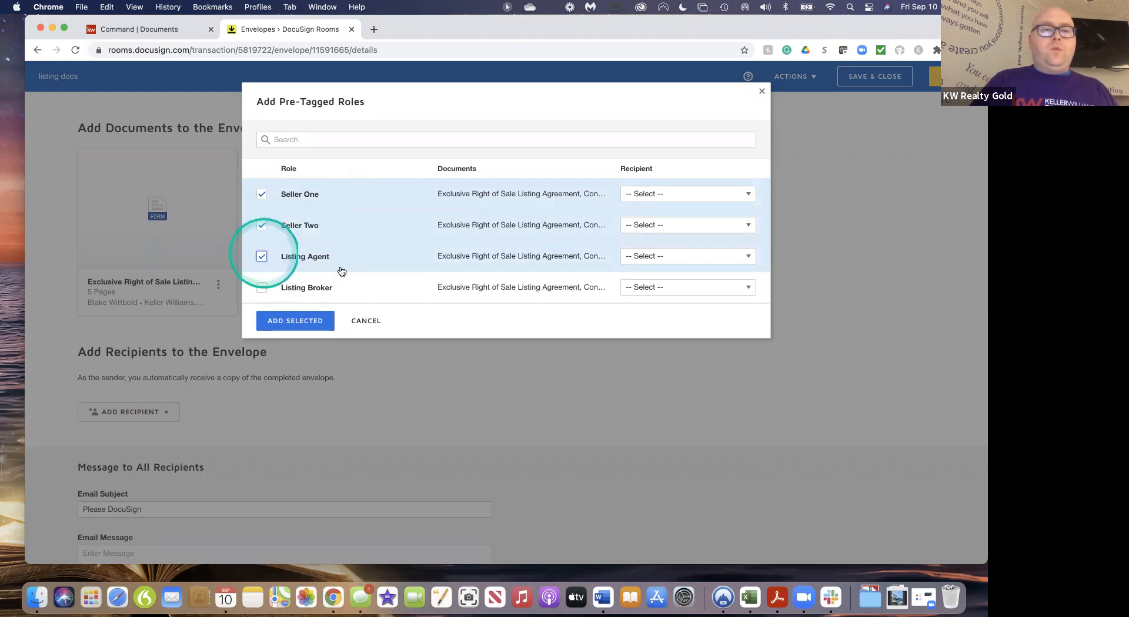
left_click(326, 286)
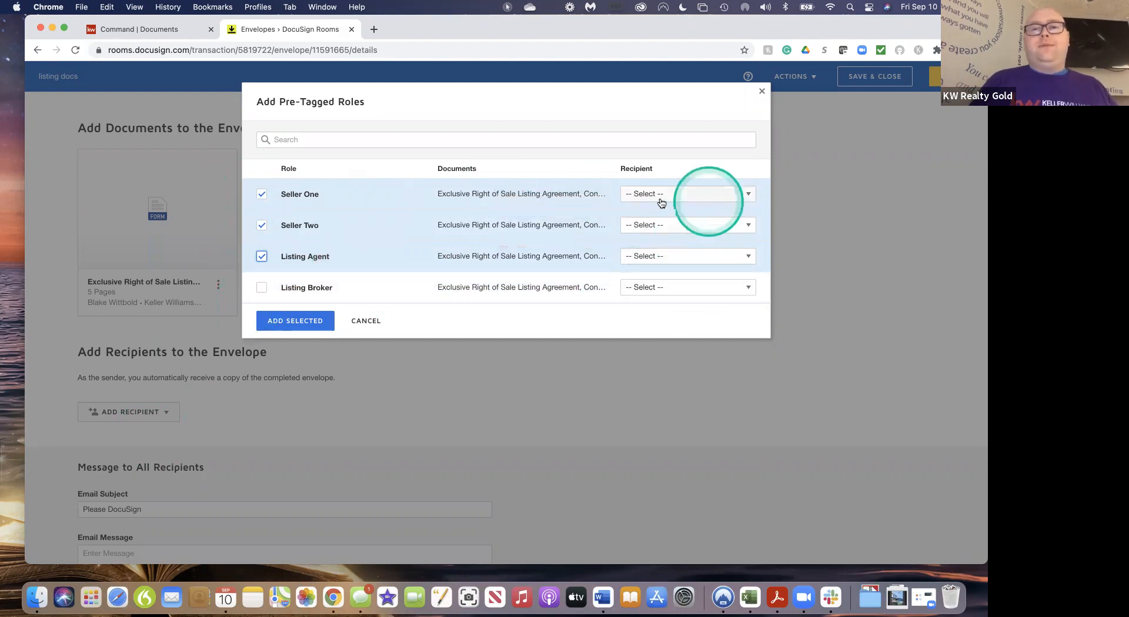
Assign the first listed contact to both Seller One and Listing Agent, then add them as recipients
left_click(742, 198)
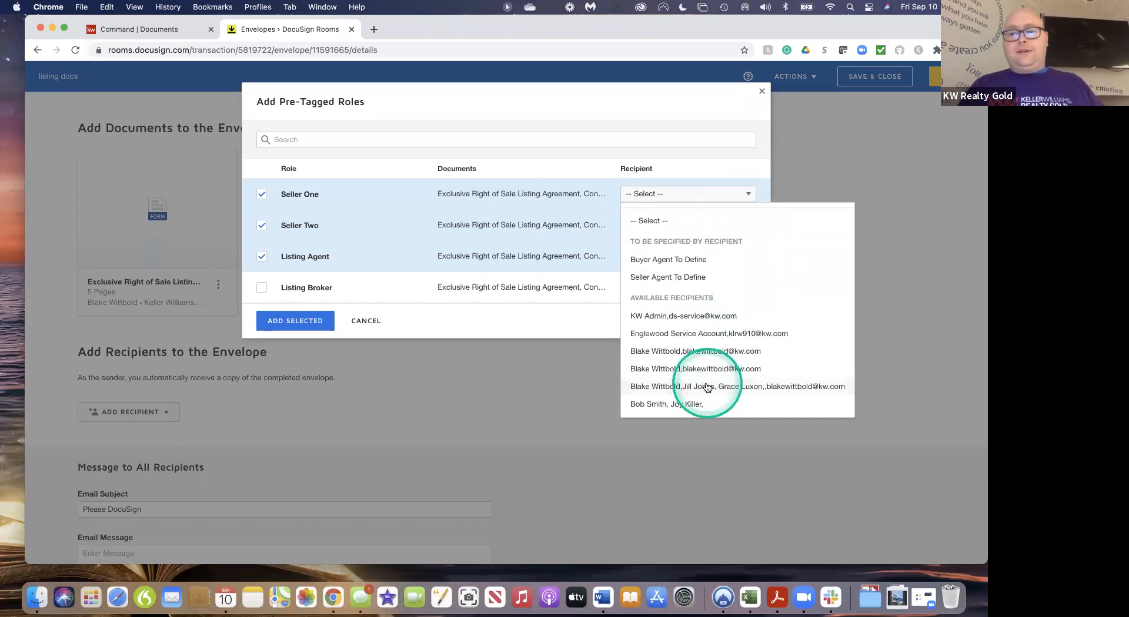
left_click(724, 352)
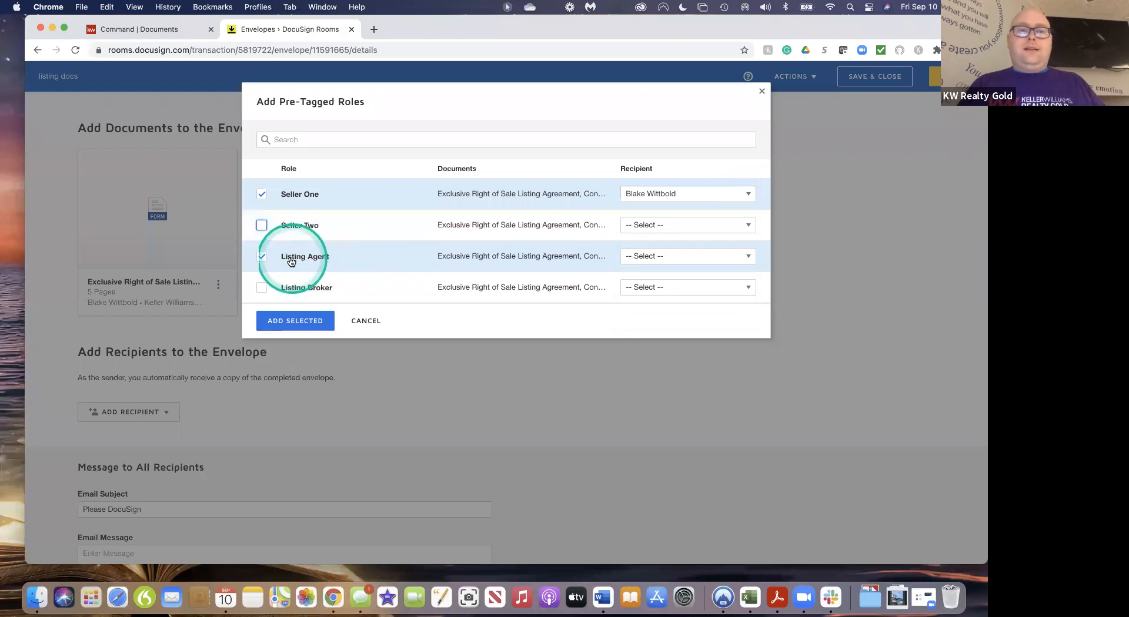
left_click(739, 259)
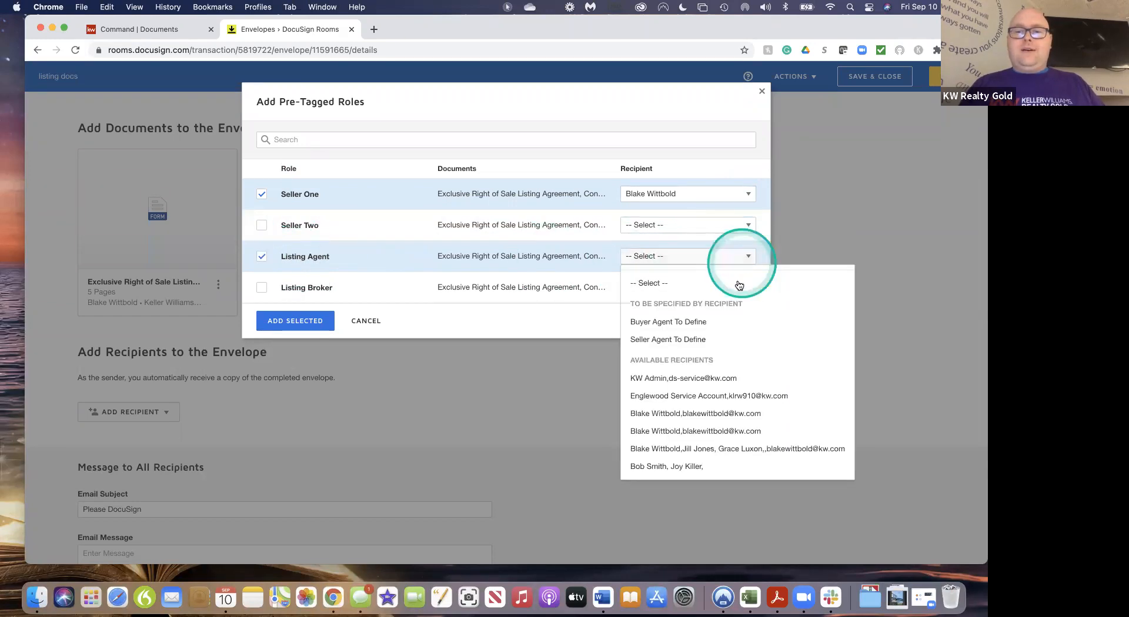
left_click(652, 430)
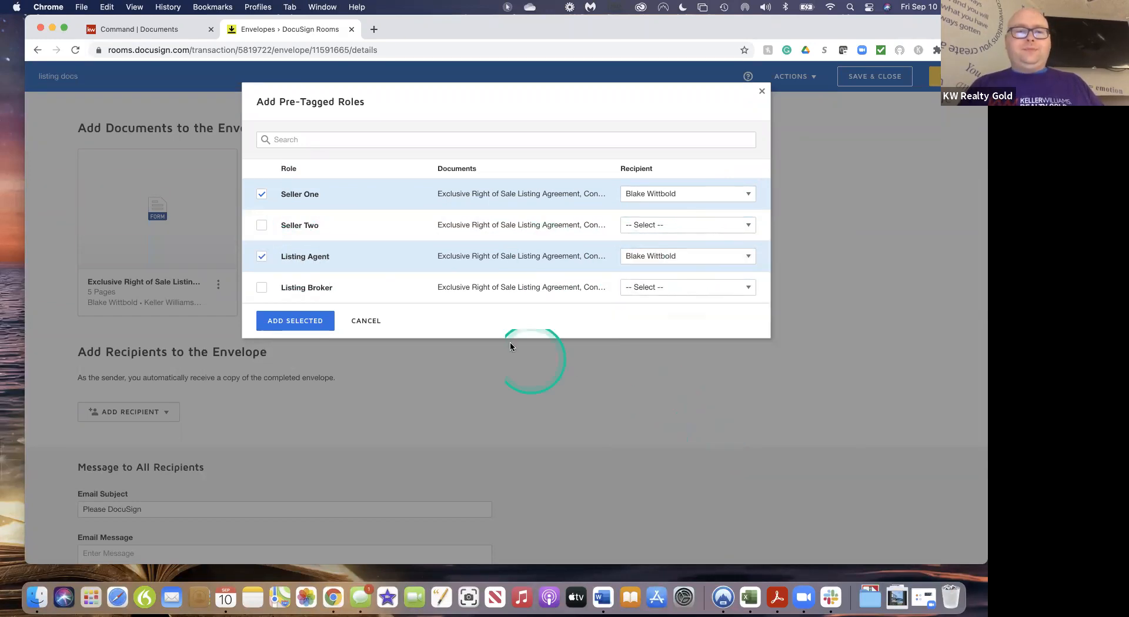
left_click(303, 325)
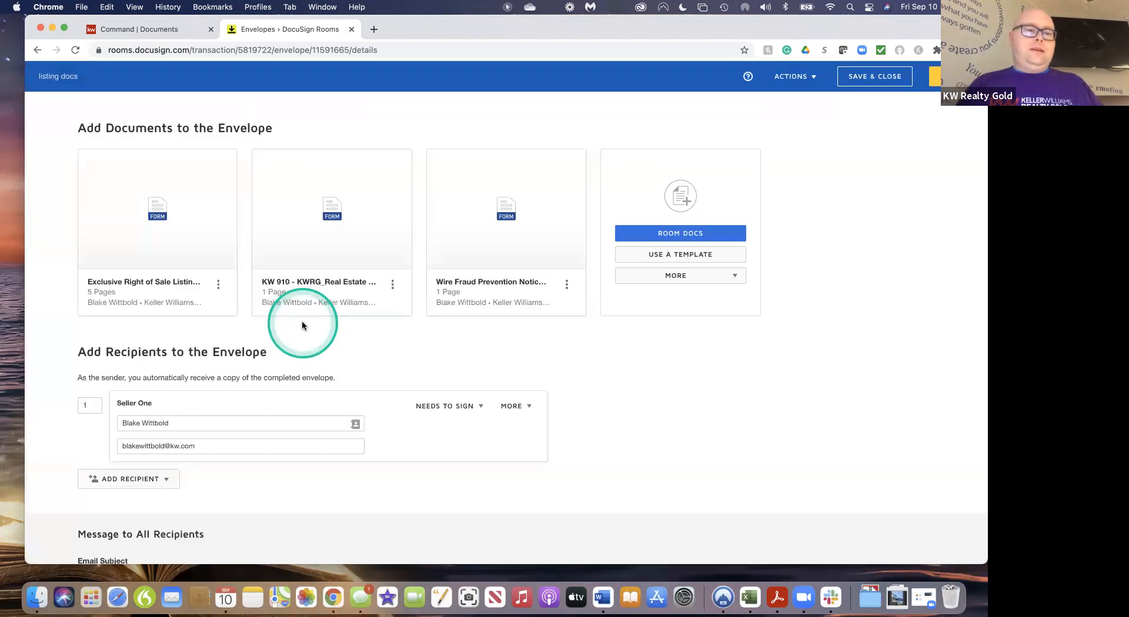
Replace Seller One's e-mail with the other saved address and dismiss the update error
scroll(362, 497, "down", 2)
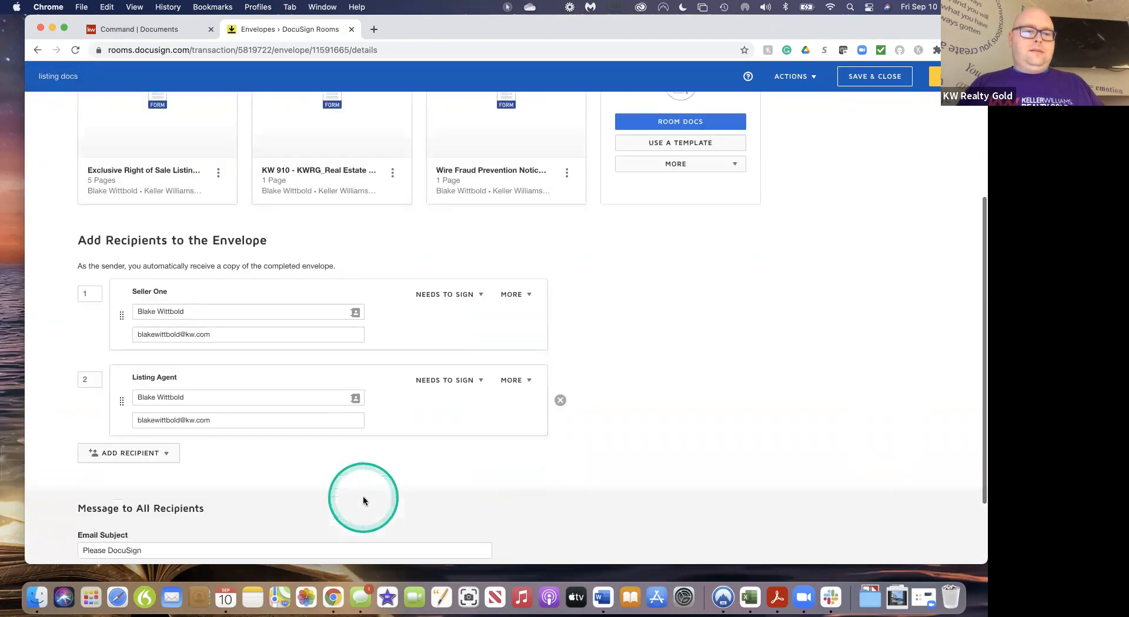
left_click(217, 331)
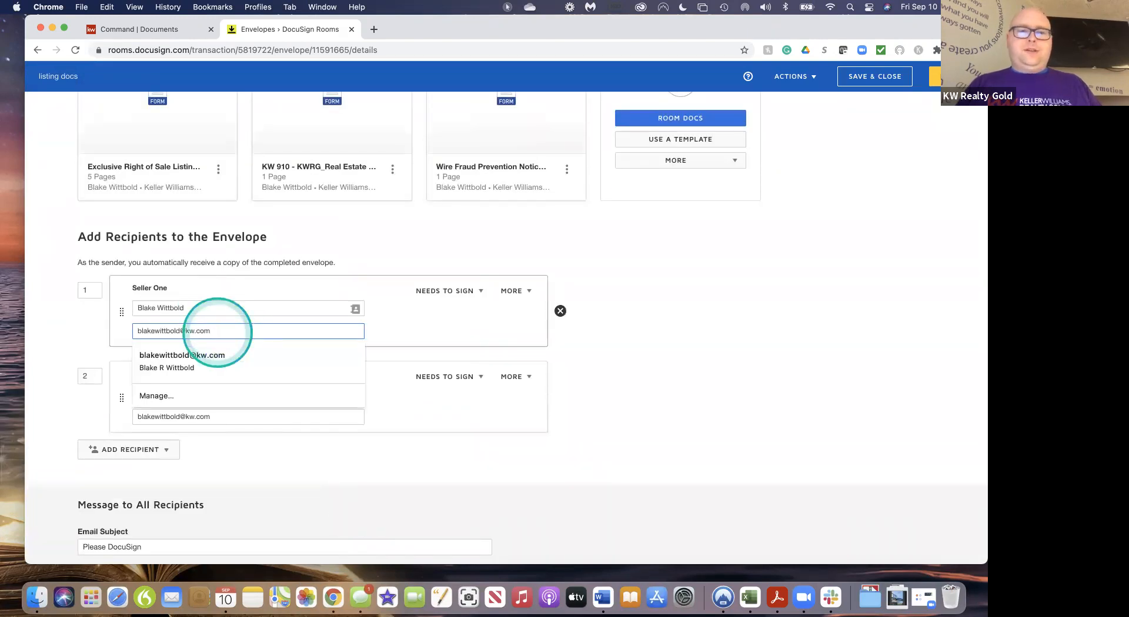
key("BackSpace")
key("BackSpace")
key("BackSpace")
key("BackSpace")
key("BackSpace")
key("BackSpace")
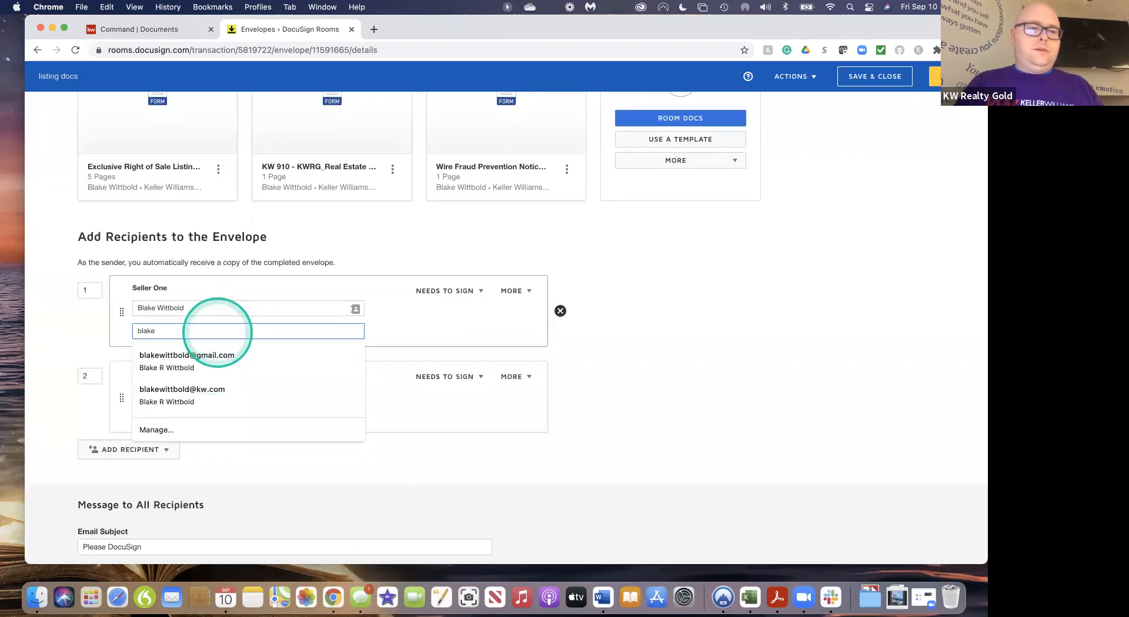
key("BackSpace")
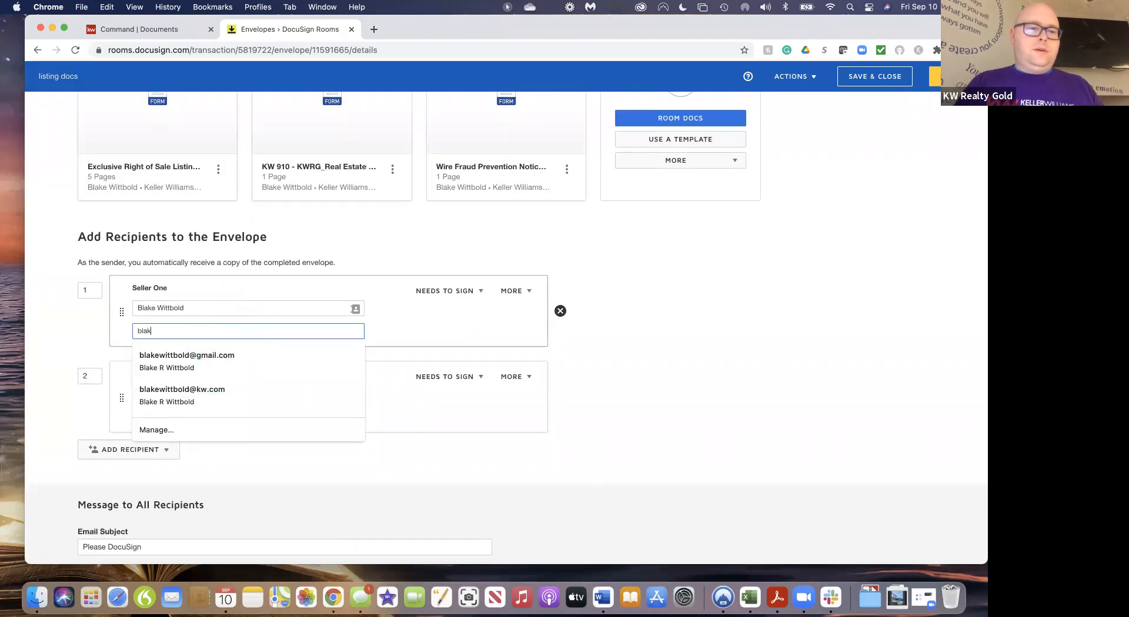
left_click(226, 363)
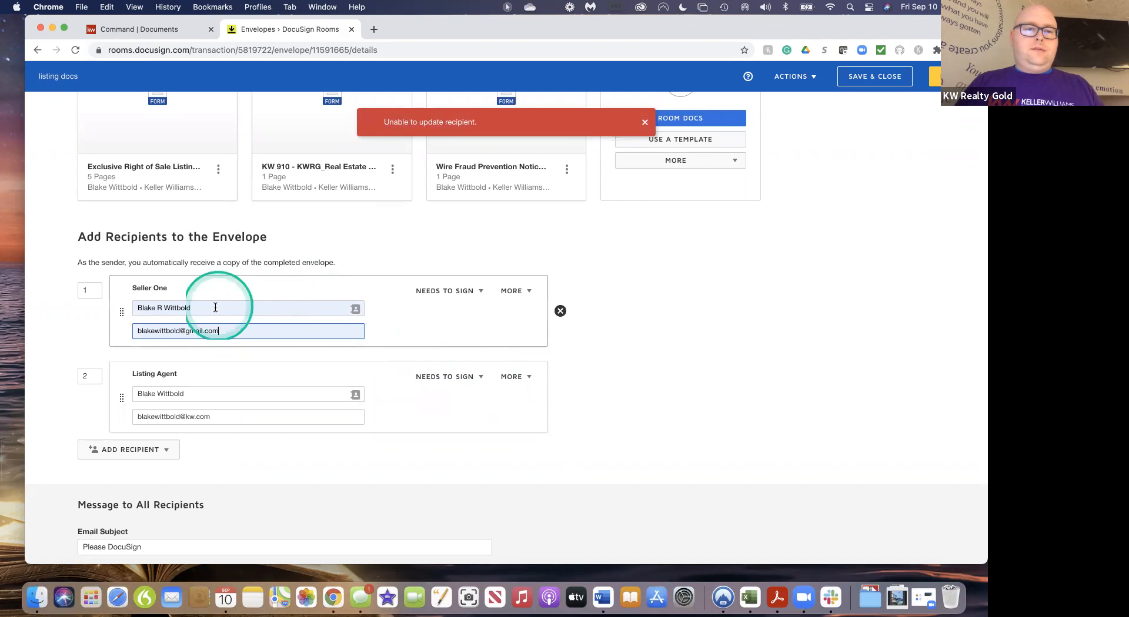
left_click(465, 309)
left_click(644, 122)
left_click(229, 333)
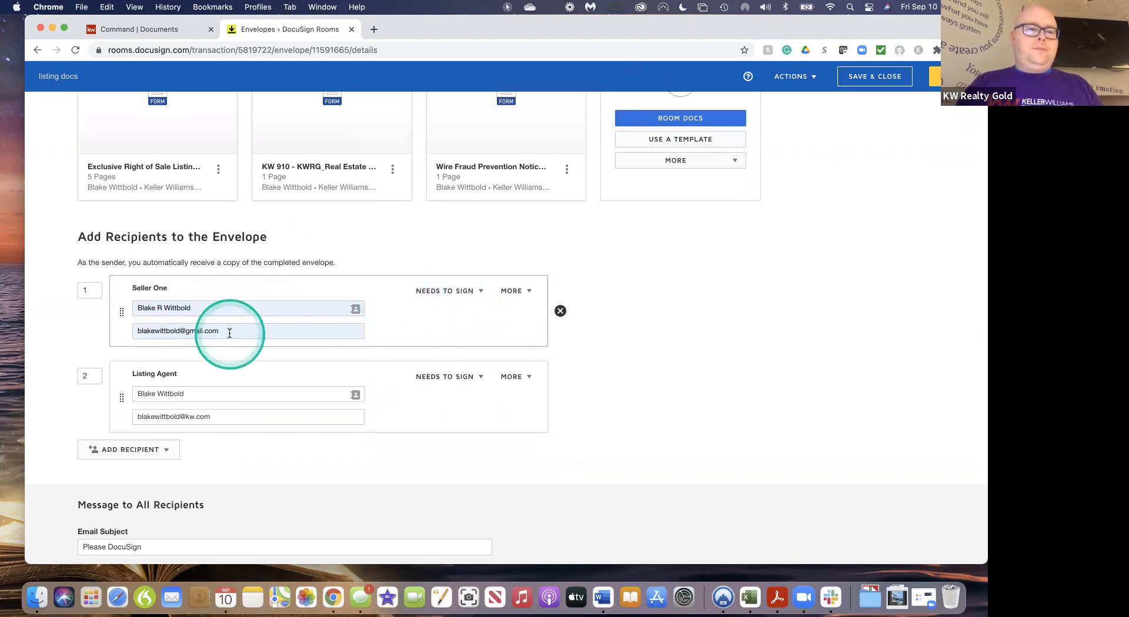
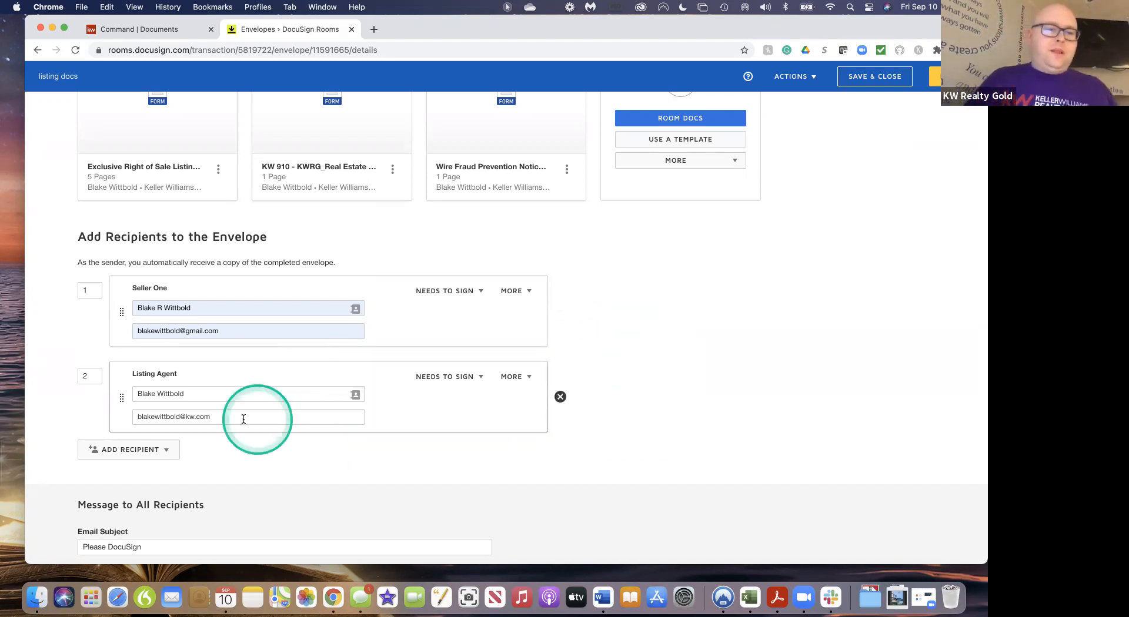
Add two blank e-mail-address recipients beneath the Listing Agent
left_click(164, 450)
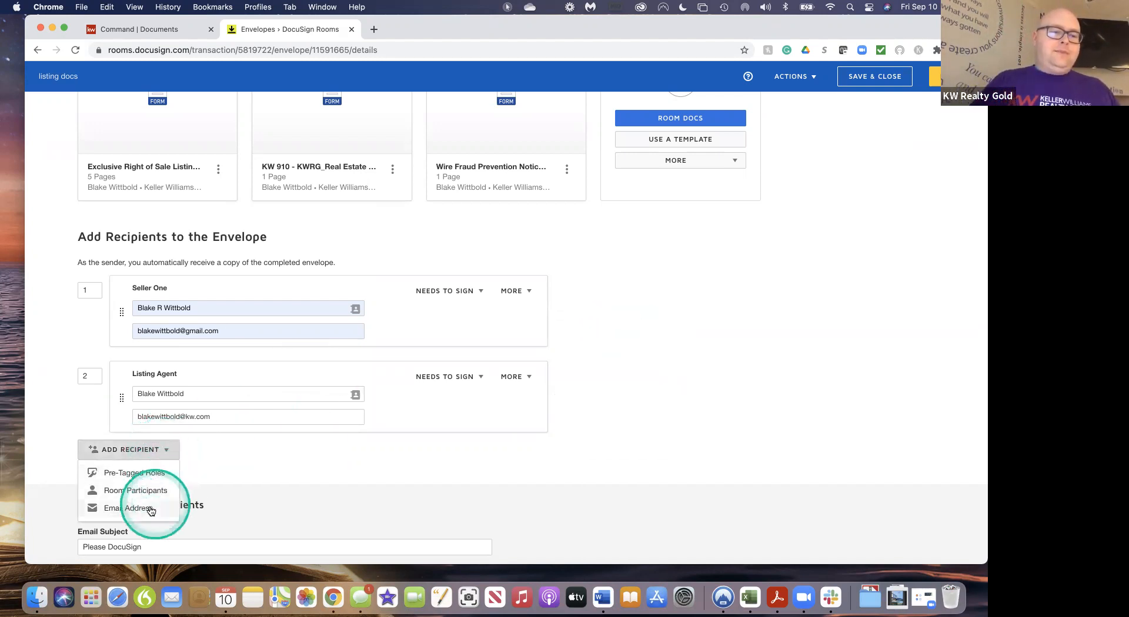
left_click(128, 509)
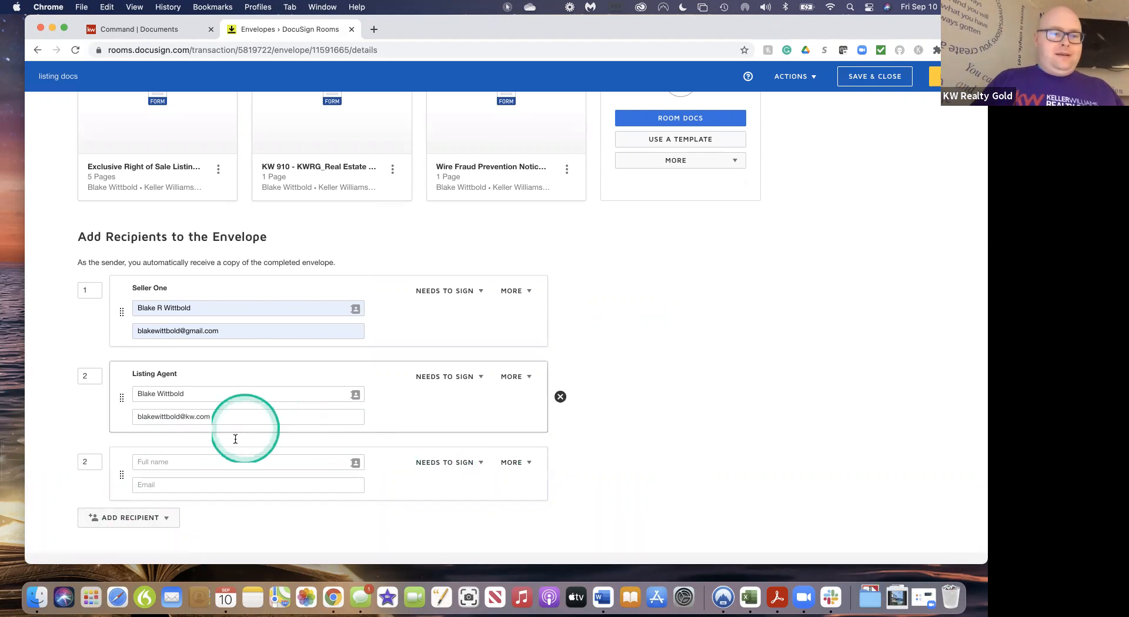
left_click(149, 519)
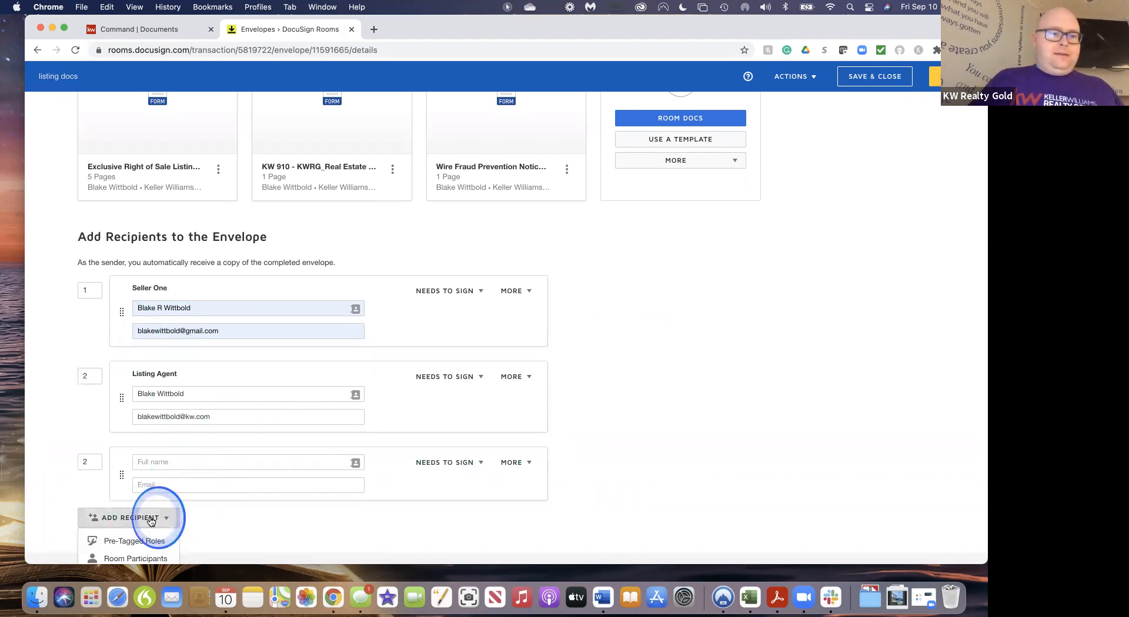
scroll(152, 529, "down", 3)
left_click(140, 500)
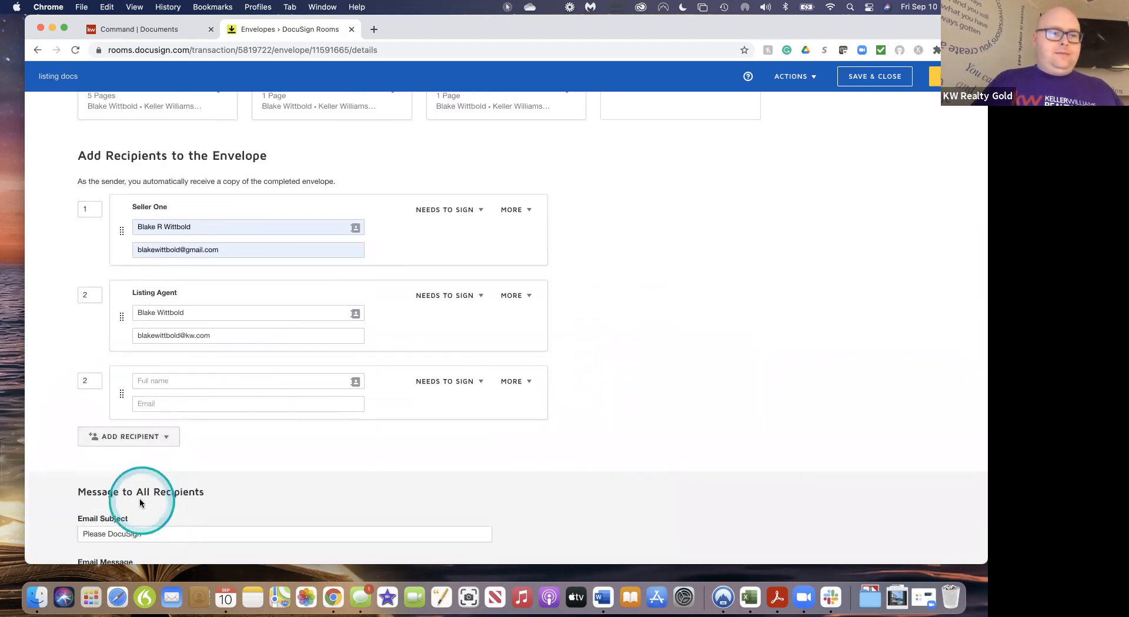
Add two more blank e-mail-address recipients, making four blank slots routed 2 through 5
scroll(176, 471, "down", 2)
left_click(171, 460)
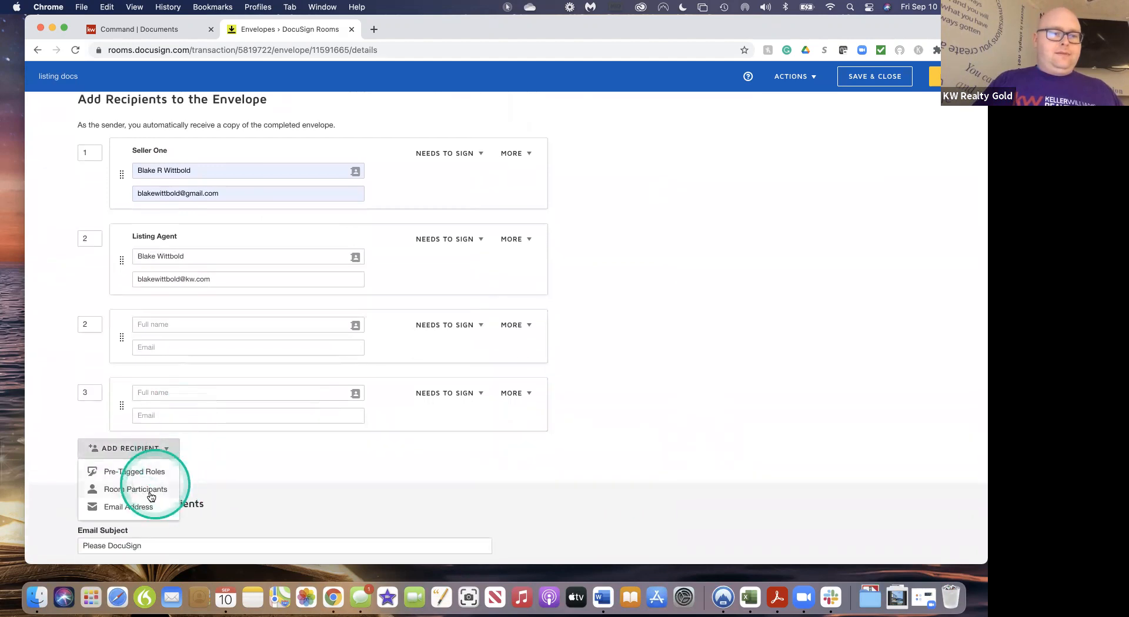
left_click(149, 503)
scroll(196, 463, "down", 4)
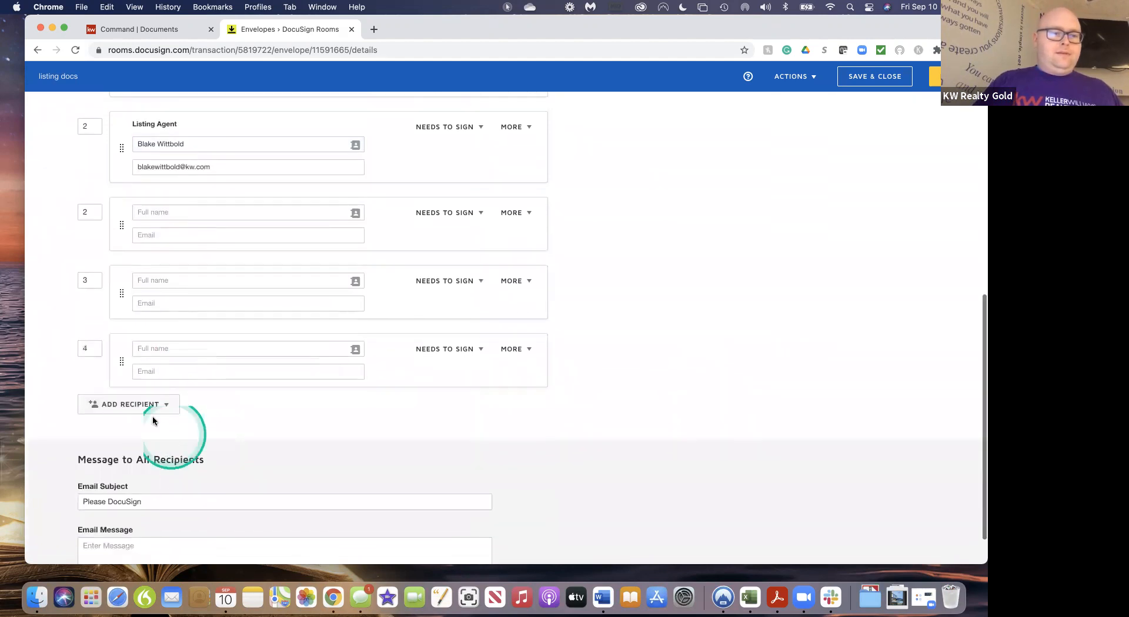
left_click(156, 405)
left_click(140, 463)
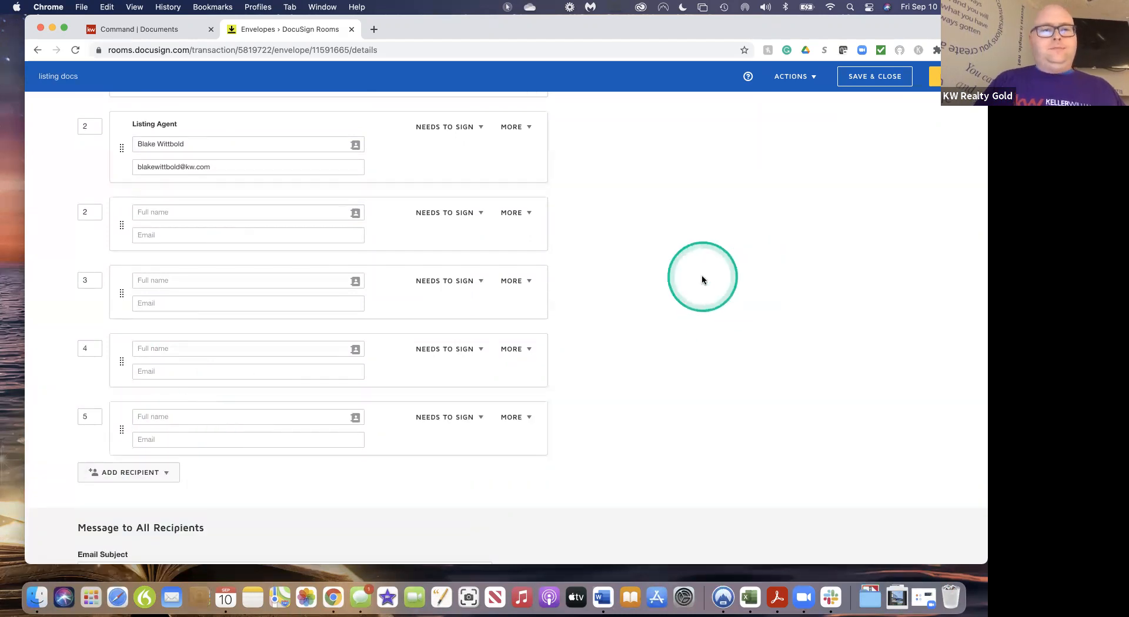
scroll(701, 276, "up", 5)
scroll(701, 276, "down", 4)
scroll(700, 274, "up", 2)
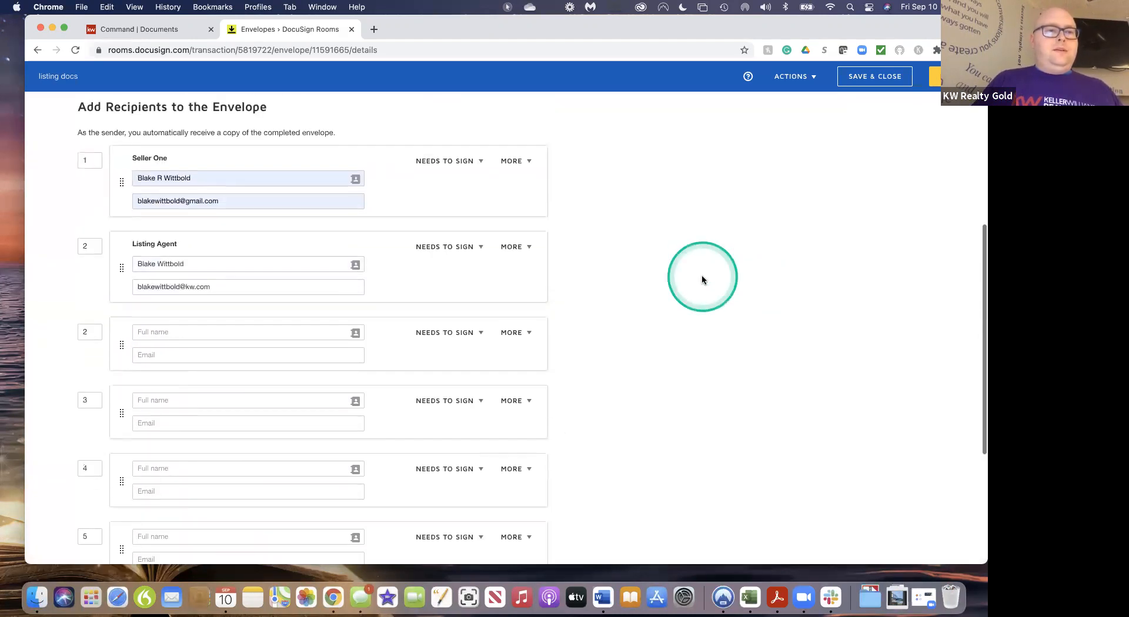
scroll(418, 194, "down", 1)
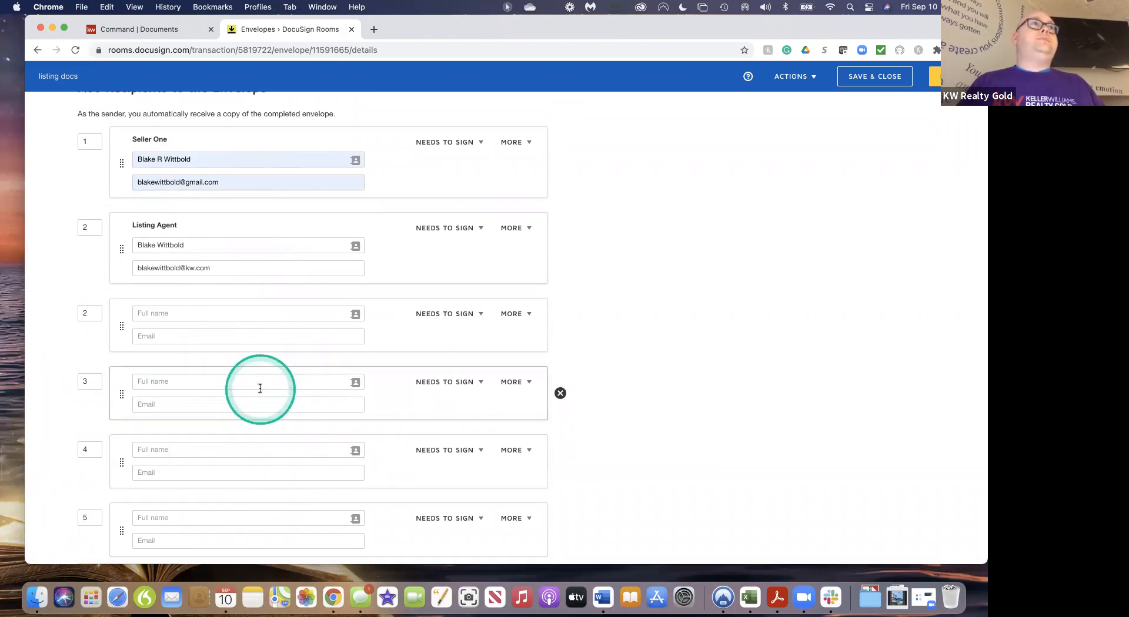
Set the Listing Agent's and the next recipient's routing order to 1
left_click(93, 228)
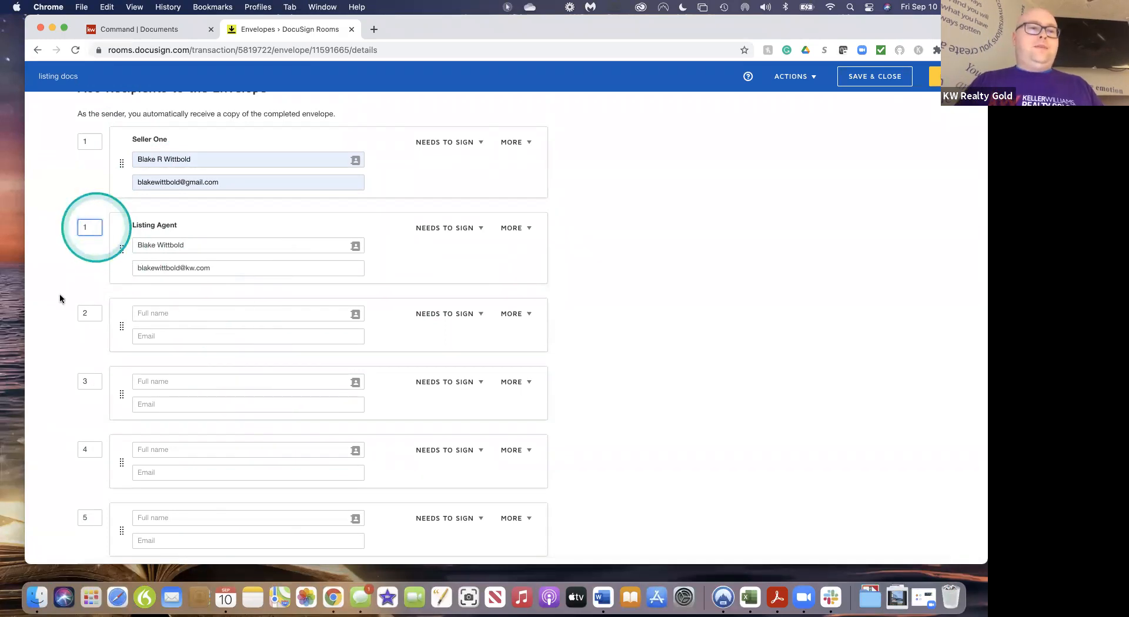
type("1")
left_click(88, 312)
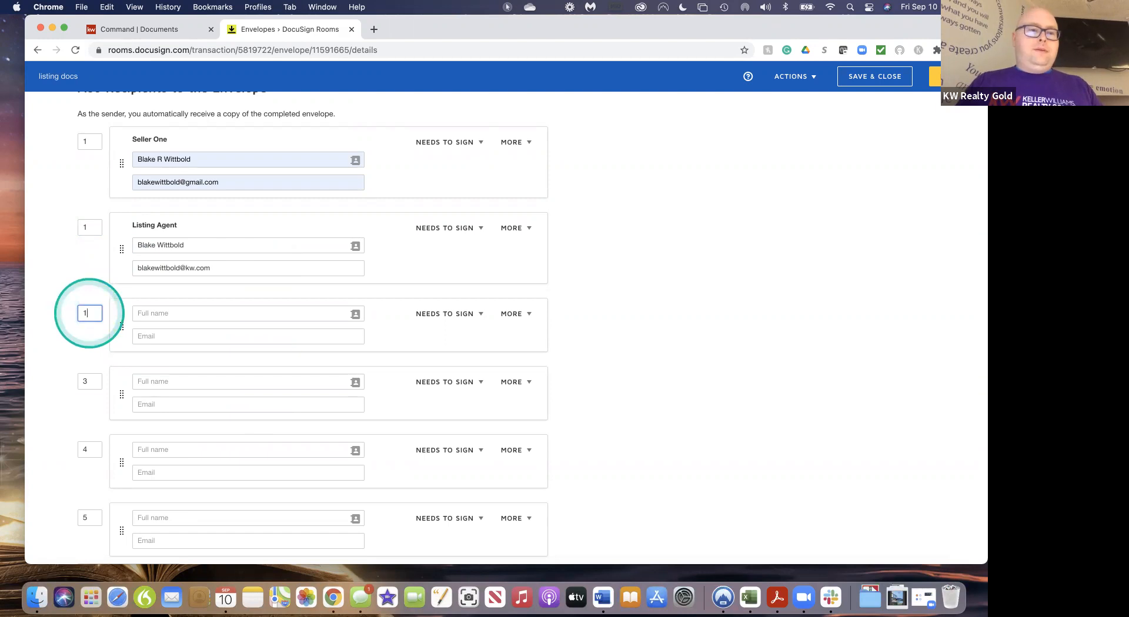
left_click(91, 382)
key("BackSpace")
type("1")
left_click(76, 395)
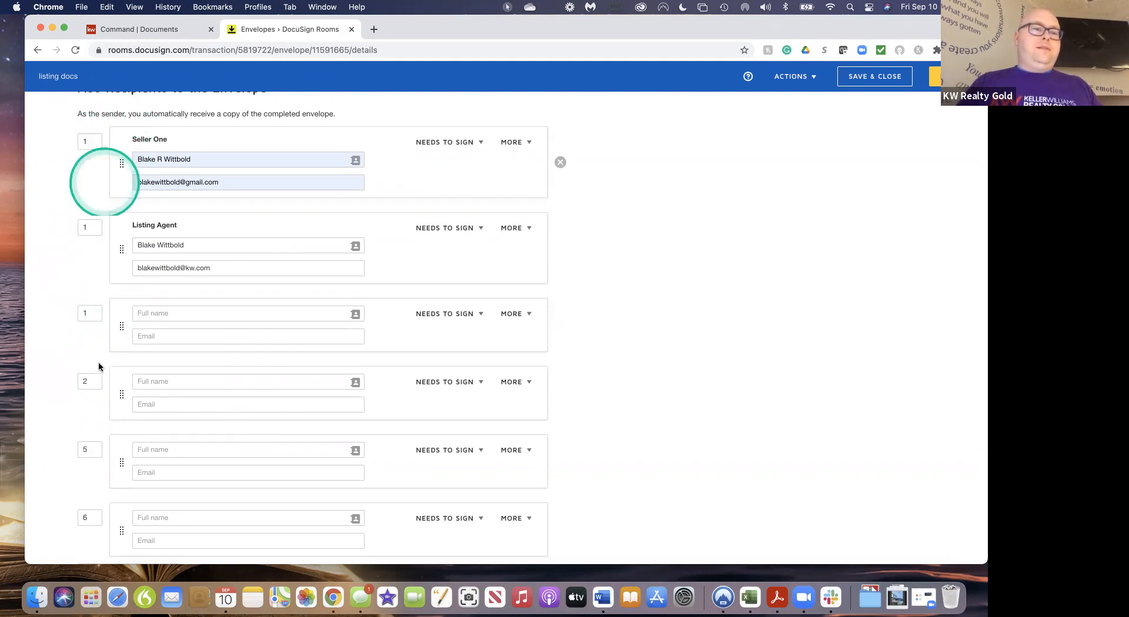
Change the fourth recipient's routing order to 1 as well
left_click(93, 382)
key("BackSpace")
type("1")
left_click(55, 417)
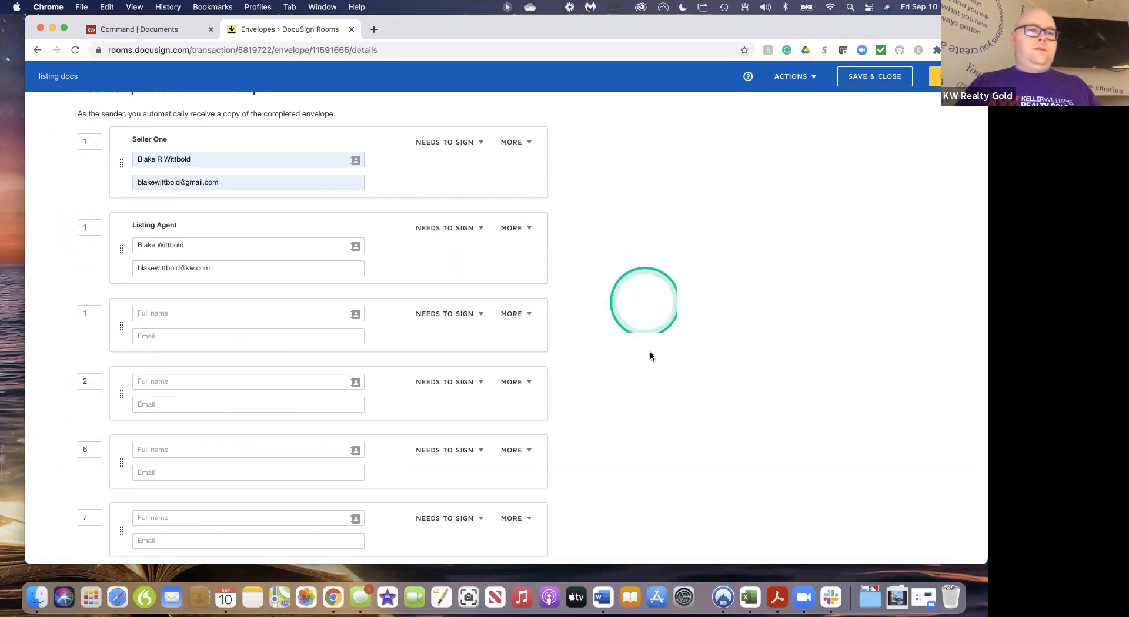
scroll(650, 391, "down", 2)
scroll(408, 292, "up", 3)
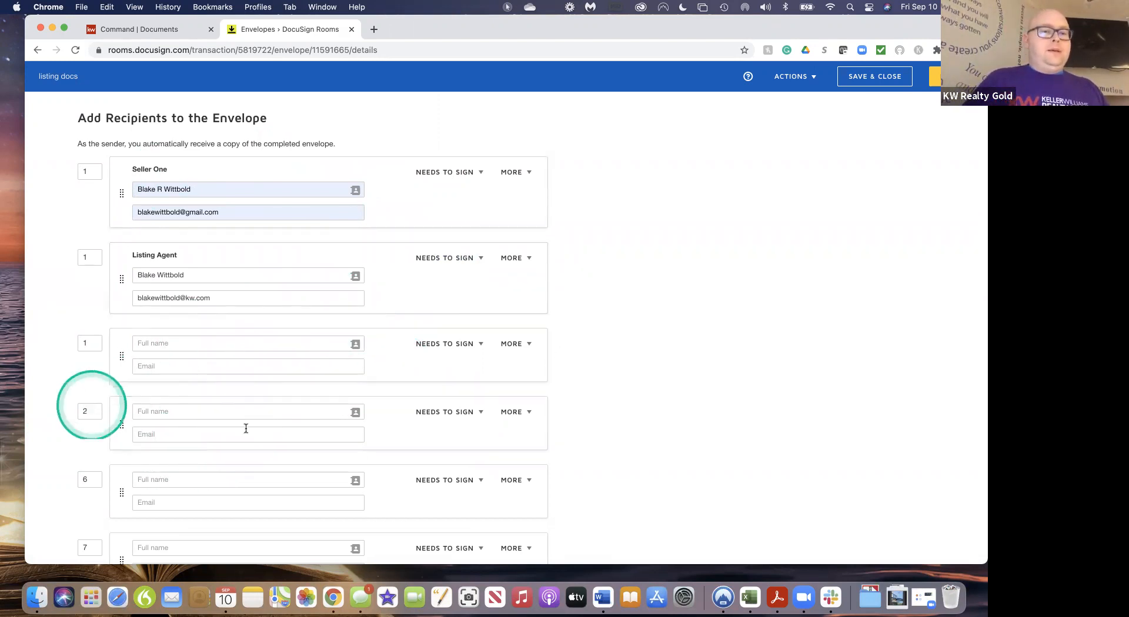
scroll(423, 428, "down", 3)
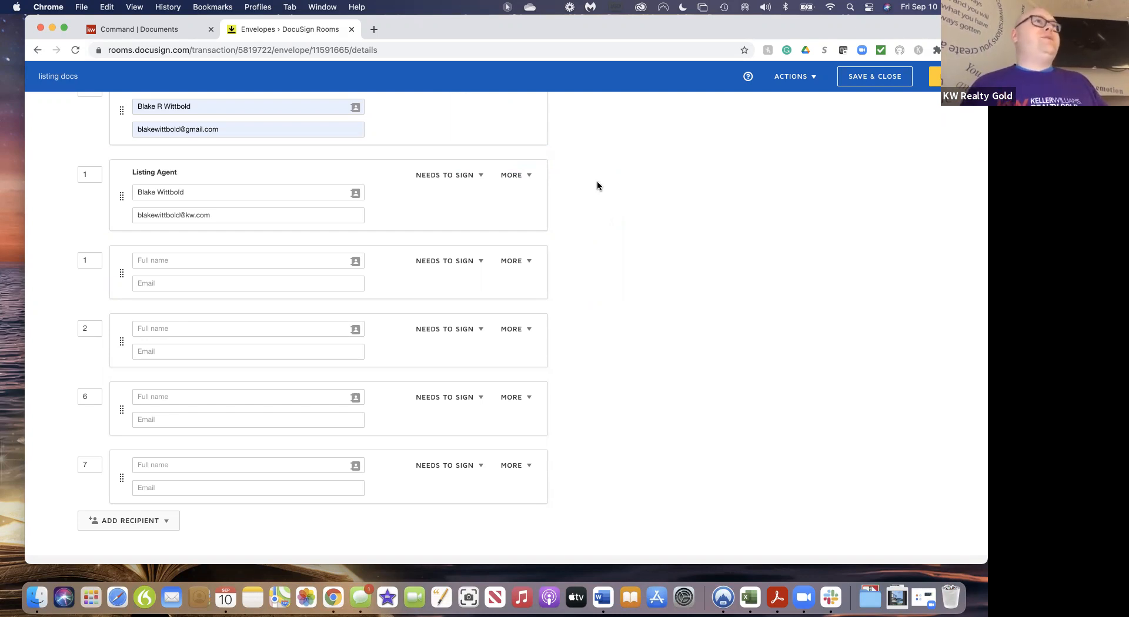
scroll(598, 181, "up", 5)
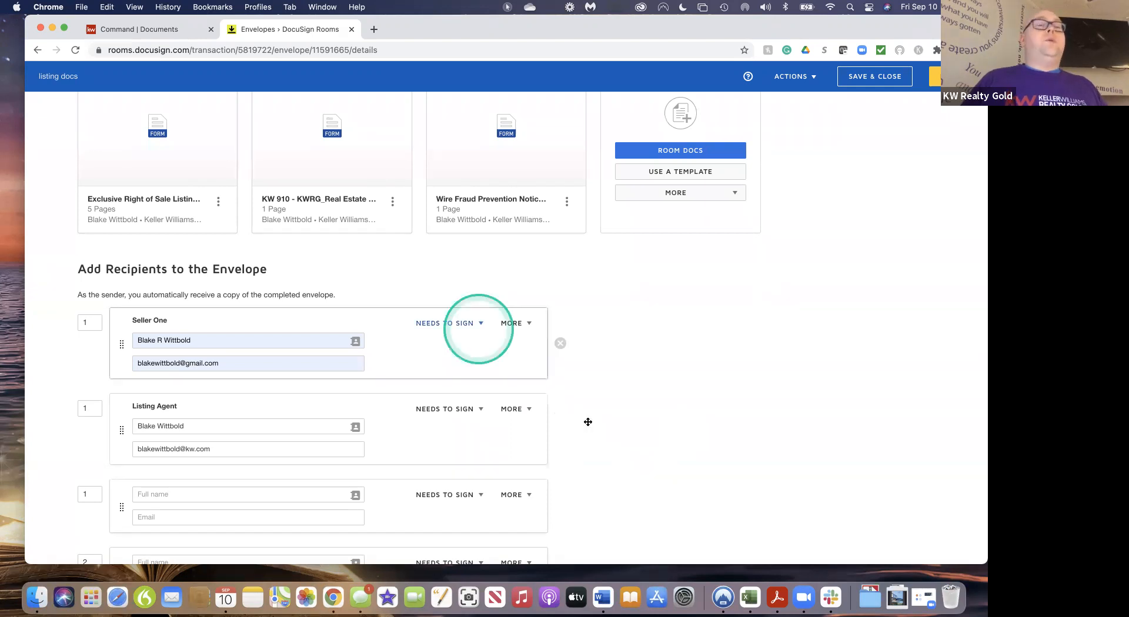
scroll(640, 373, "up", 3)
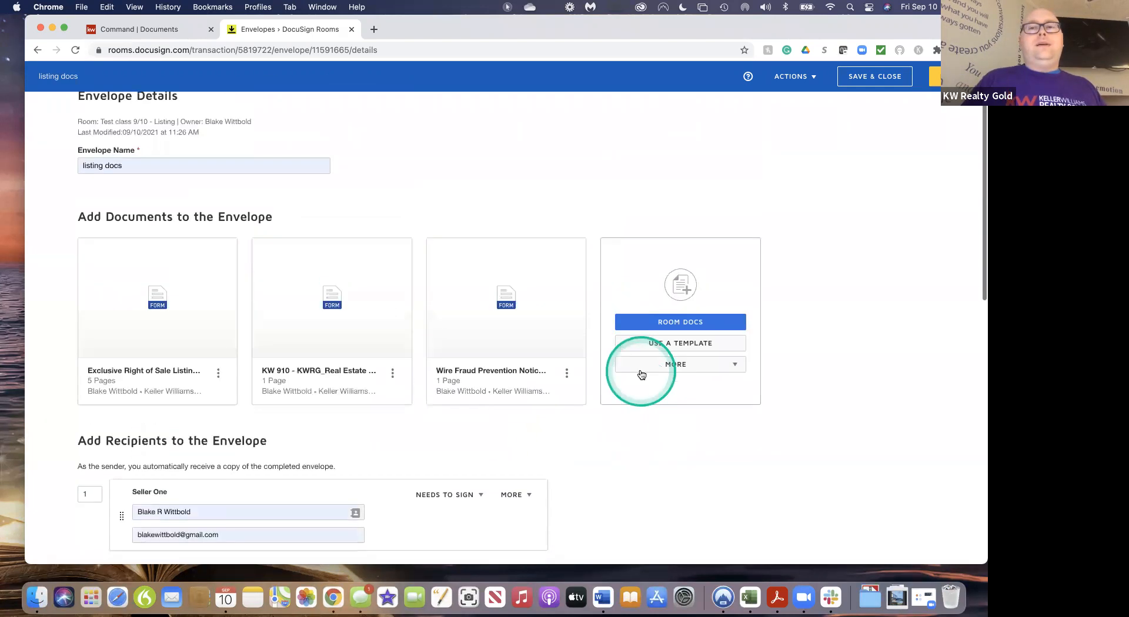
scroll(639, 372, "down", 4)
scroll(640, 373, "up", 4)
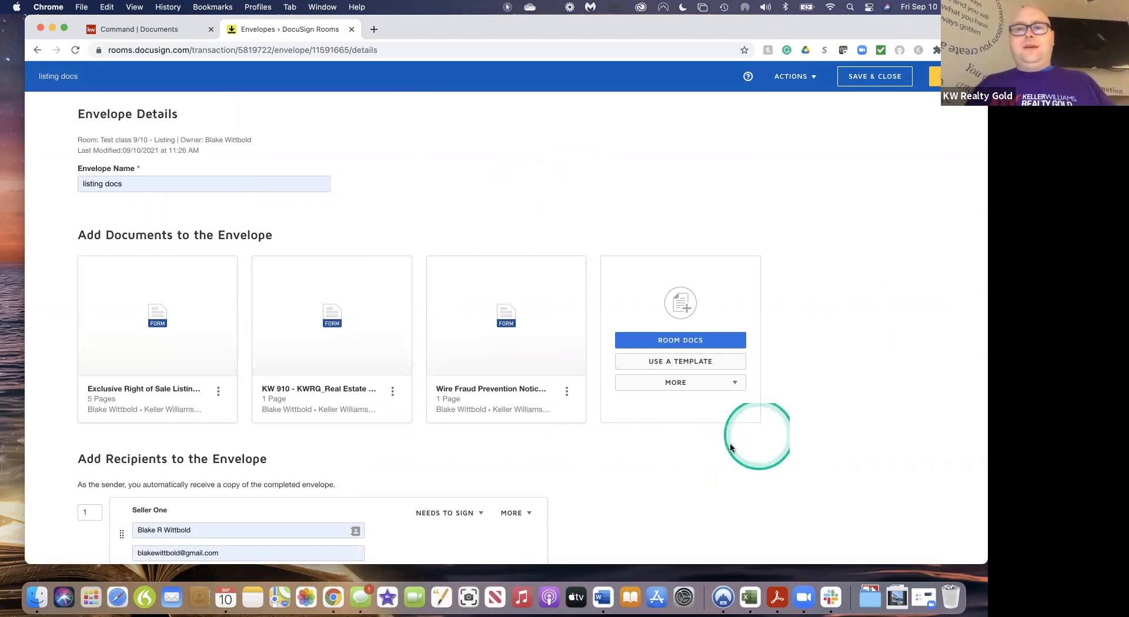
scroll(583, 471, "down", 3)
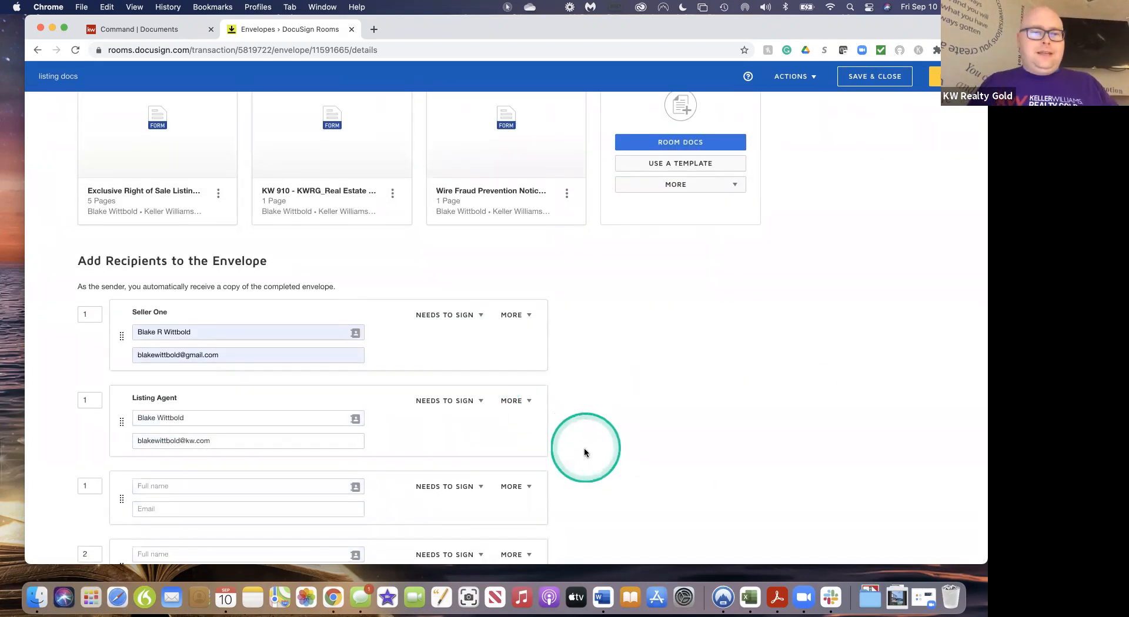
left_click(560, 500)
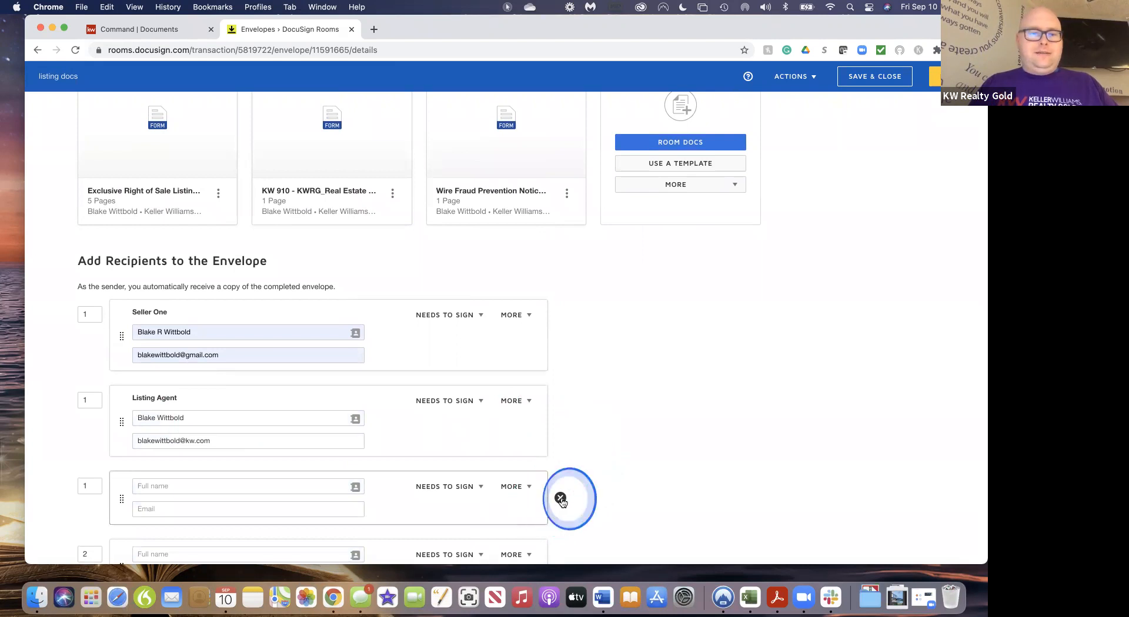
Remove the last extra blank recipient and fill in the remaining one's full name and e-mail
left_click(561, 500)
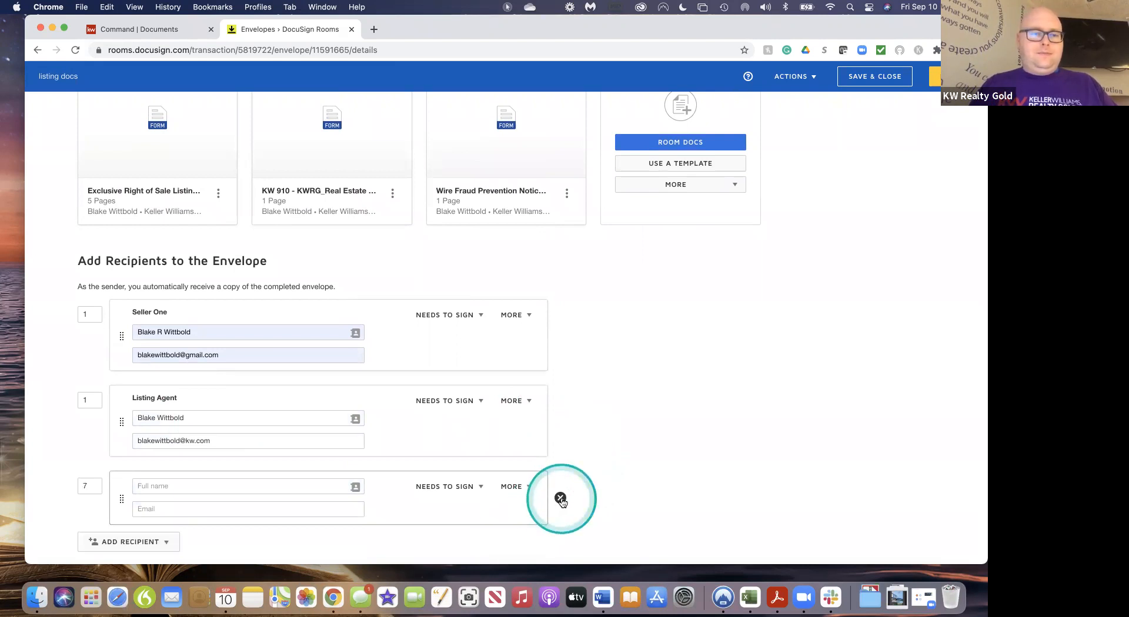
left_click(181, 488)
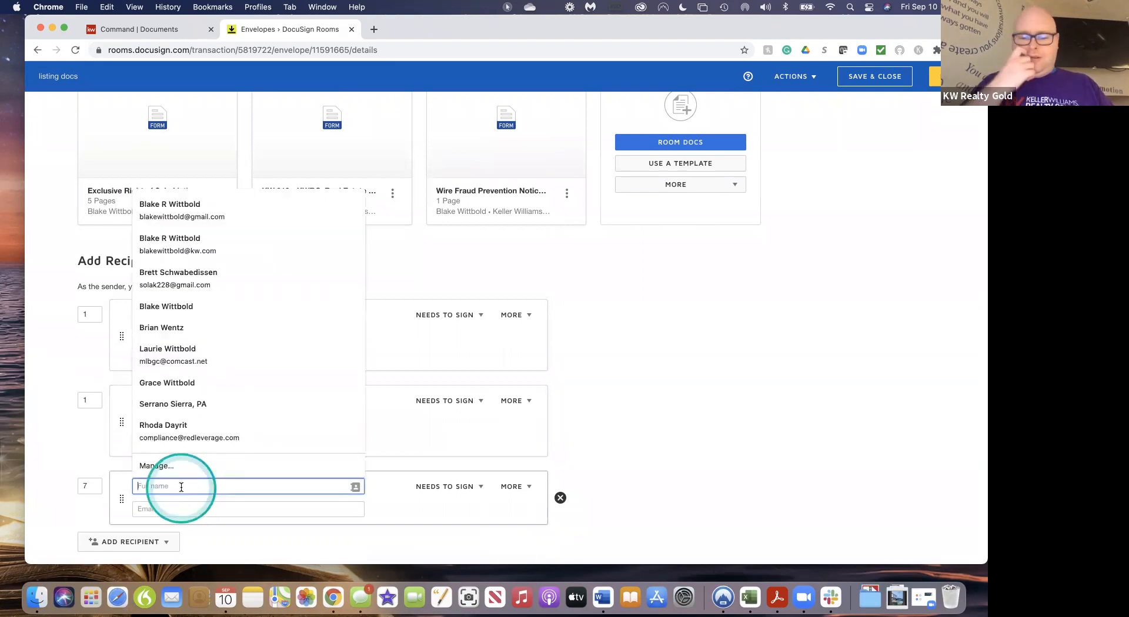
type("Bl")
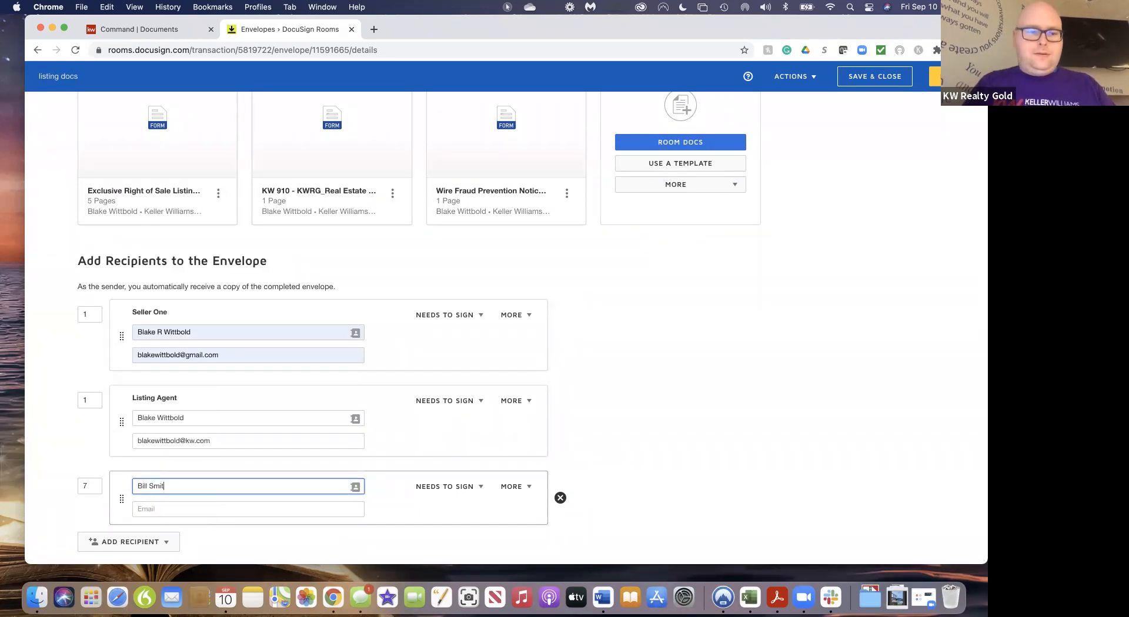
left_click(165, 505)
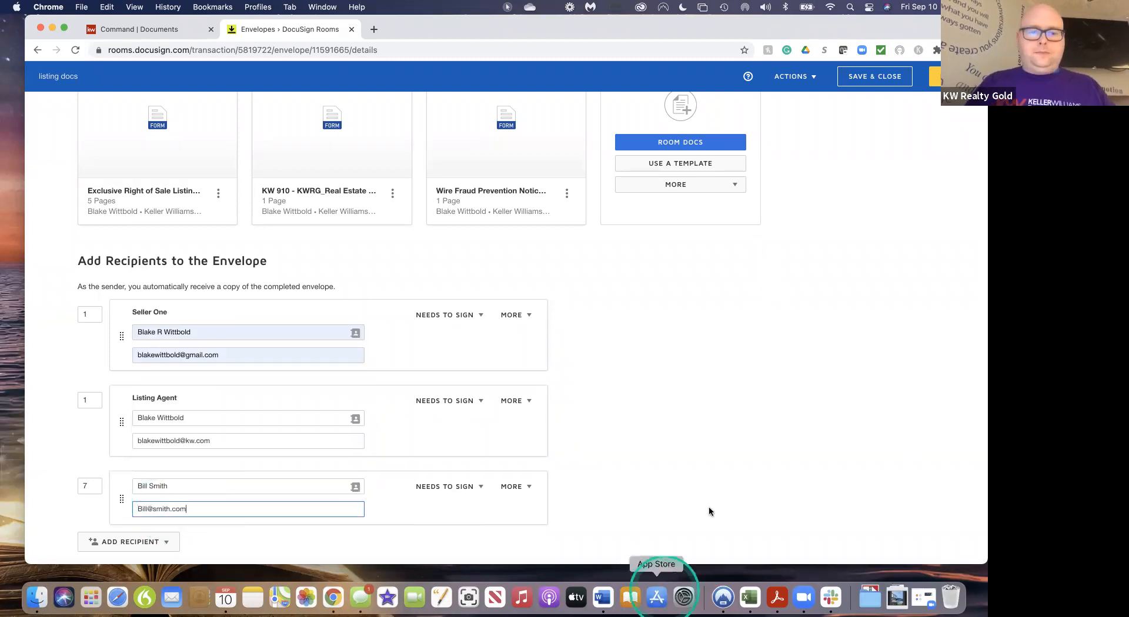
left_click(763, 328)
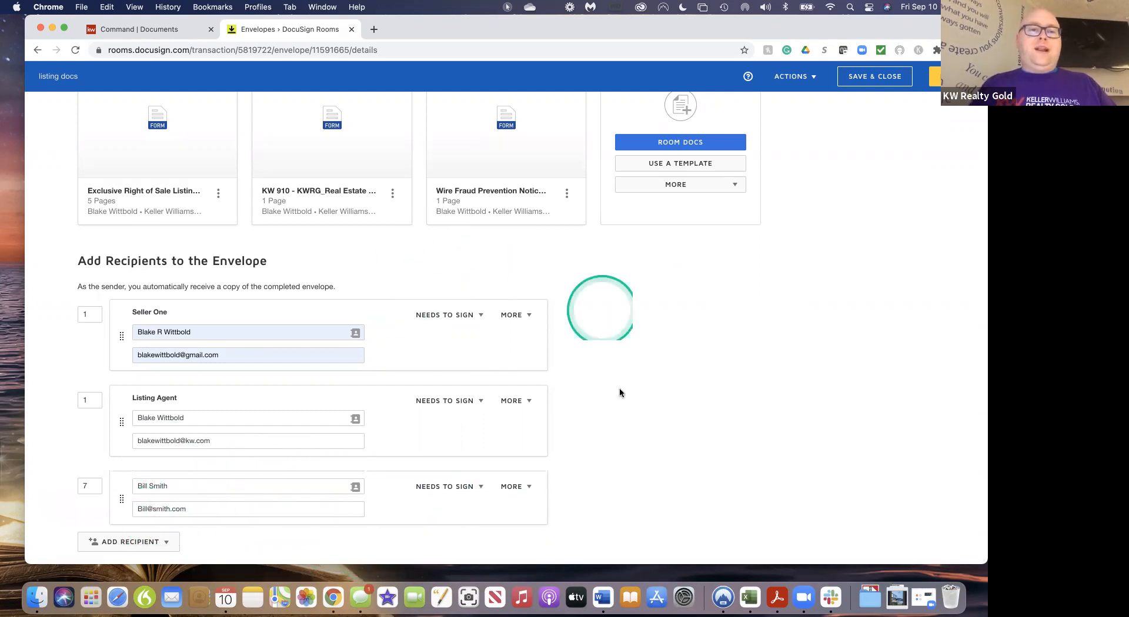
scroll(637, 441, "up", 2)
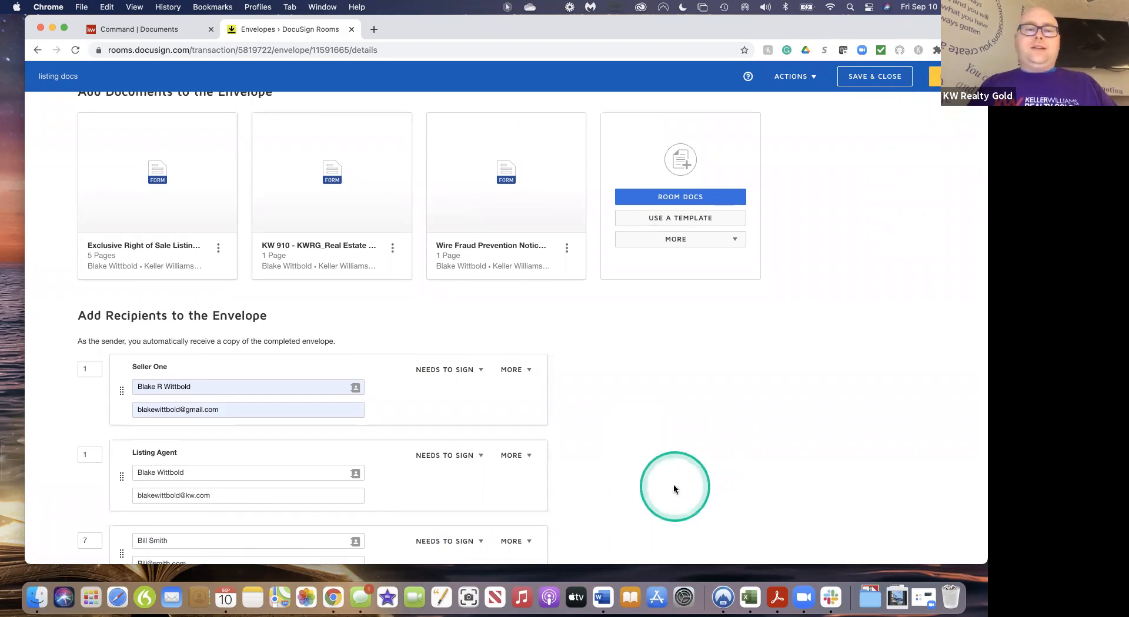
scroll(670, 487, "down", 5)
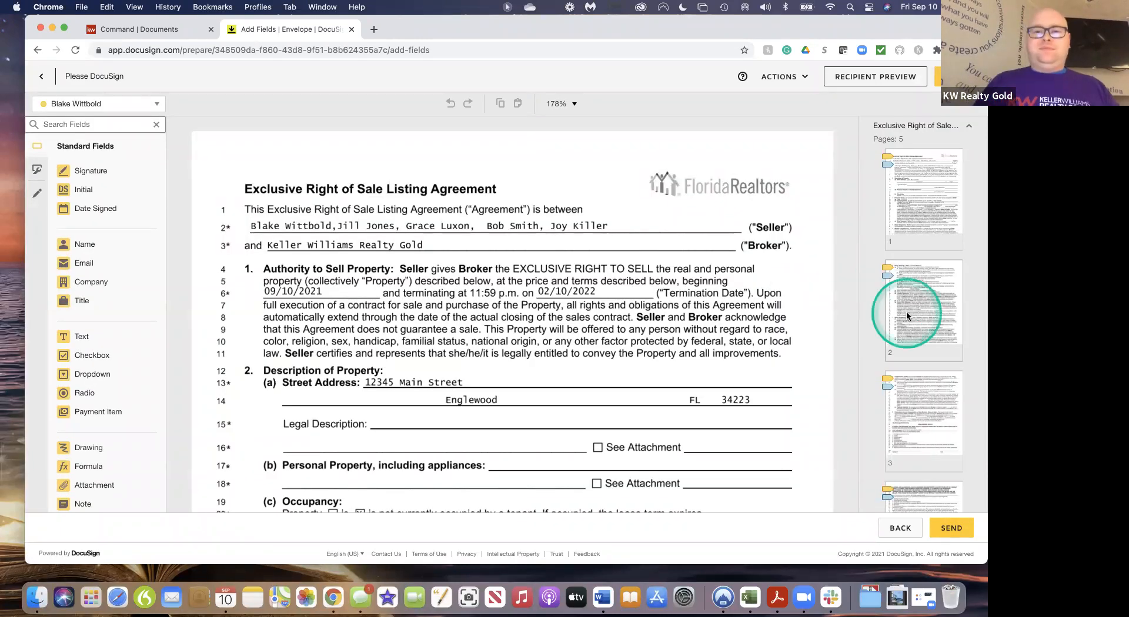
scroll(665, 379, "down", 4)
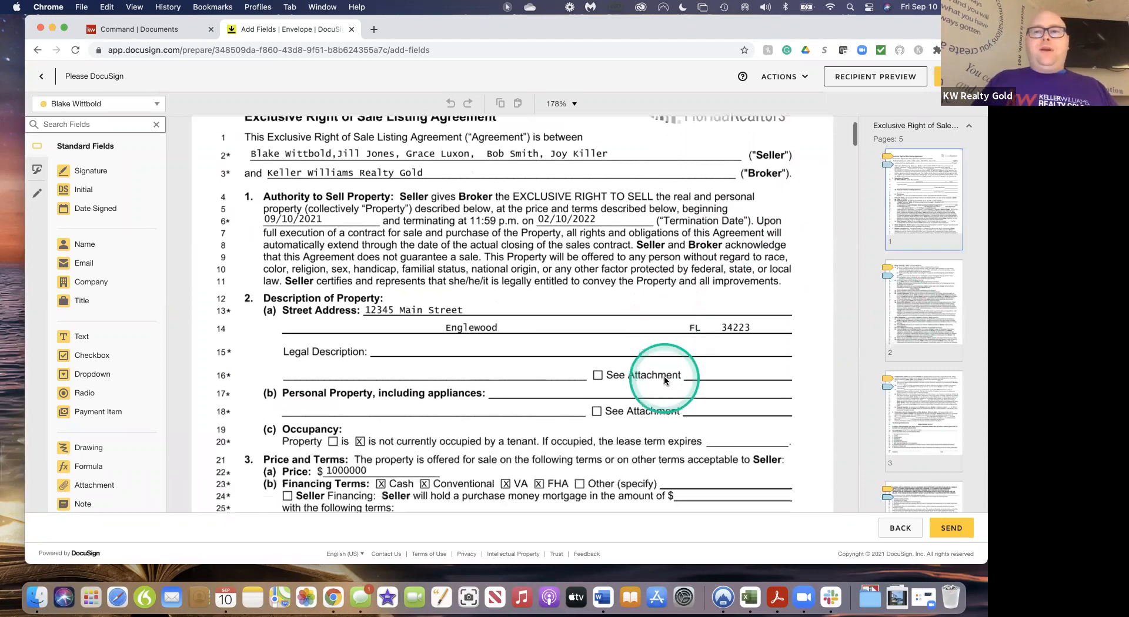
scroll(665, 380, "down", 9)
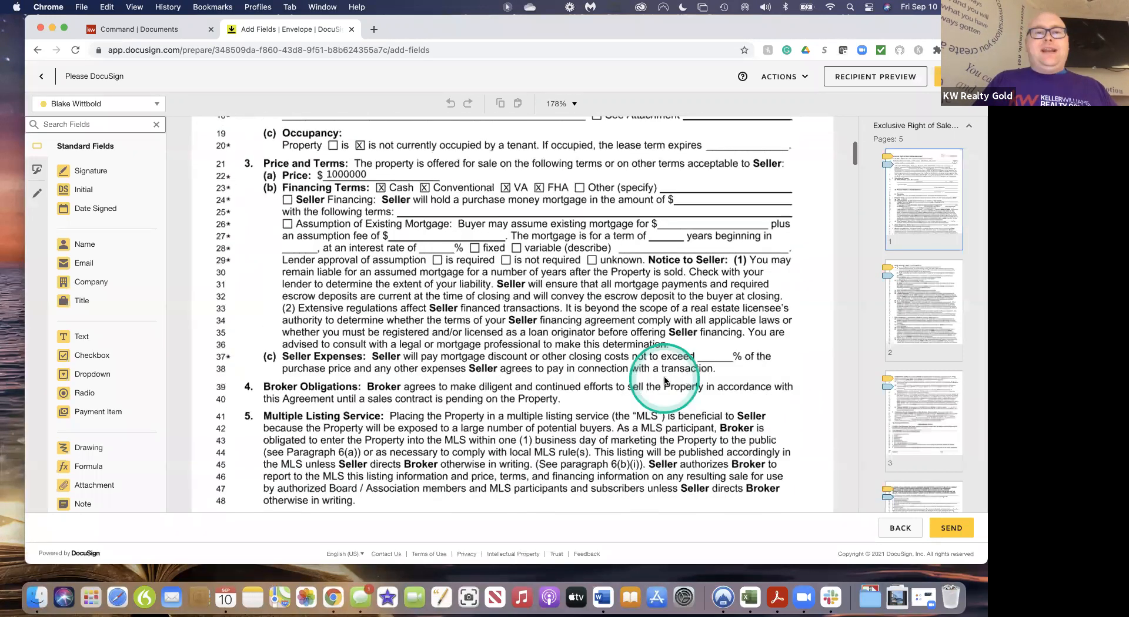
scroll(664, 379, "up", 12)
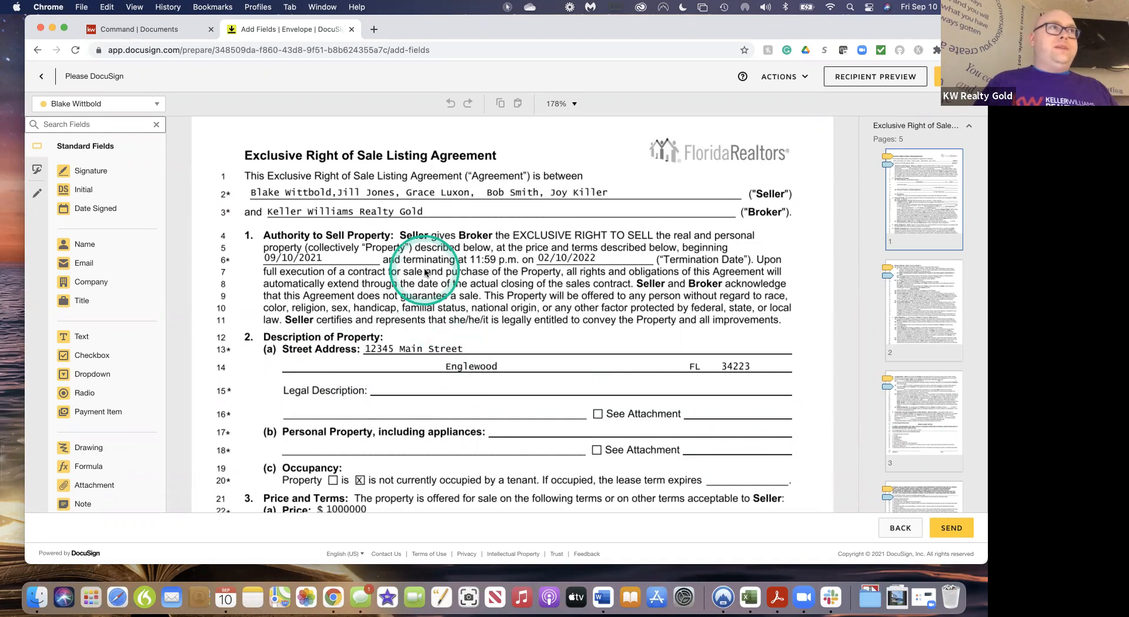
scroll(516, 319, "down", 3)
scroll(516, 319, "up", 4)
scroll(516, 319, "up", 1)
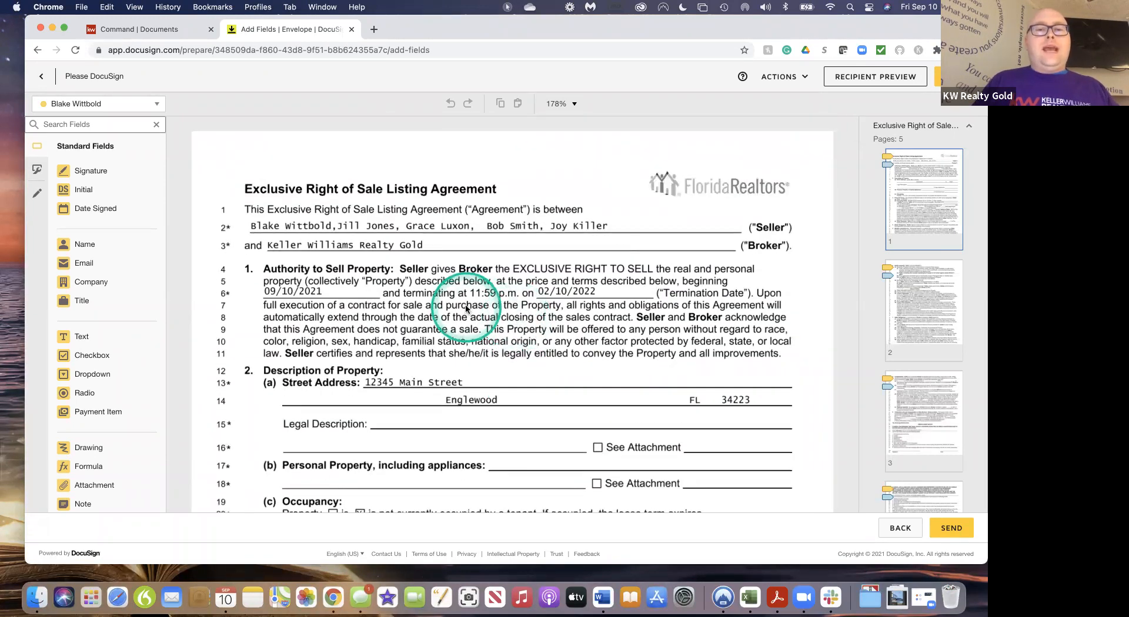
scroll(451, 369, "down", 10)
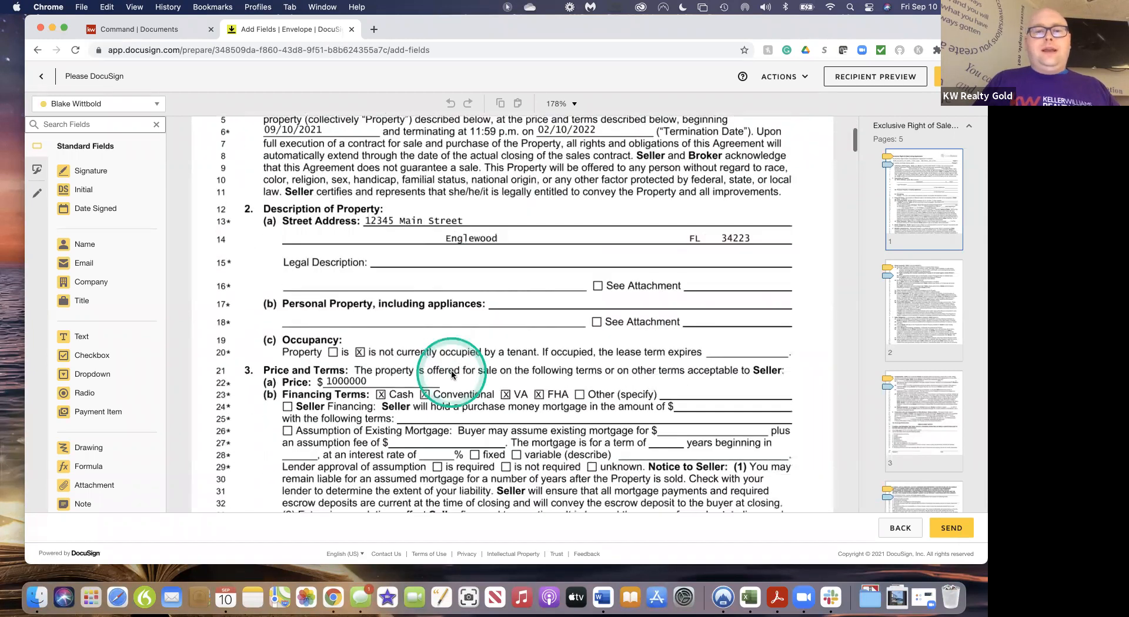
scroll(452, 374, "down", 6)
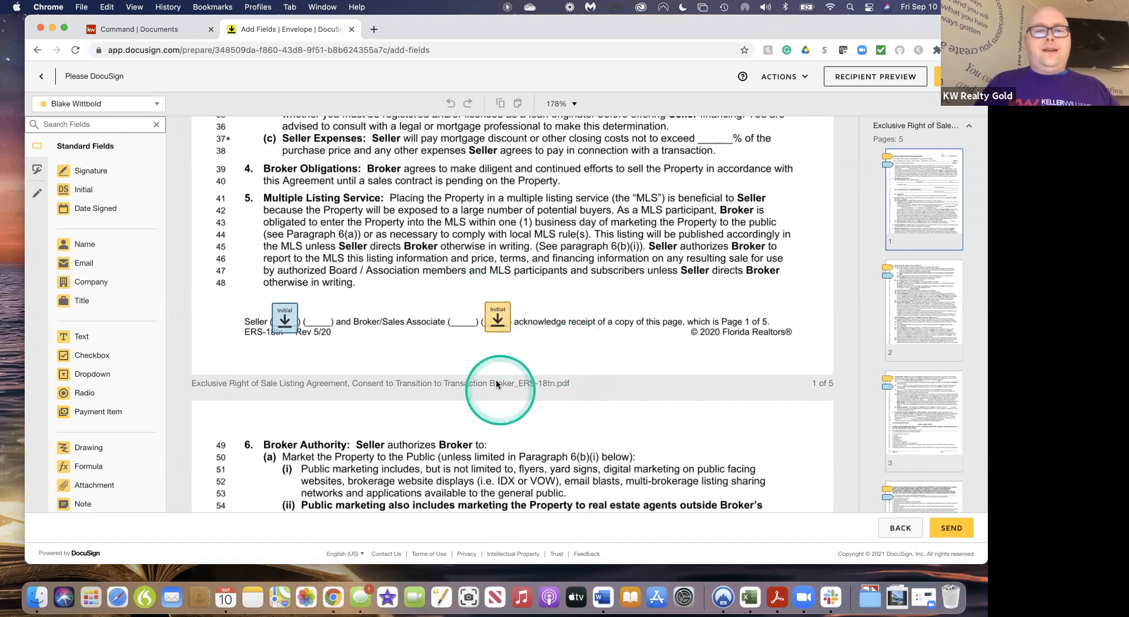
scroll(488, 364, "down", 4)
scroll(497, 385, "down", 8)
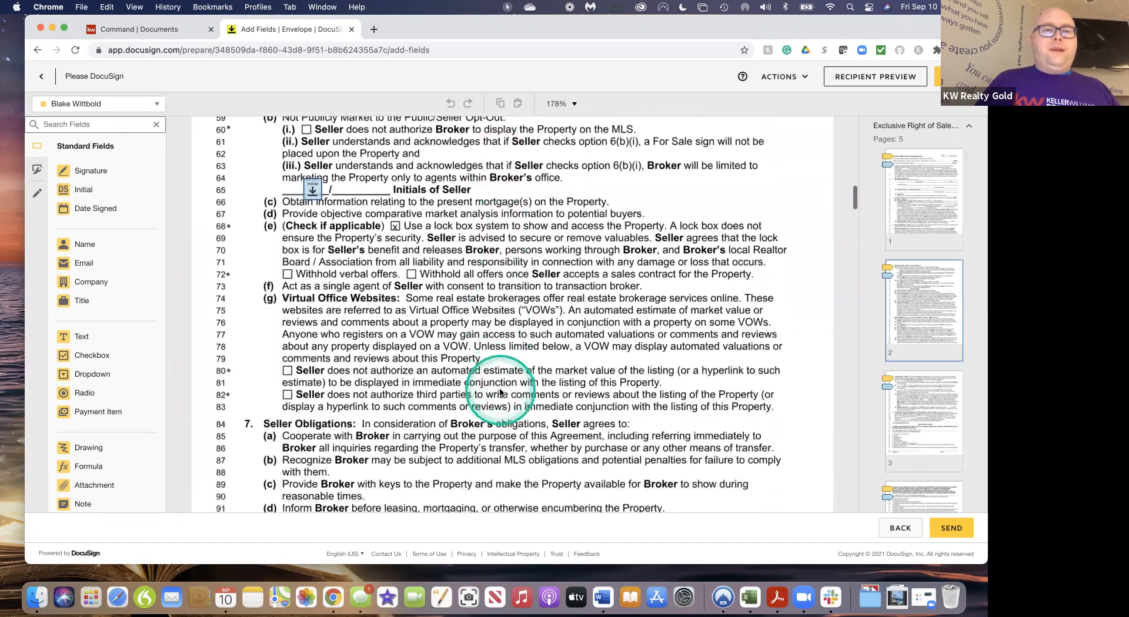
scroll(501, 392, "down", 7)
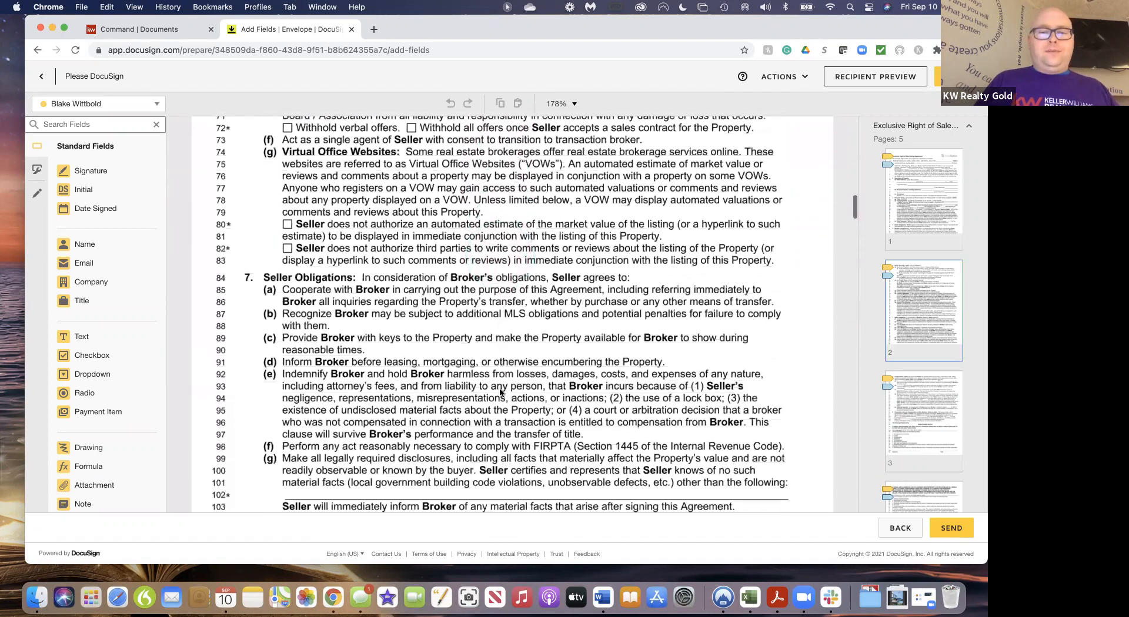
scroll(500, 392, "down", 10)
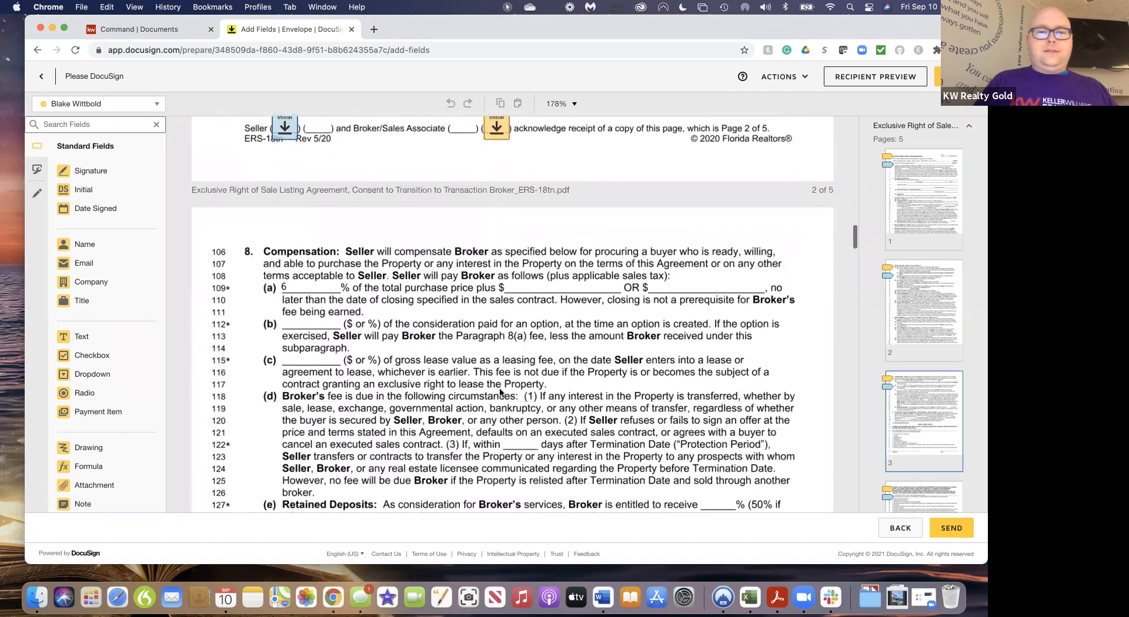
scroll(500, 393, "down", 14)
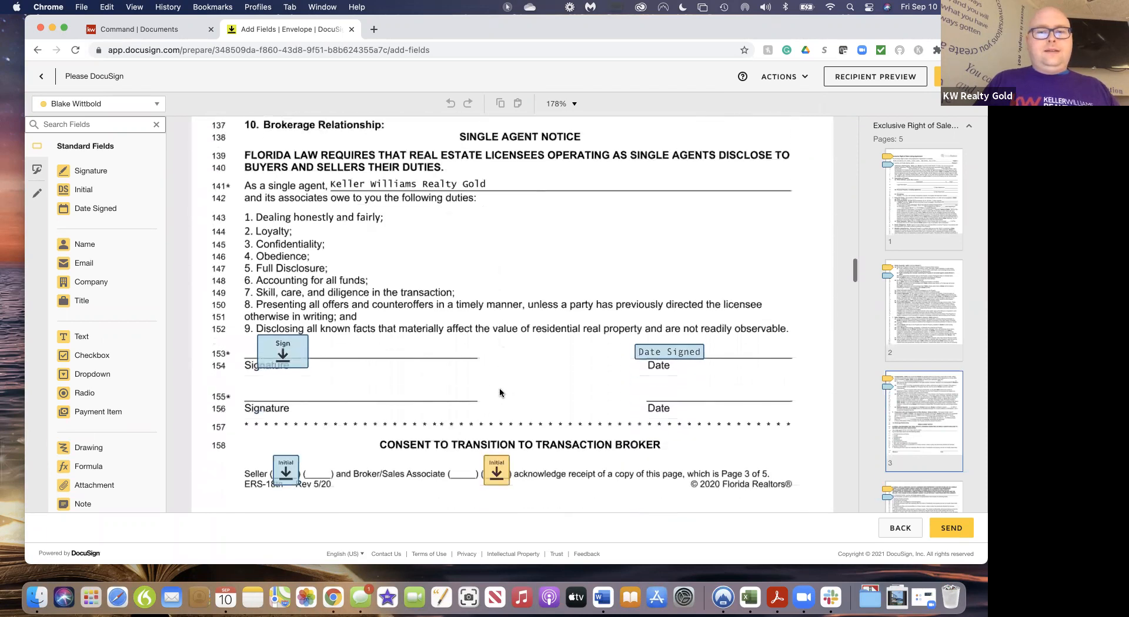
scroll(500, 393, "down", 1)
scroll(499, 393, "up", 3)
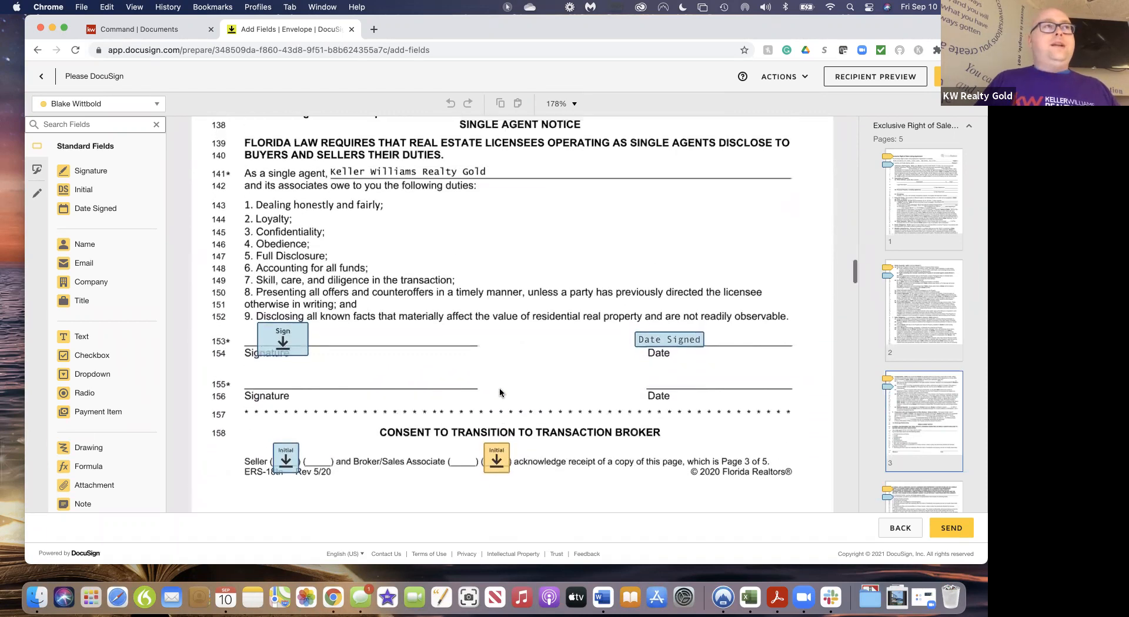
scroll(499, 392, "up", 1)
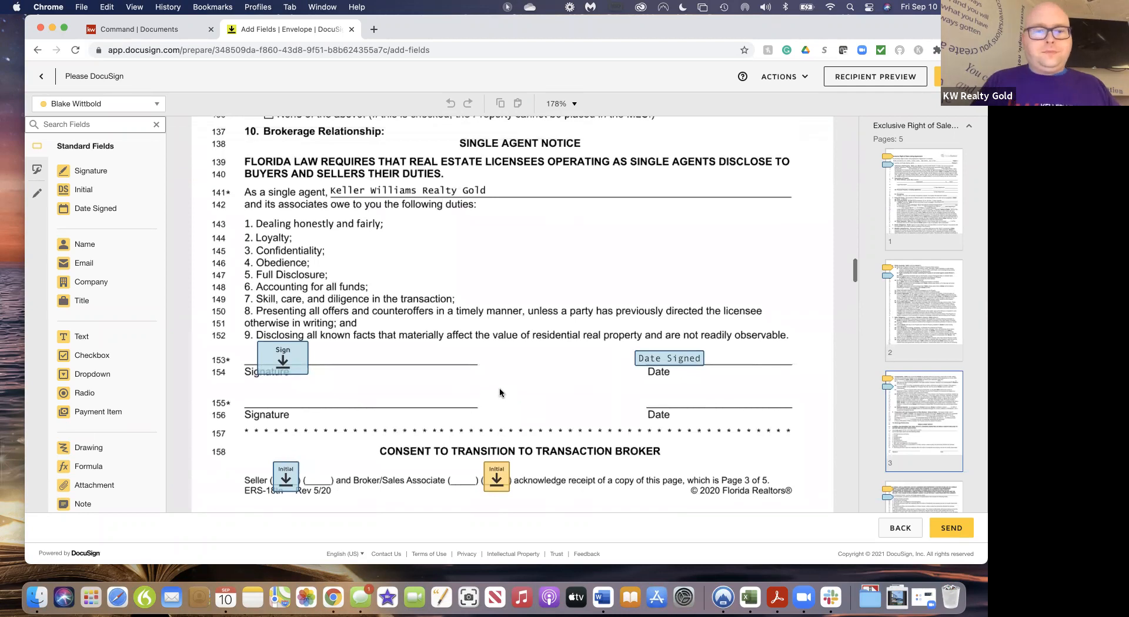
left_click(517, 304)
scroll(517, 304, "up", 15)
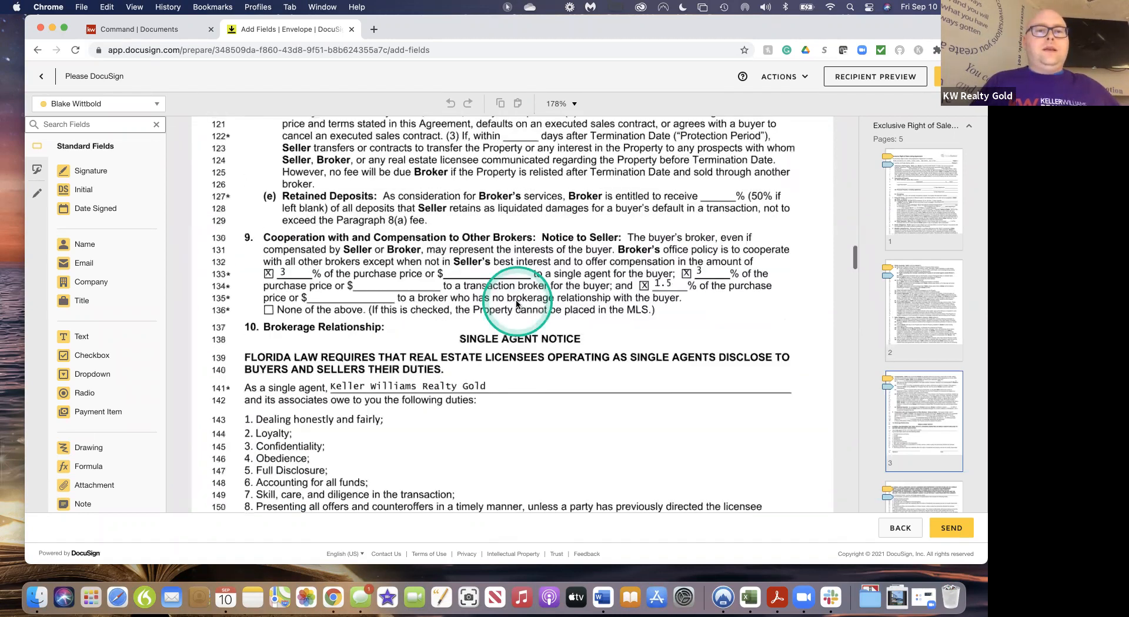
scroll(516, 304, "up", 15)
scroll(517, 304, "up", 1)
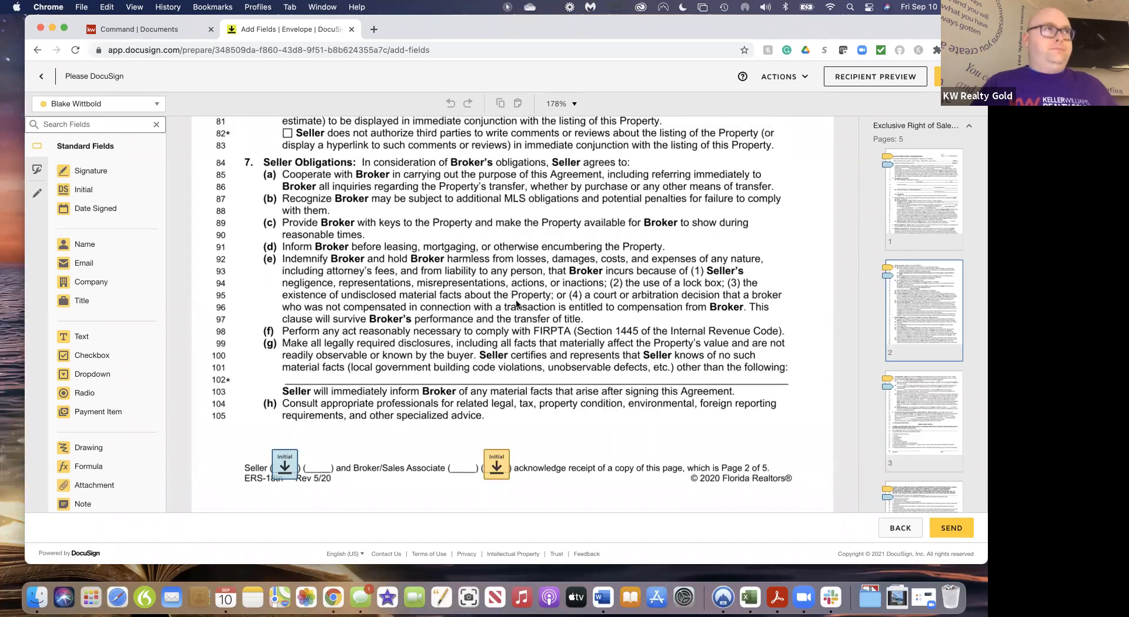
scroll(516, 304, "down", 15)
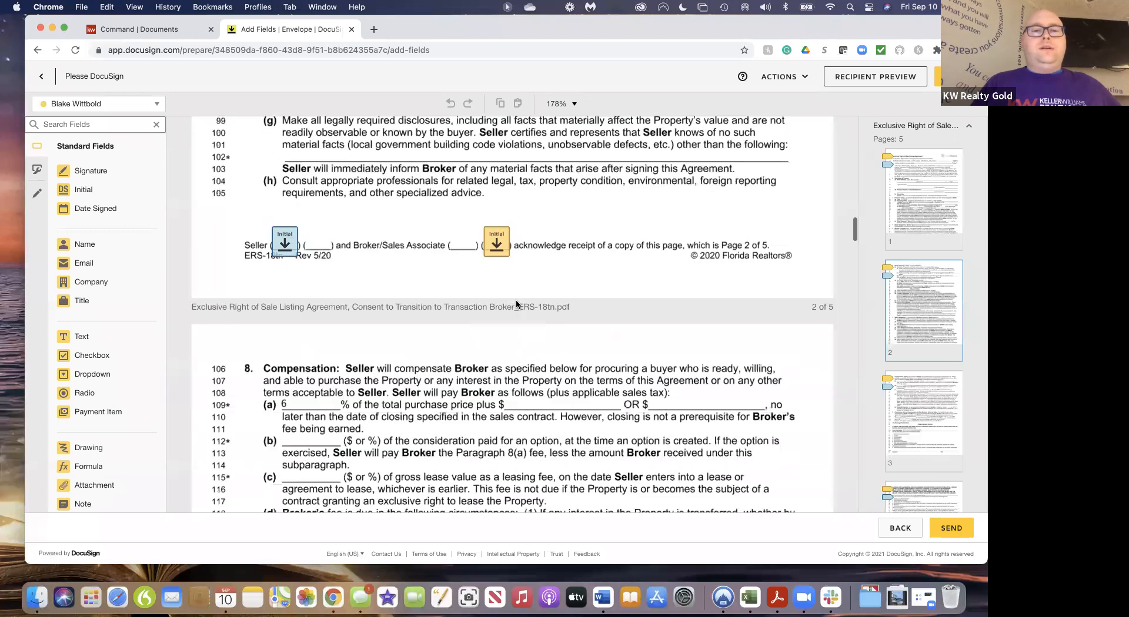
scroll(516, 304, "down", 20)
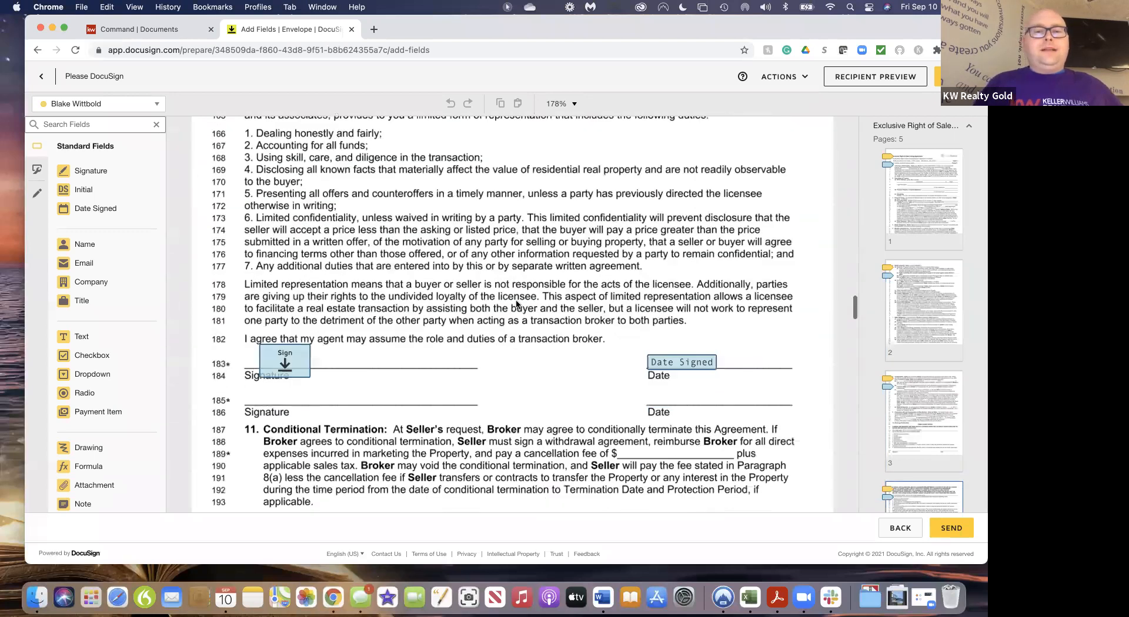
scroll(516, 304, "down", 20)
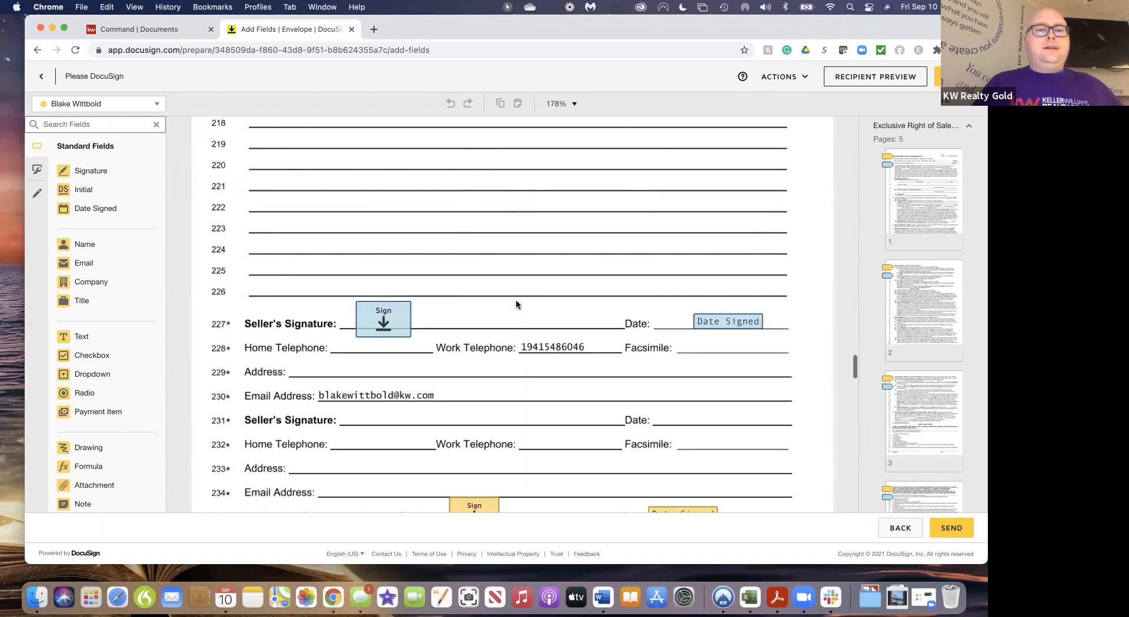
scroll(516, 304, "down", 1)
Delete the existing seller Sign and Date Signed fields on line 227
left_click(380, 193)
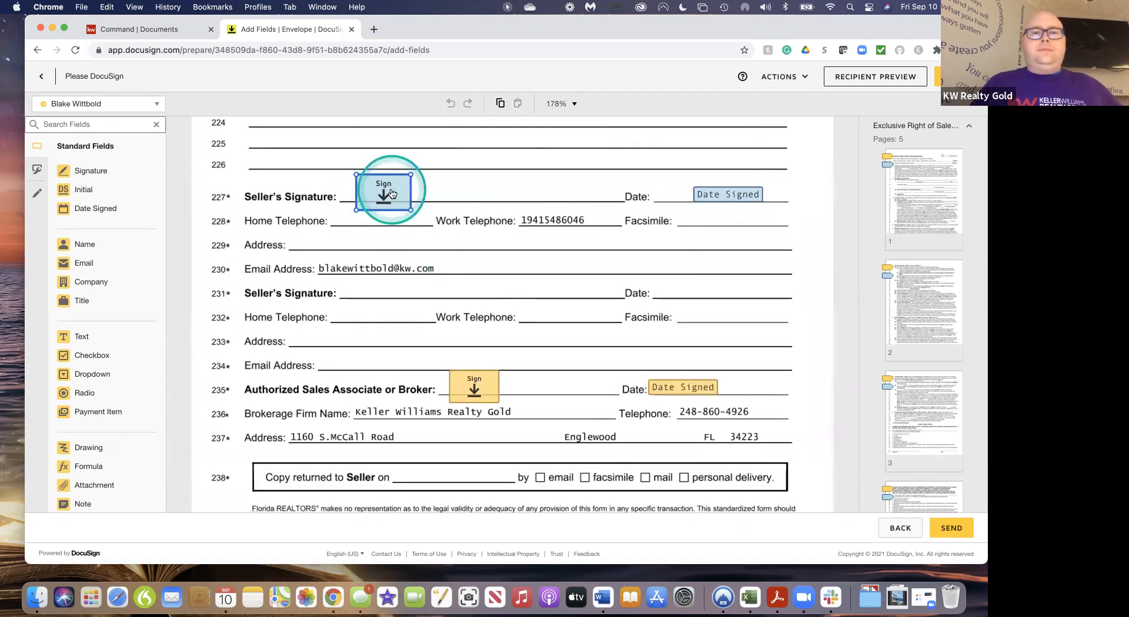
left_click(939, 499)
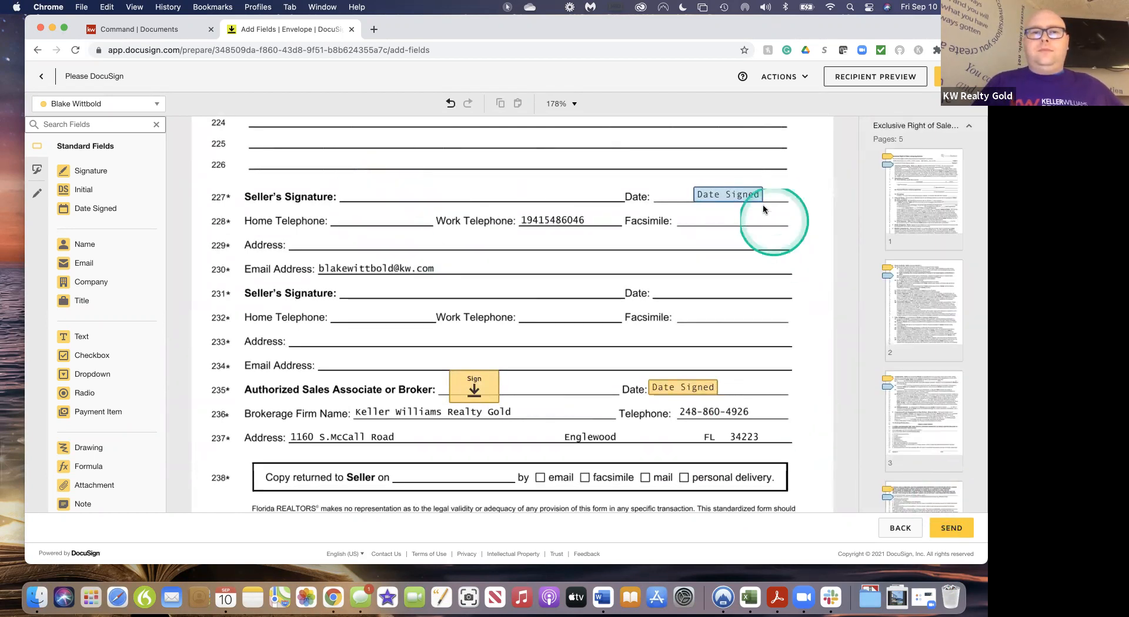
left_click(745, 197)
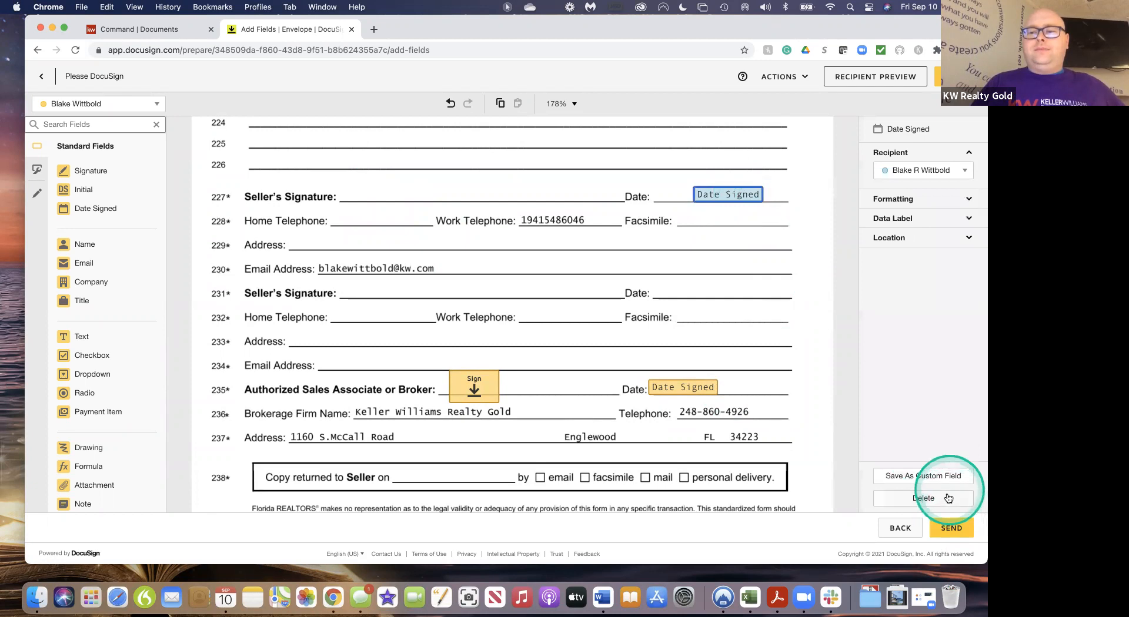
left_click(923, 498)
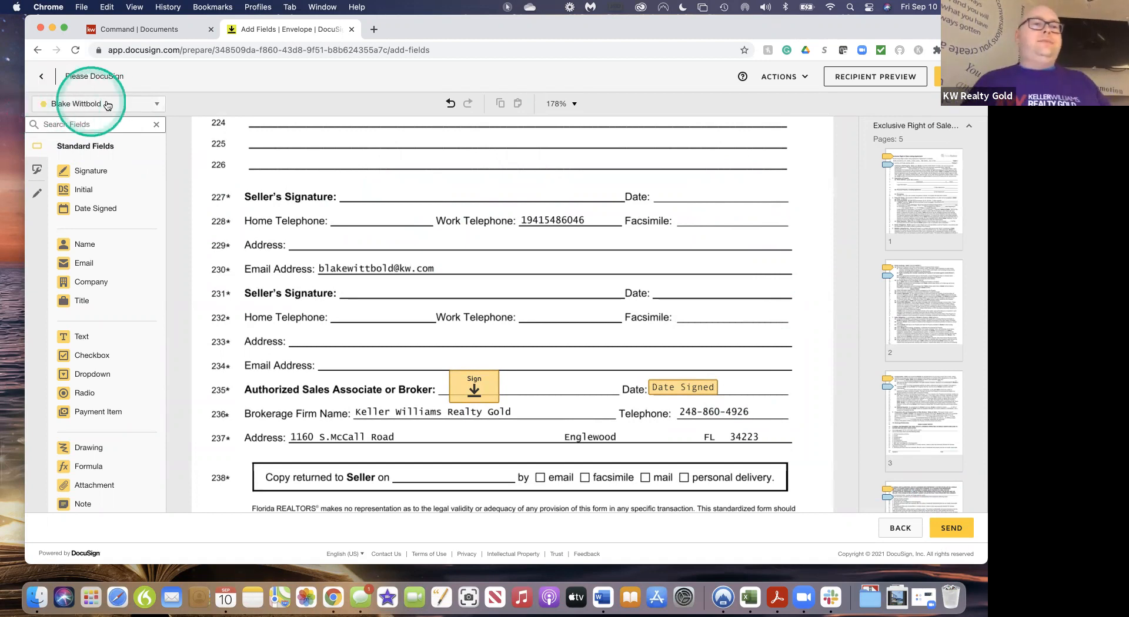
Place new Signature and Date Signed fields on line 227 for the second recipient
left_click(148, 105)
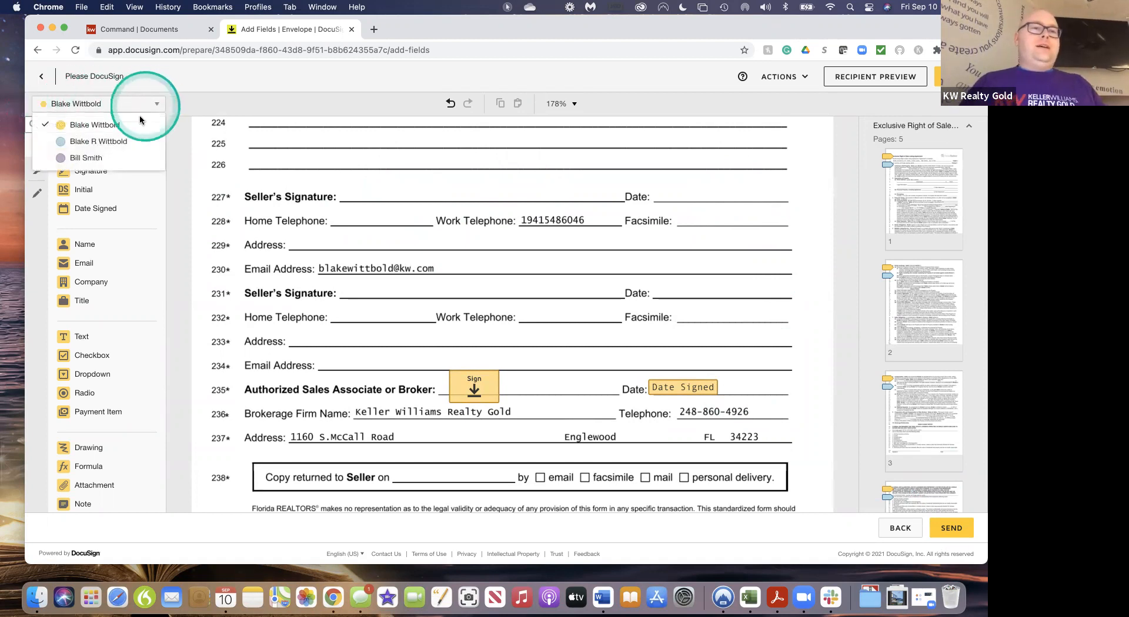
left_click(125, 142)
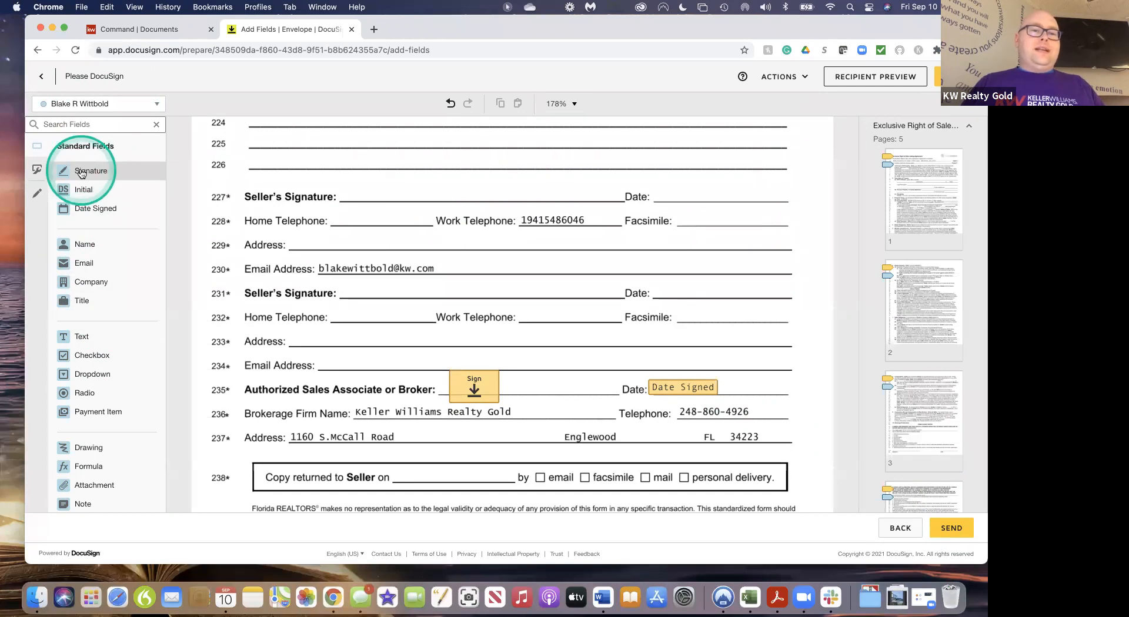
left_click_drag(81, 173, 364, 174)
left_click_drag(86, 215, 669, 194)
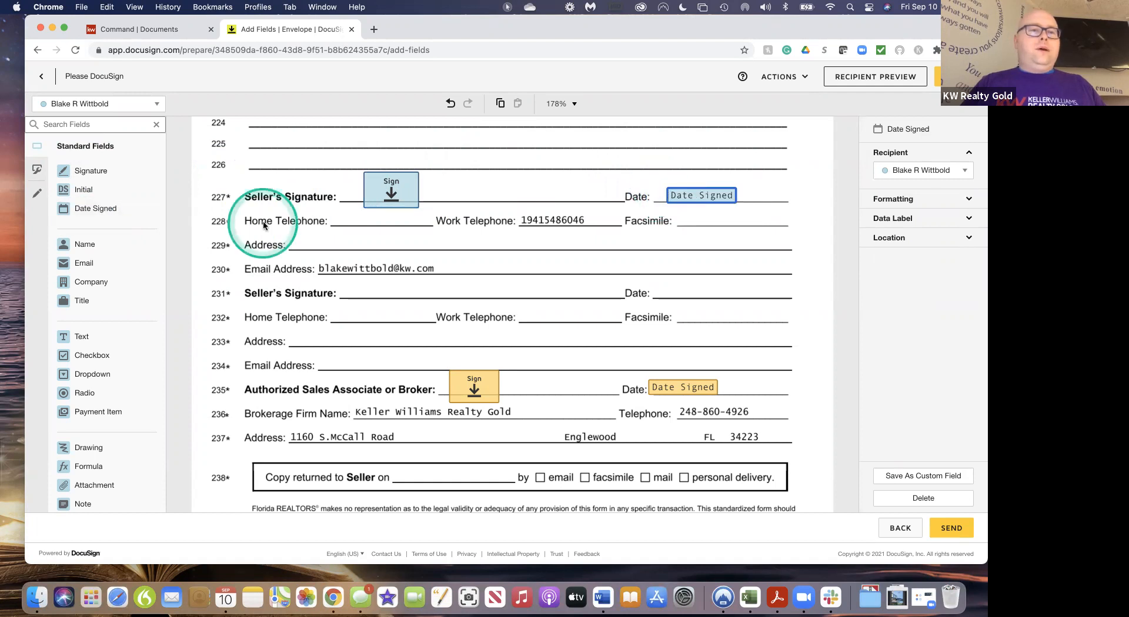
left_click(154, 106)
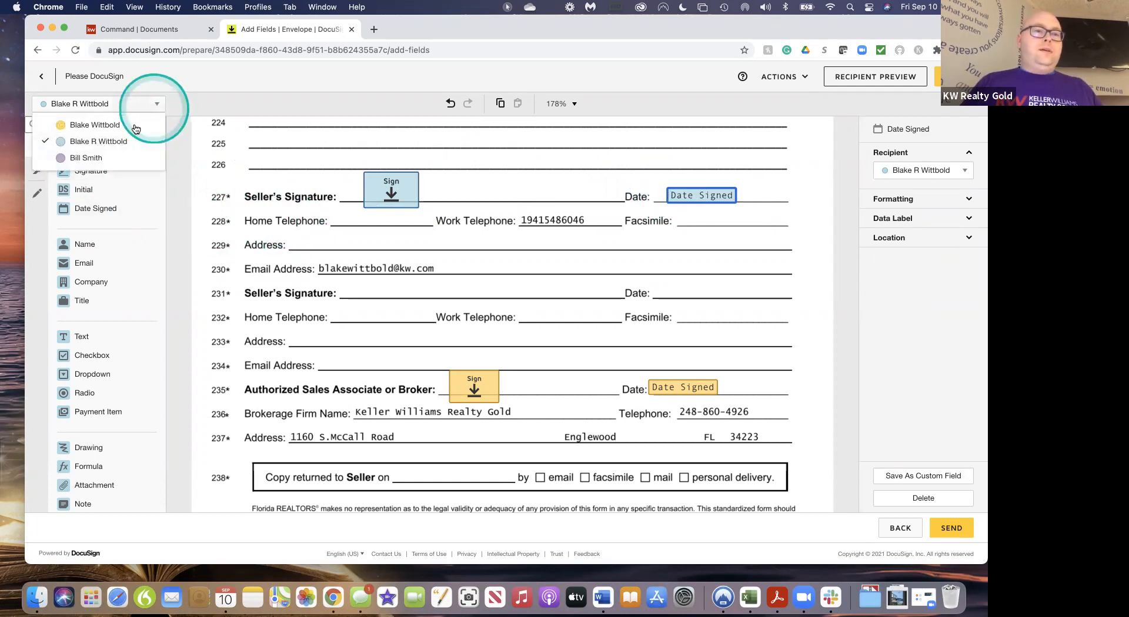
Add Signature and Date Signed fields on line 227 for the third recipient
left_click(90, 158)
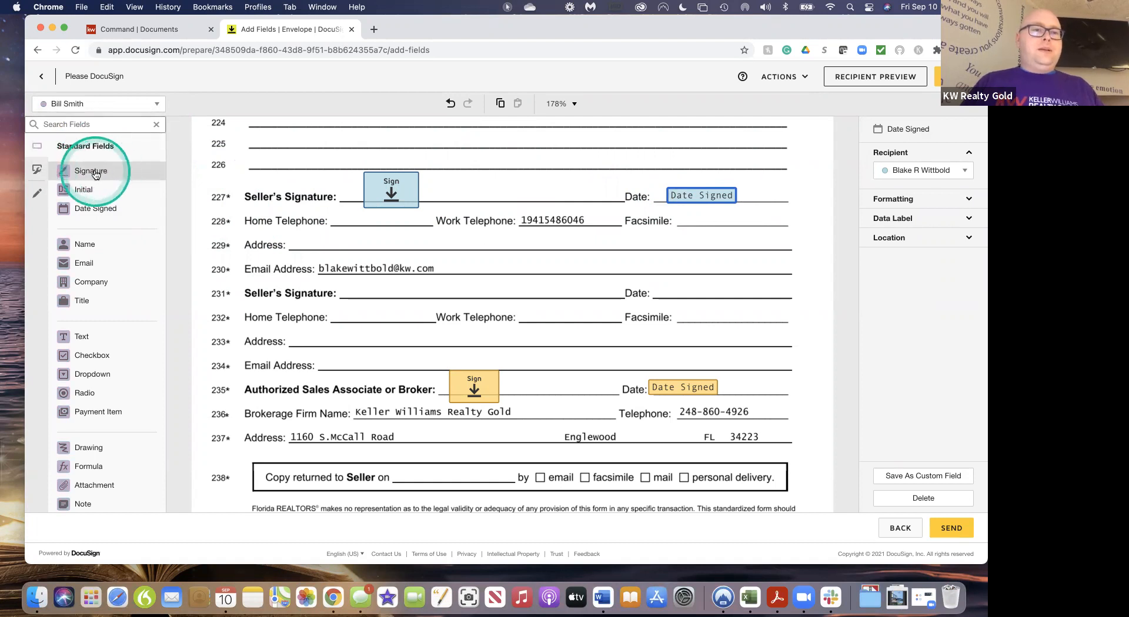
mouse_move(91, 176)
left_mouse_down()
mouse_move(495, 167)
mouse_move(487, 174)
left_mouse_up()
mouse_move(89, 207)
left_mouse_down()
mouse_move(348, 226)
mouse_move(595, 217)
mouse_move(748, 191)
left_mouse_up()
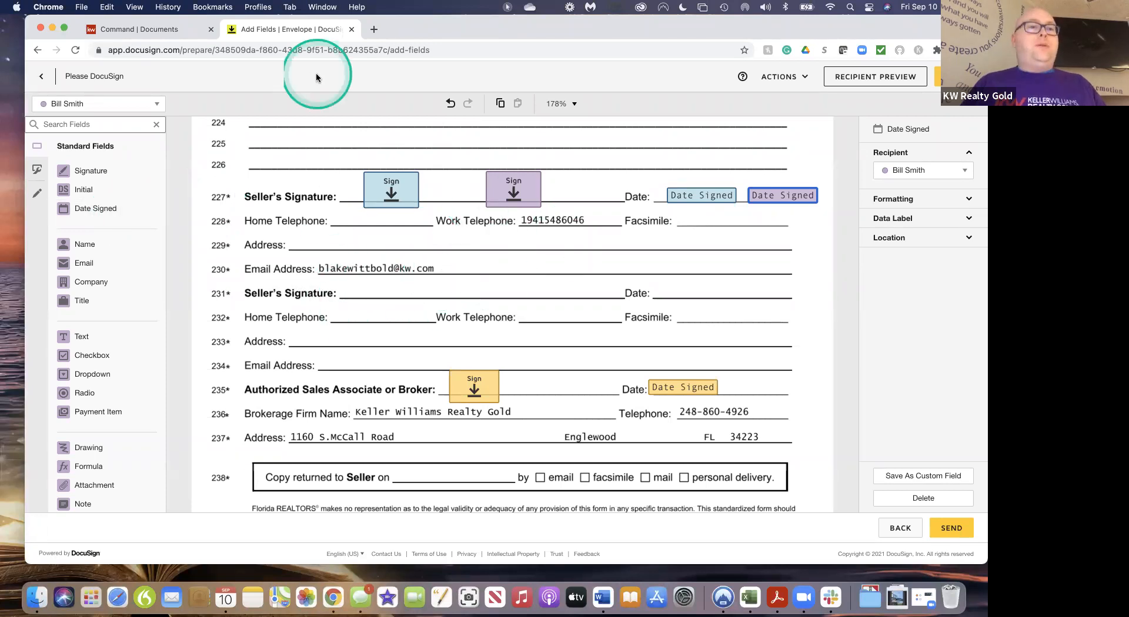
Place the third recipient's Initial field beside Seller in the page 4 footer
left_click(150, 104)
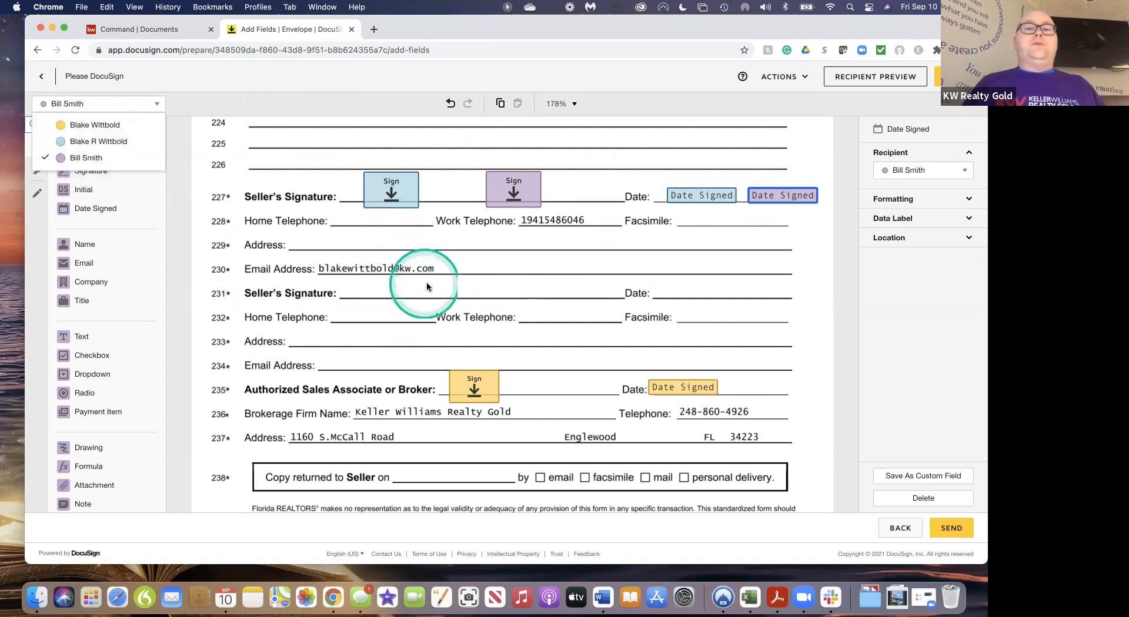
scroll(473, 324, "up", 1)
scroll(474, 324, "up", 1)
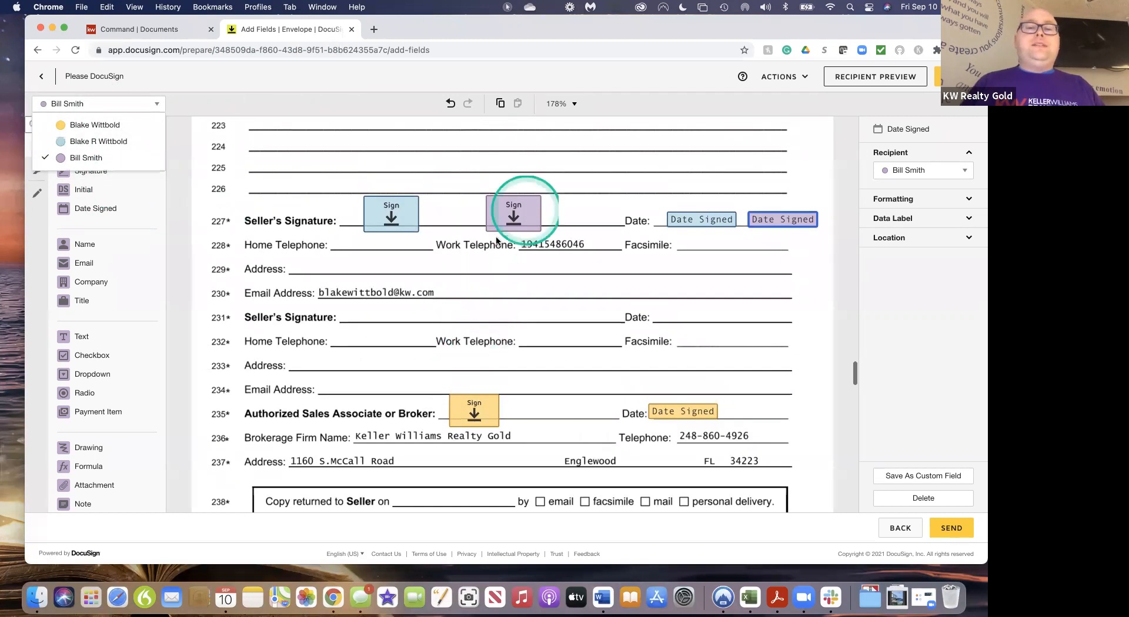
scroll(513, 192, "up", 10)
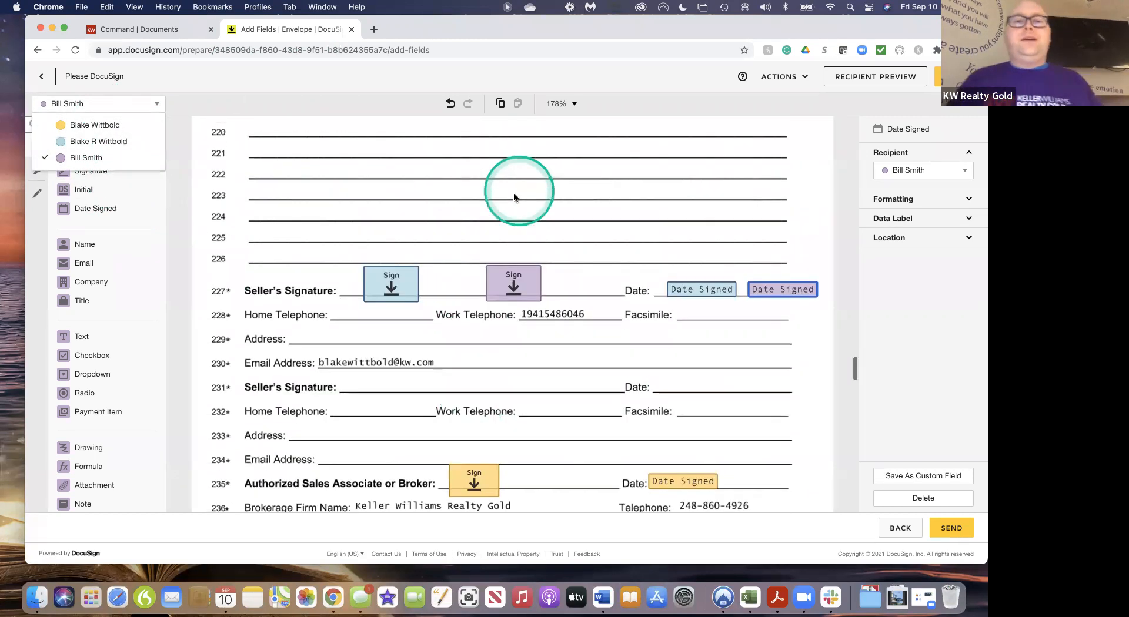
scroll(513, 197, "up", 4)
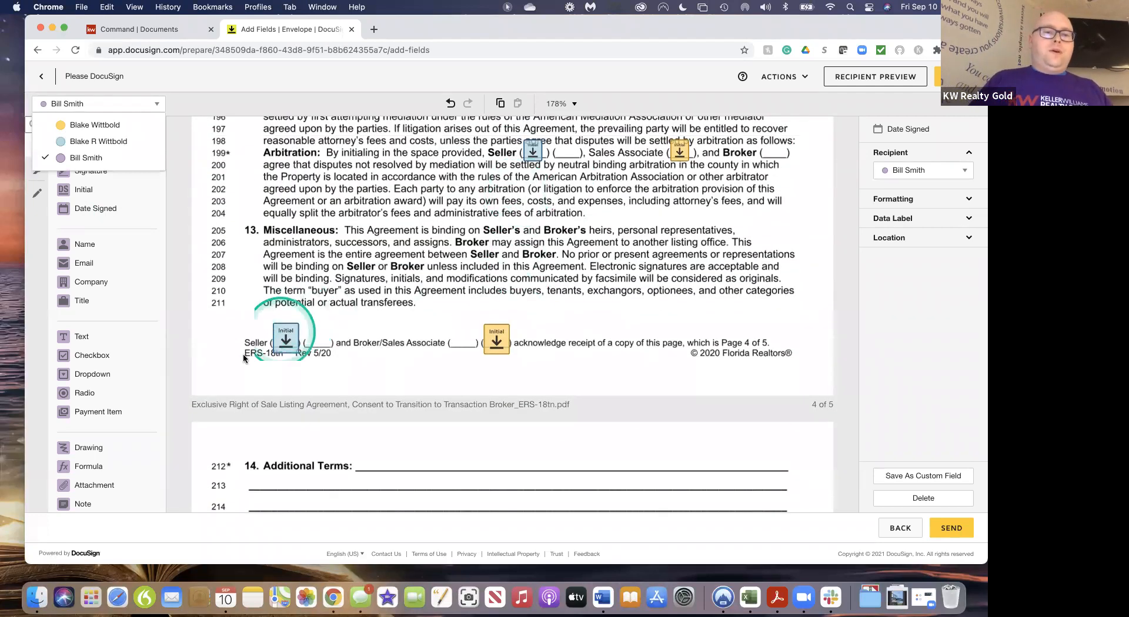
left_click_drag(98, 190, 321, 324)
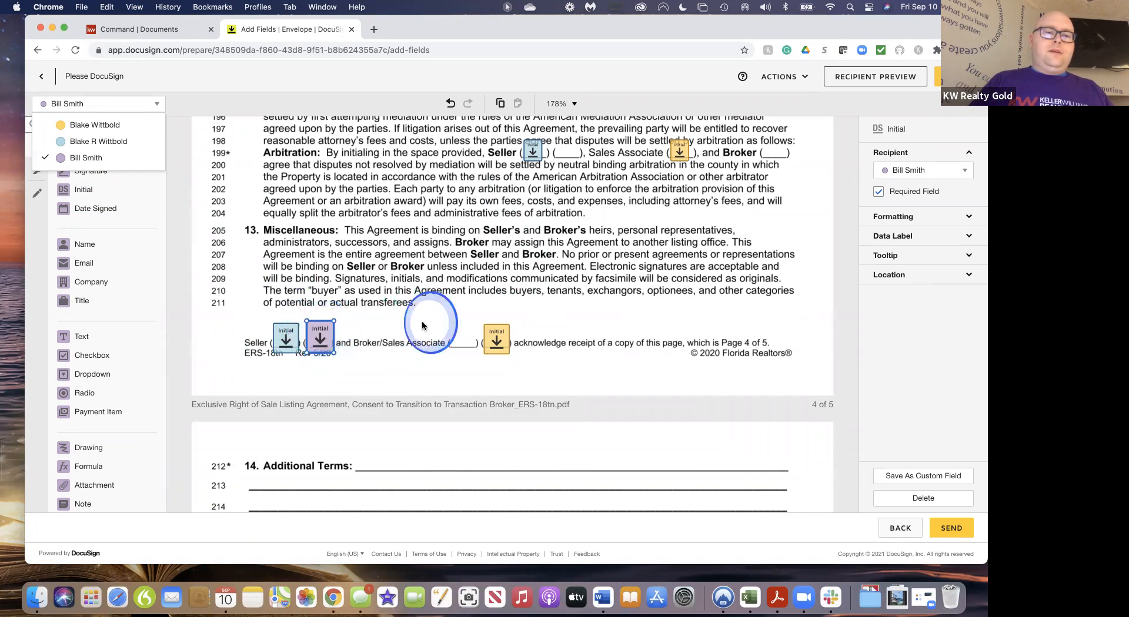
left_click(402, 349)
left_click_drag(316, 332, 320, 336)
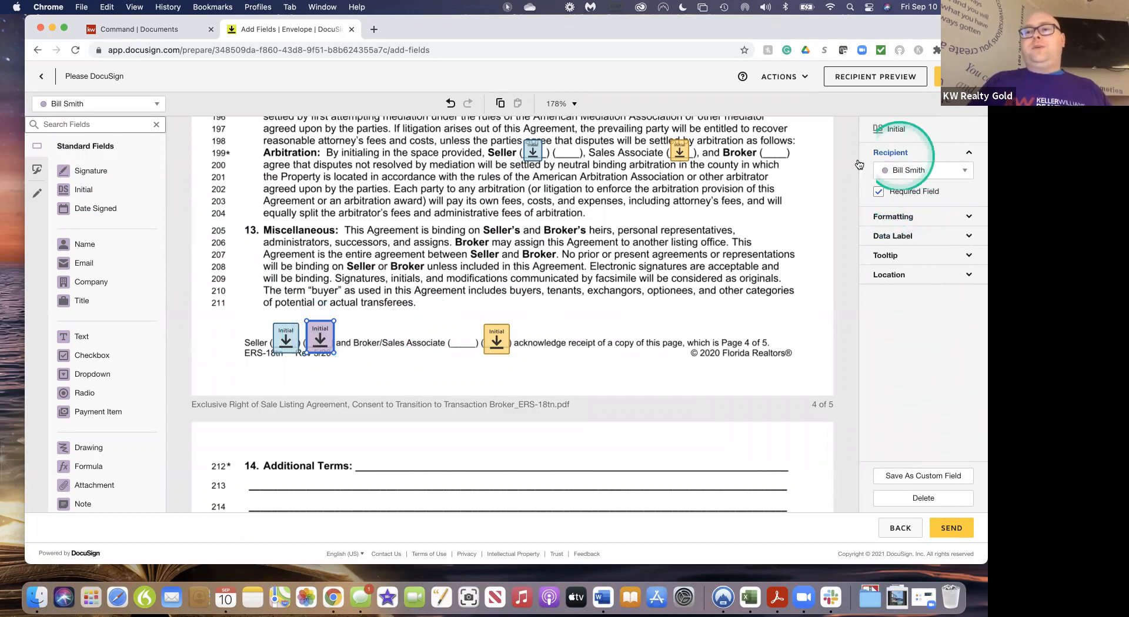
left_click(948, 173)
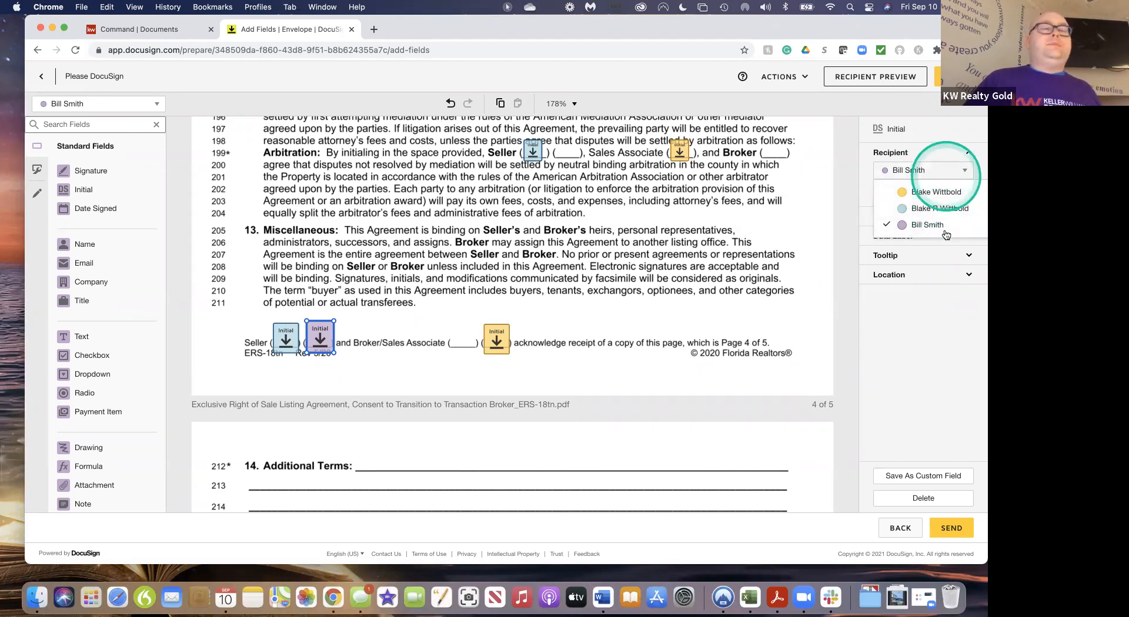
left_click(799, 236)
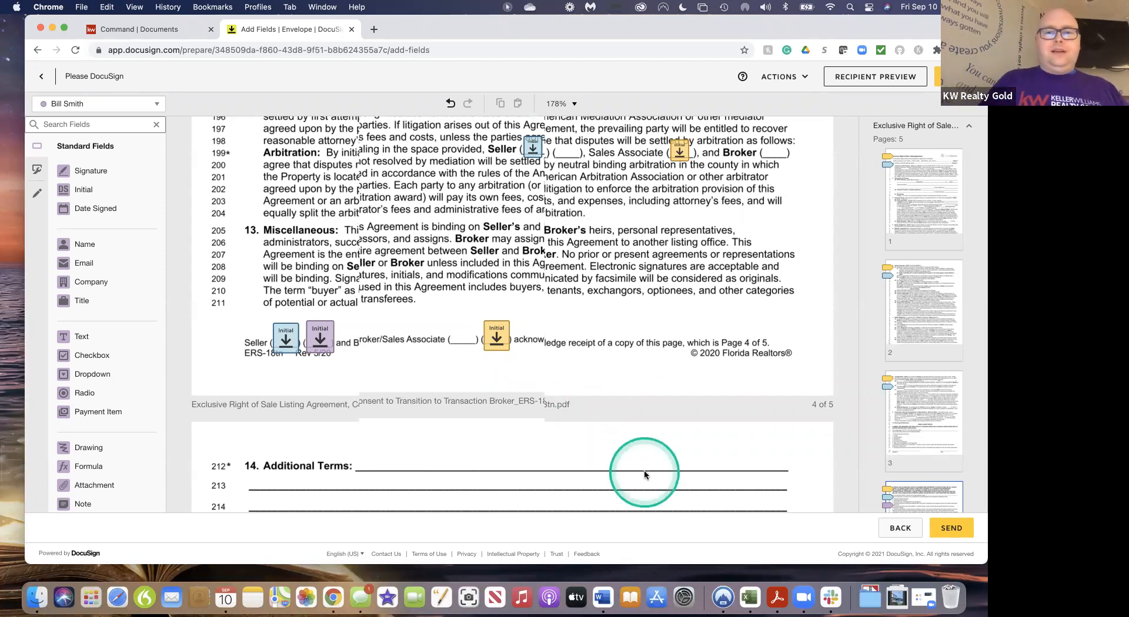
Review the placed fields across all documents, then return to the envelope details page
scroll(644, 473, "down", 10)
scroll(644, 473, "down", 15)
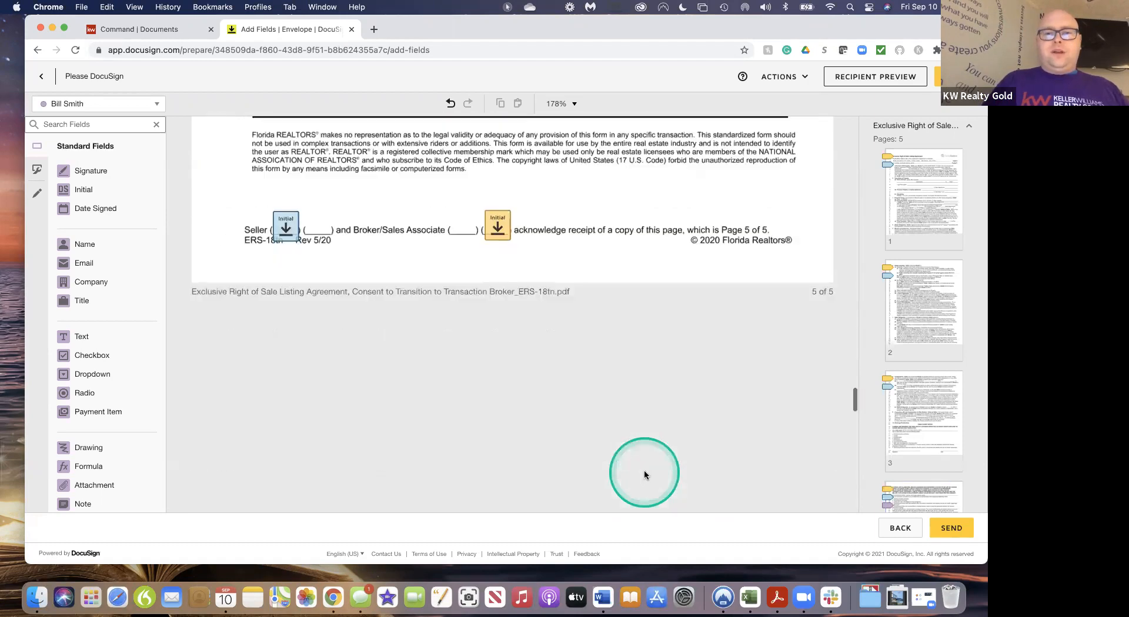
scroll(645, 474, "down", 15)
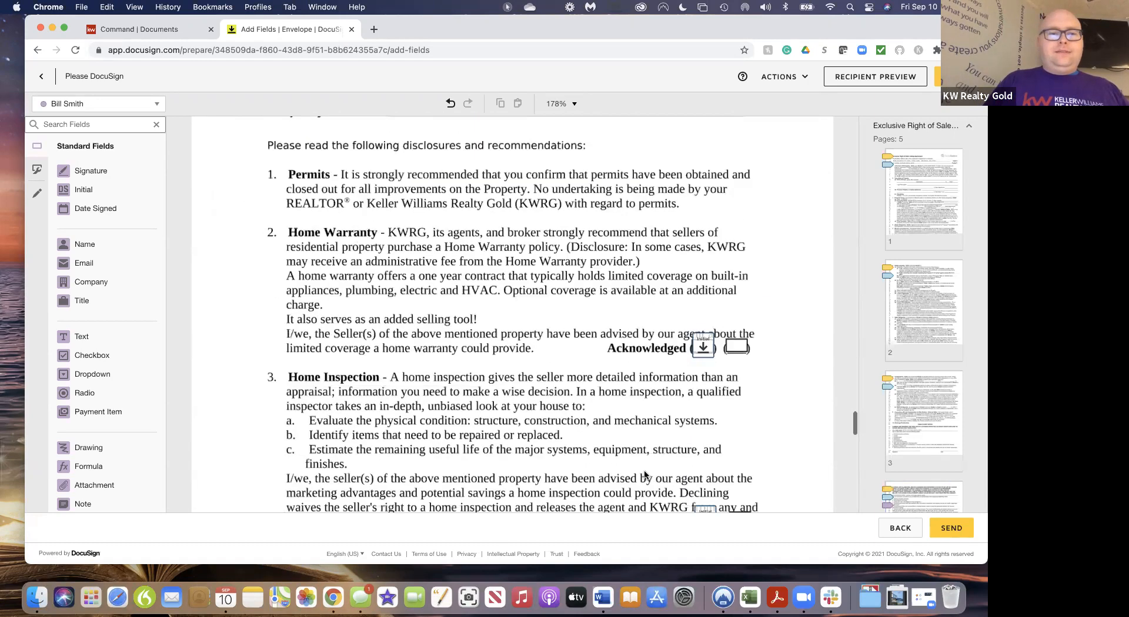
scroll(644, 473, "down", 15)
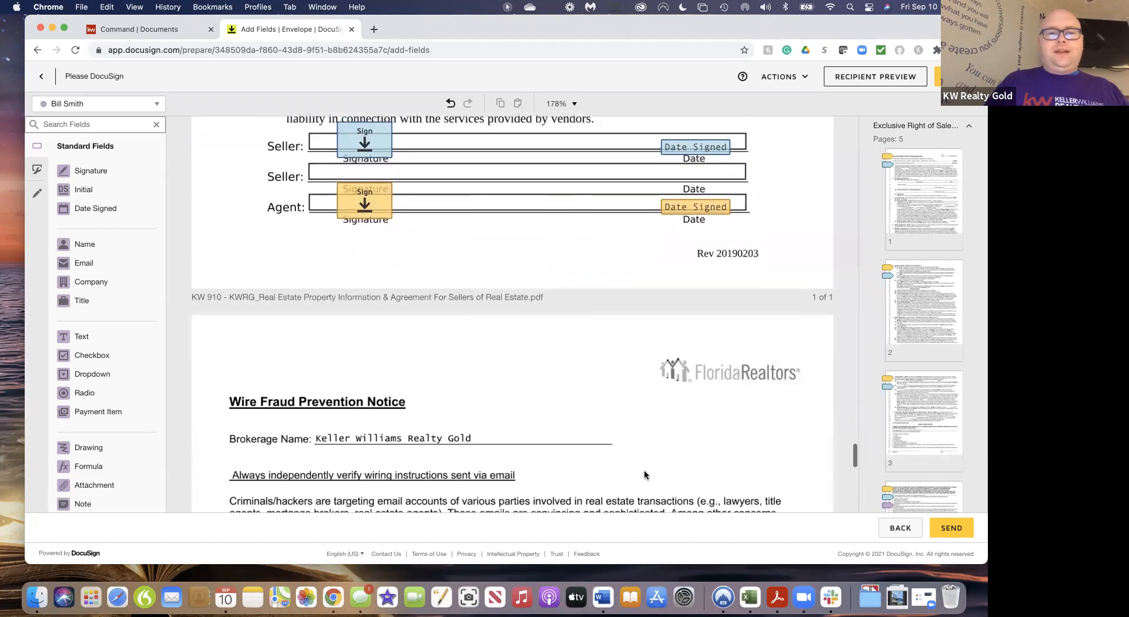
scroll(645, 474, "down", 2)
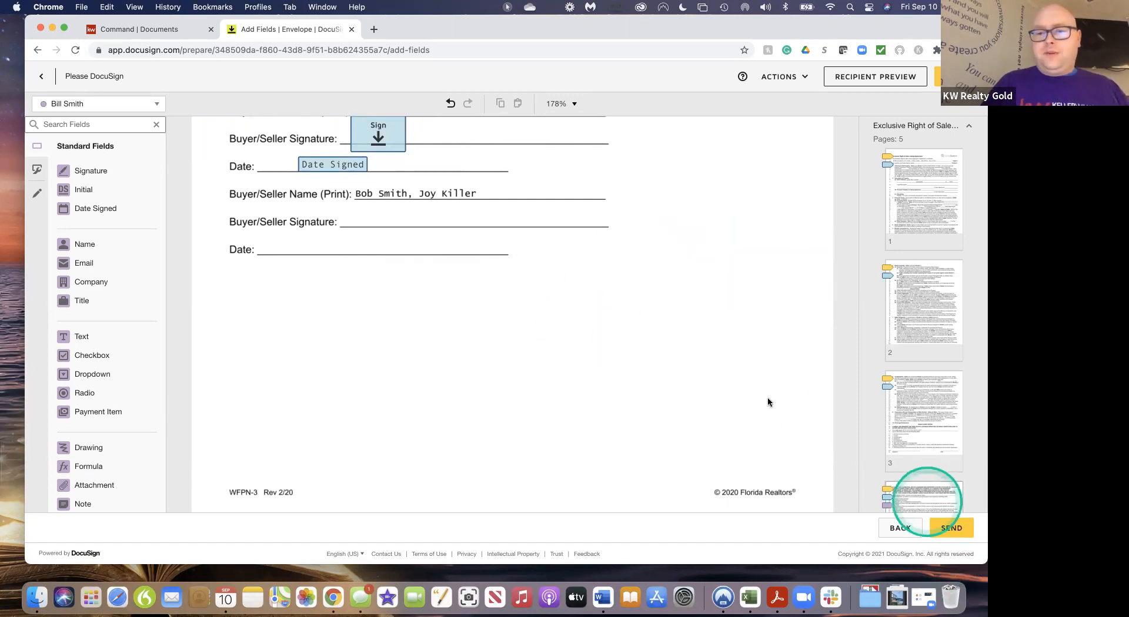
scroll(631, 293, "up", 15)
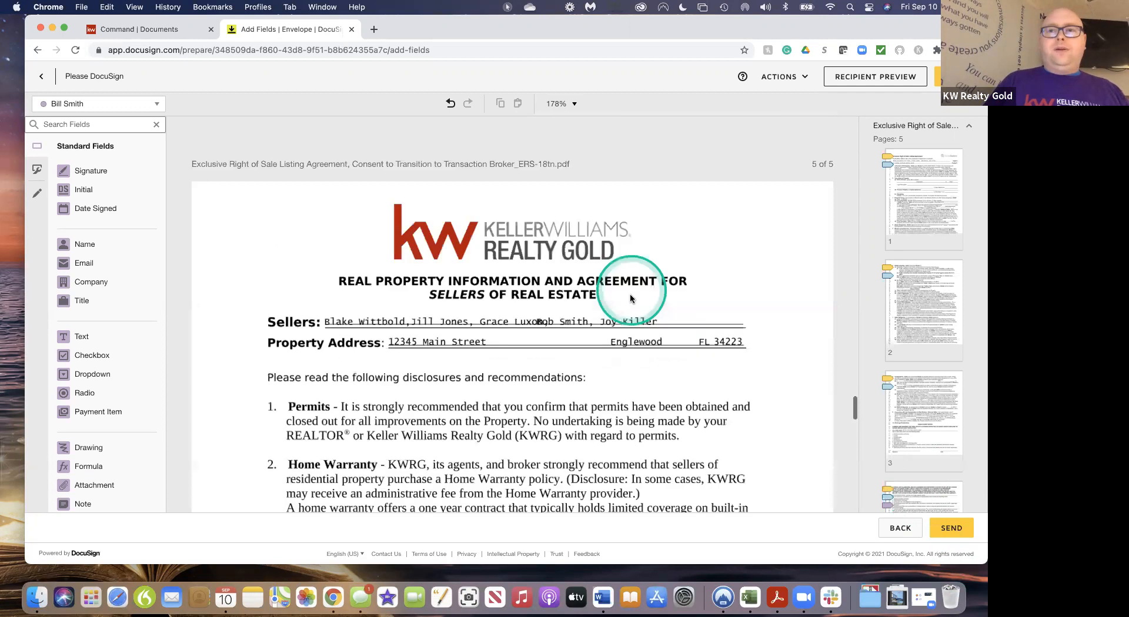
scroll(631, 297, "up", 10)
left_click(41, 78)
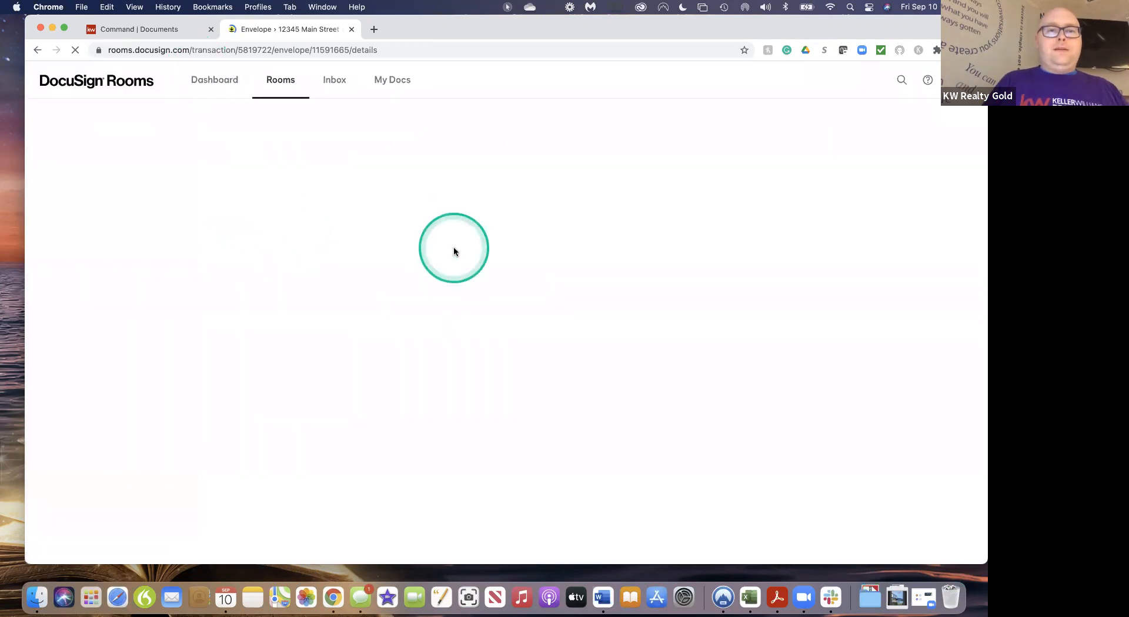
Remove the third recipient row and continue with Next to field placement
scroll(422, 457, "down", 5)
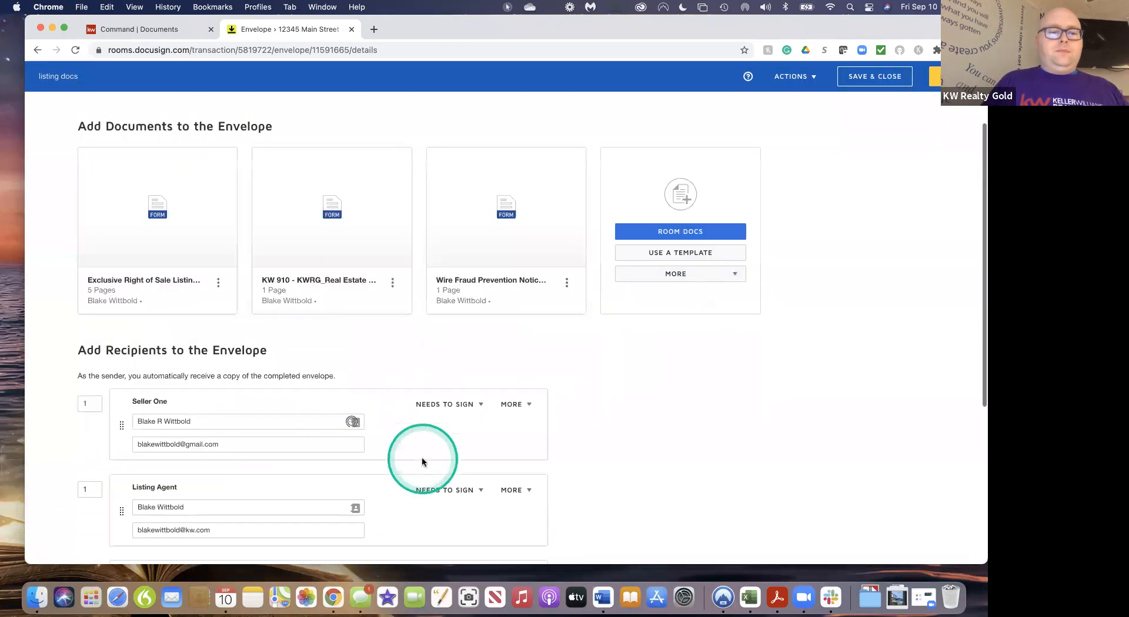
left_click(562, 461)
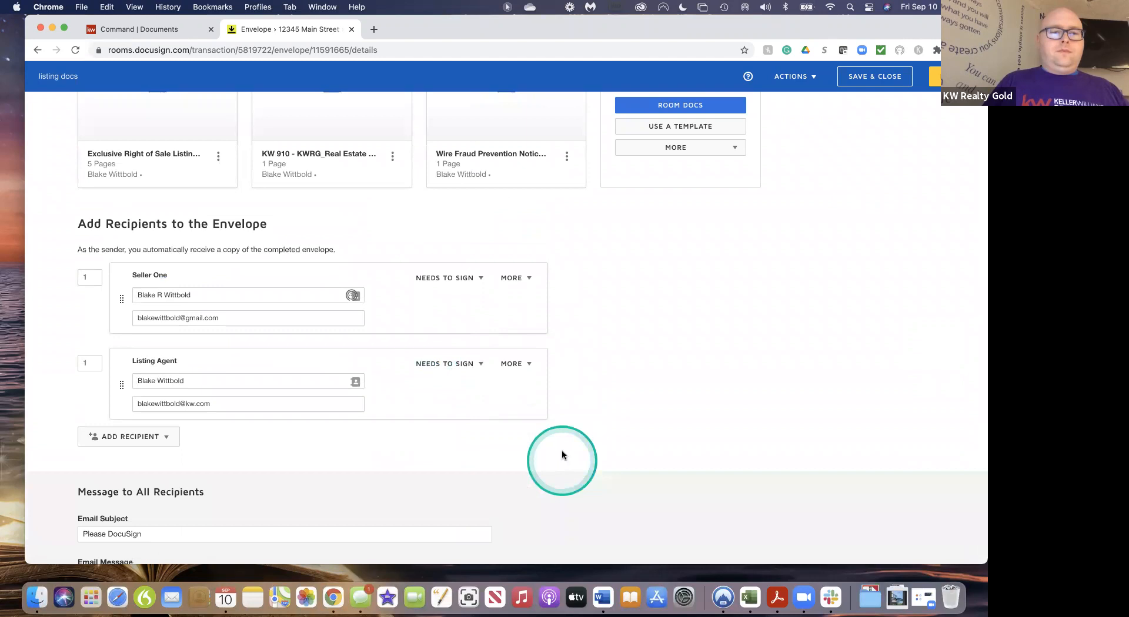
left_click(632, 269)
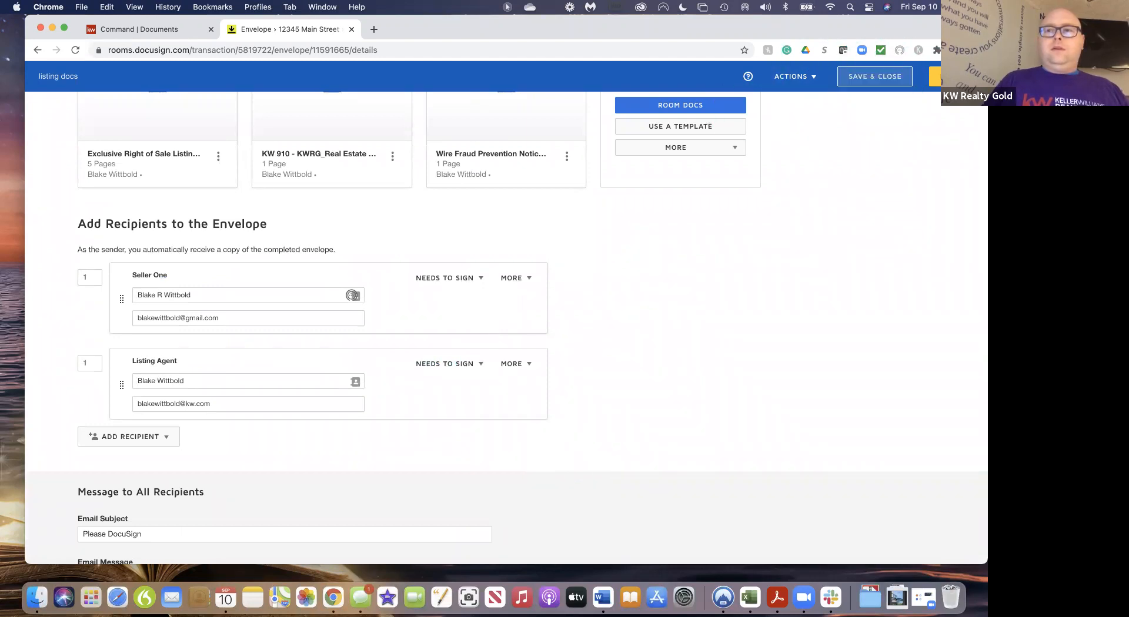
left_click(950, 77)
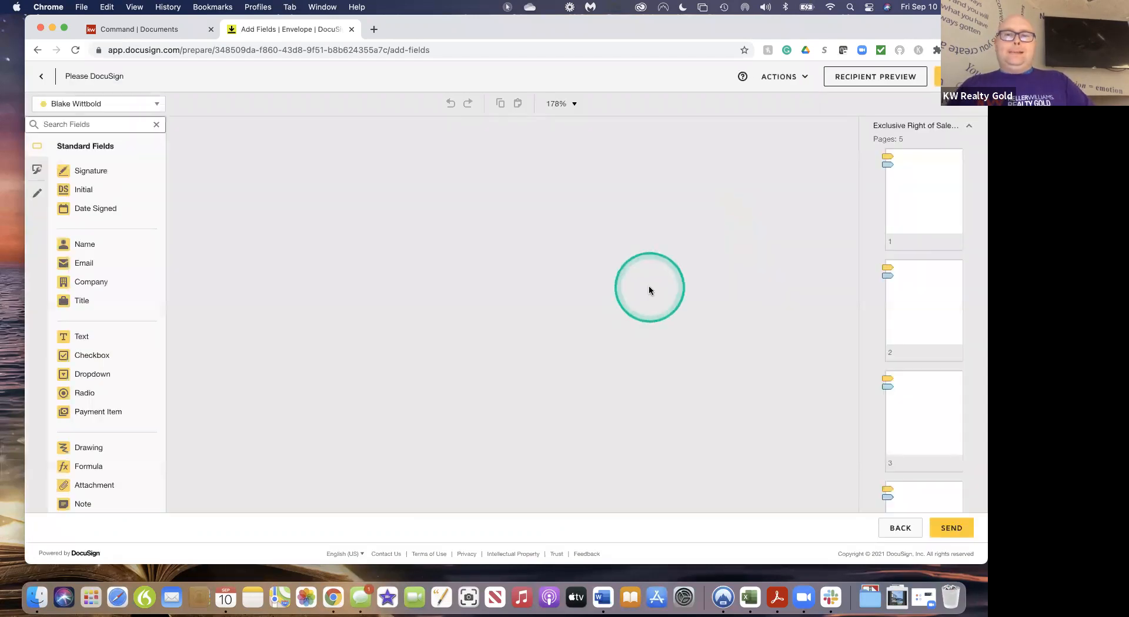
Review the listing docs pages, send the envelope, and open it under Needs My Signature
scroll(664, 417, "down", 5)
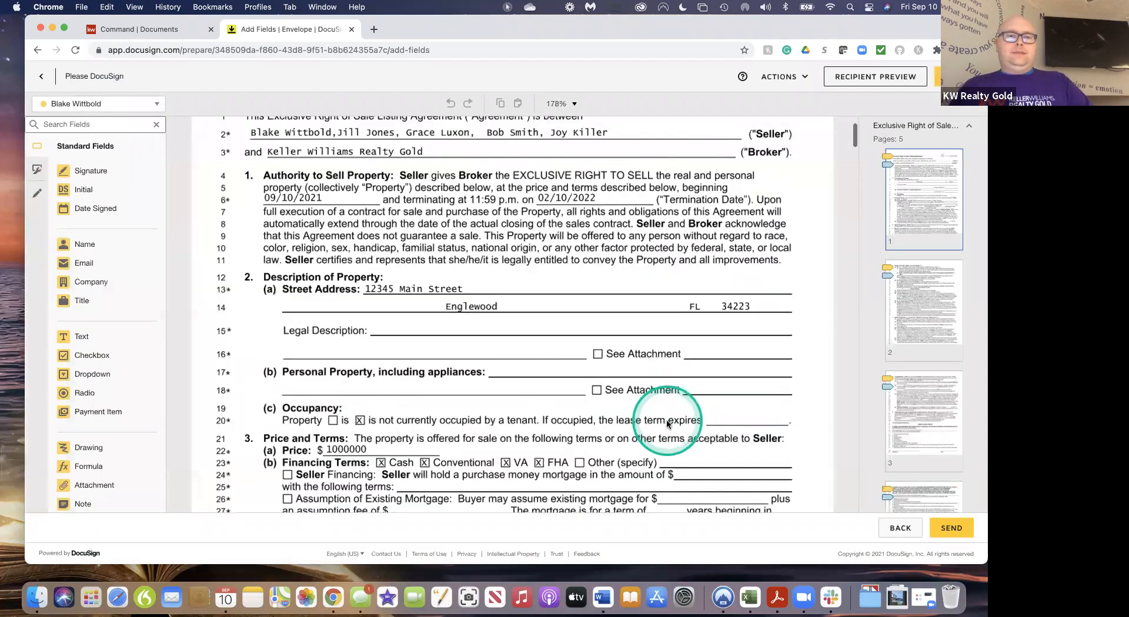
scroll(666, 423, "down", 15)
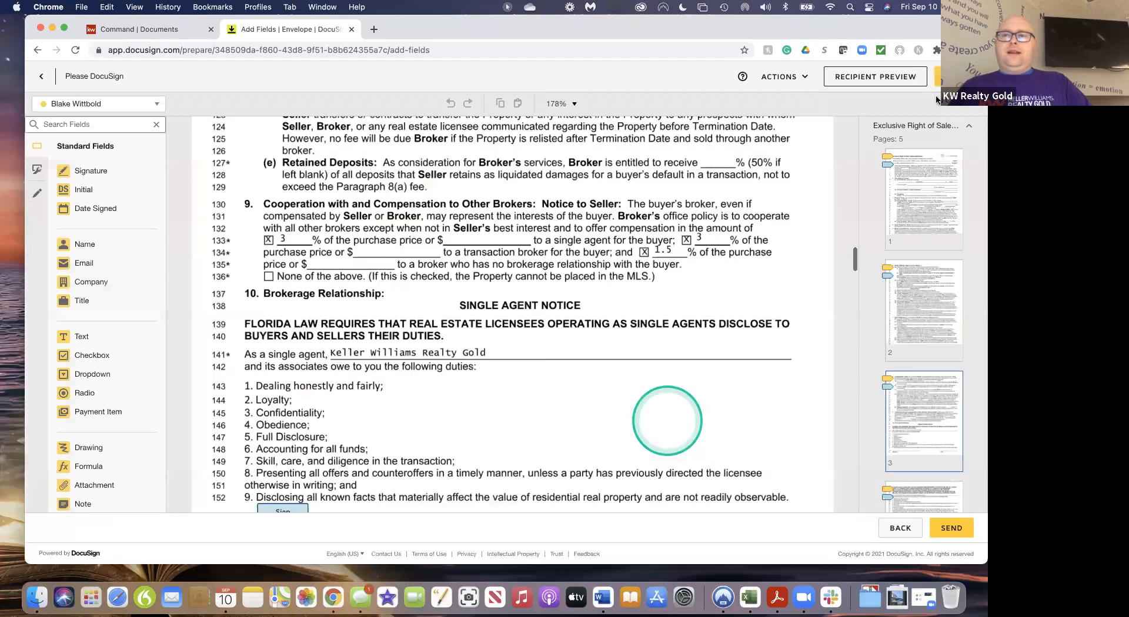
scroll(664, 412, "up", 7)
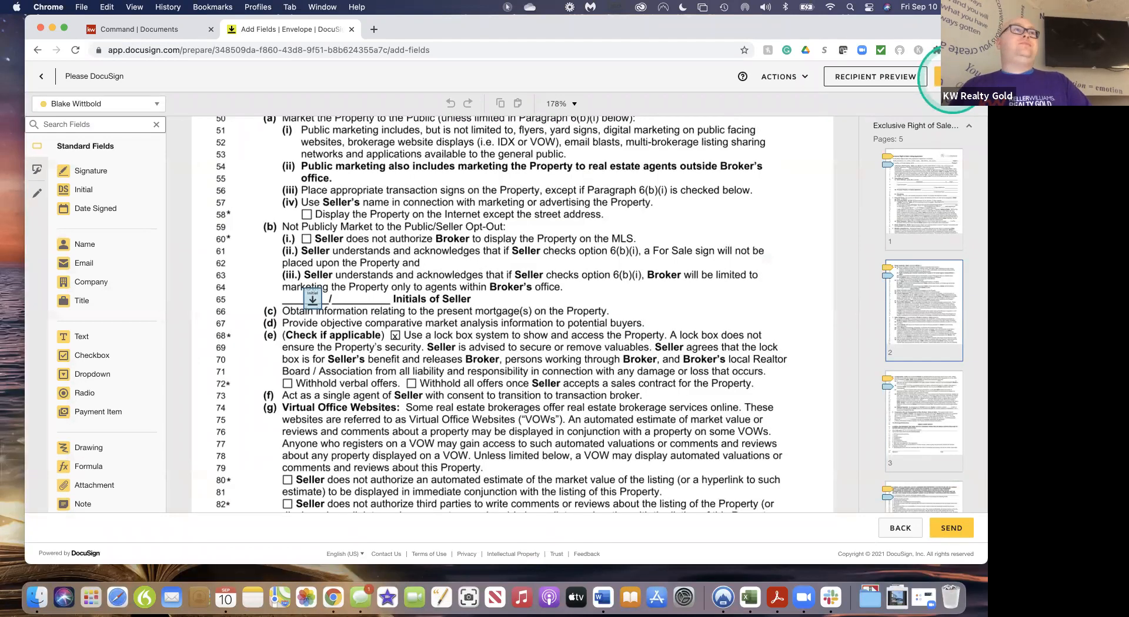
left_click(953, 80)
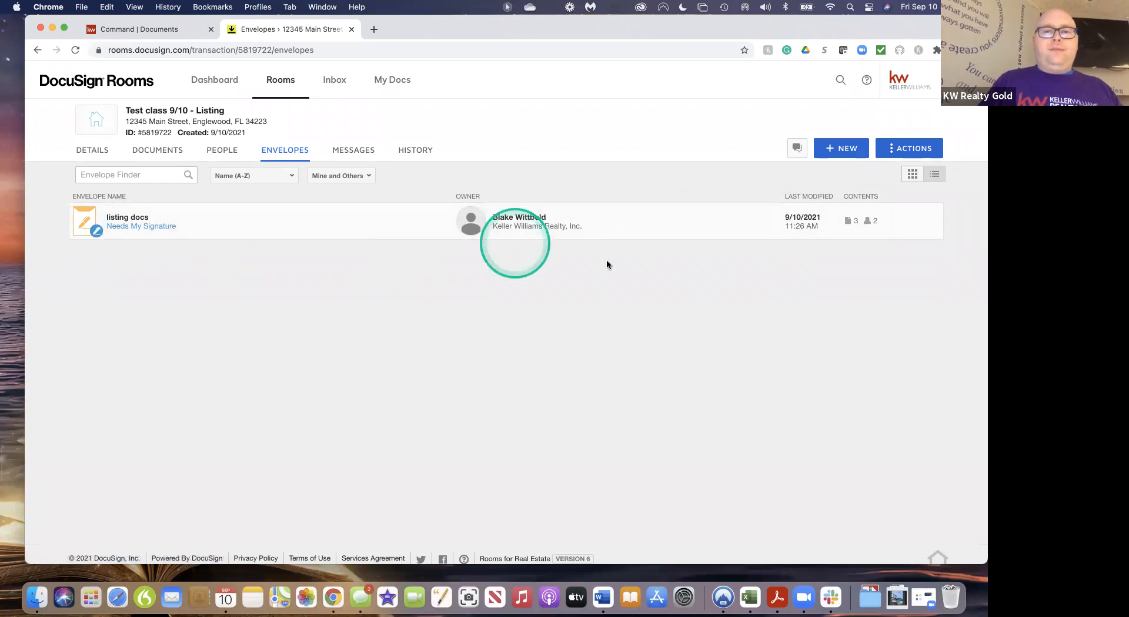
left_click(138, 227)
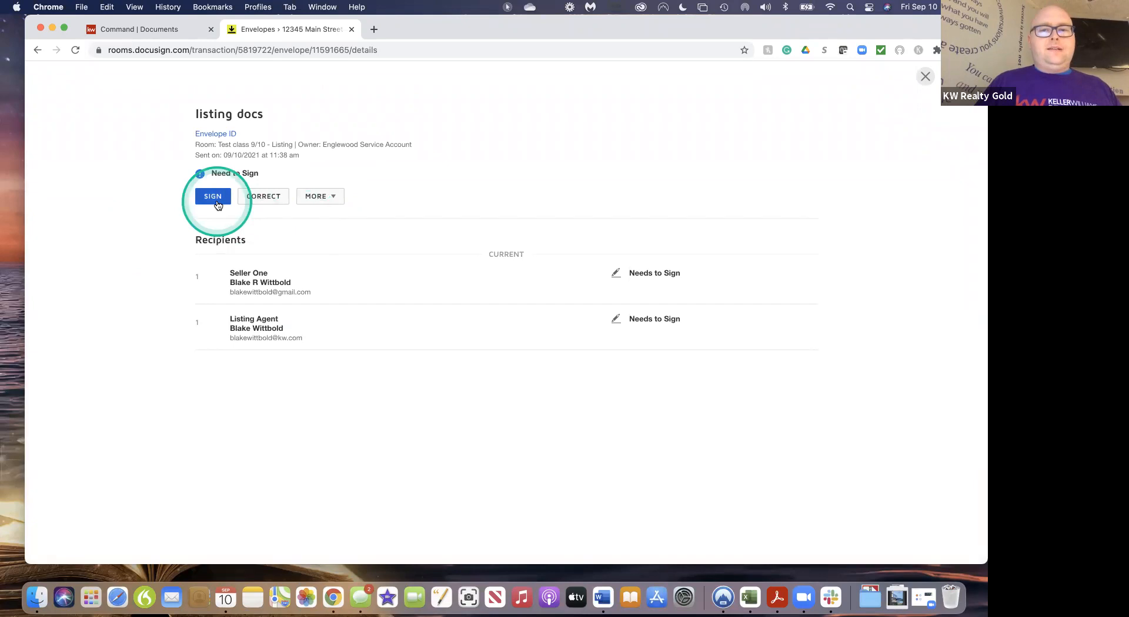
Start signing listing docs and initial the fields on pages 1 through 3
left_click(217, 203)
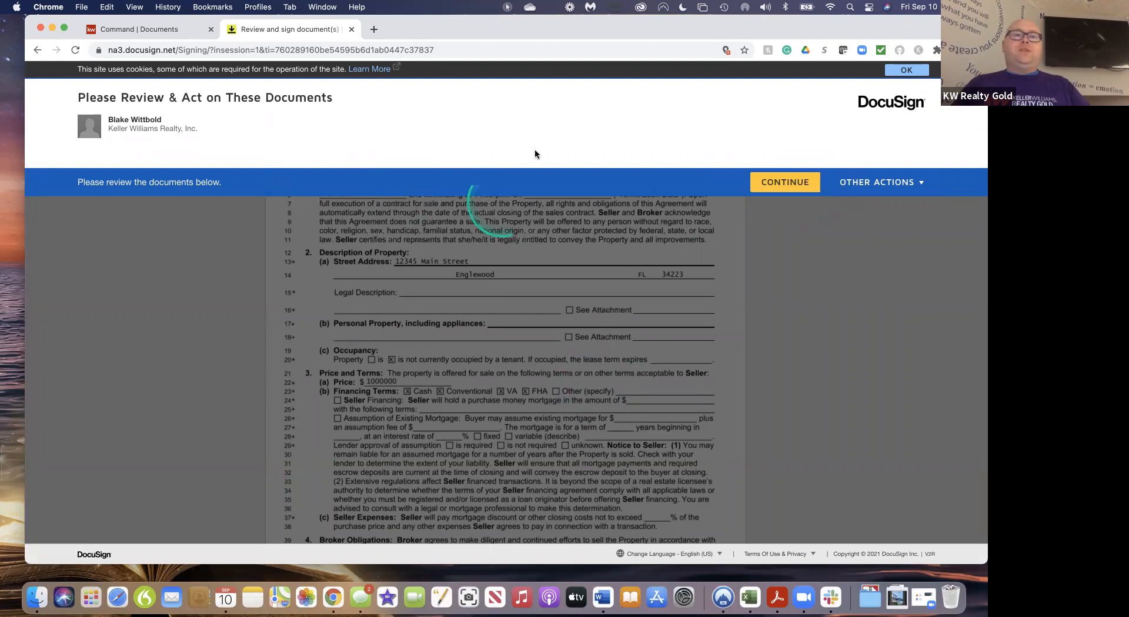
left_click(782, 187)
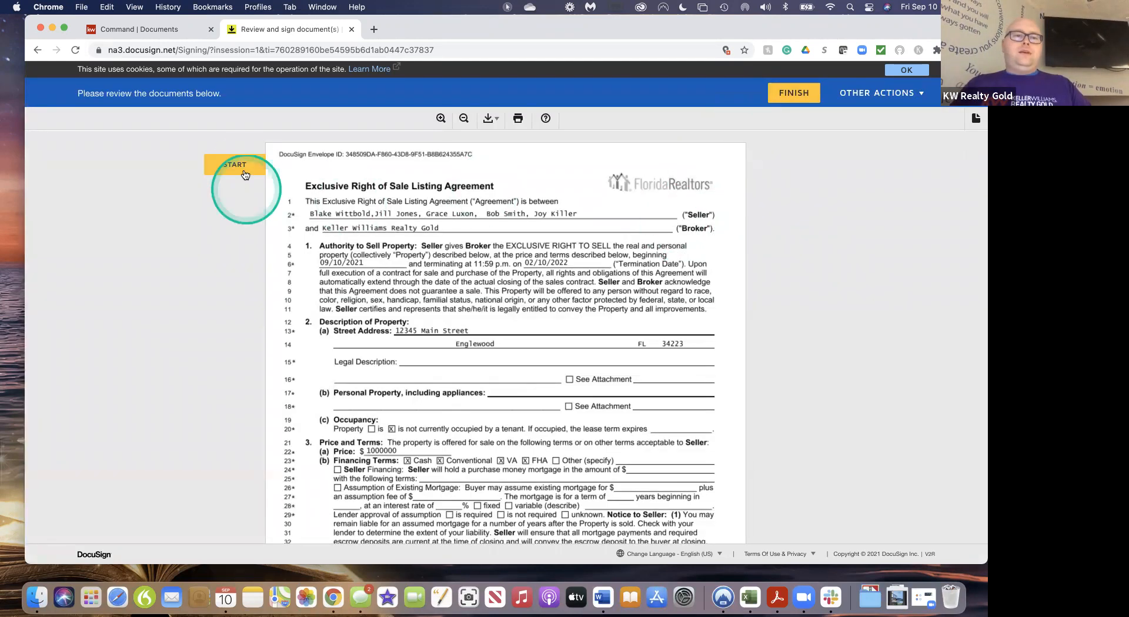
left_click(245, 174)
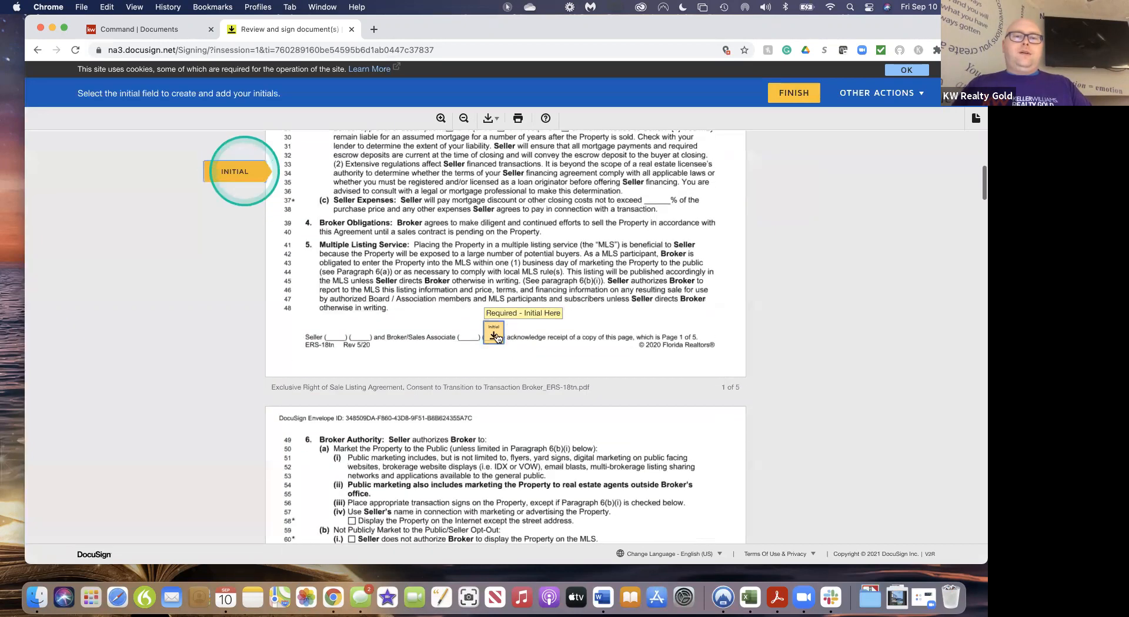
left_click(494, 337)
left_click(494, 337)
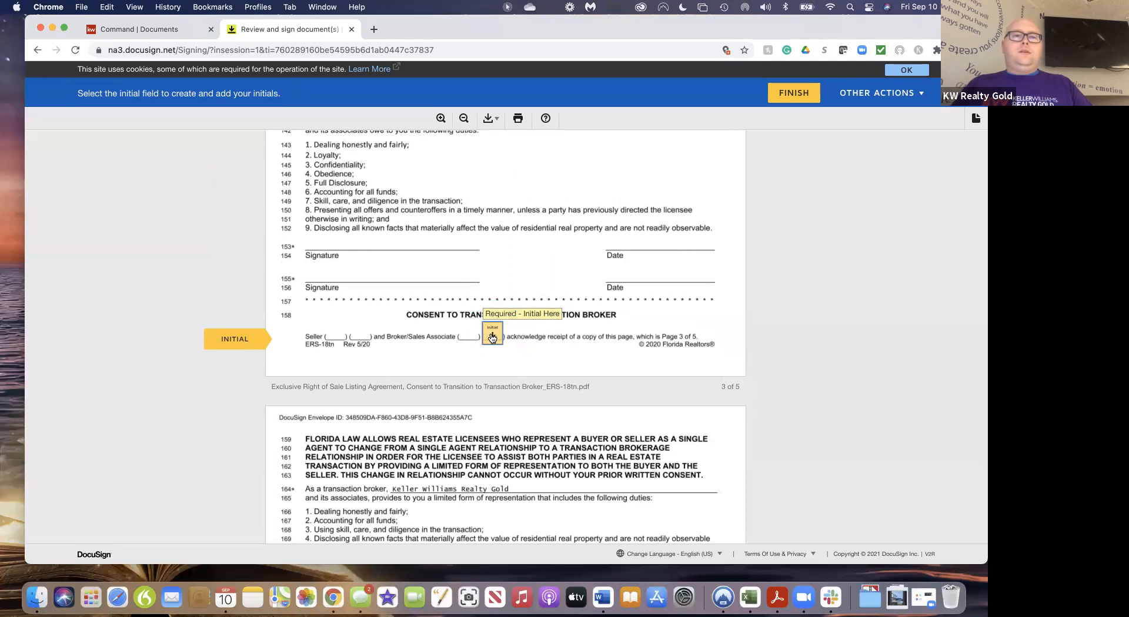
left_click(493, 336)
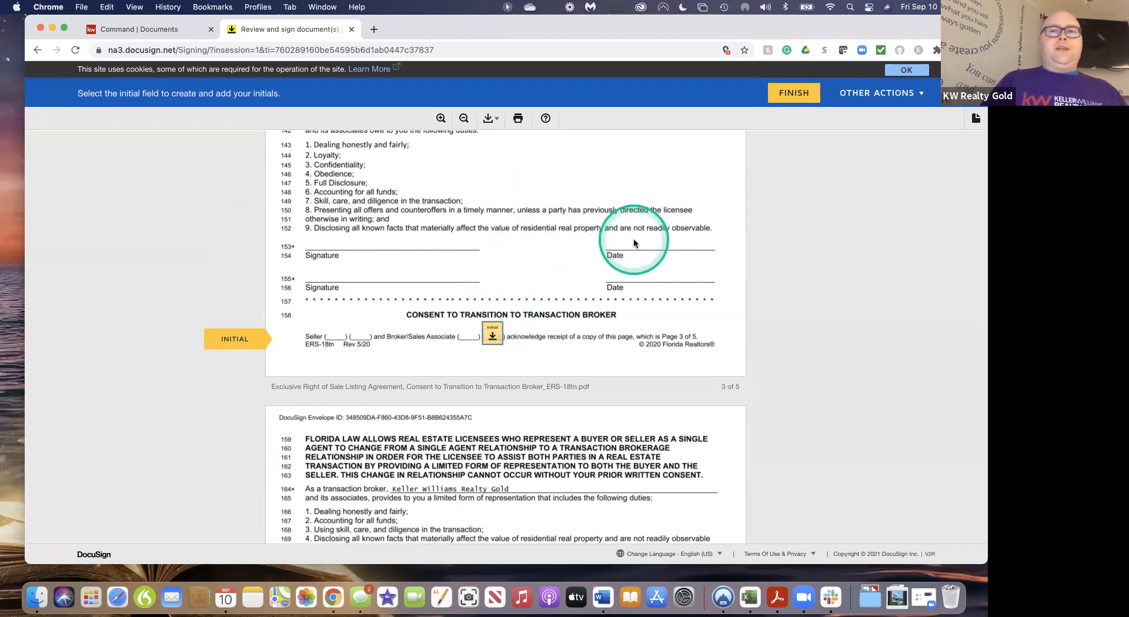
left_click(496, 335)
Initial line 199 and pages 4–5, sign the broker and KW Agent lines, then finish
left_click(635, 333)
left_click(493, 339)
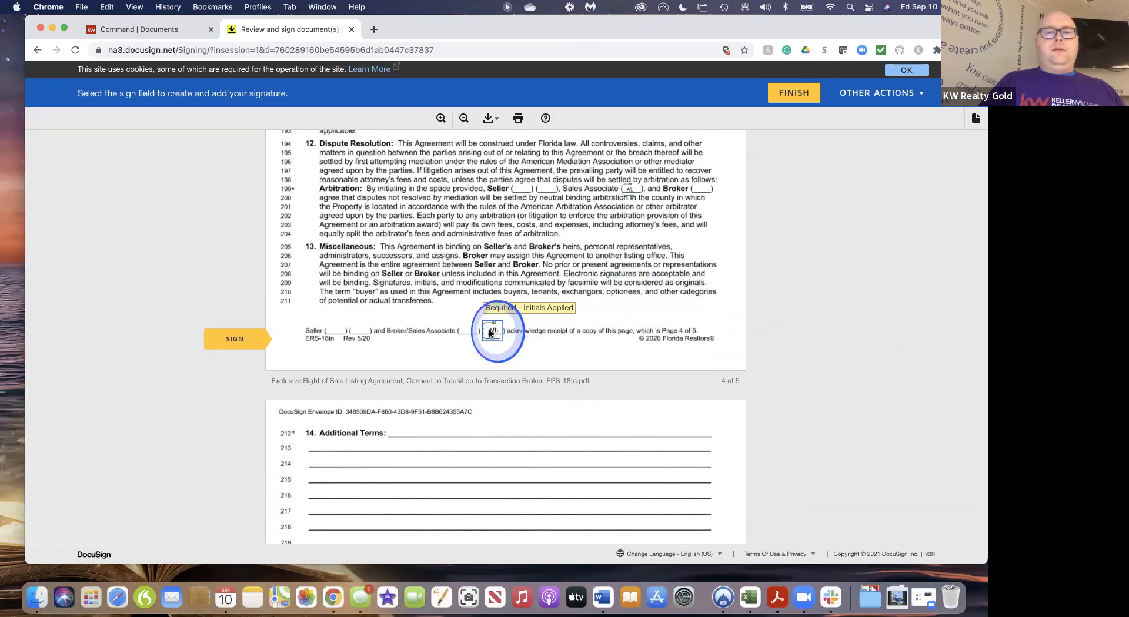
left_click(479, 337)
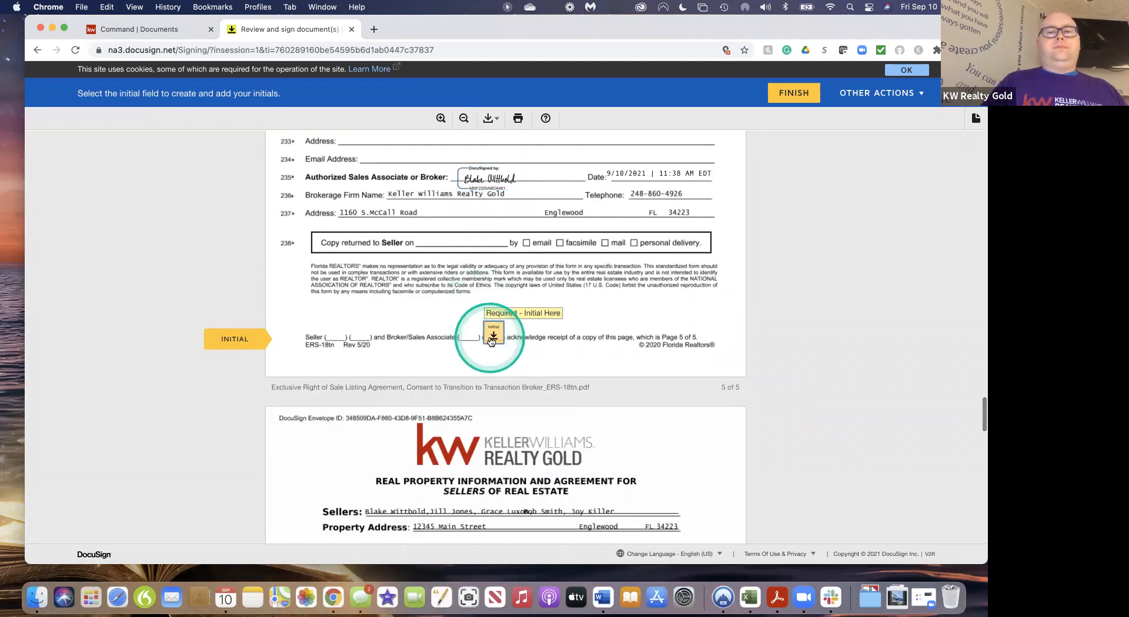
left_click(491, 340)
left_click(395, 333)
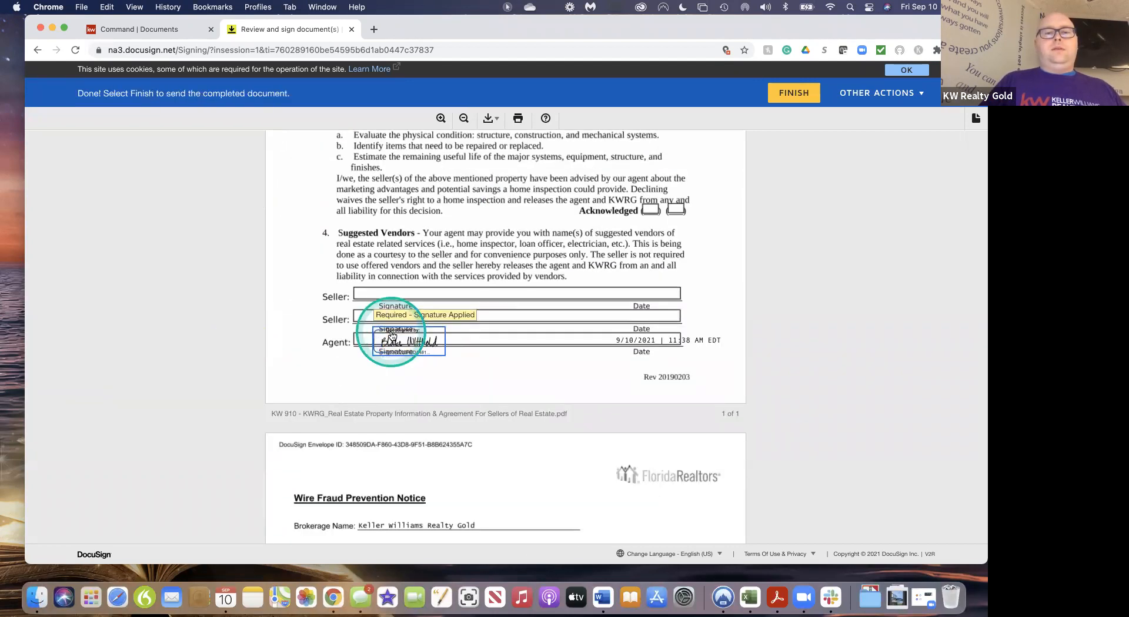
scroll(642, 436, "down", 2)
scroll(642, 435, "up", 4)
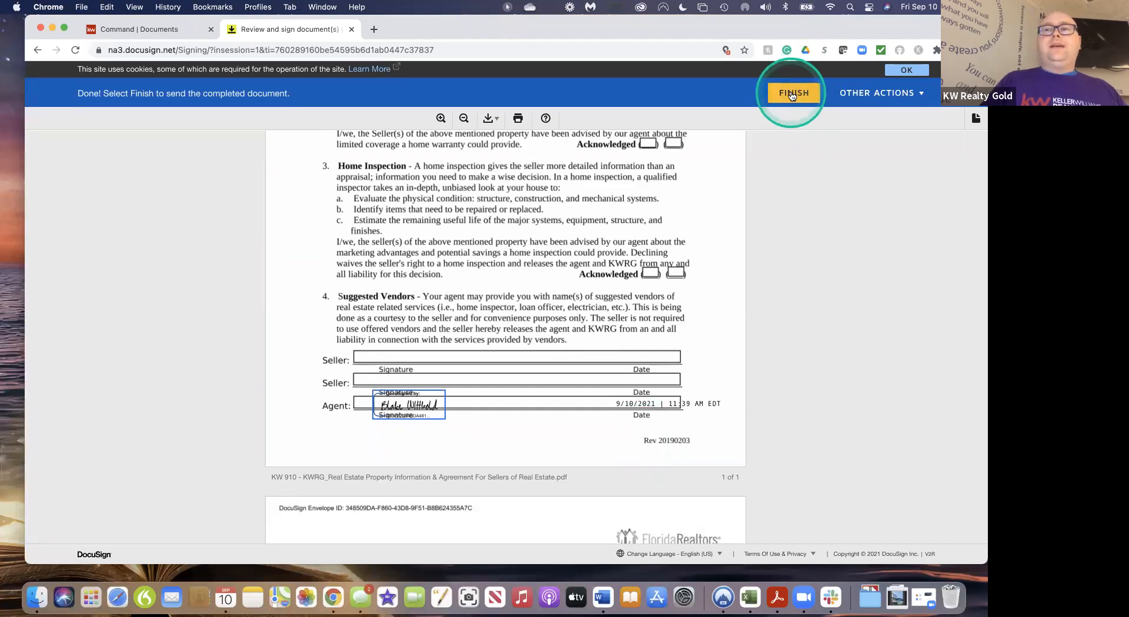
left_click(792, 94)
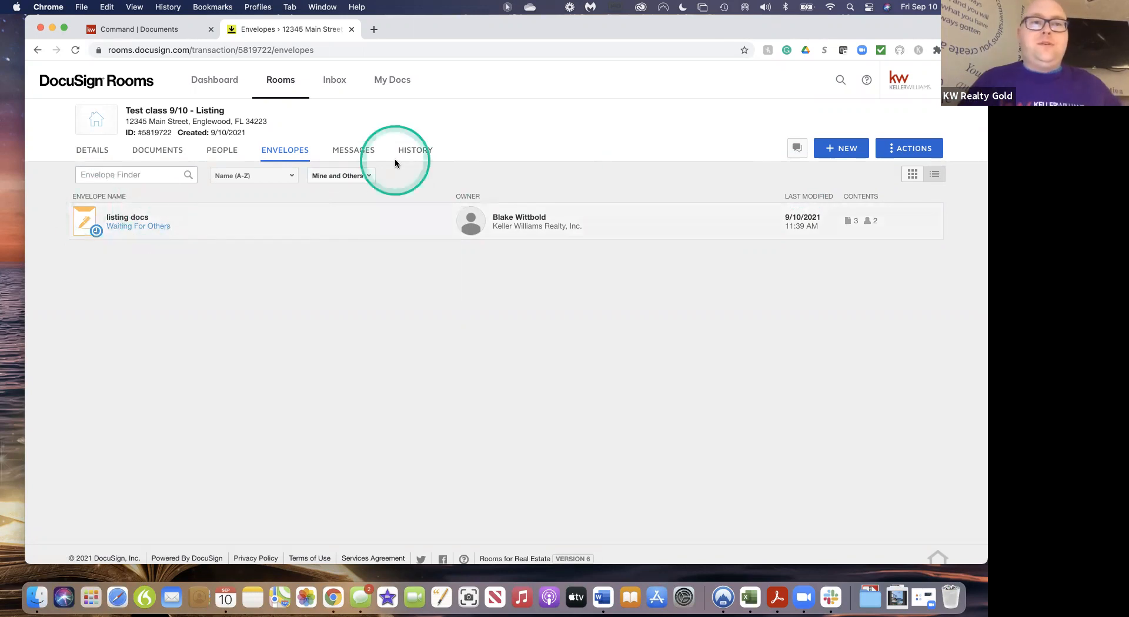
Open Gmail in a new browser tab beside the DocuSign Rooms tab
left_click_drag(889, 32, 889, 93)
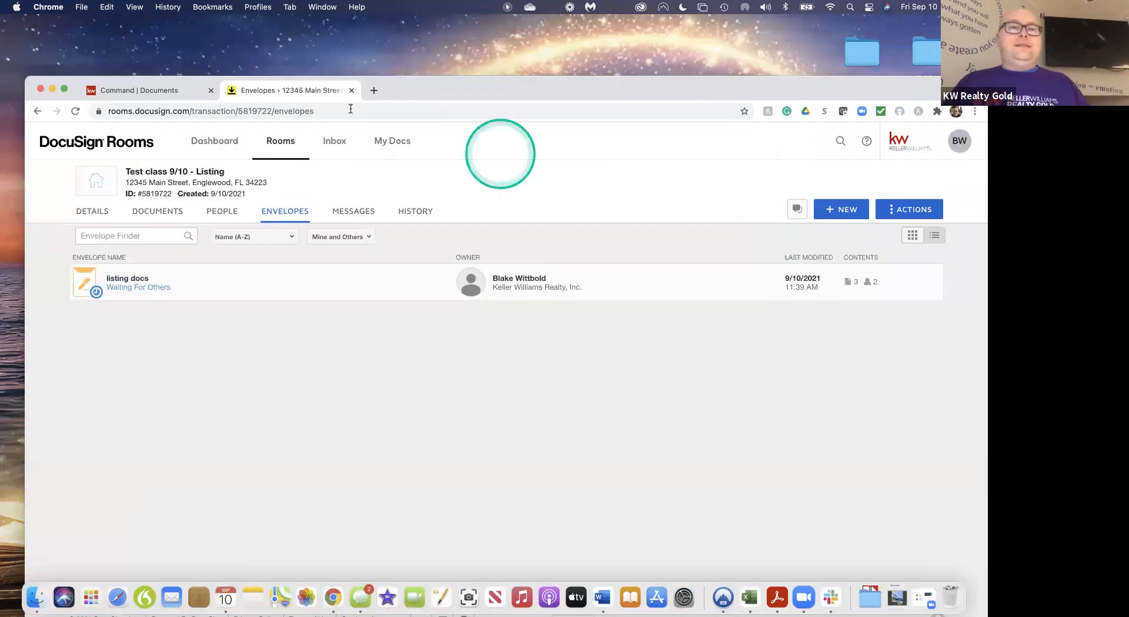
left_click(372, 91)
type("gmail")
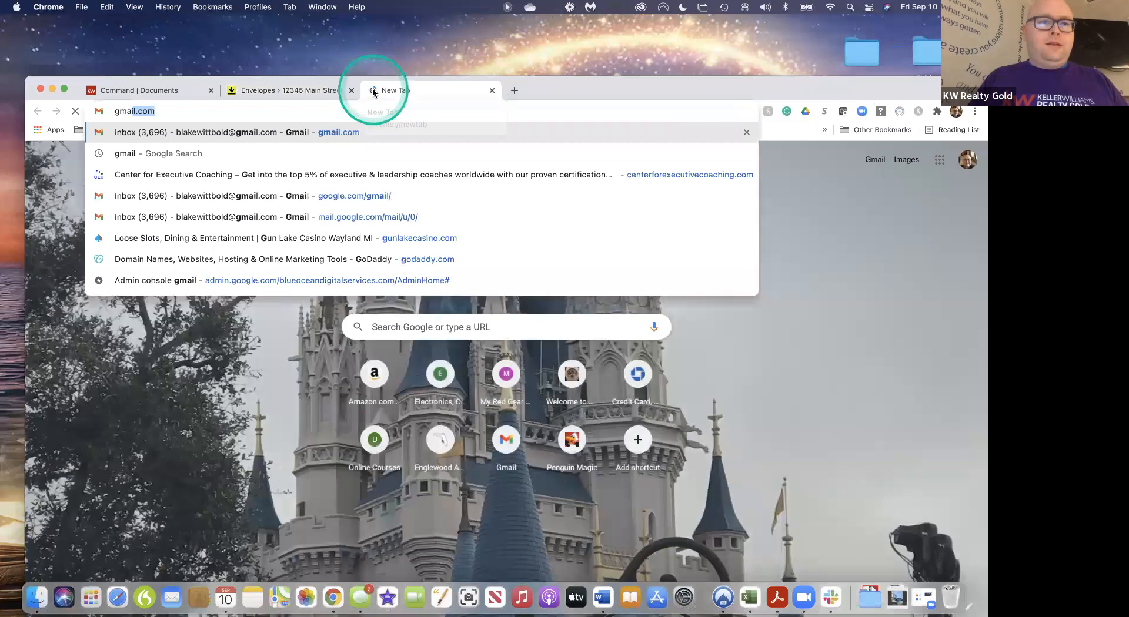
key("Return")
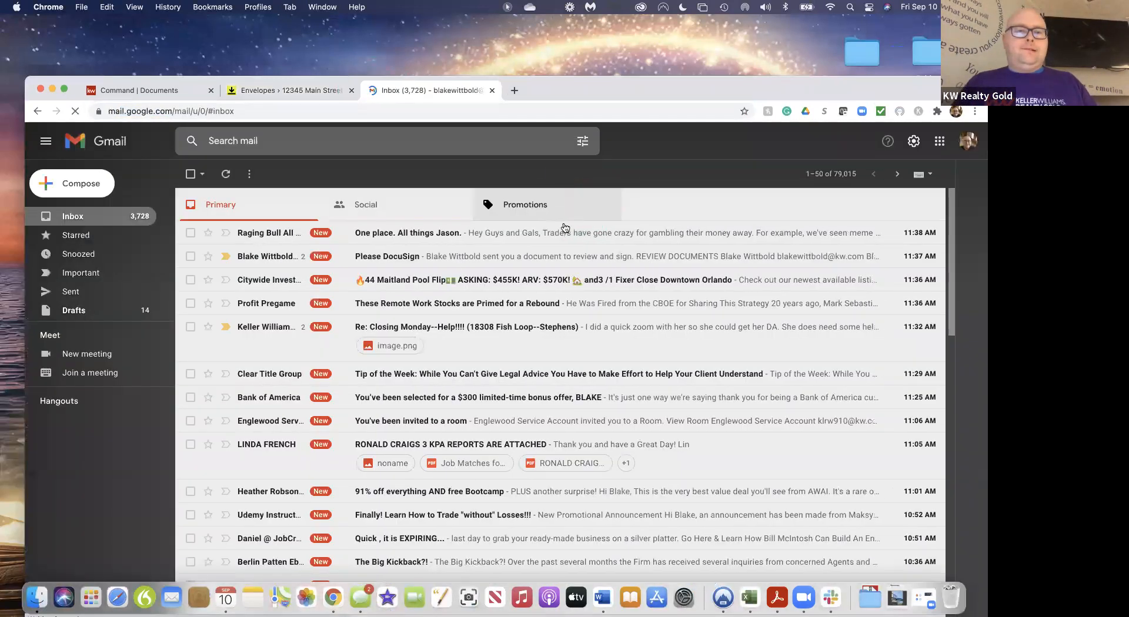
Open the 'Please DocuSign' email and read through its request to review and sign the listing documents
left_click(383, 258)
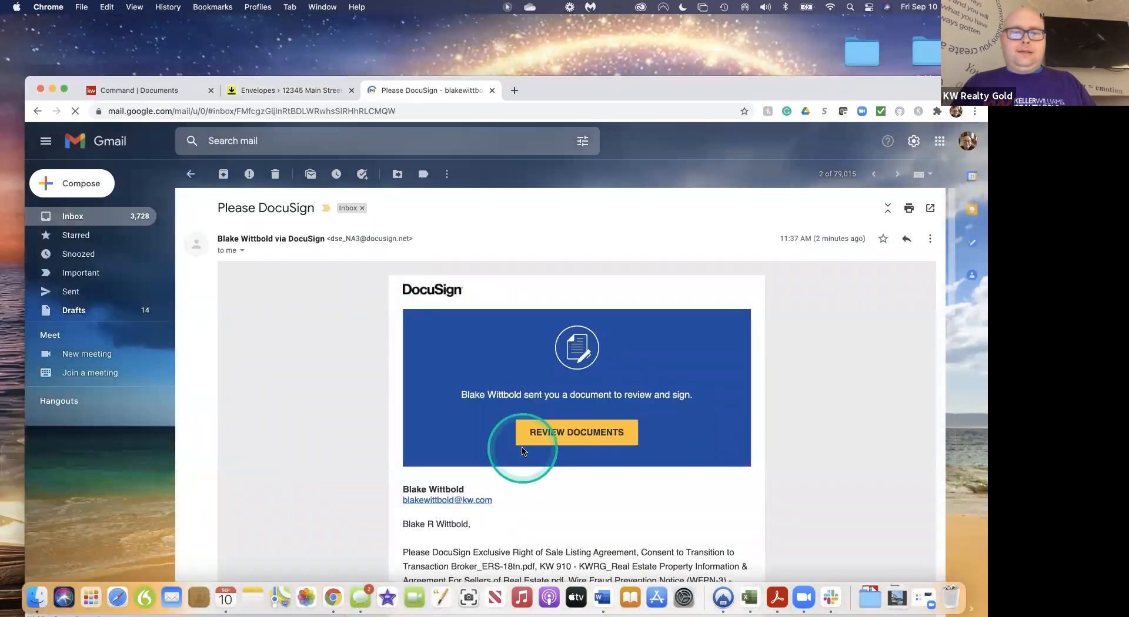
scroll(523, 451, "down", 5)
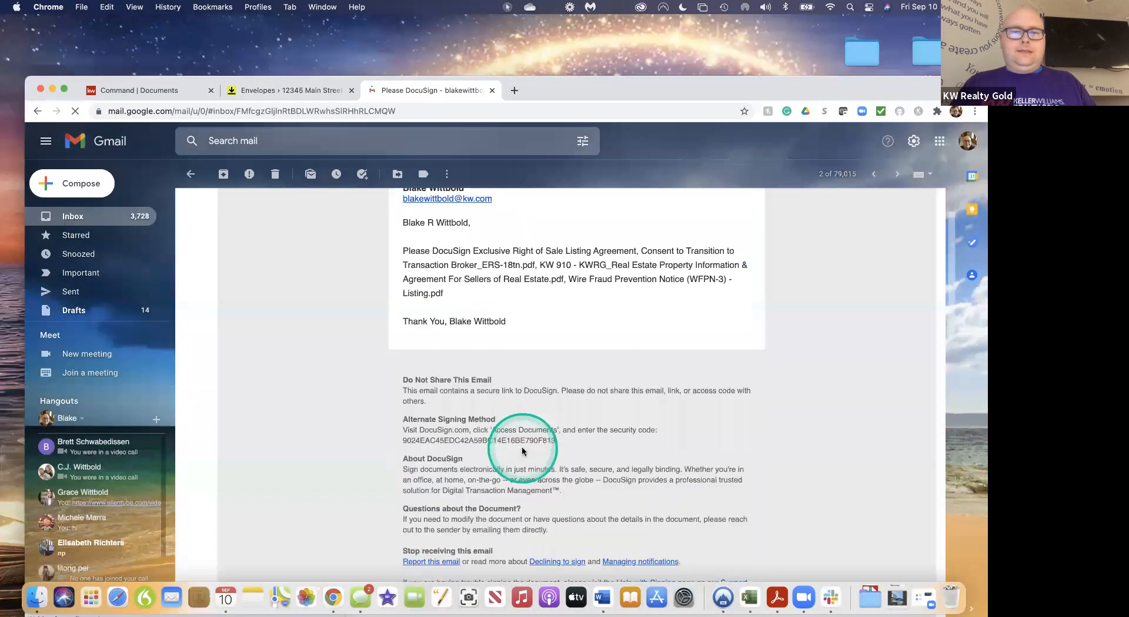
scroll(522, 451, "up", 5)
scroll(522, 451, "down", 10)
scroll(522, 451, "up", 2)
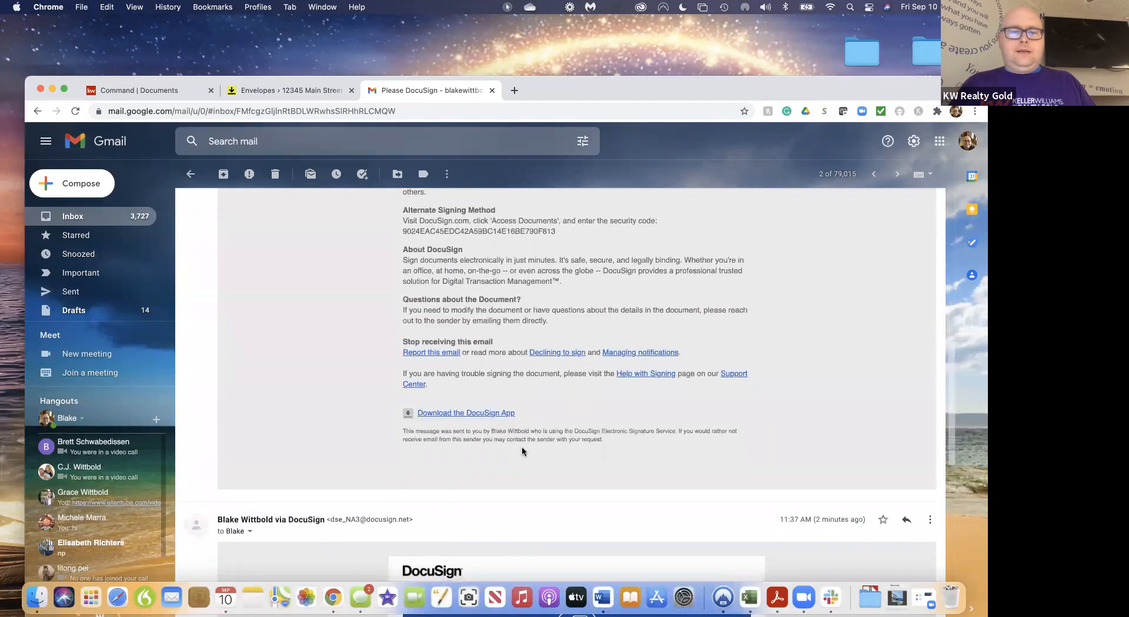
scroll(522, 452, "up", 10)
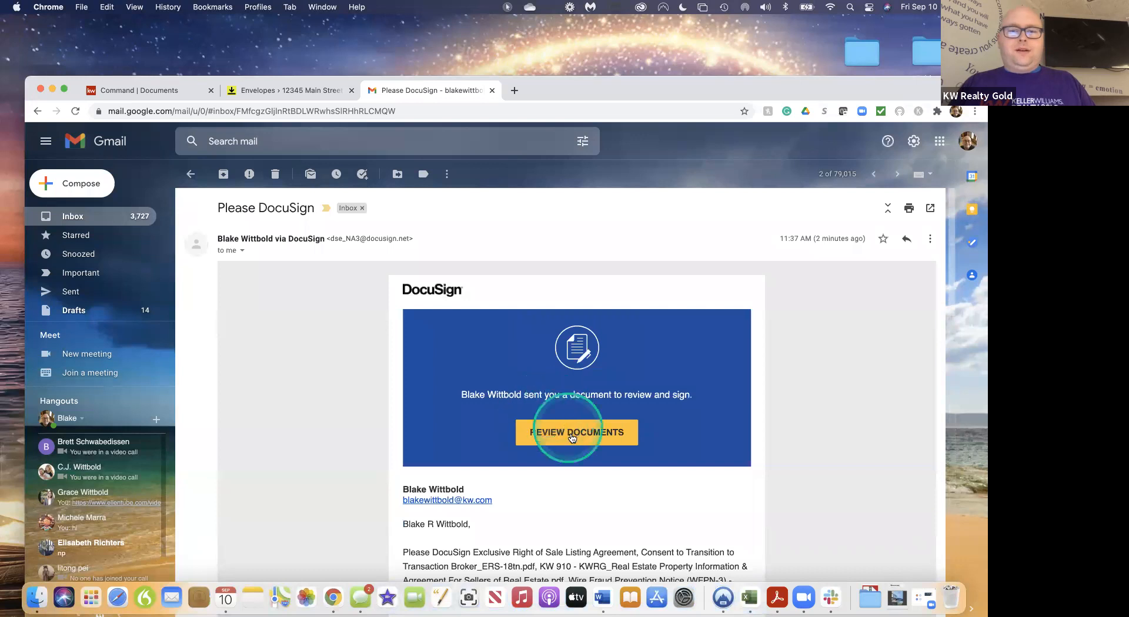
Open the listing documents for signing, accept electronic records, and begin the seller's first initial field
left_click(576, 433)
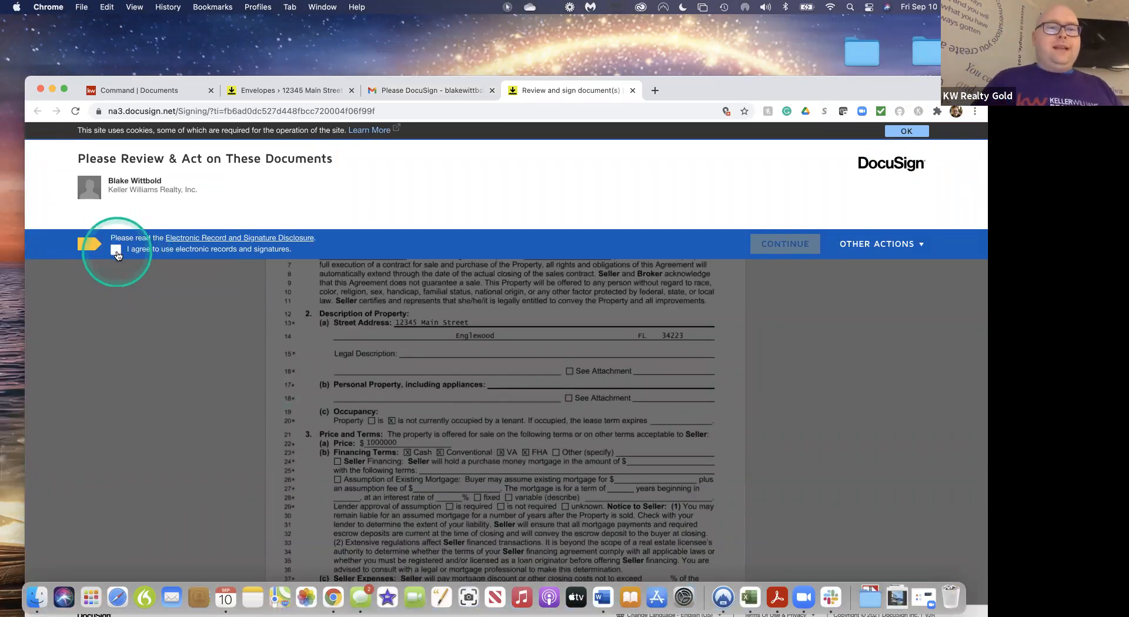
left_click(116, 251)
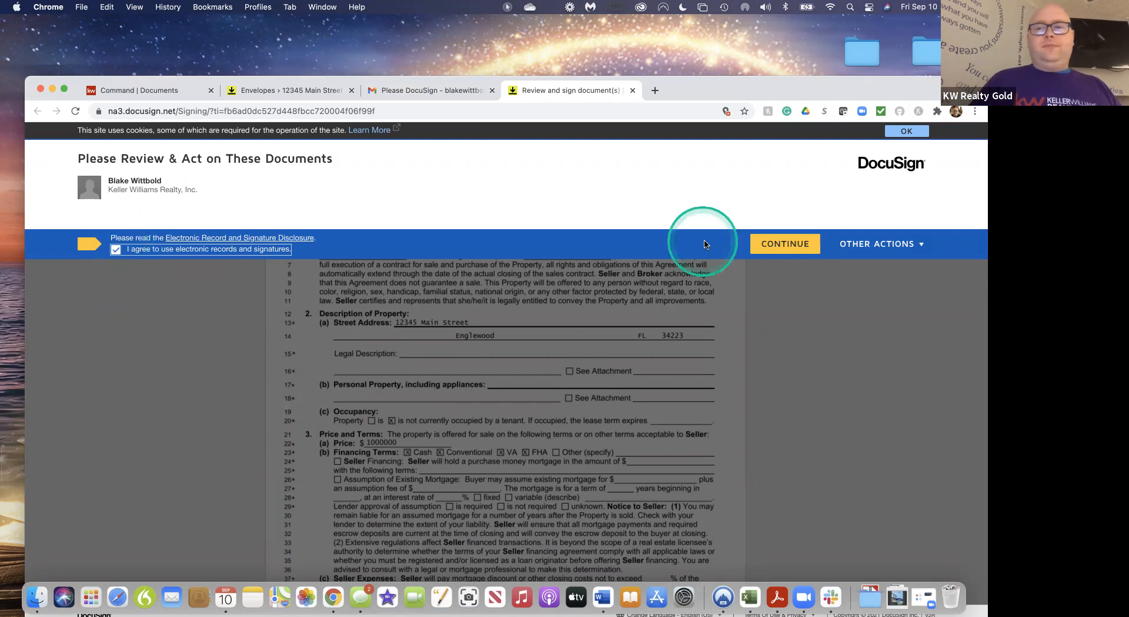
left_click(774, 249)
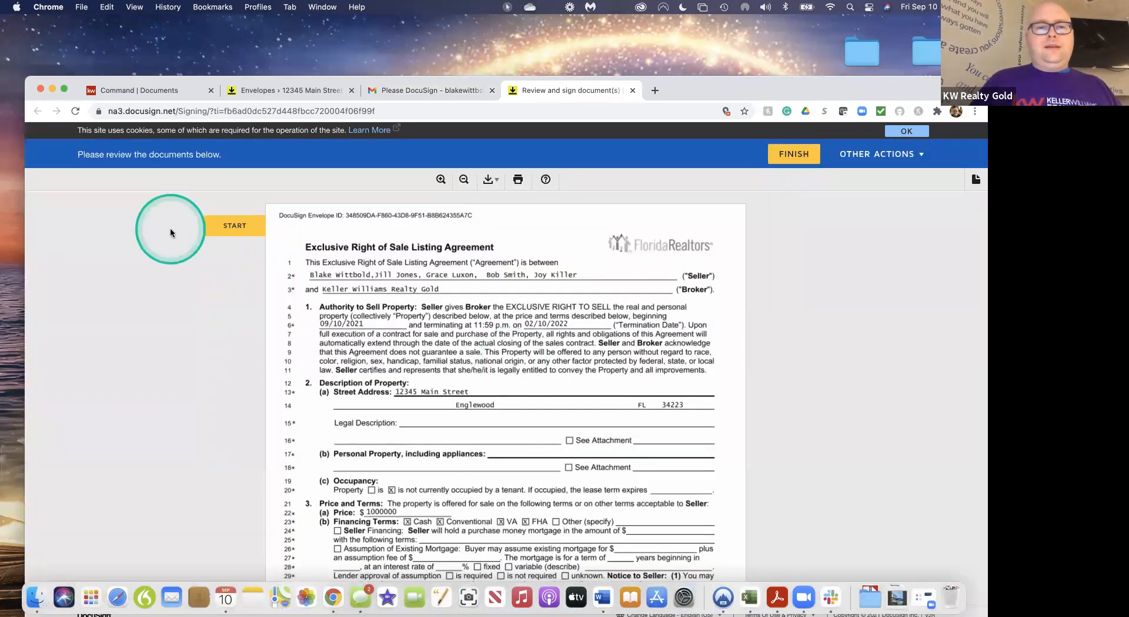
left_click(251, 233)
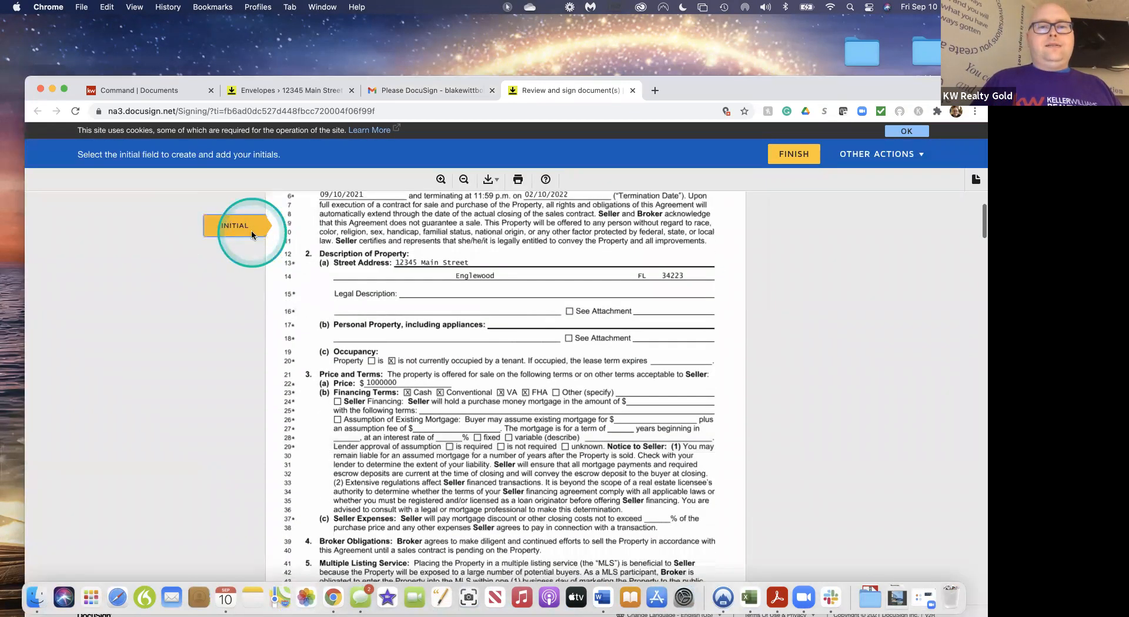
left_click(335, 398)
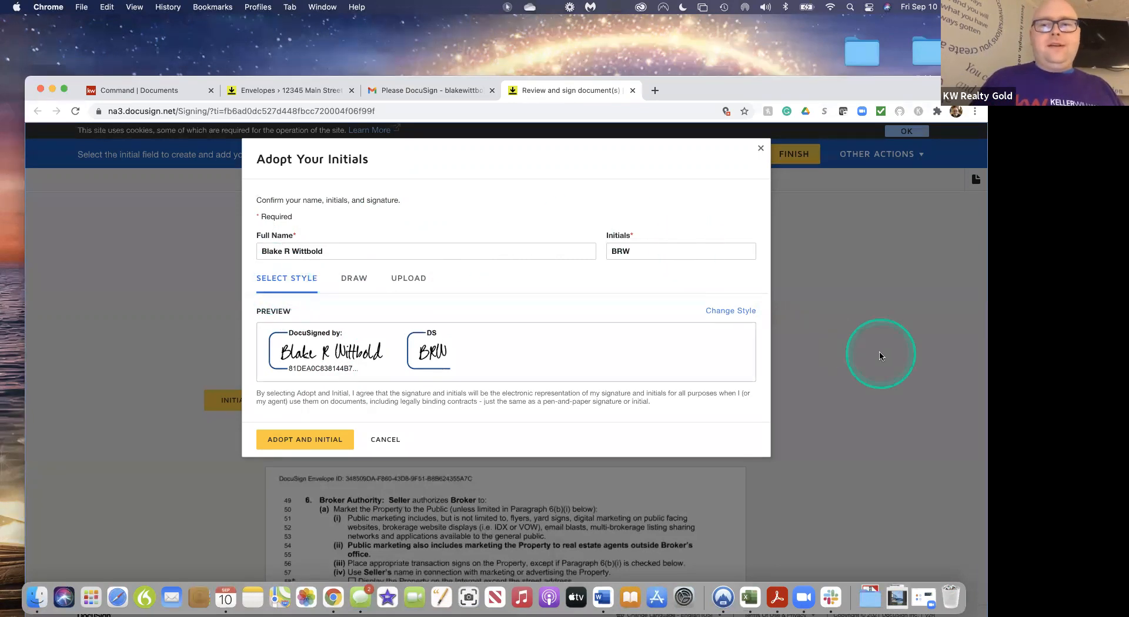
Switch the seller's signature and initials to the bold script style
left_click(730, 310)
scroll(663, 353, "down", 1)
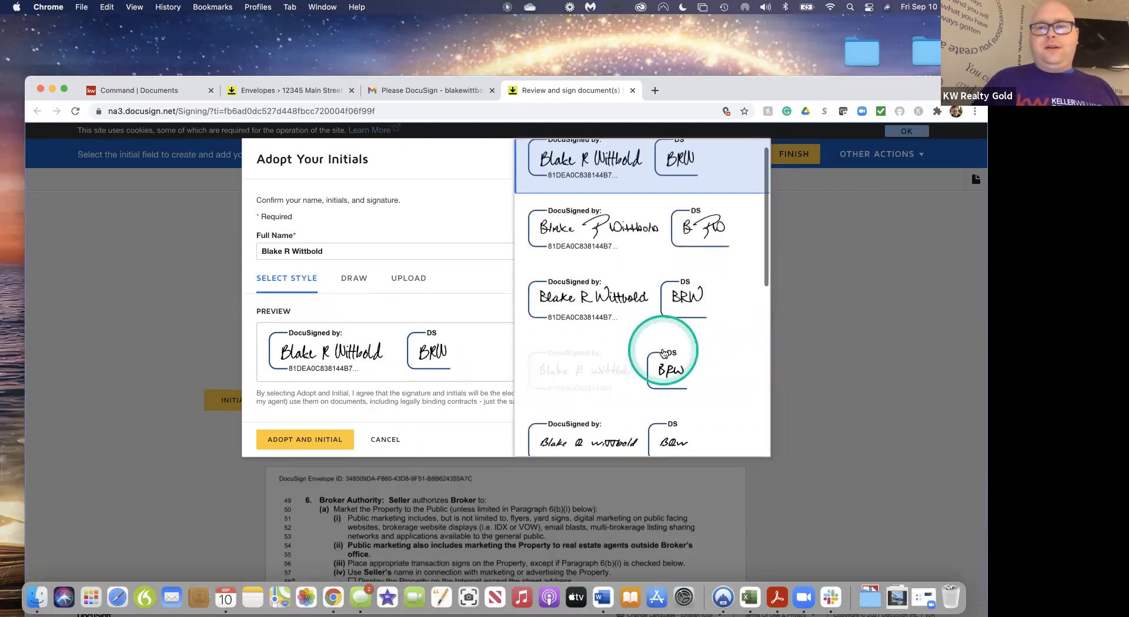
scroll(664, 353, "down", 5)
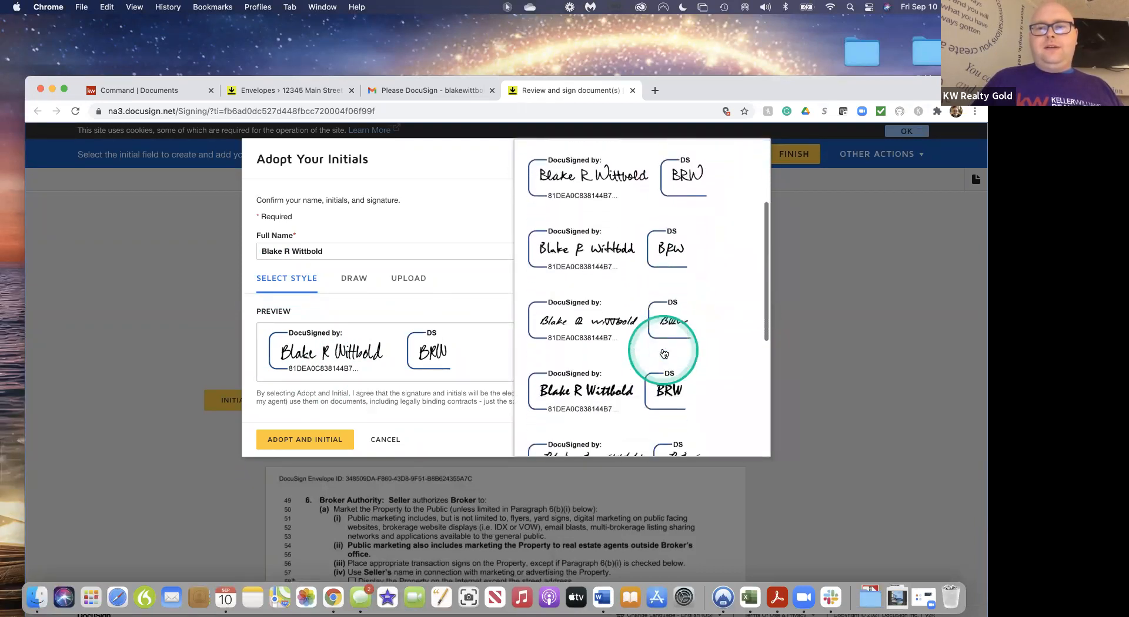
scroll(663, 352, "down", 8)
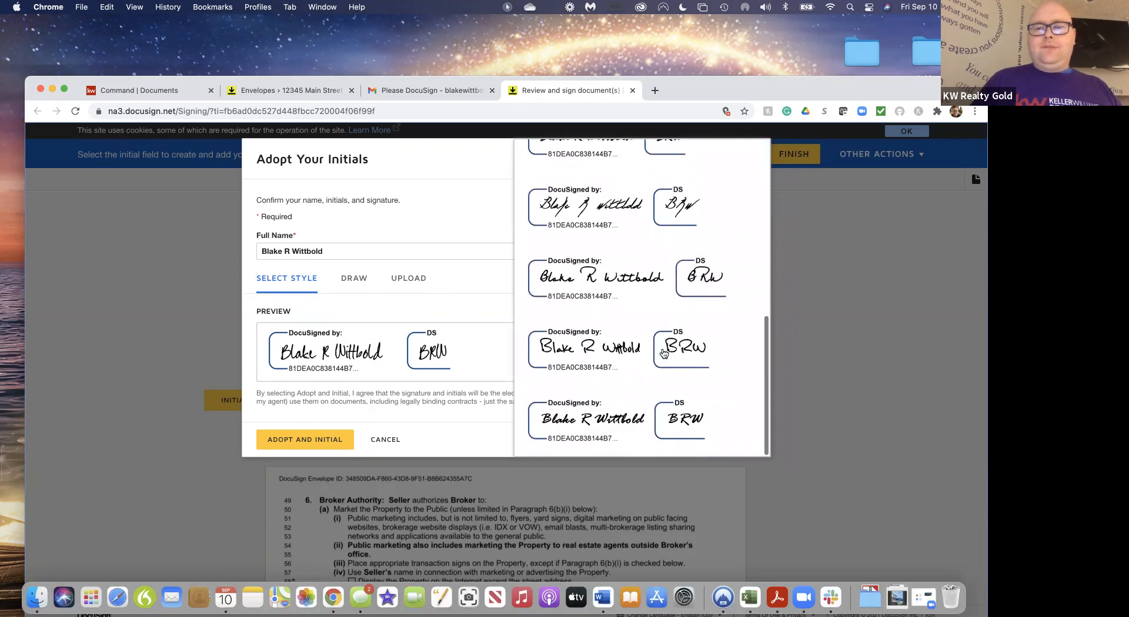
left_click(607, 436)
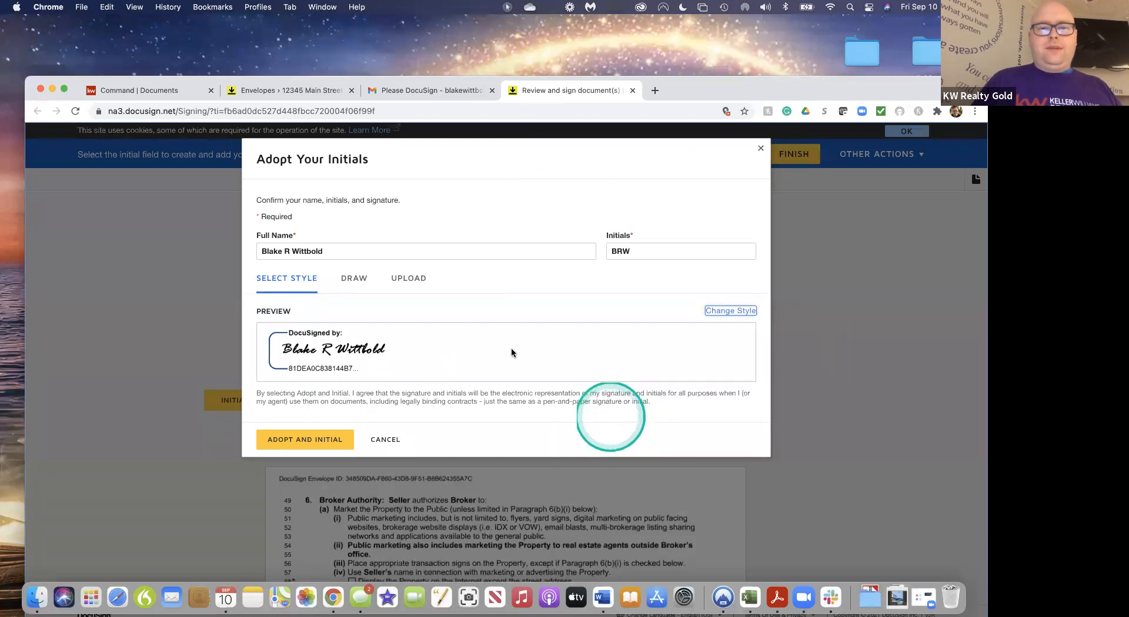
Try drawn and uploaded initials, then return to the bold preset style and adopt it
left_click(353, 278)
left_click(305, 359)
mouse_move(307, 356)
left_mouse_down()
mouse_move(345, 336)
mouse_move(338, 355)
mouse_move(382, 344)
mouse_move(404, 360)
mouse_move(427, 347)
left_mouse_up()
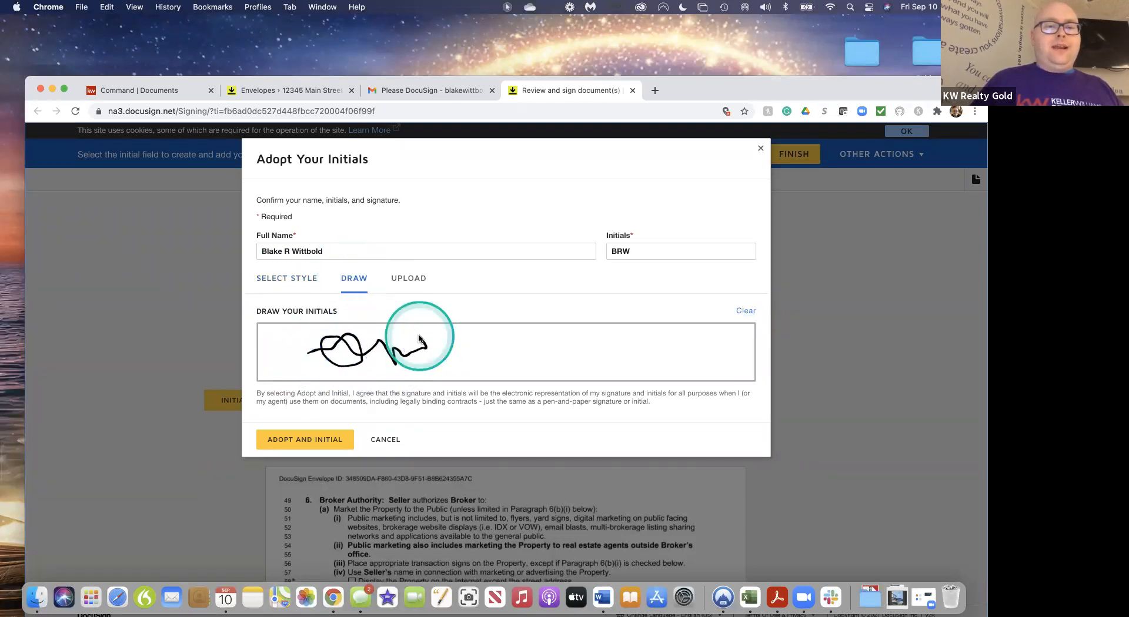
left_click(411, 281)
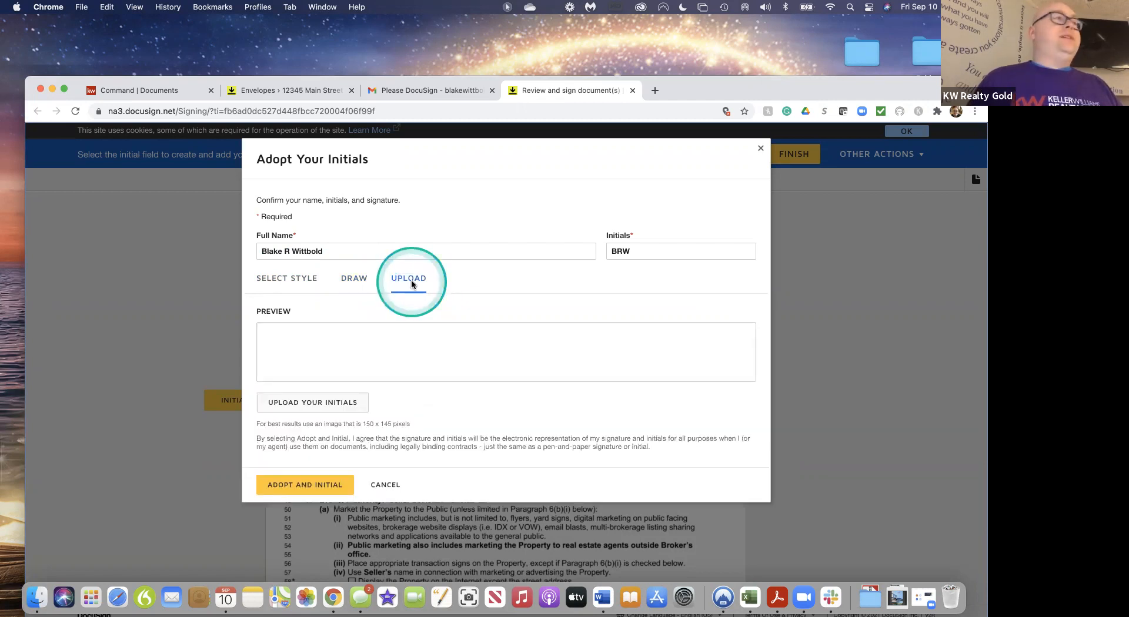
left_click(286, 278)
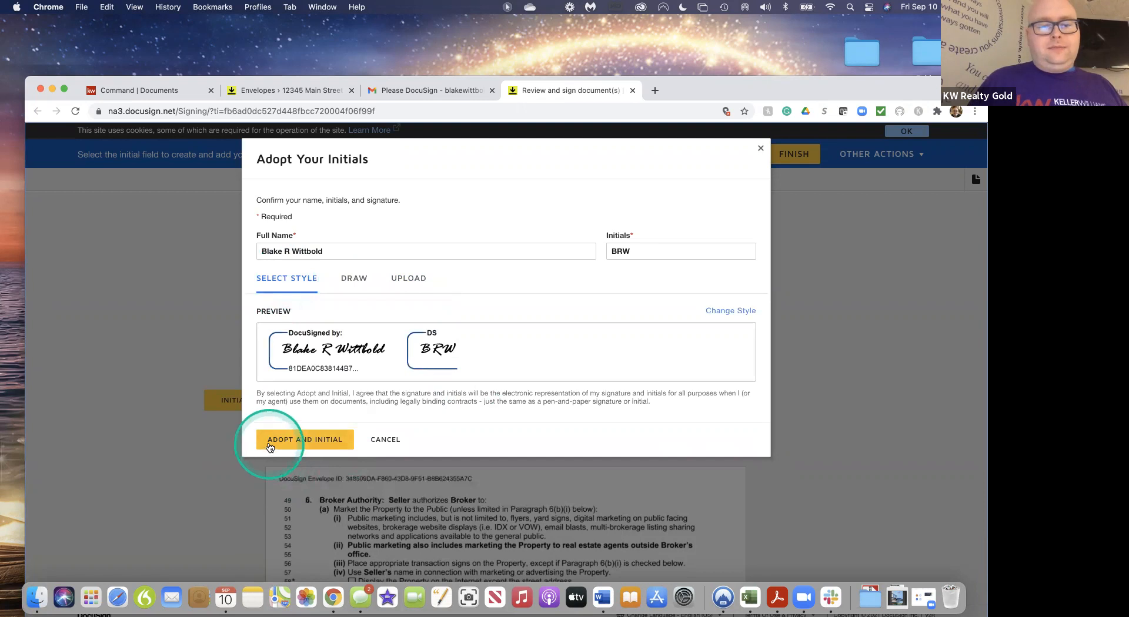
left_click(270, 441)
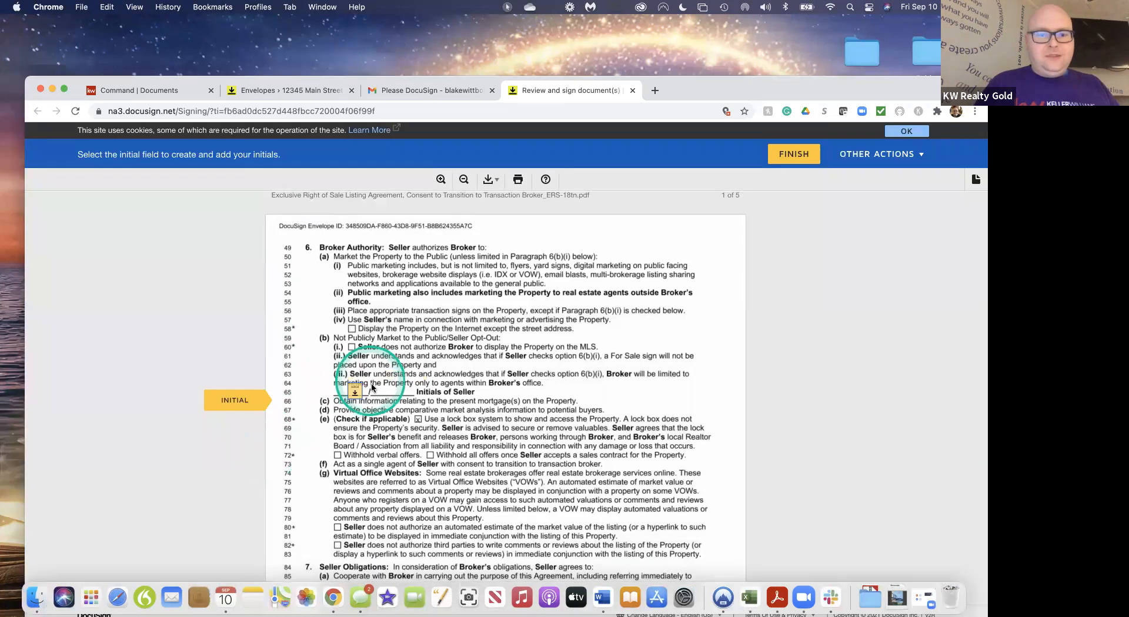
Initial and sign the required seller fields from paragraph 6 through the page 5 acknowledgment
left_click(354, 391)
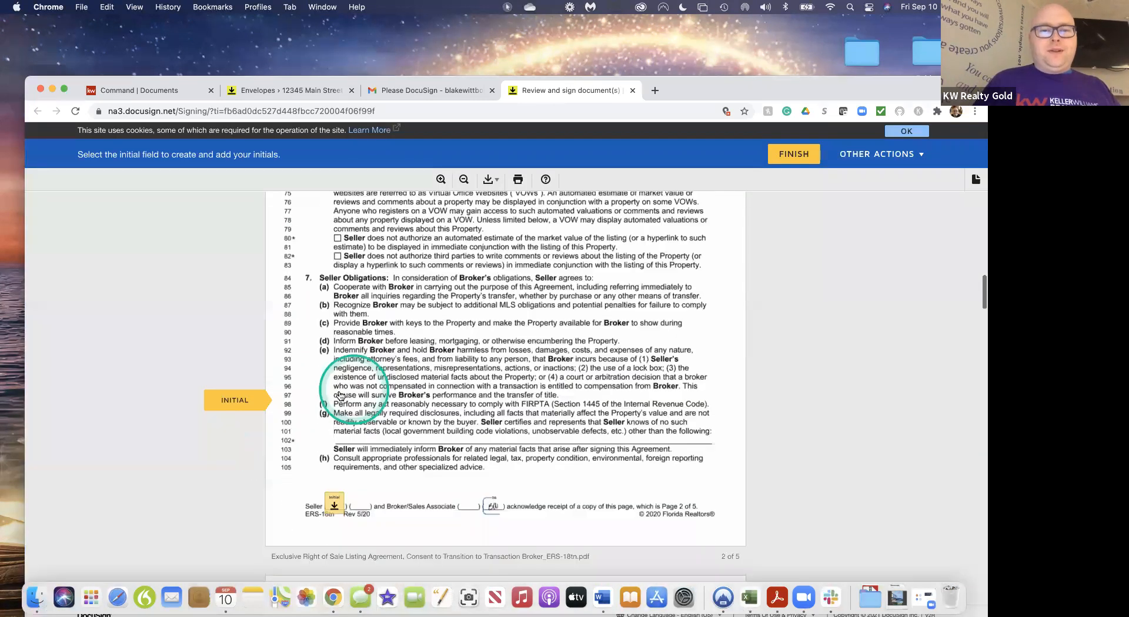
scroll(332, 397, "down", 10)
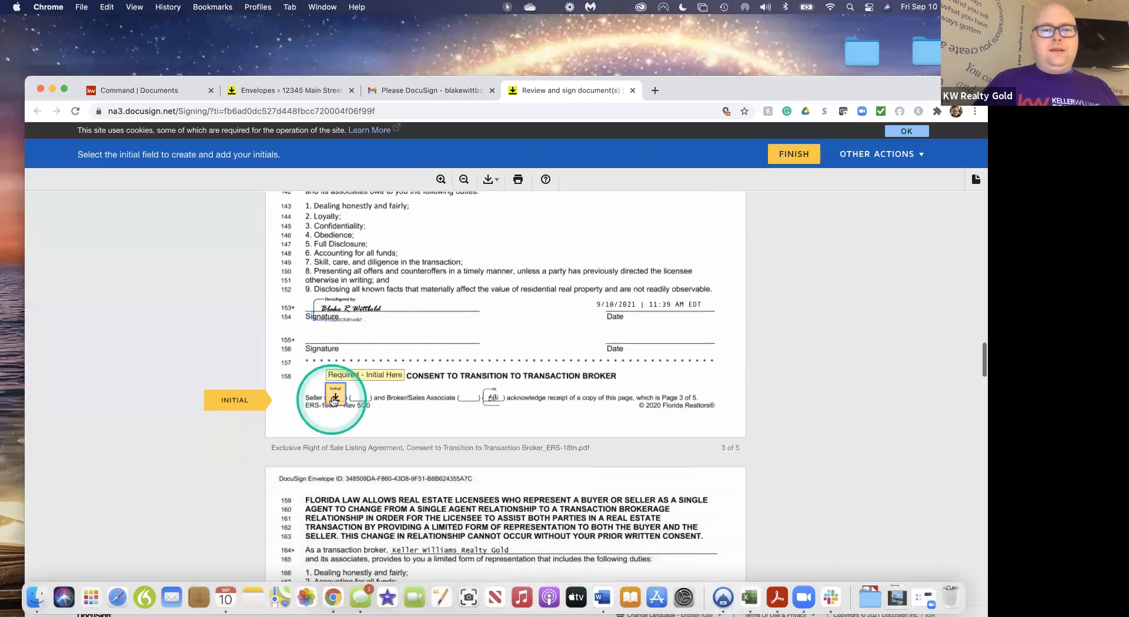
scroll(332, 401, "down", 3)
left_click(332, 397)
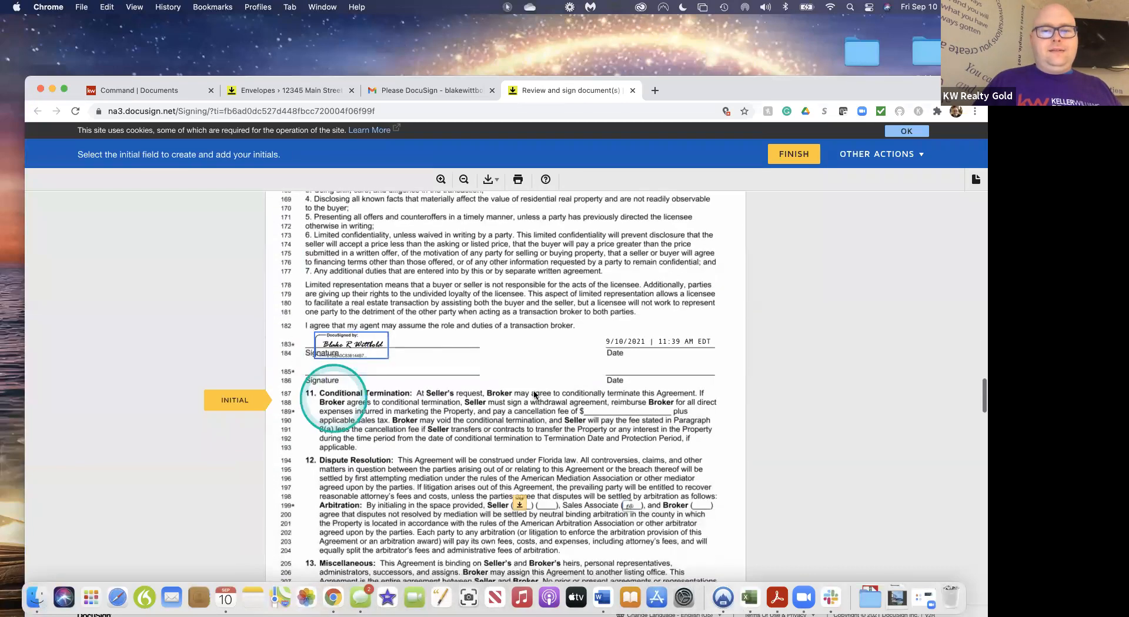
left_click(335, 392)
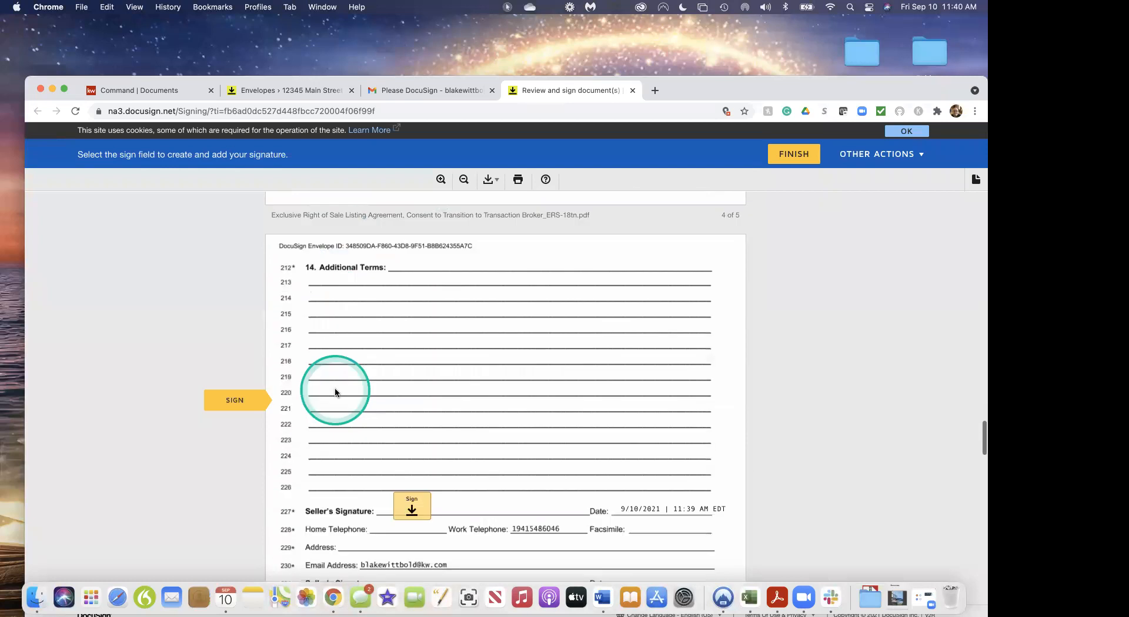
left_click(416, 401)
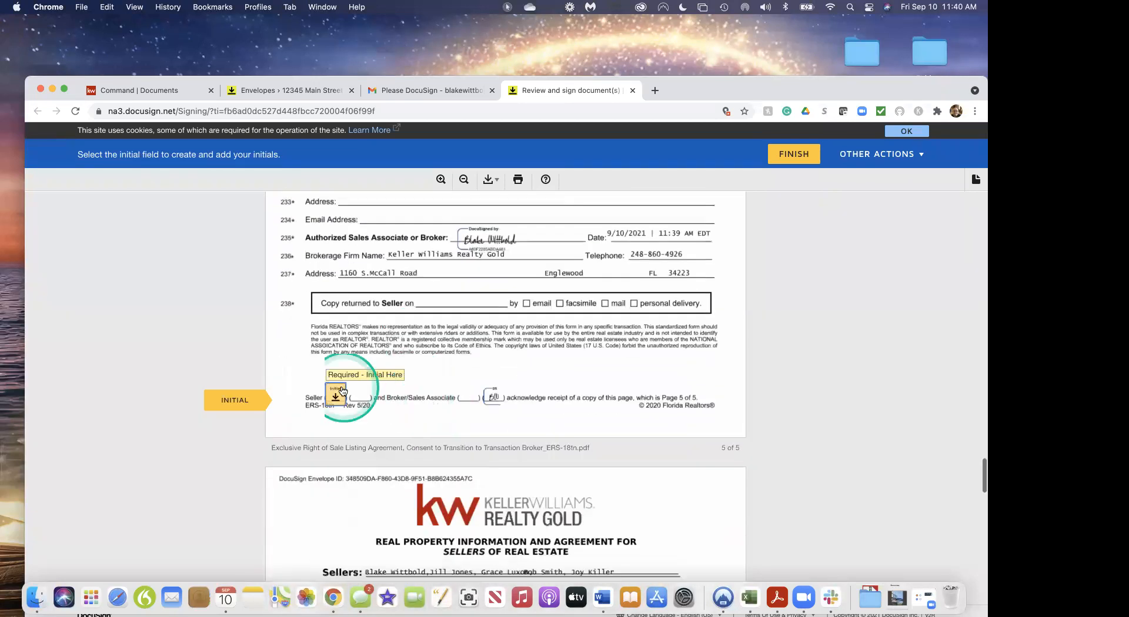
left_click(336, 398)
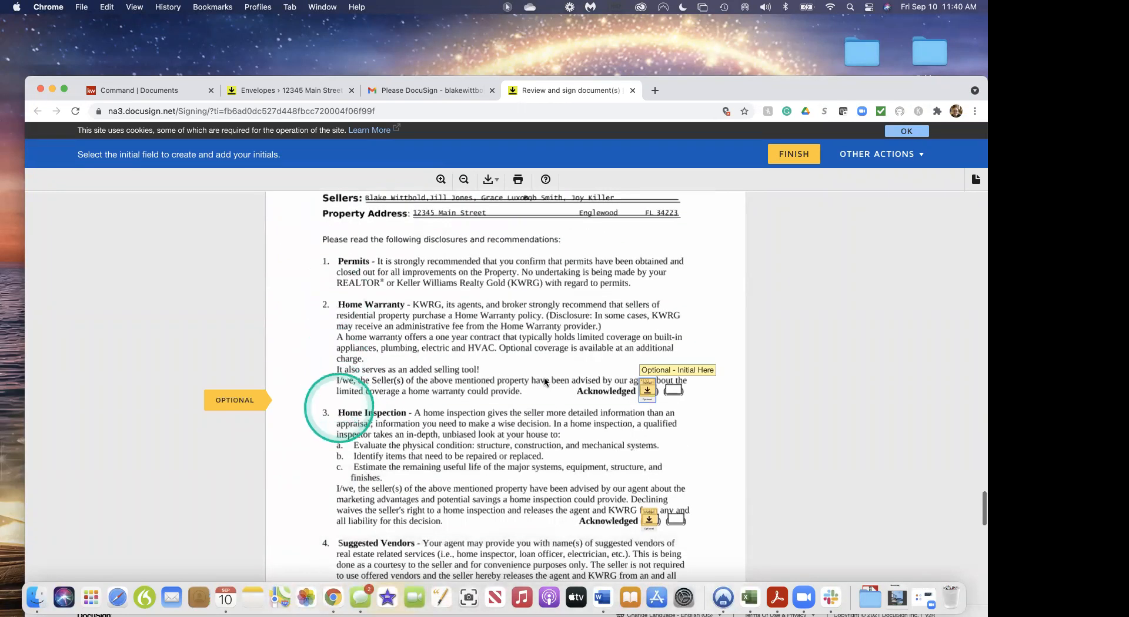
Initial the Home Warranty and Home Inspection acknowledgments and sign the remaining Seller and Buyer/Seller lines
left_click(727, 232)
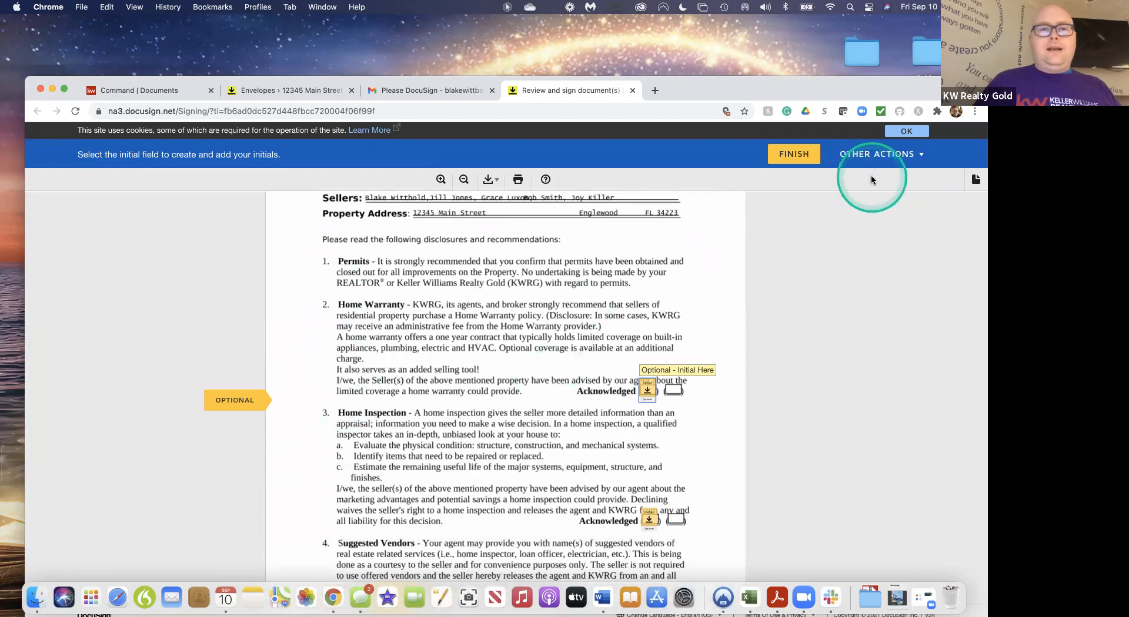
left_click(894, 157)
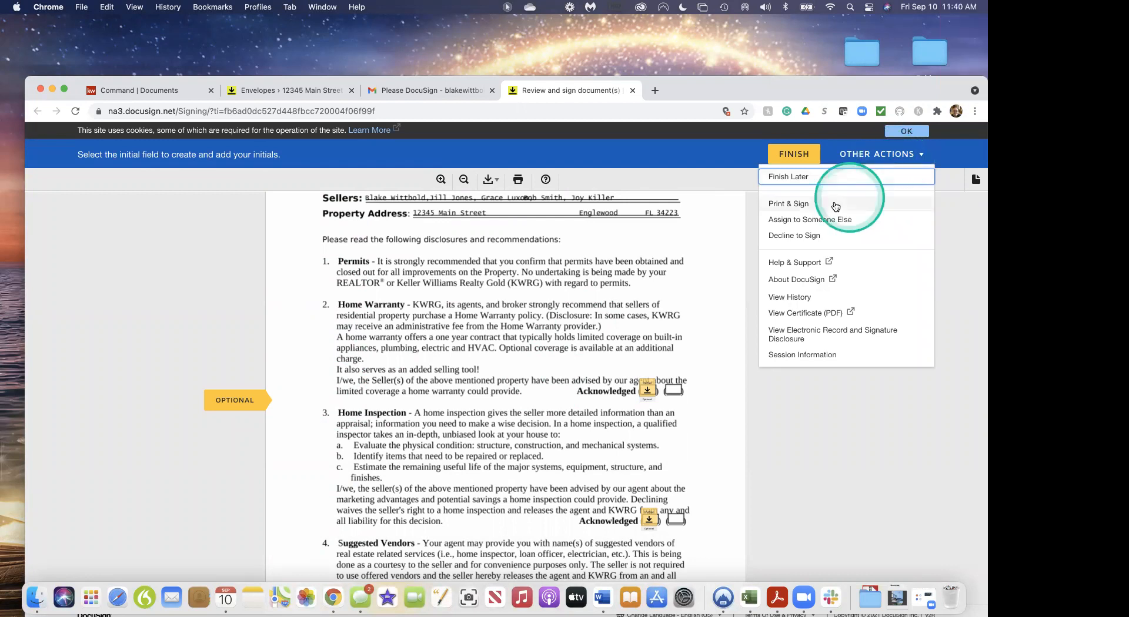
left_click(731, 220)
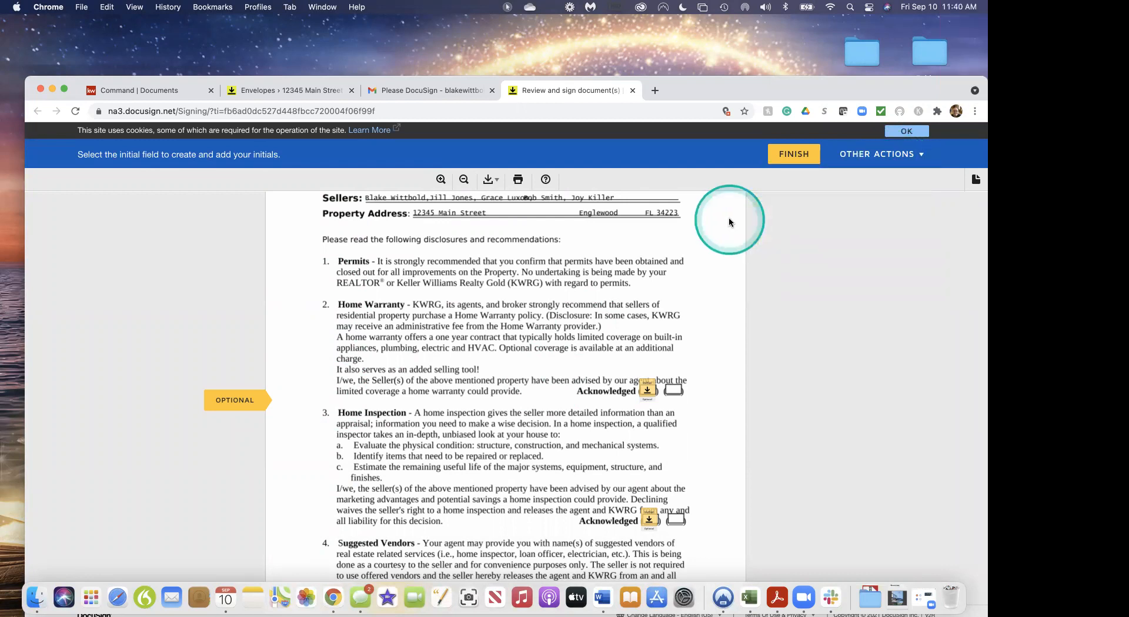
left_click(649, 390)
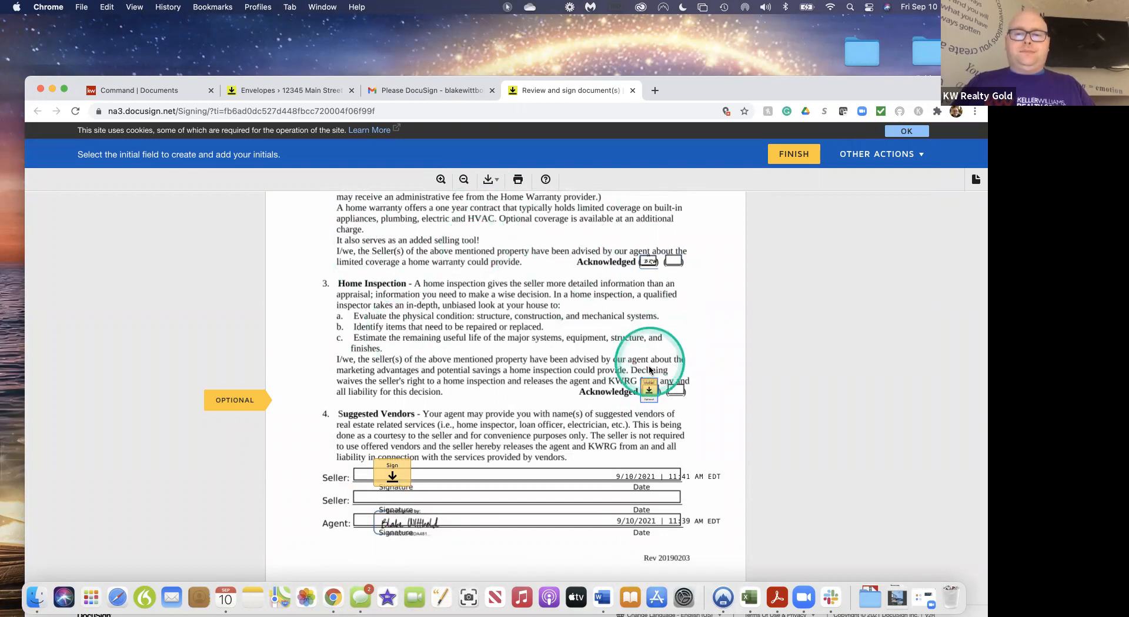
left_click(649, 388)
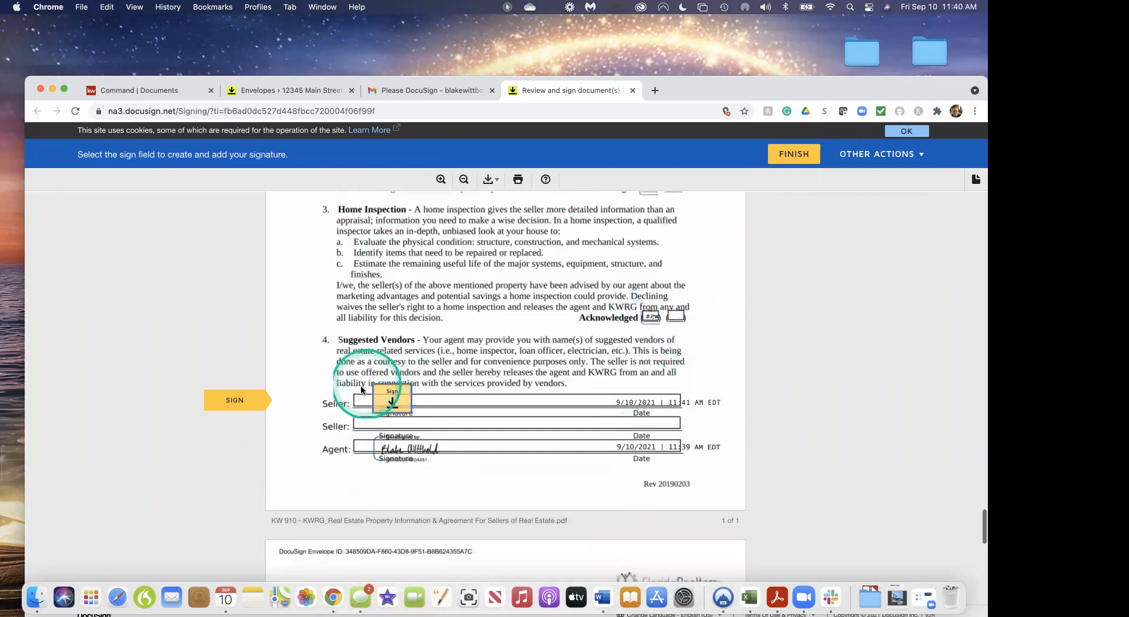
left_click(389, 399)
left_click(398, 401)
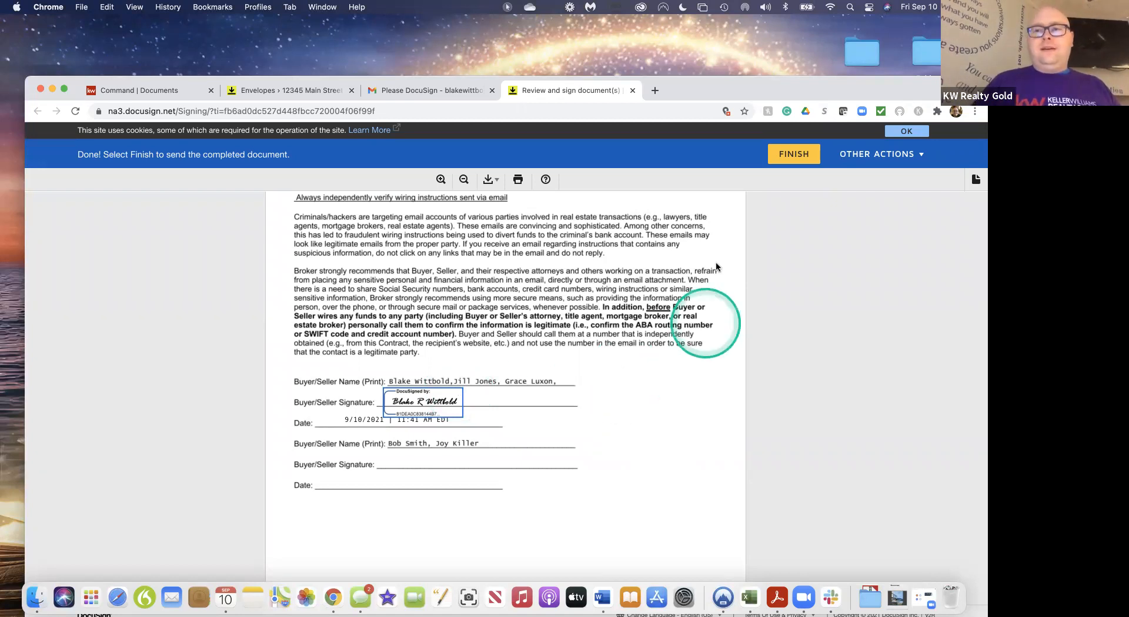
Finish signing, decline saving a copy, close the done tab, and reload the room's envelopes
left_click(792, 152)
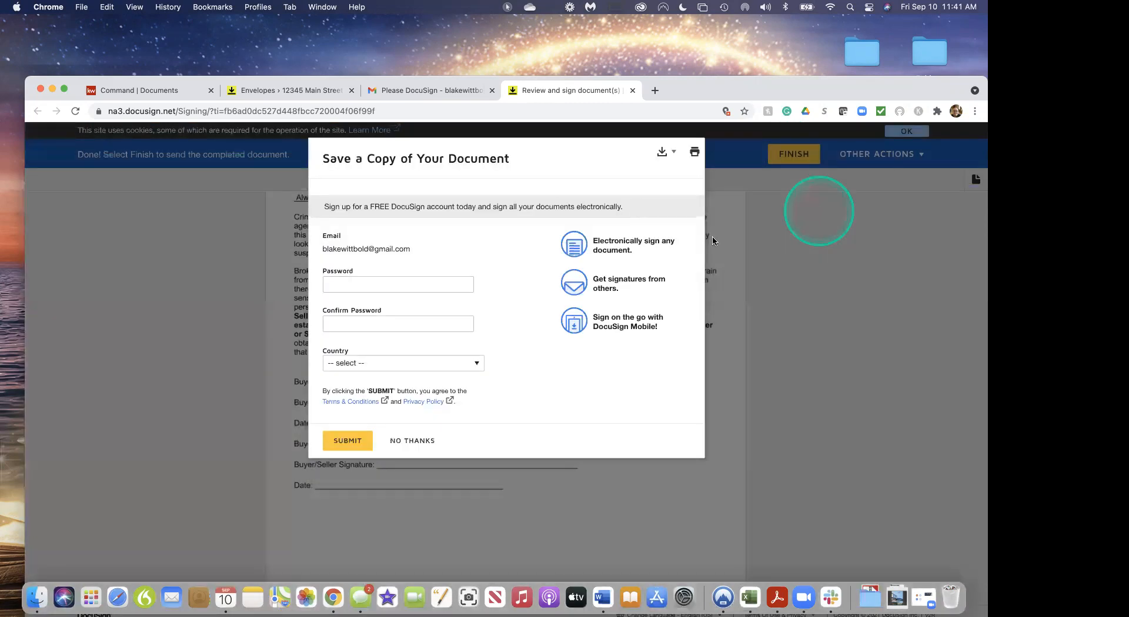
left_click(417, 440)
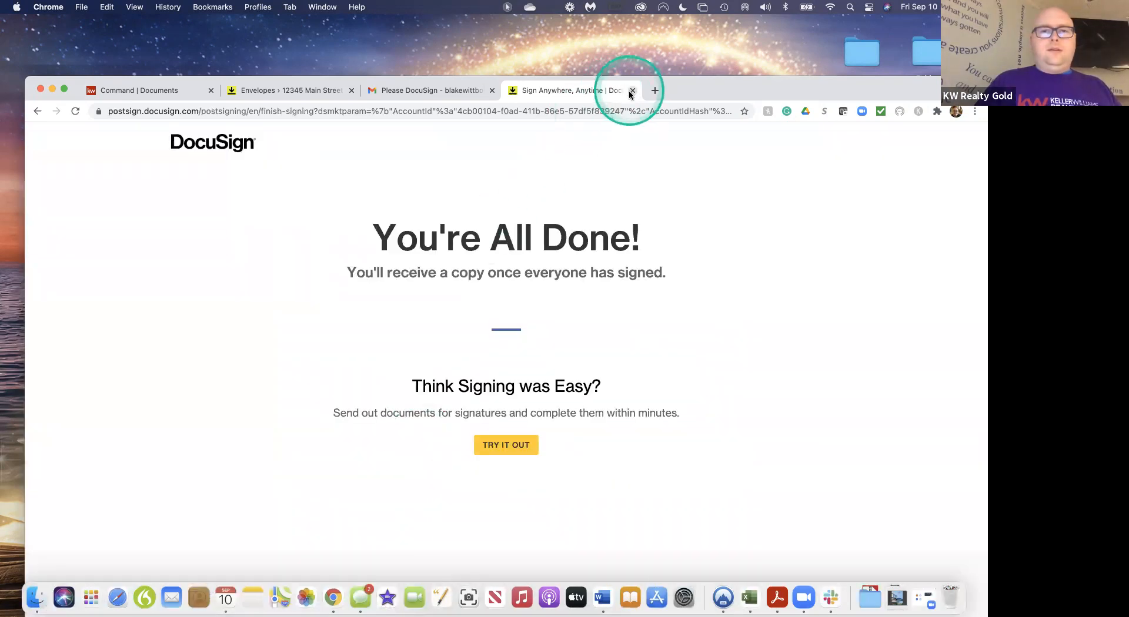
key("super+w")
left_click(276, 90)
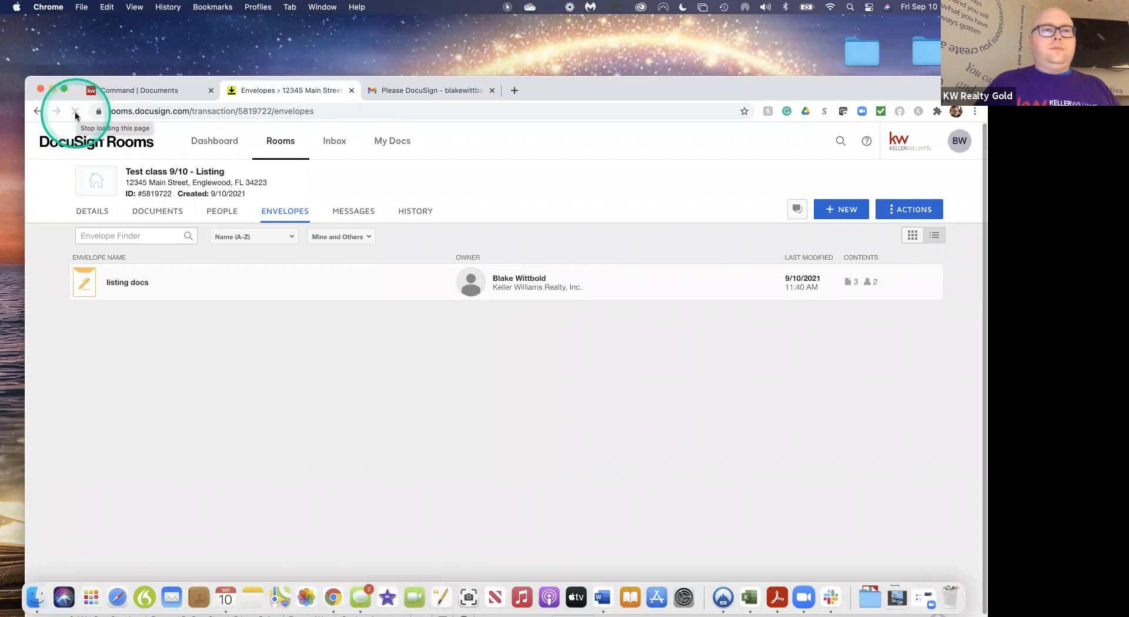
left_click(75, 113)
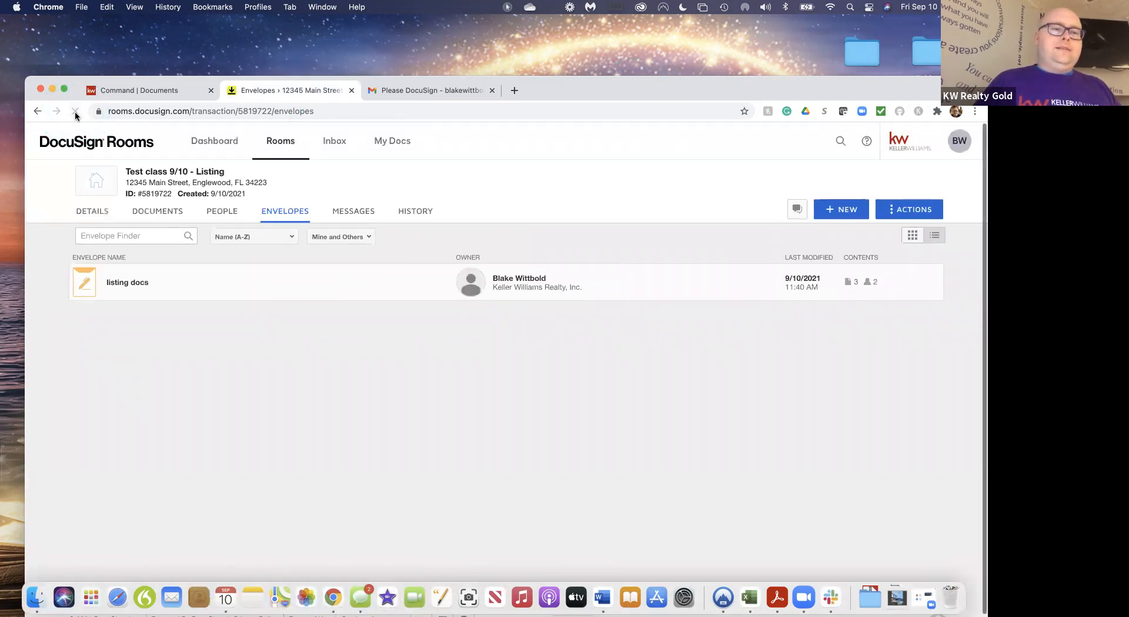
Reload until 'listing docs' shows Completed, then review the nine room documents and show the + ADD sources
left_click(78, 112)
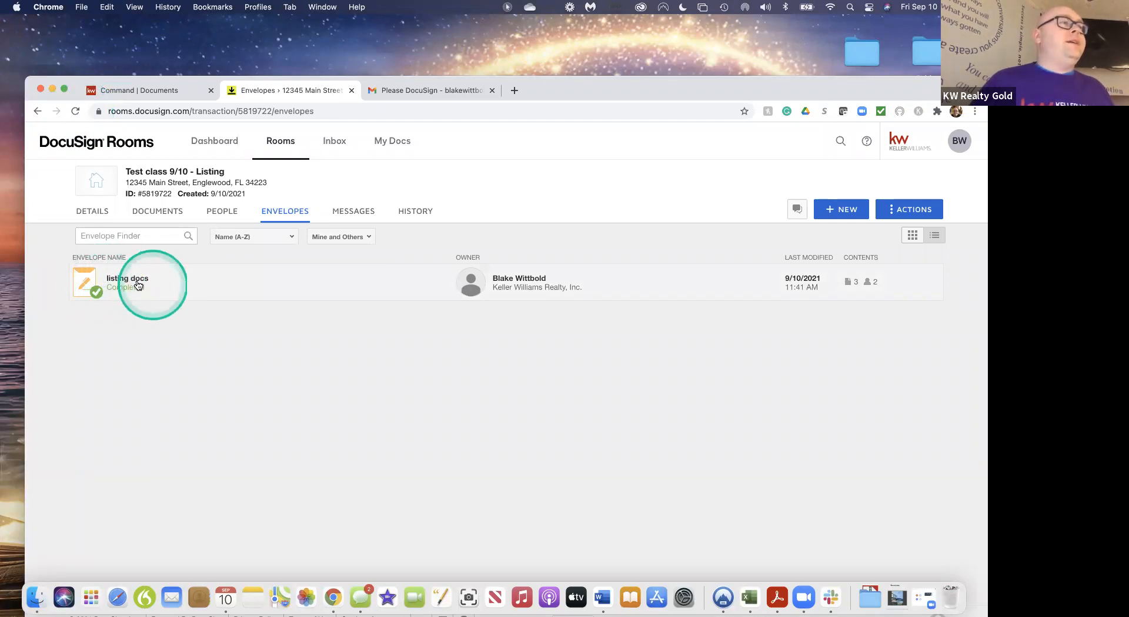
left_click(170, 217)
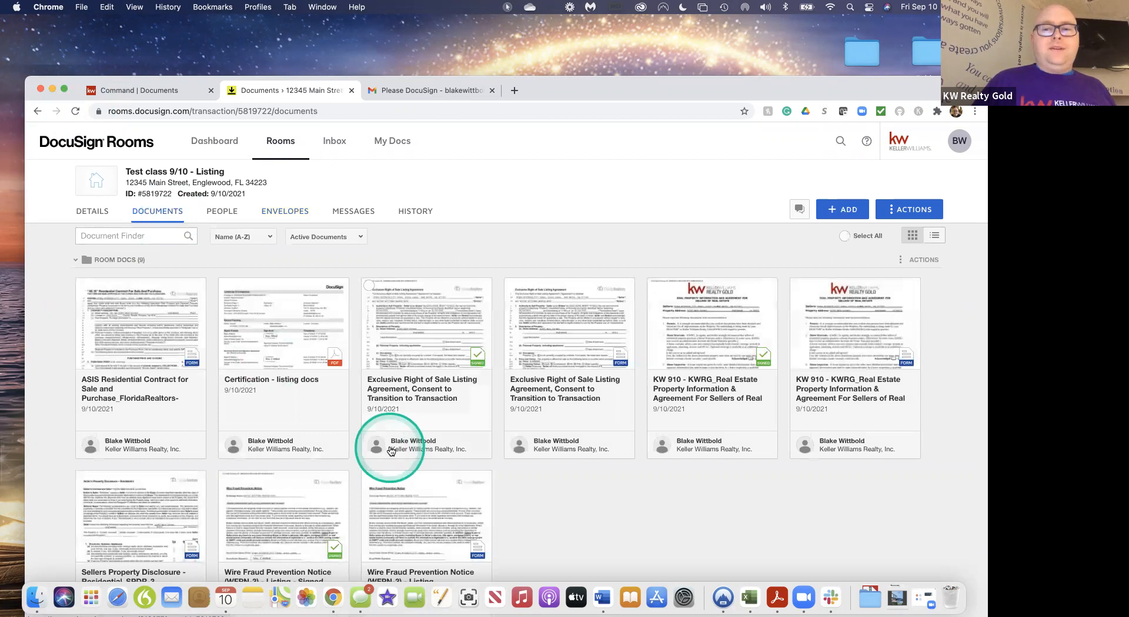
scroll(388, 450, "down", 3)
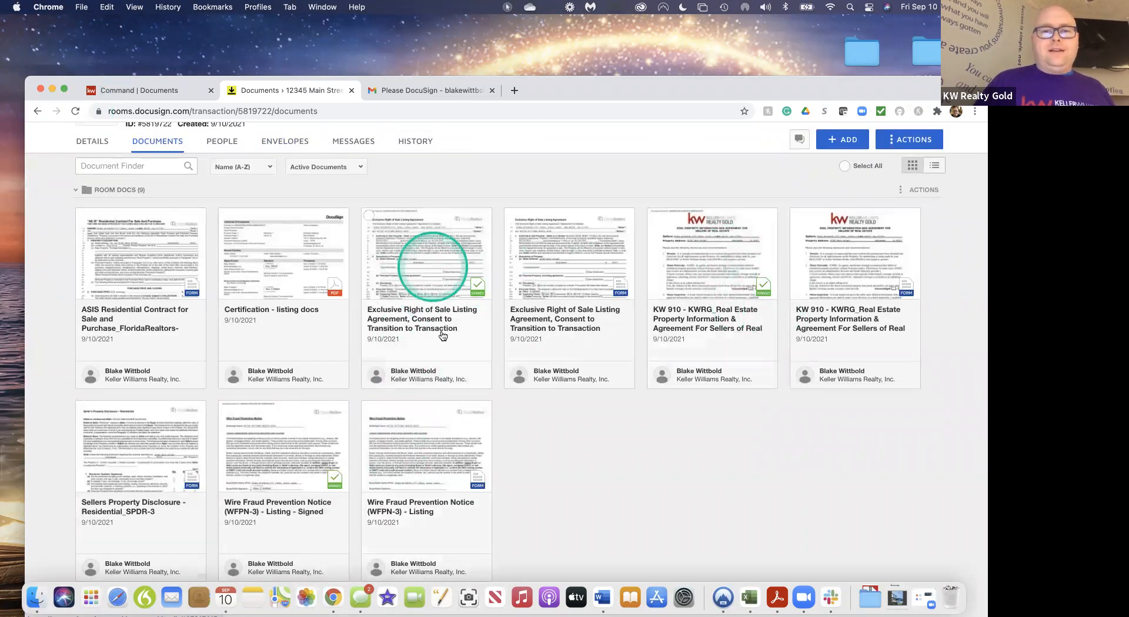
scroll(438, 276, "down", 1)
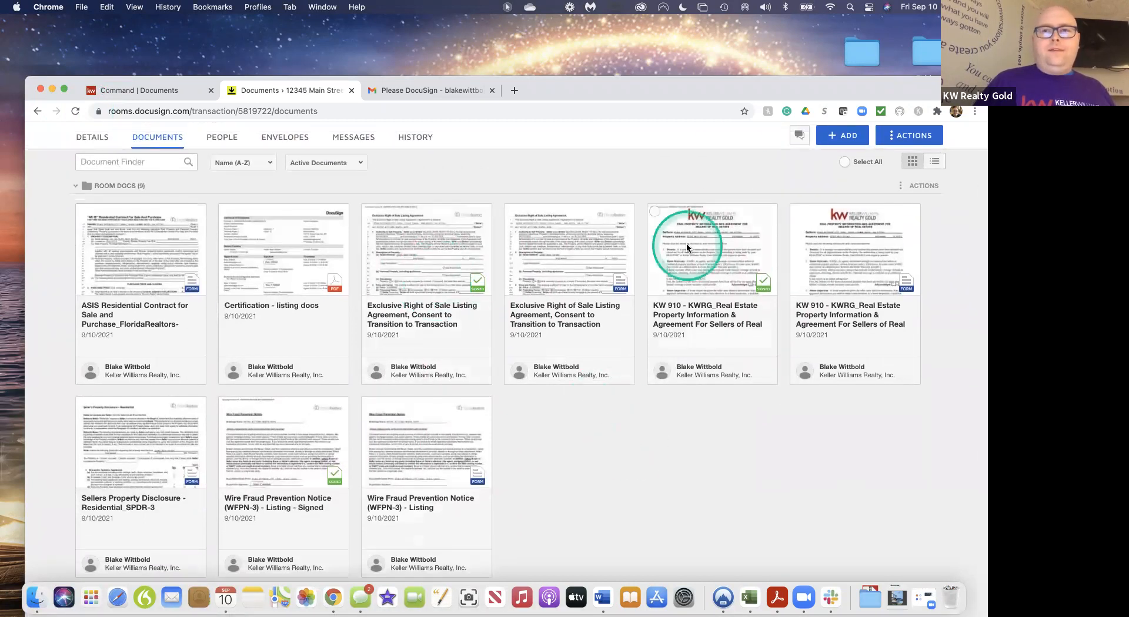
left_click_drag(853, 94, 854, 69)
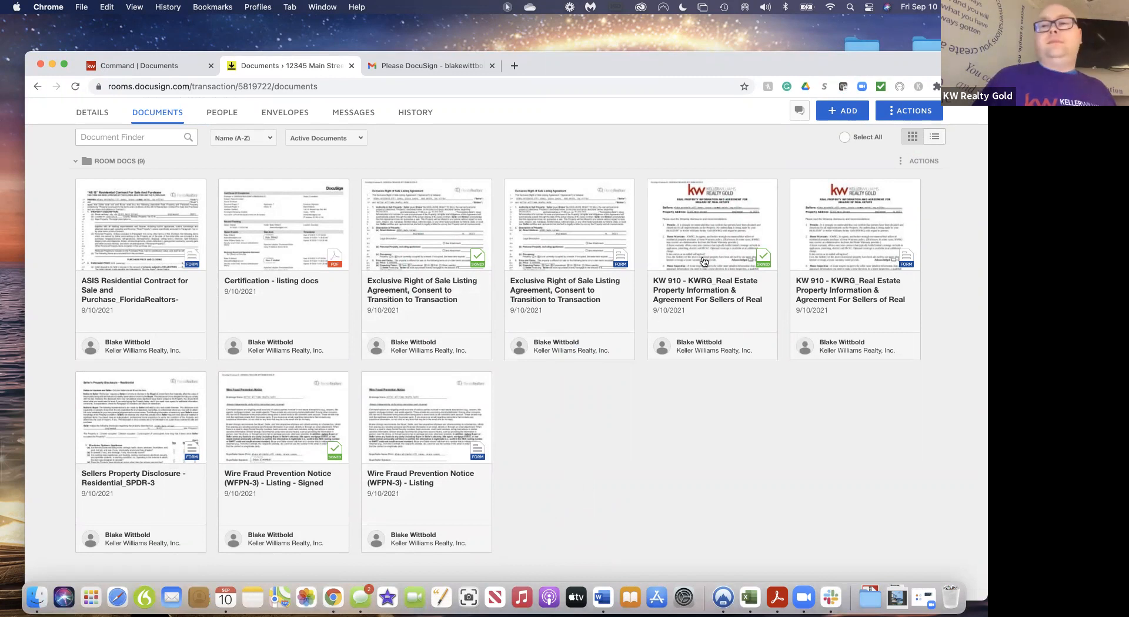
left_click(844, 110)
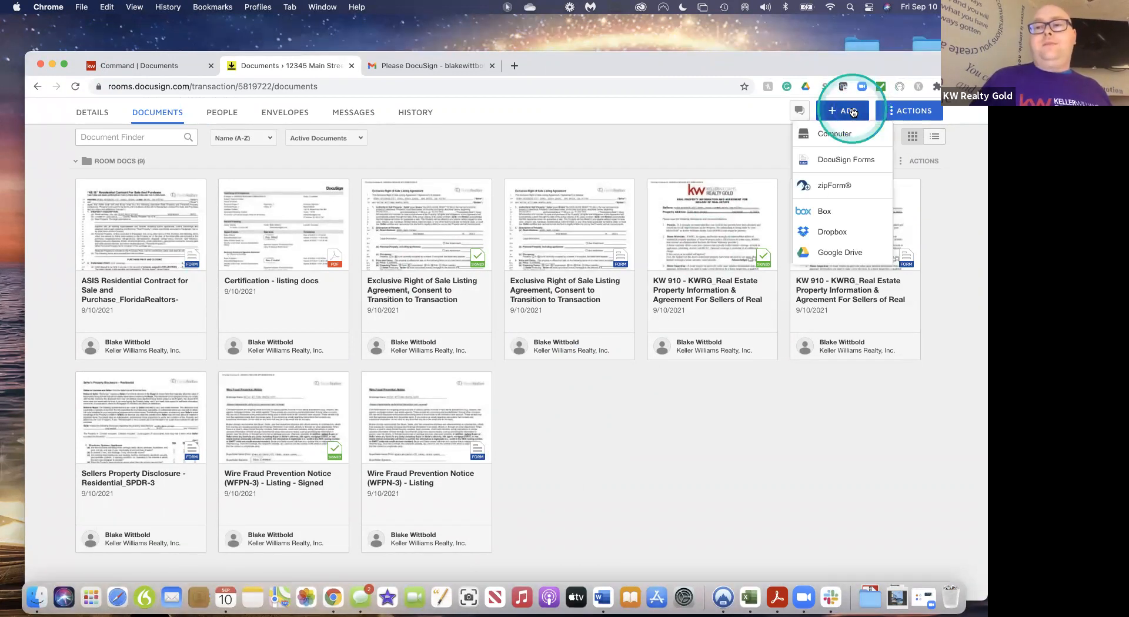
Upload 'ASIS Residential Contract (8).pdf' from Downloads into the room's documents
left_click(845, 135)
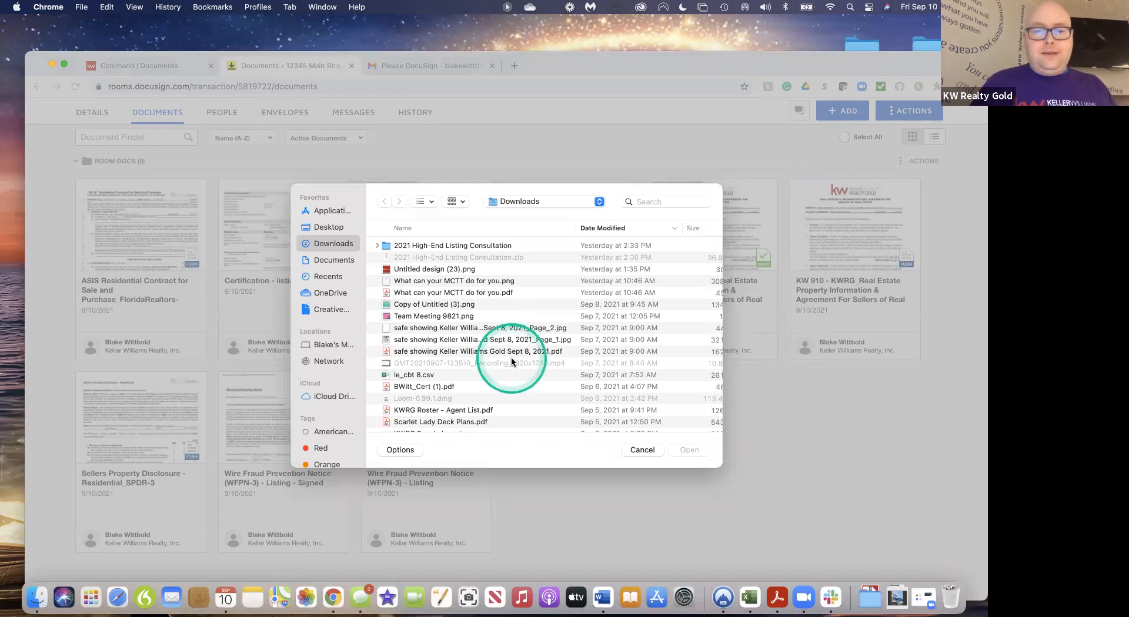
left_click(416, 410)
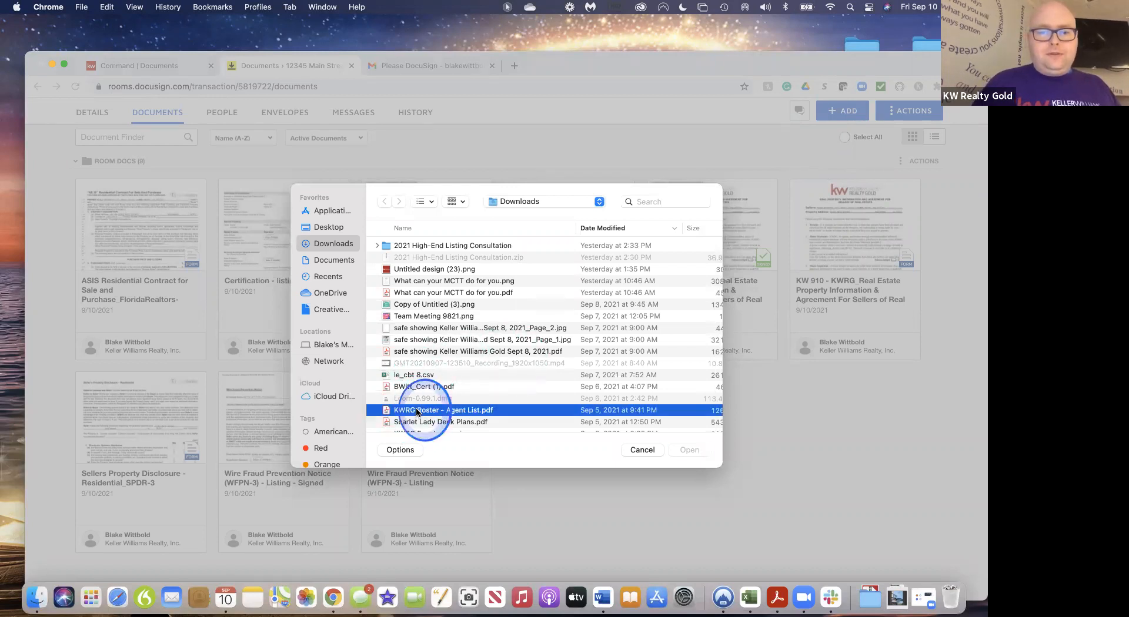
scroll(457, 378, "down", 5)
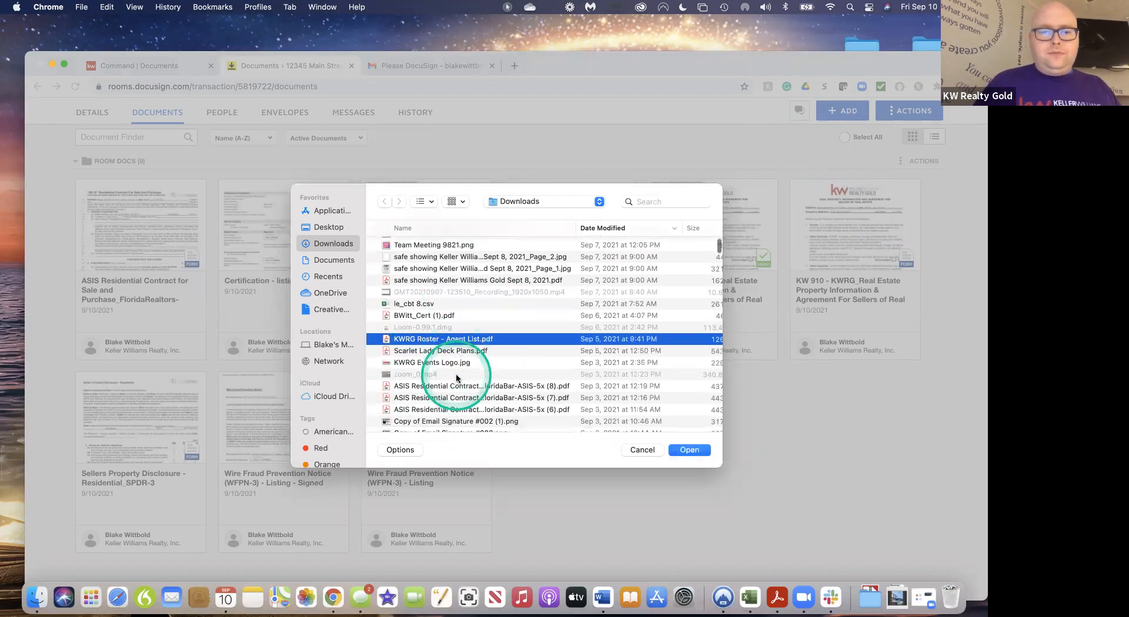
left_click(459, 339)
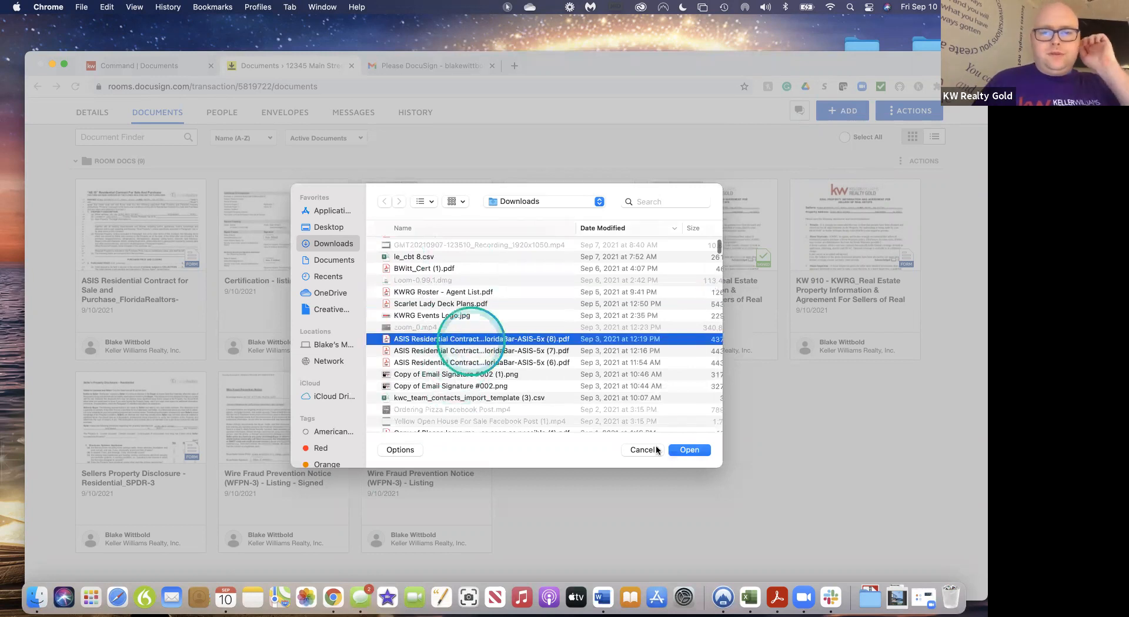
left_click(688, 450)
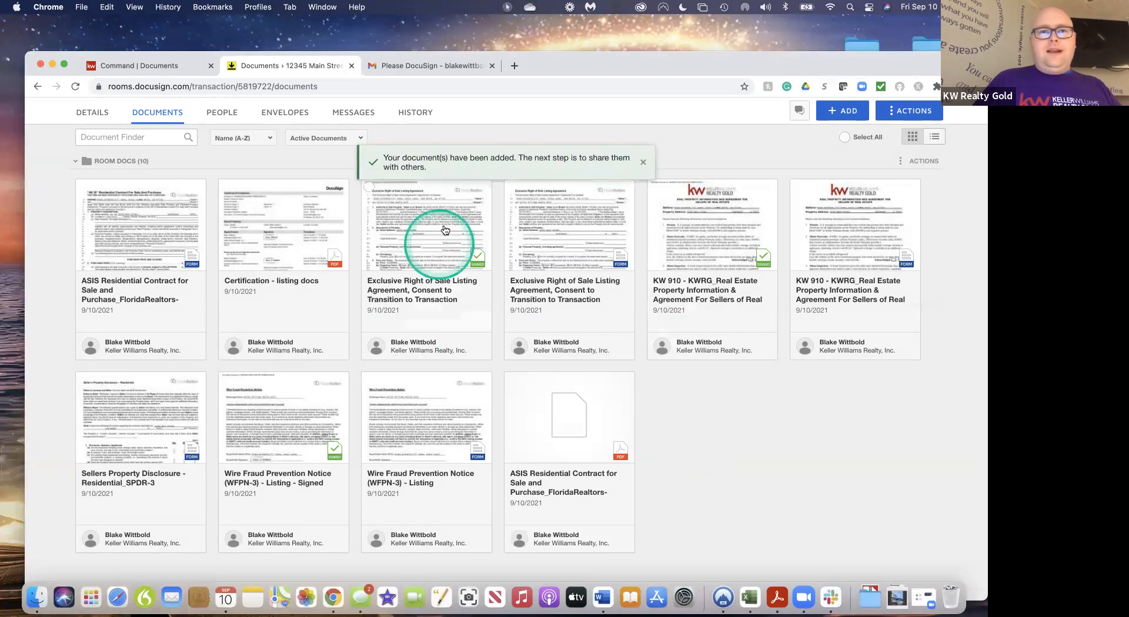
Start a new envelope and add 'ASIS Residential Contract (8).pdf' from the room docs
left_click(294, 118)
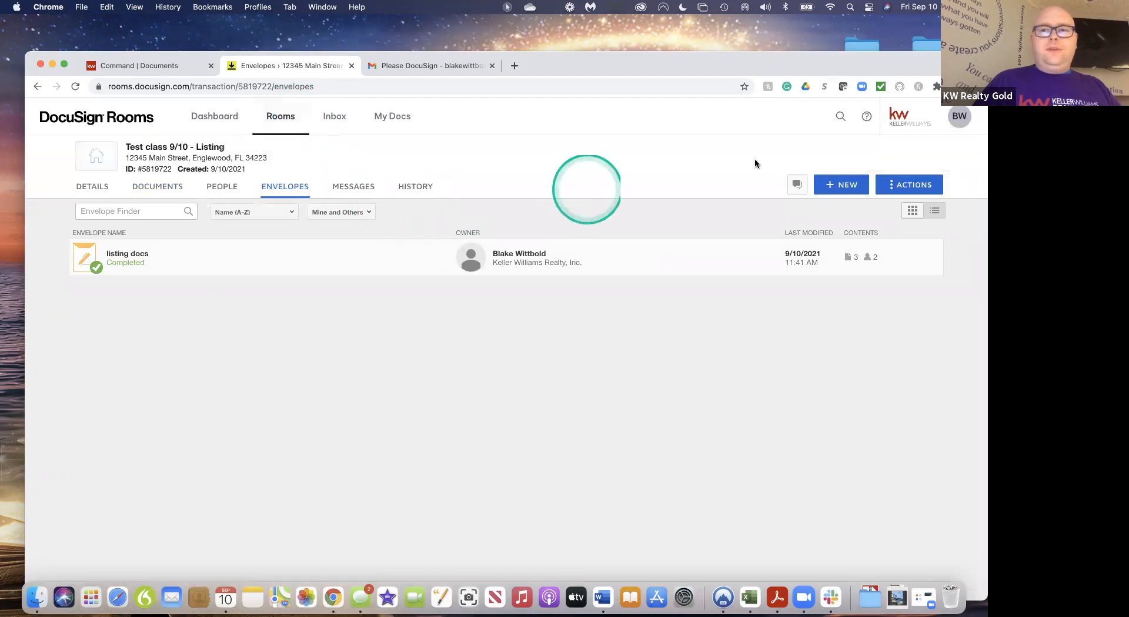
left_click(849, 185)
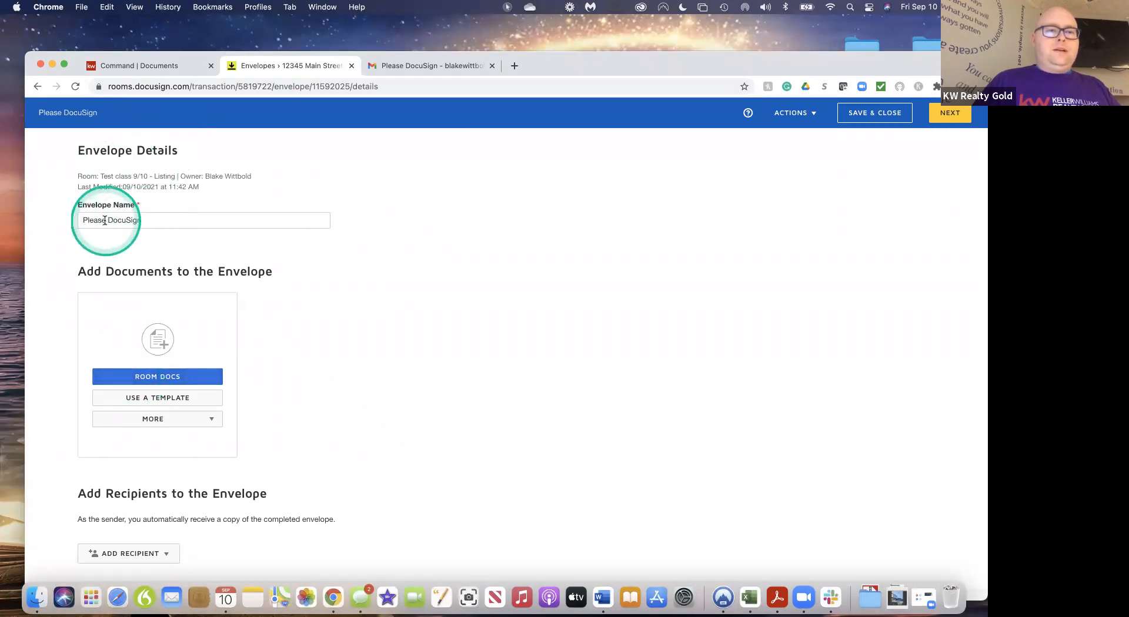
left_click(155, 378)
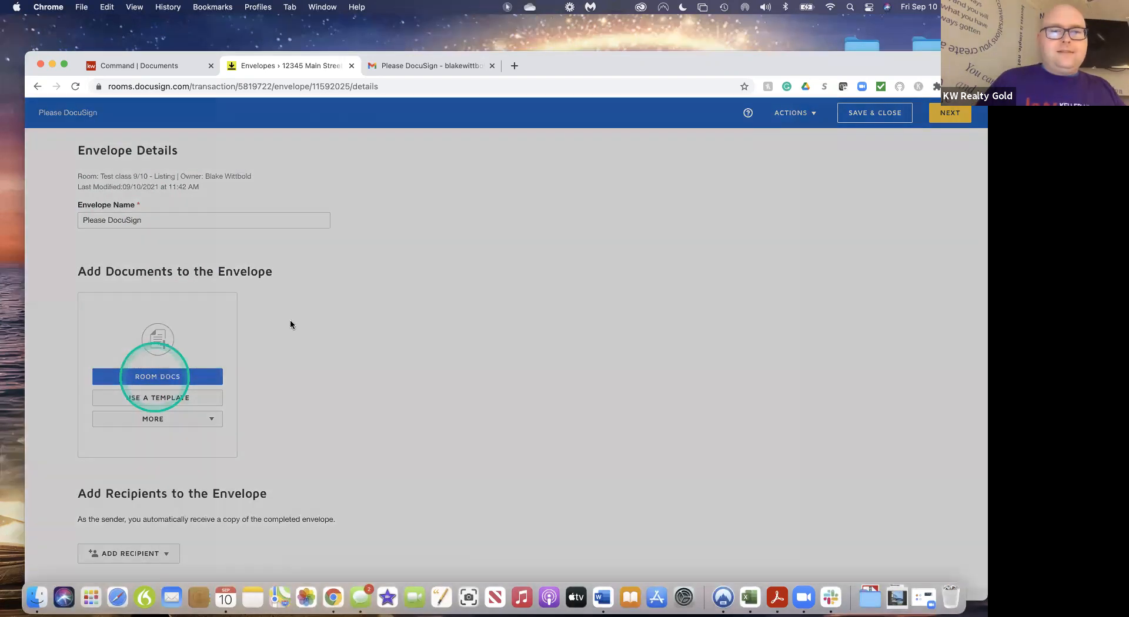
scroll(482, 454, "down", 1)
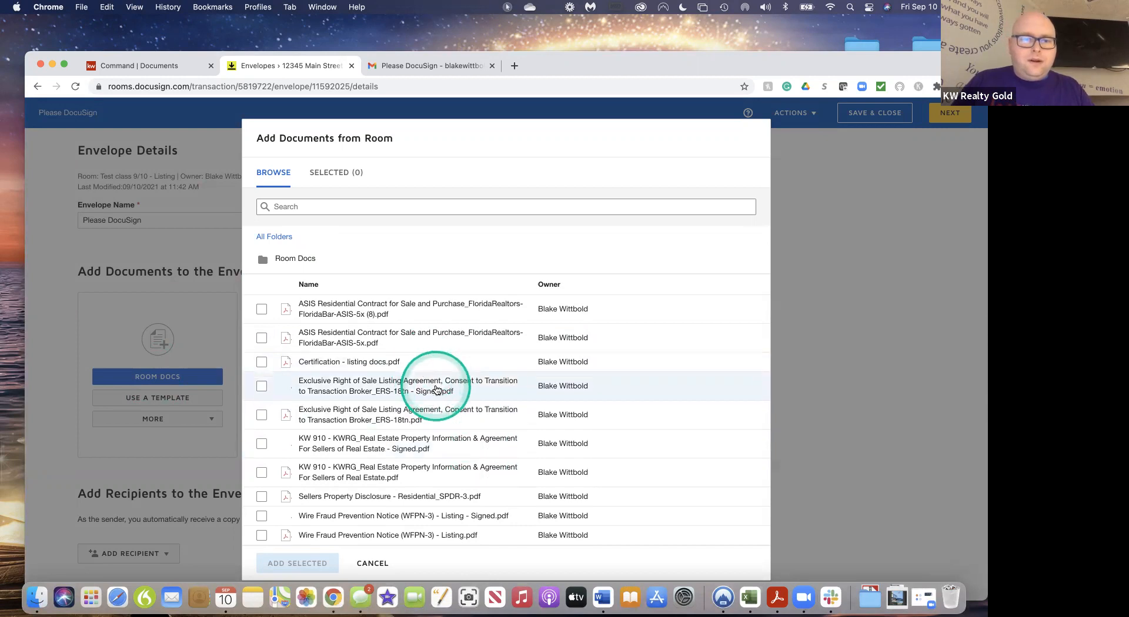
left_click(262, 311)
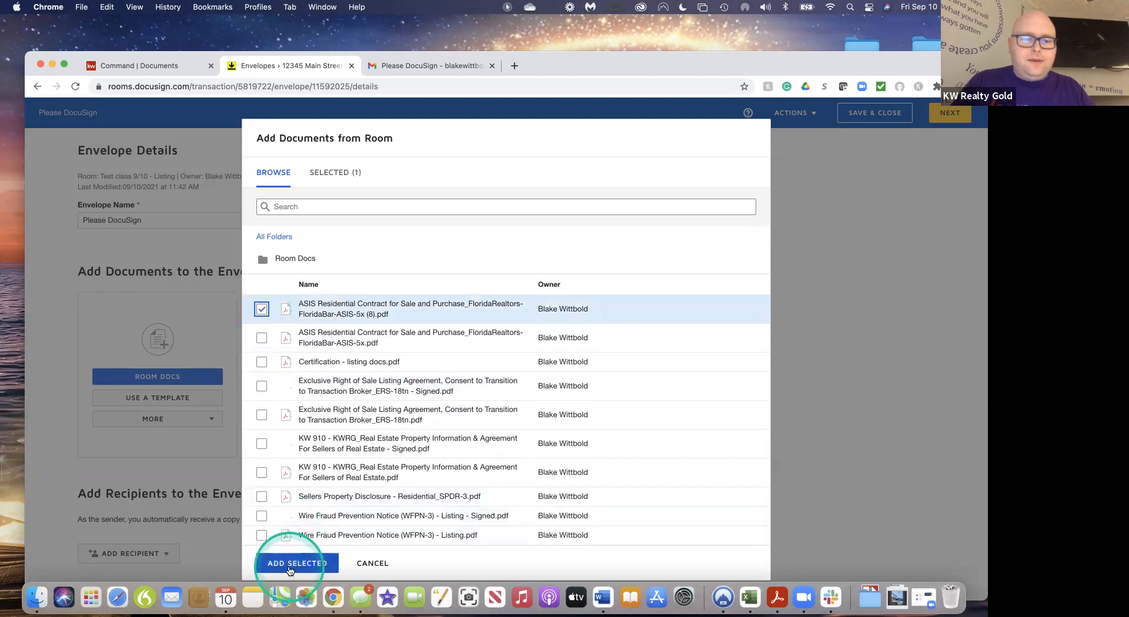
left_click(289, 565)
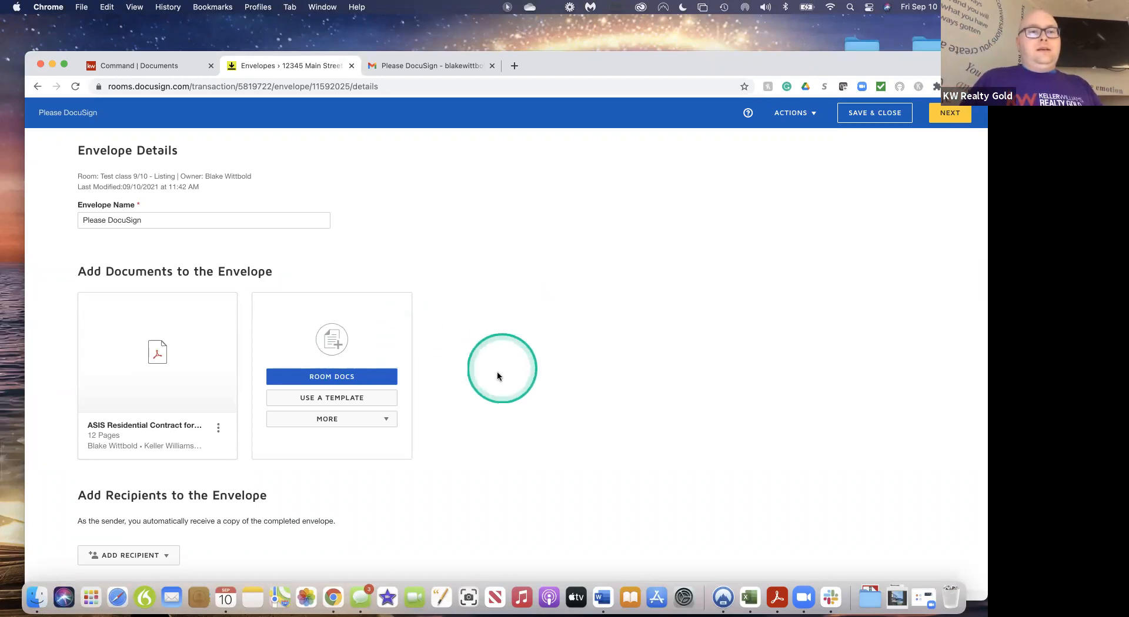
Add the agent as an email recipient using the suggested contact name and e-mail, then continue
scroll(480, 436, "down", 5)
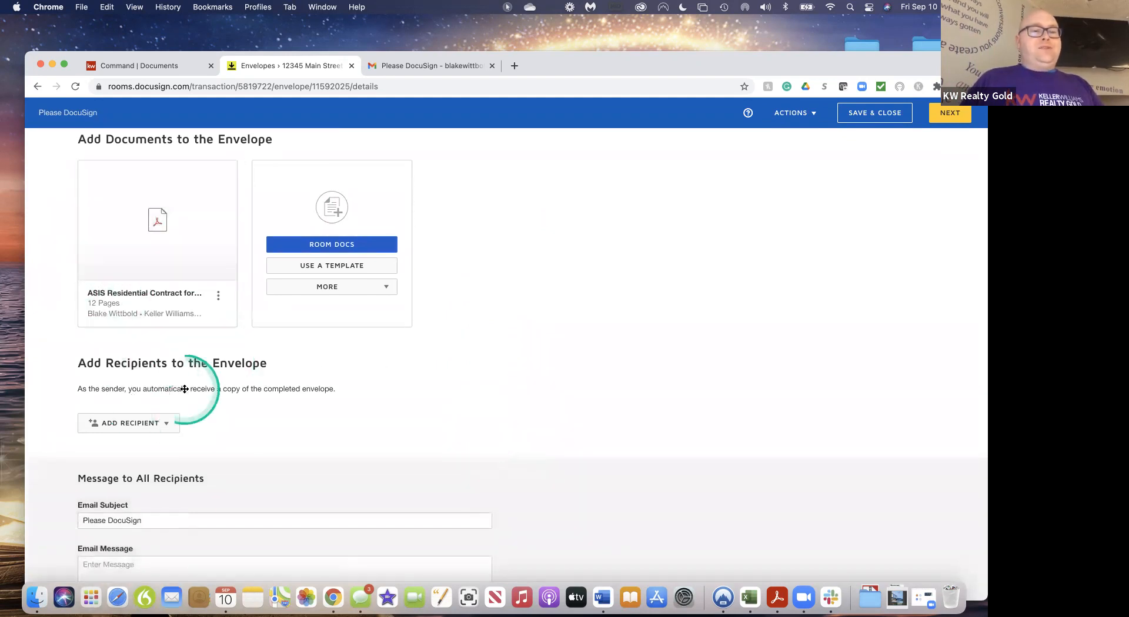
left_click(169, 426)
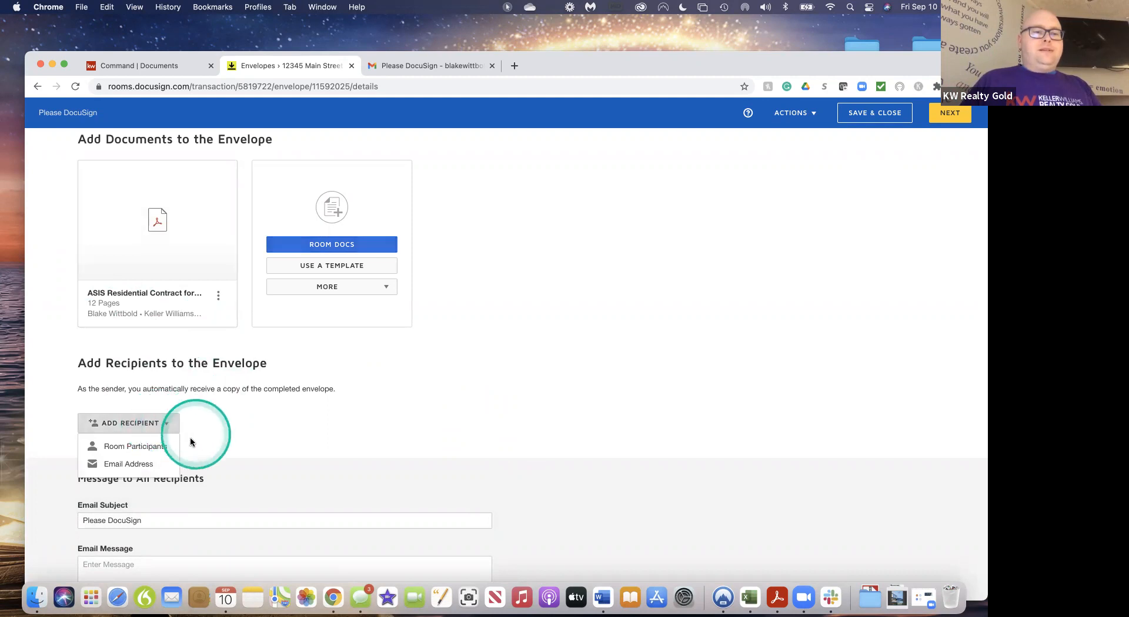
left_click(115, 465)
left_click(162, 417)
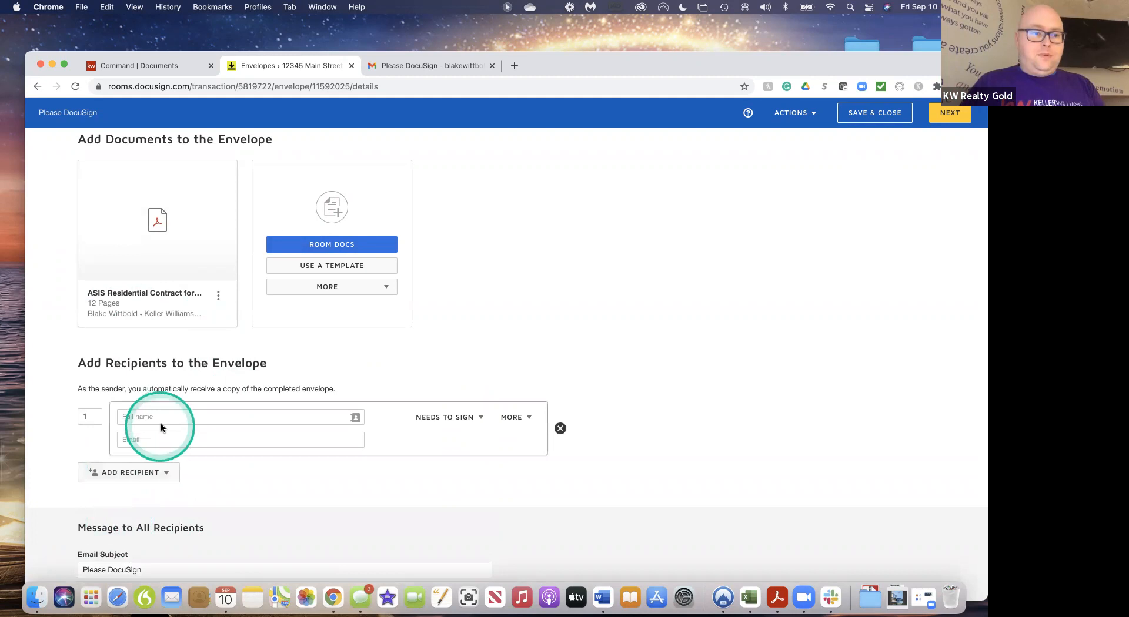
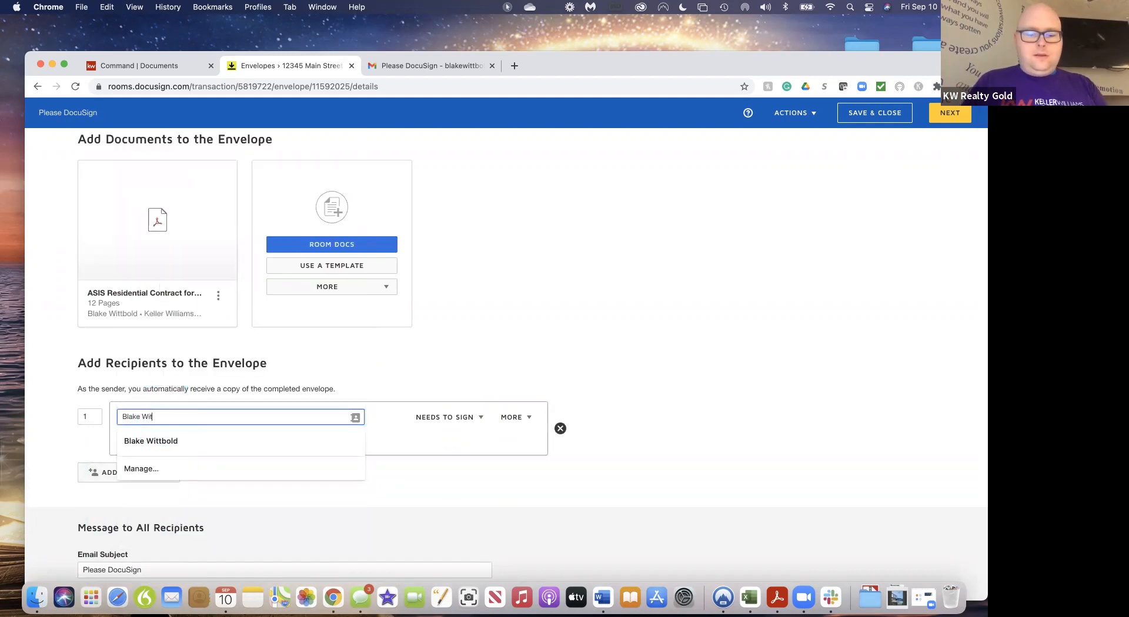
left_click(147, 441)
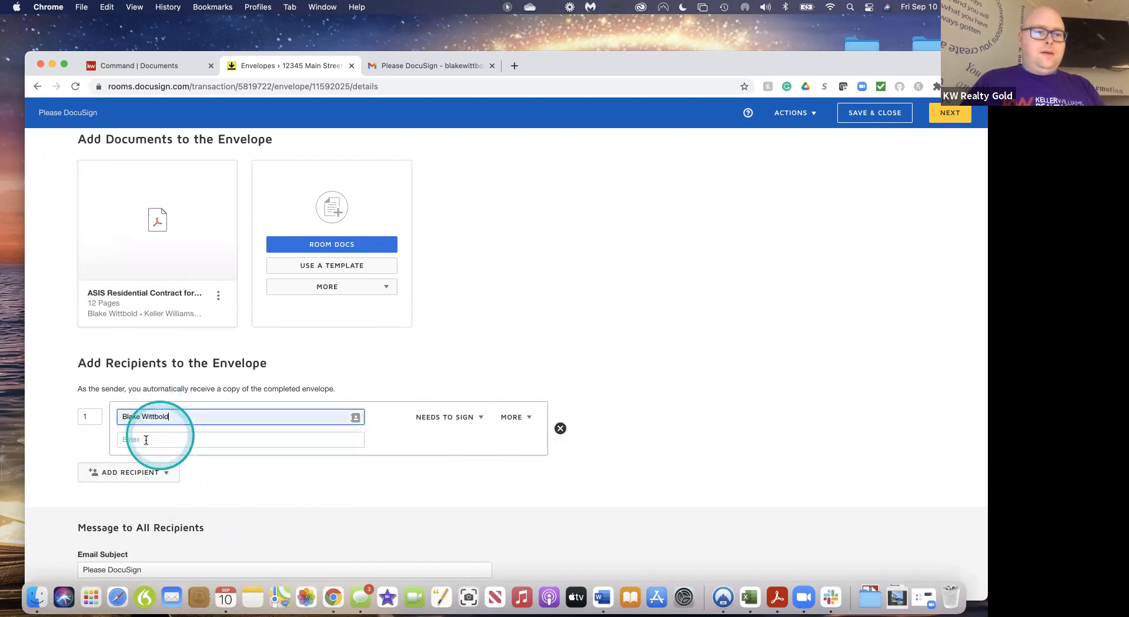
left_click(143, 441)
left_click(215, 246)
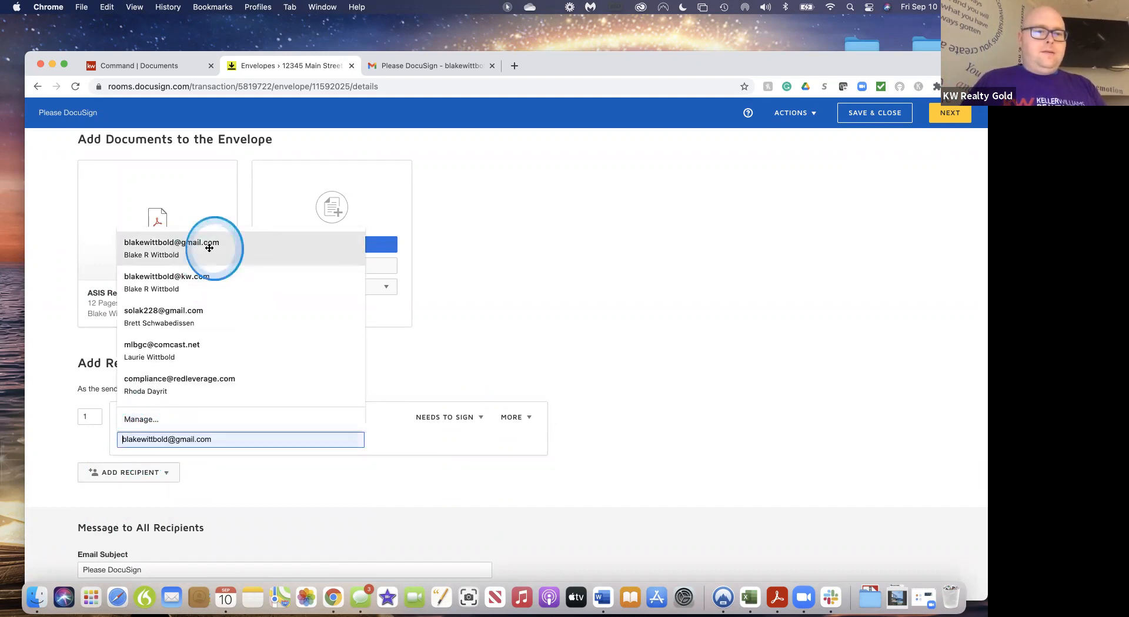
scroll(264, 512, "down", 3)
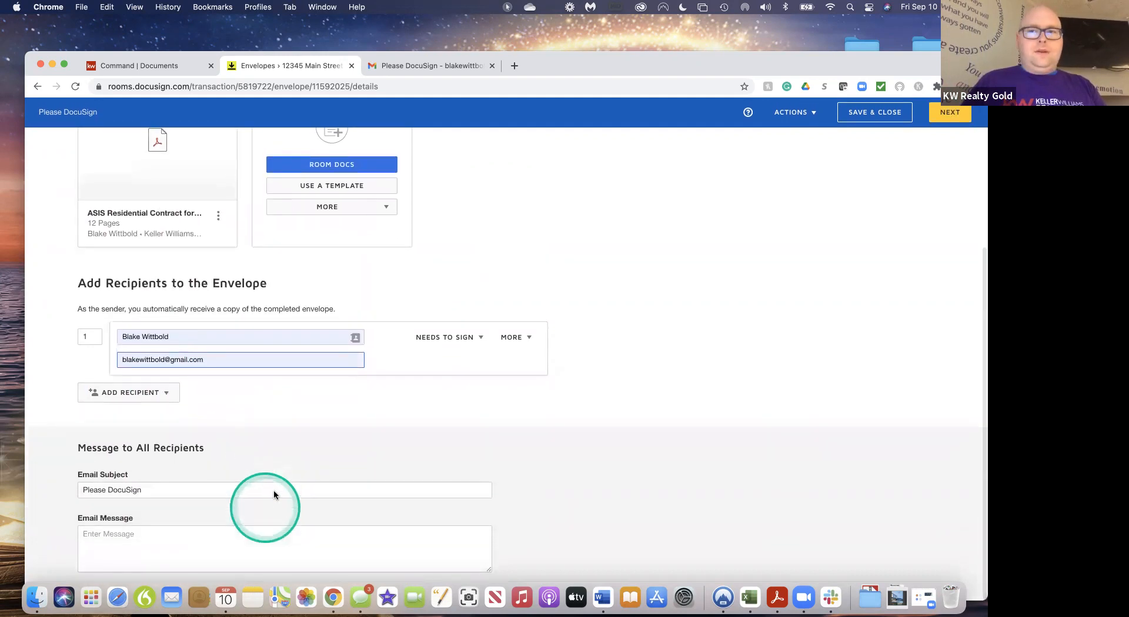
left_click(955, 117)
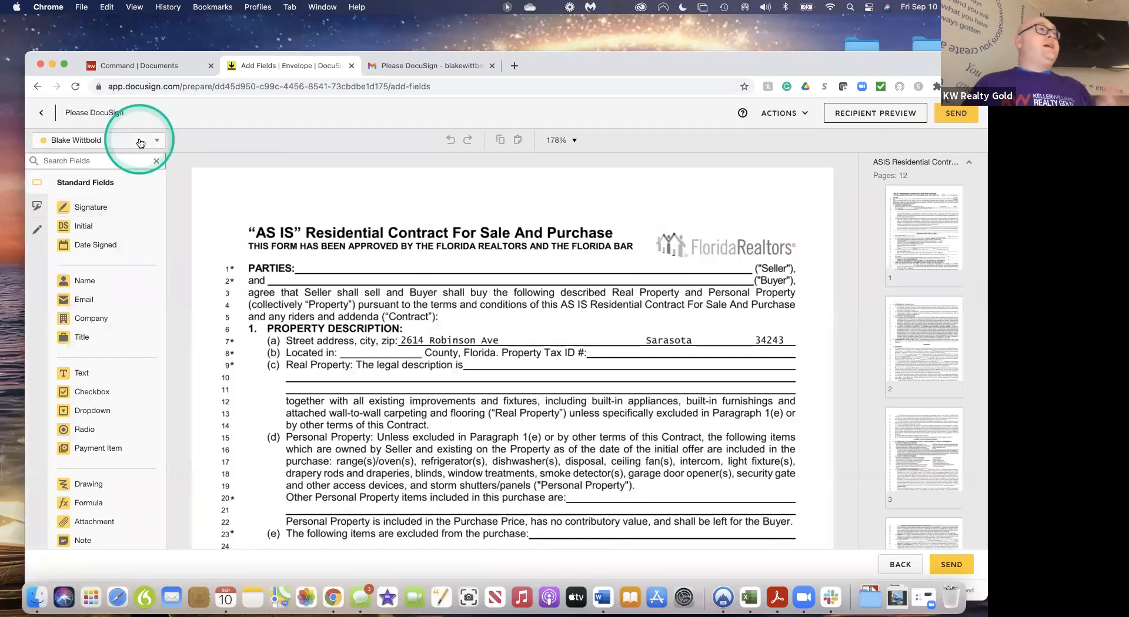
Drag Initial fields onto the Seller's Initials footers of contract pages 1, 2 and 3
left_click(130, 140)
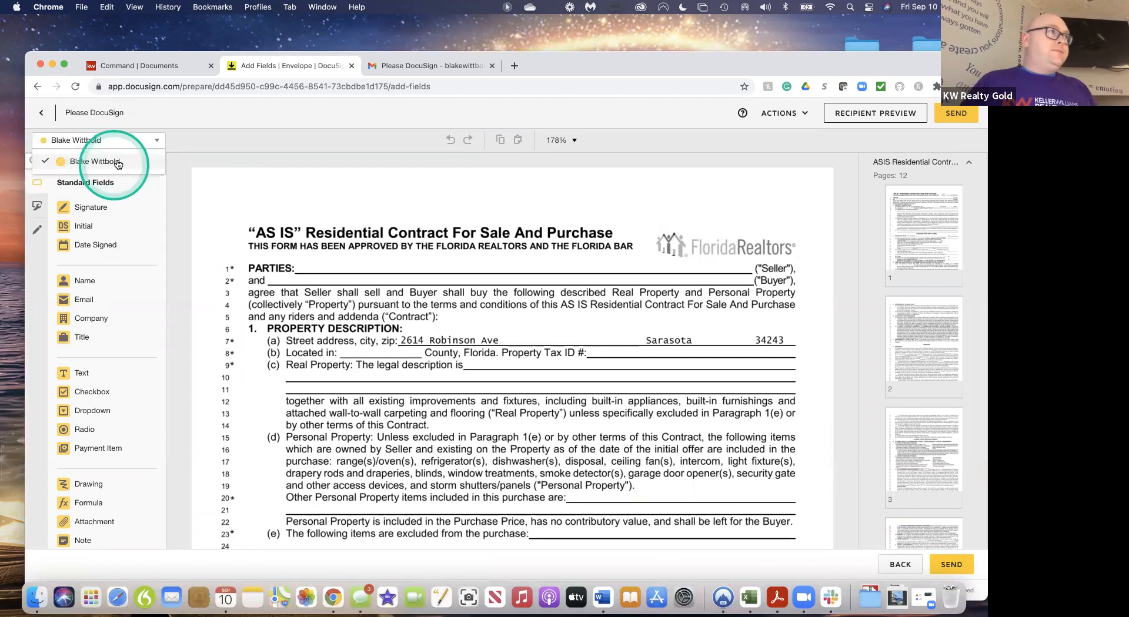
left_click(182, 139)
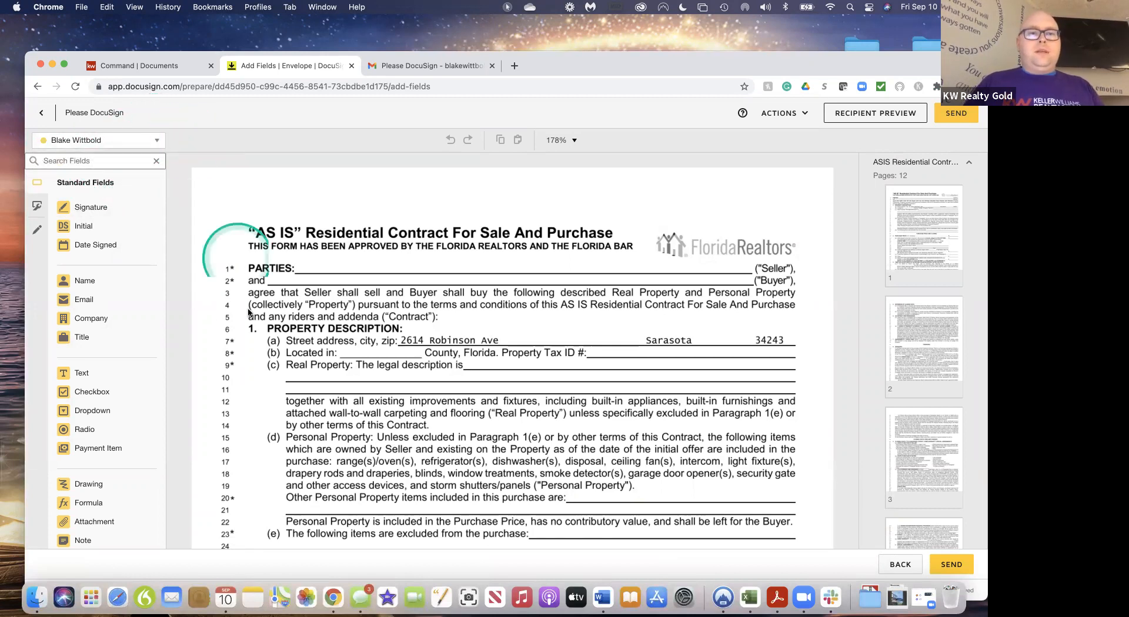
scroll(248, 313, "down", 5)
scroll(248, 313, "down", 10)
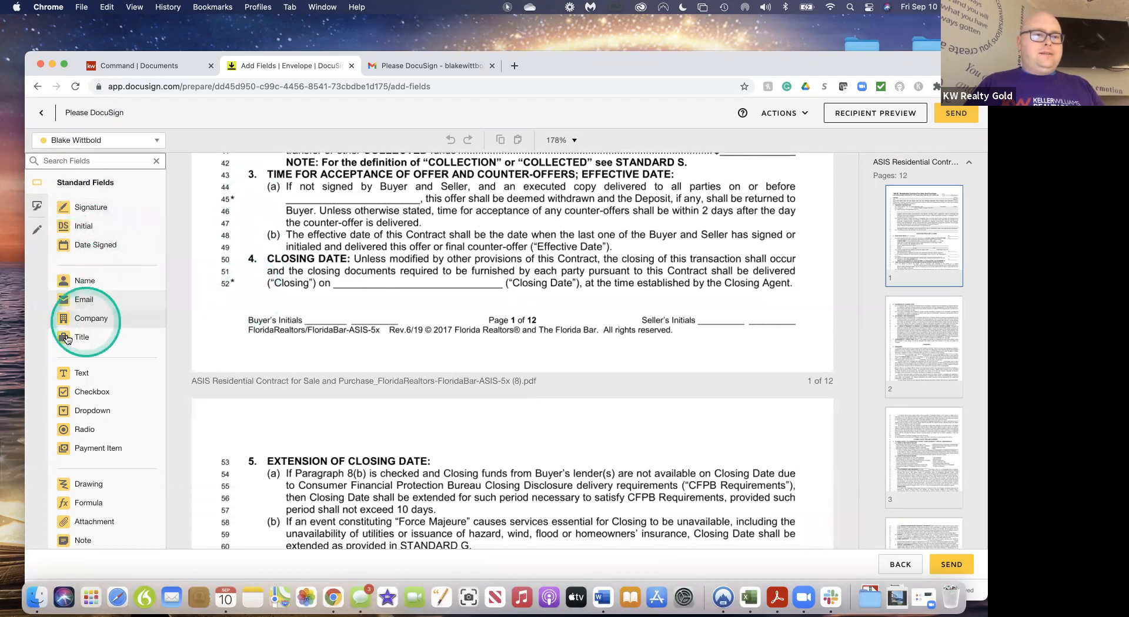
left_click_drag(83, 226, 717, 313)
scroll(467, 387, "down", 10)
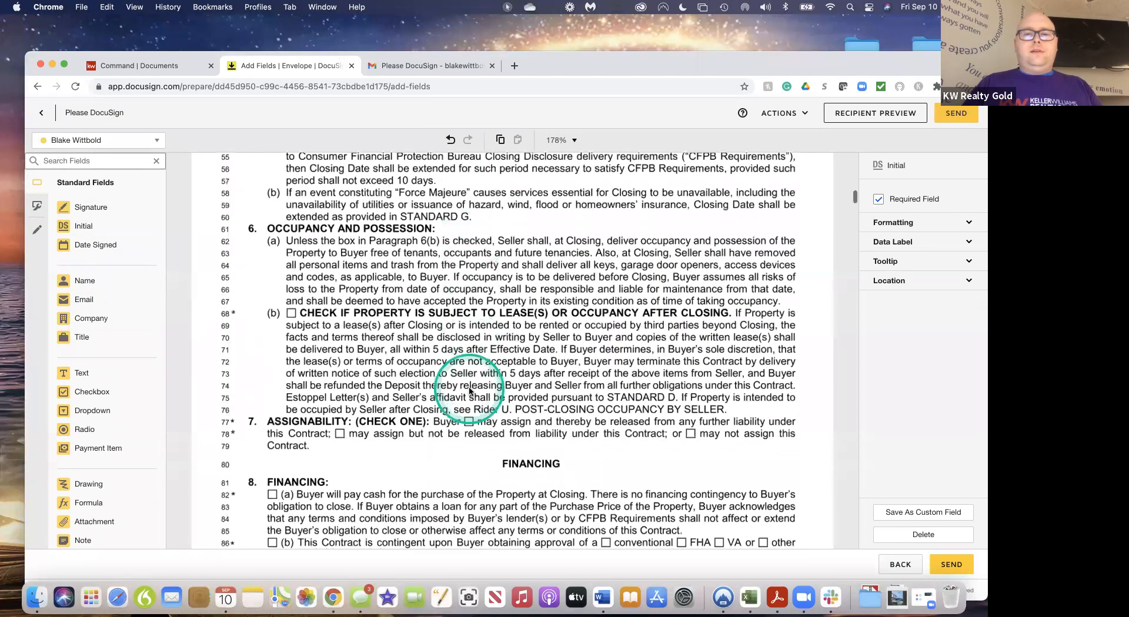
left_click(84, 227)
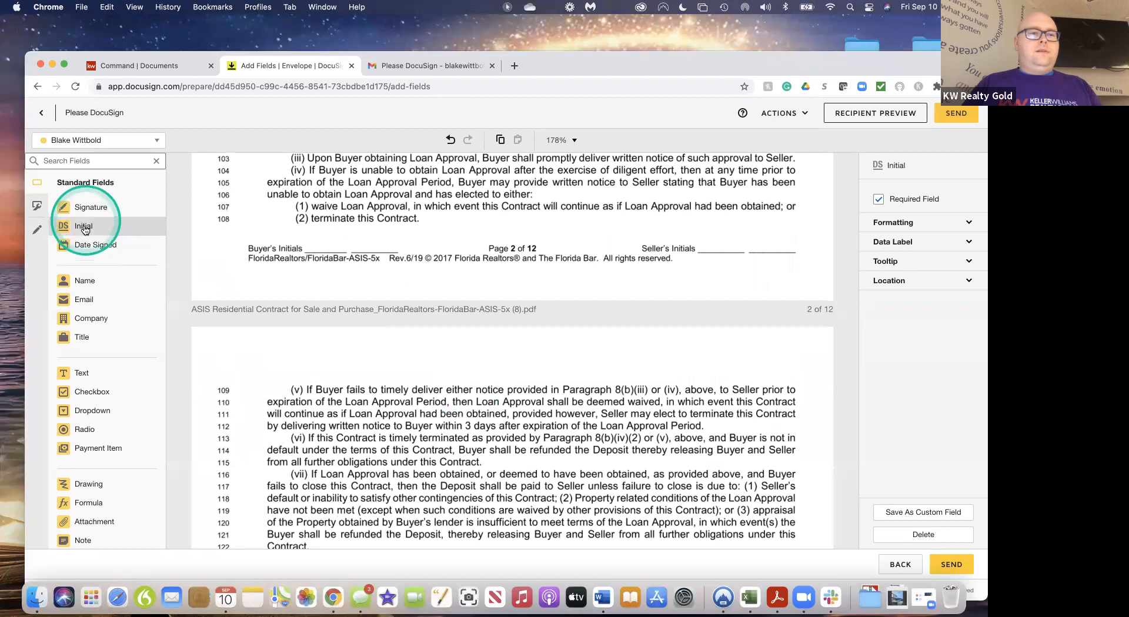
left_click_drag(84, 226, 707, 232)
scroll(660, 342, "down", 1)
scroll(661, 342, "down", 10)
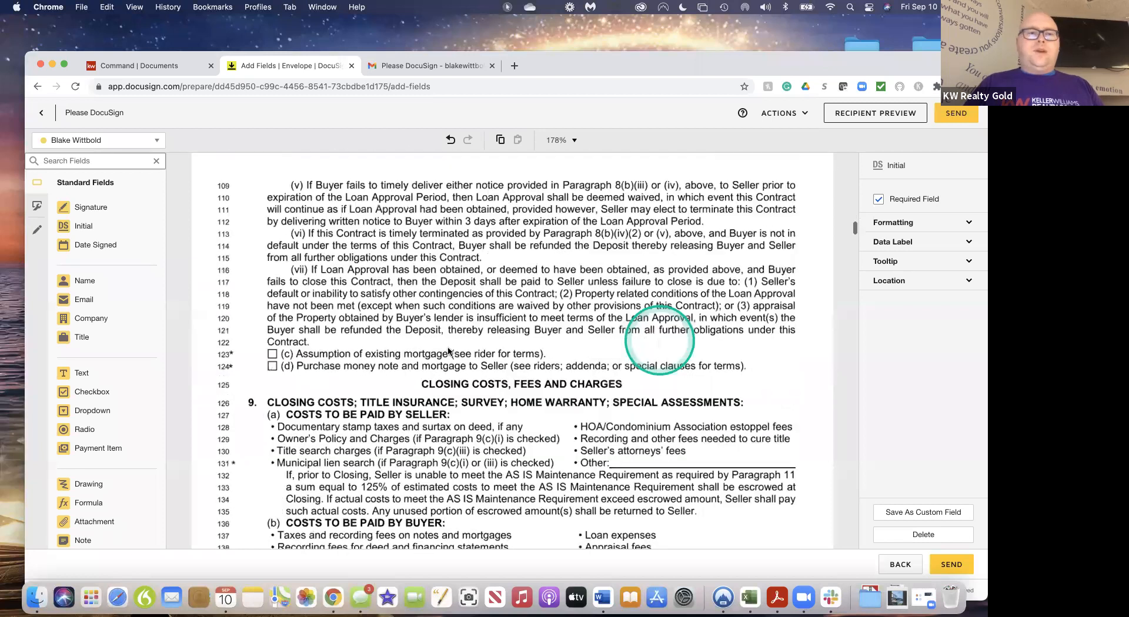
left_click_drag(83, 227, 710, 283)
left_click(677, 351)
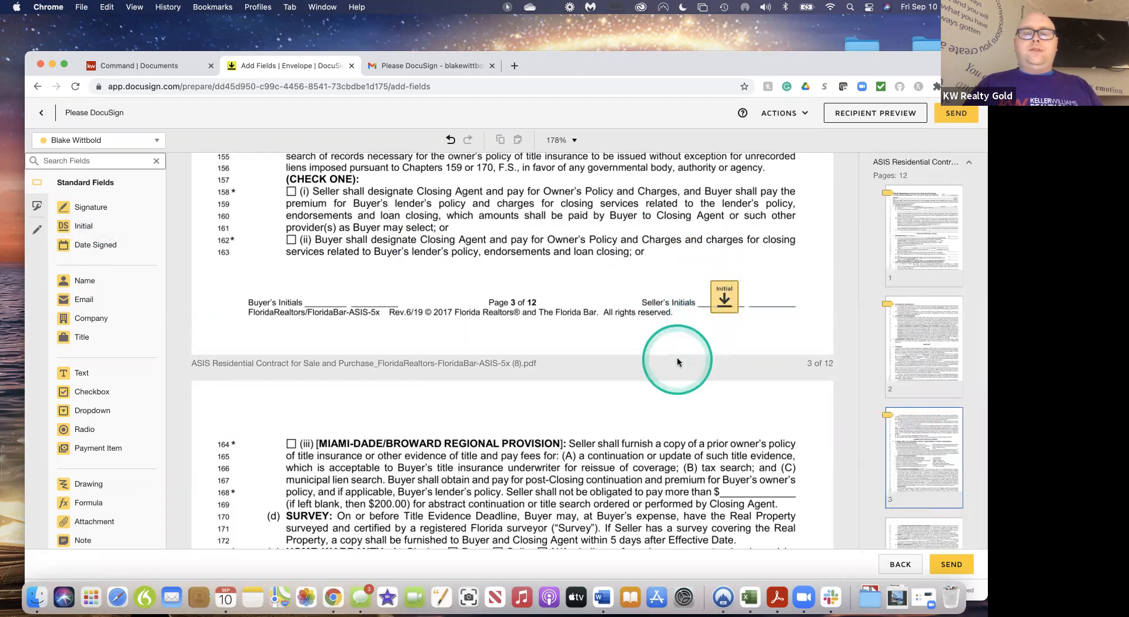
On page 12, place a Signature field on the Seller line and a Date Signed field beside it
scroll(676, 352, "down", 5)
scroll(677, 361, "down", 15)
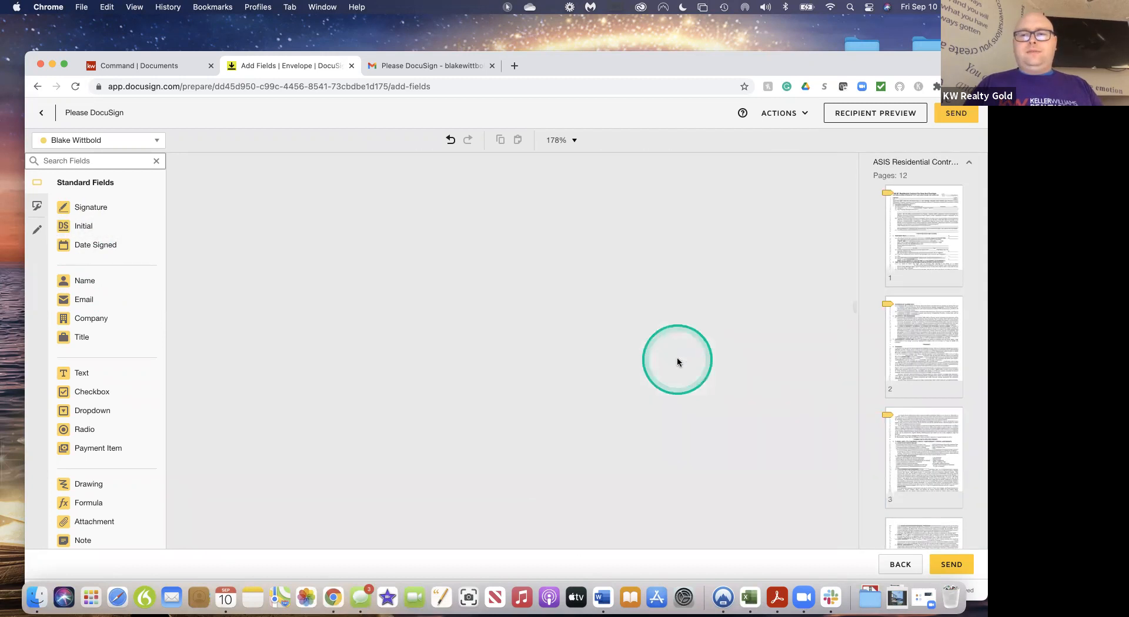
scroll(677, 361, "down", 10)
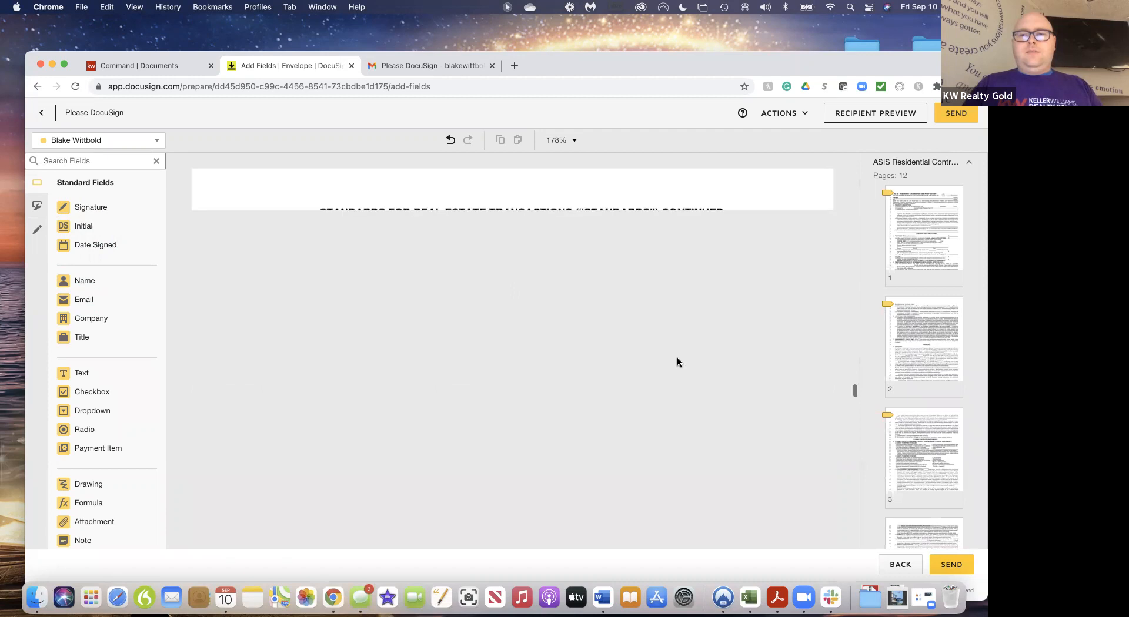
scroll(677, 362, "down", 8)
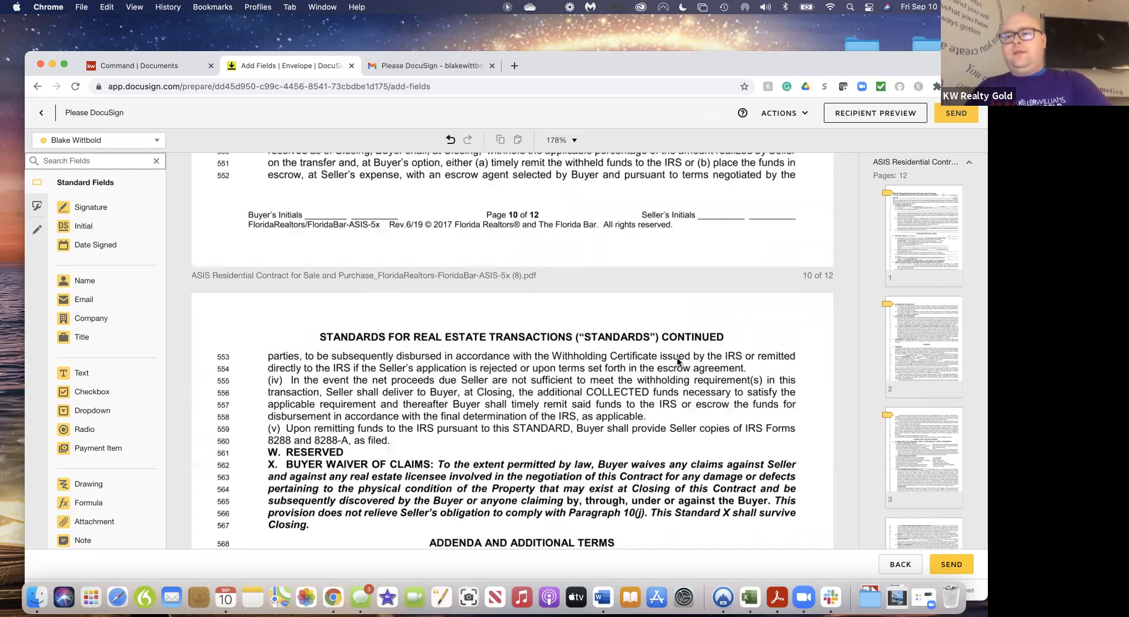
scroll(678, 361, "down", 15)
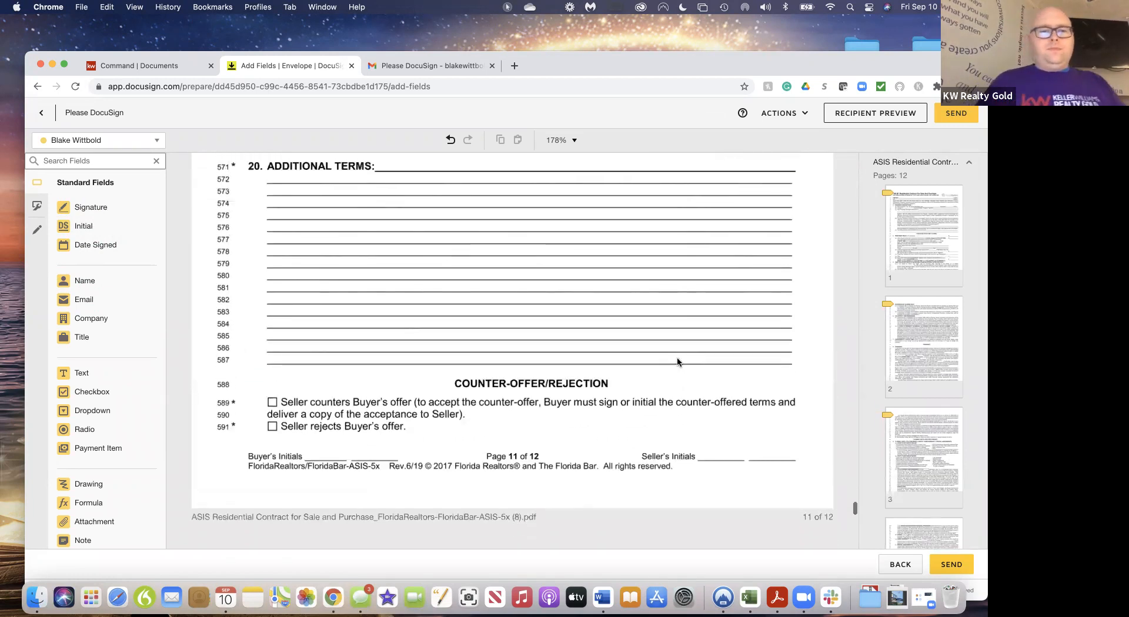
scroll(678, 362, "down", 10)
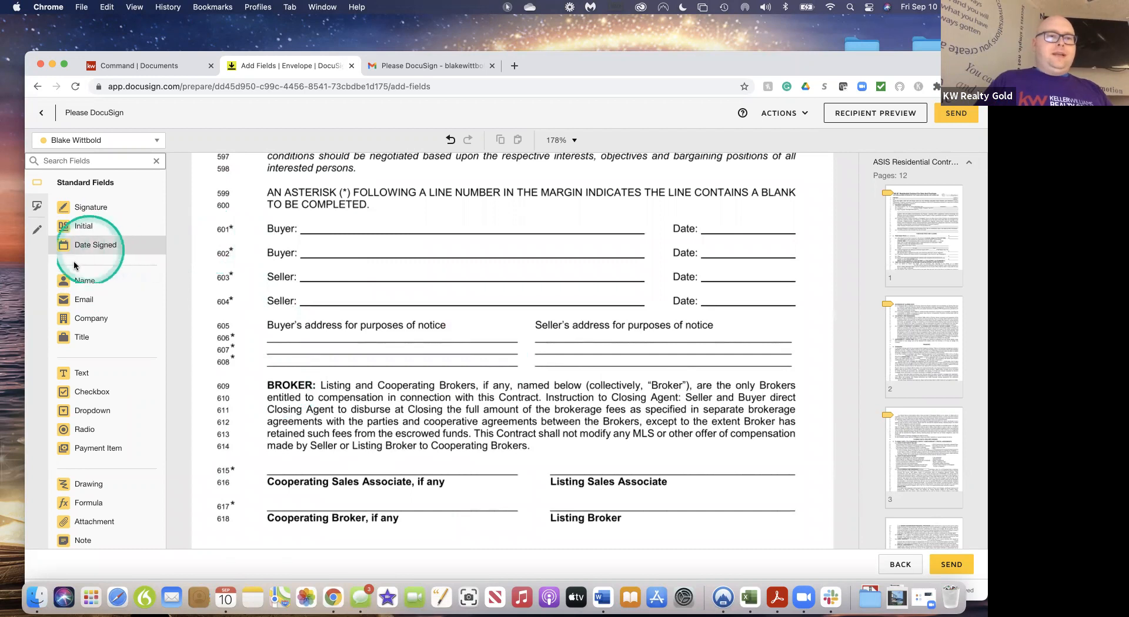
mouse_move(65, 208)
left_mouse_down()
mouse_move(295, 240)
mouse_move(327, 262)
left_mouse_up()
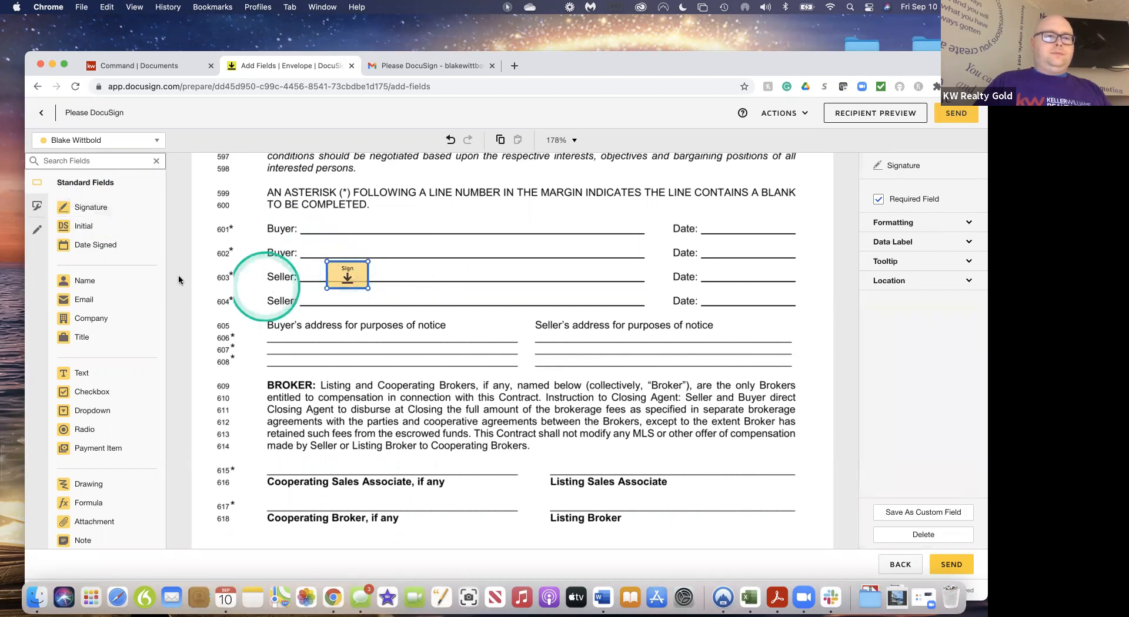
left_click_drag(116, 252, 708, 271)
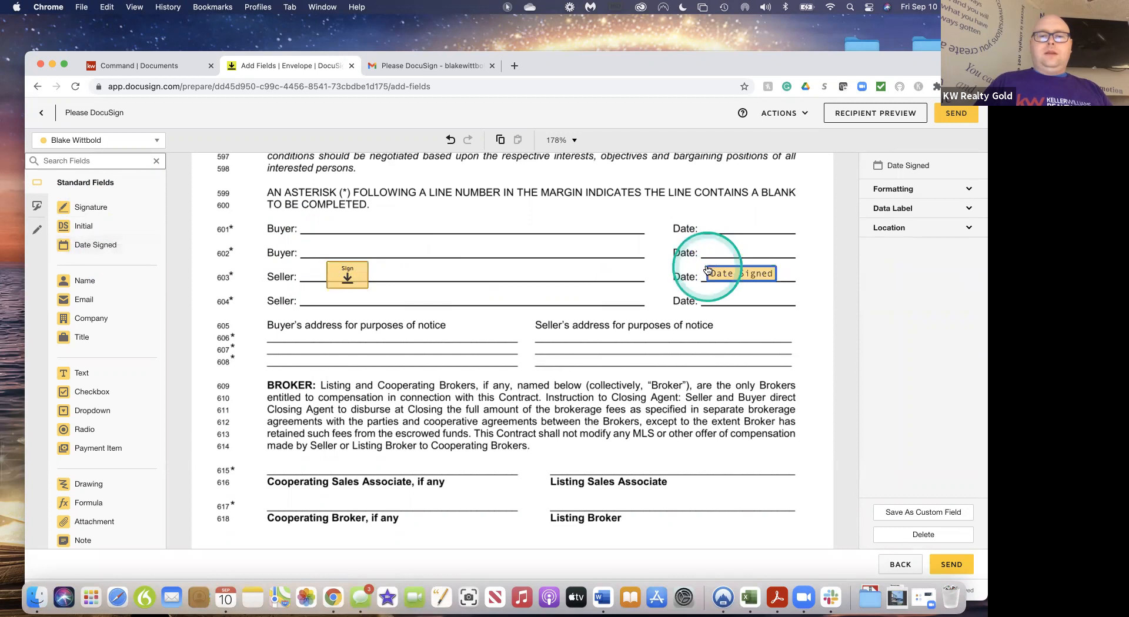
scroll(542, 422, "down", 6)
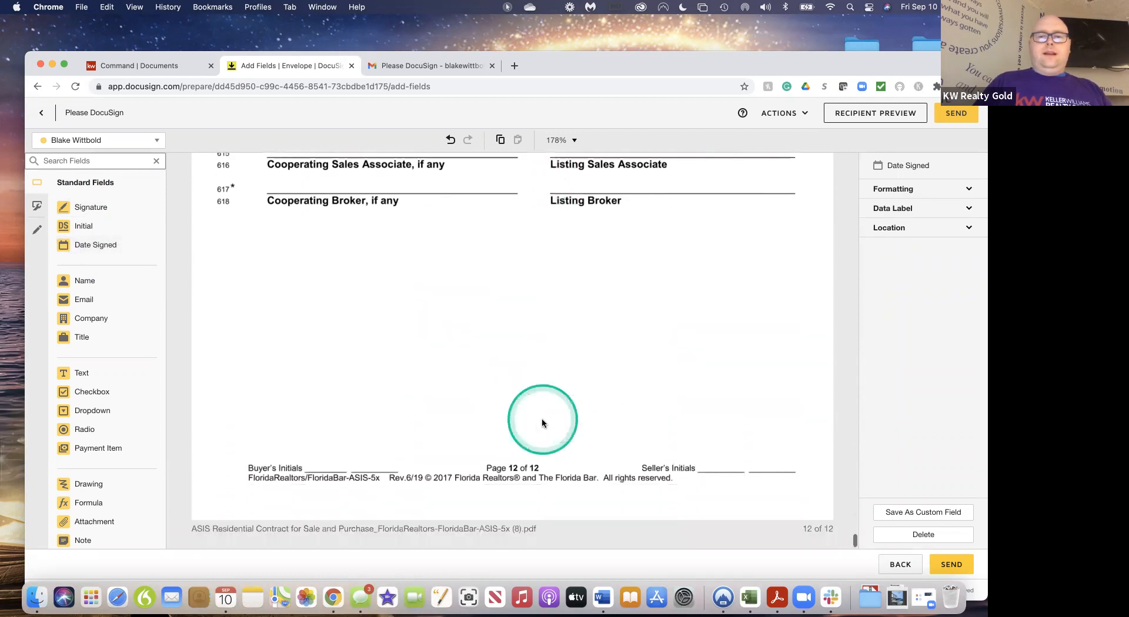
scroll(542, 422, "up", 6)
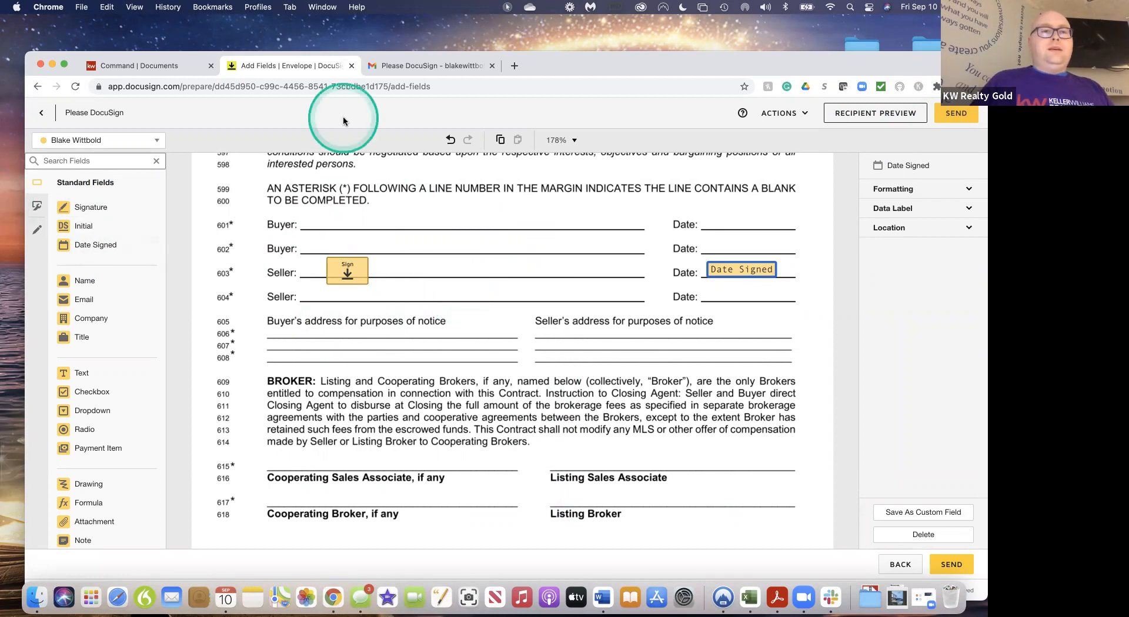
Return to the envelope details and delete the unsent 'Please DocuSign' draft envelope
left_click(39, 115)
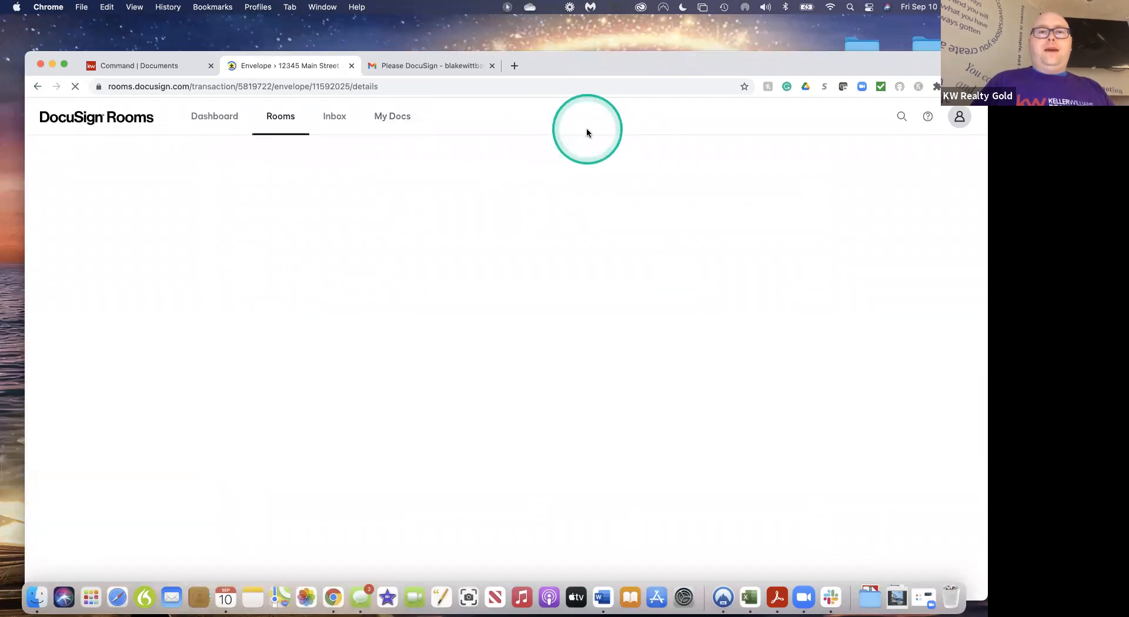
left_click(793, 113)
left_click(766, 170)
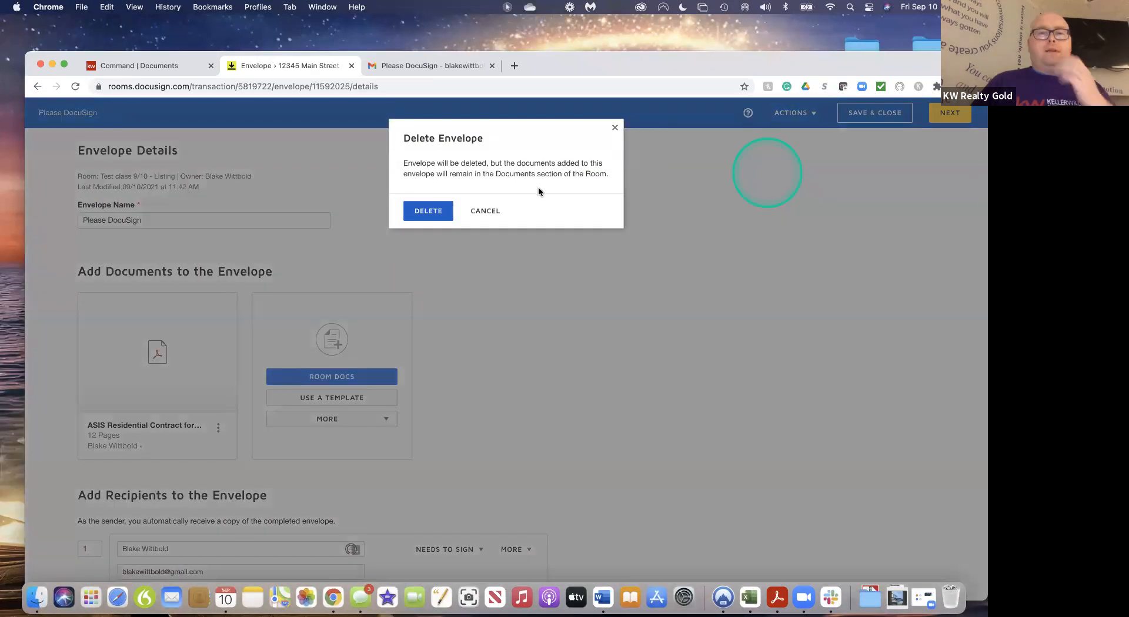
left_click(505, 173)
left_click(614, 128)
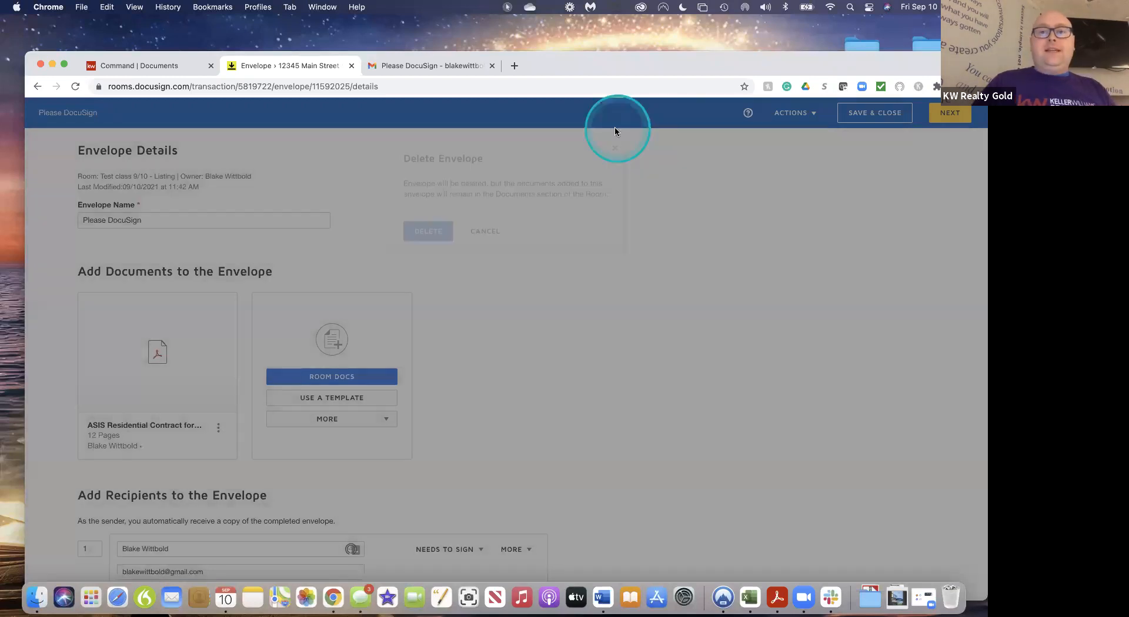
left_click(799, 139)
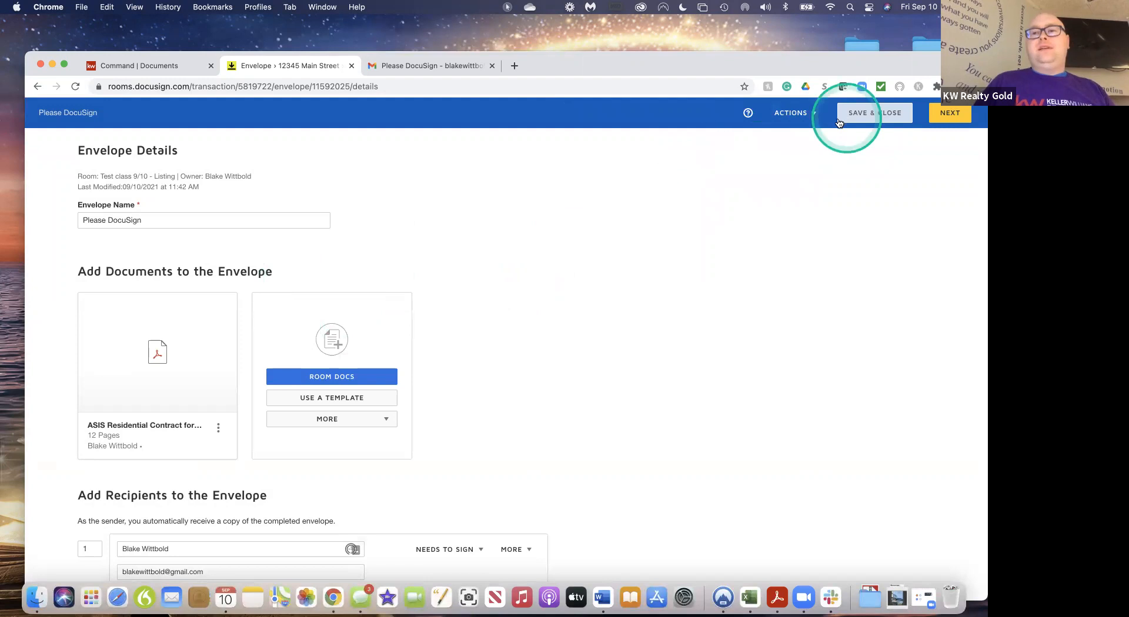
left_click(798, 114)
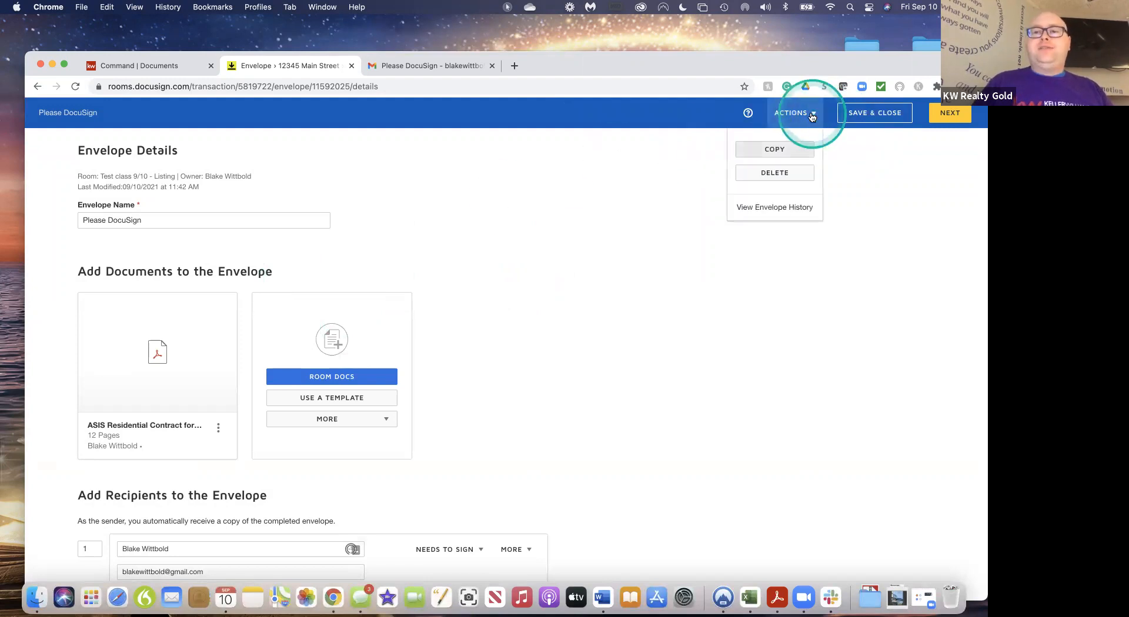
left_click(776, 173)
left_click(431, 212)
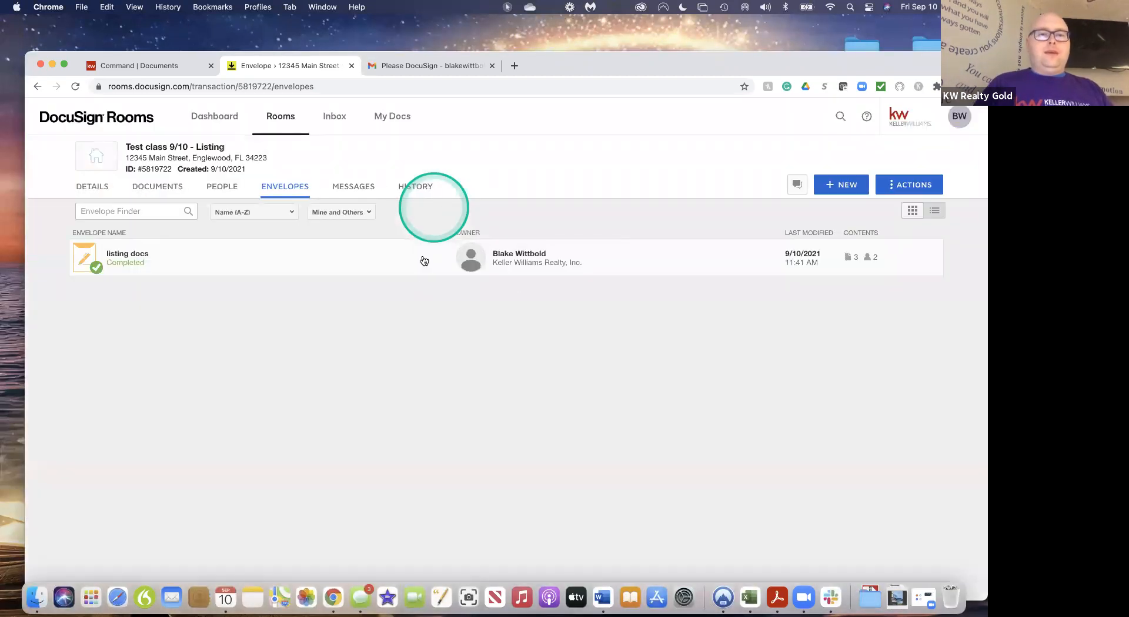
Check the listing docs envelope's details and options, then show the room's 10 documents
left_click(213, 264)
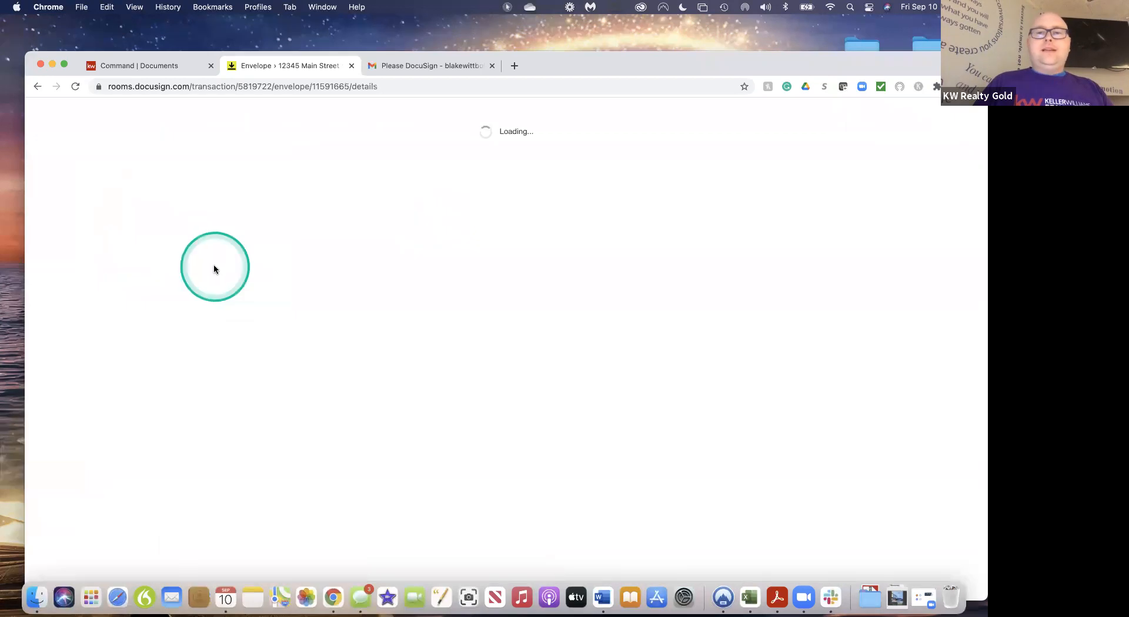
left_click(313, 233)
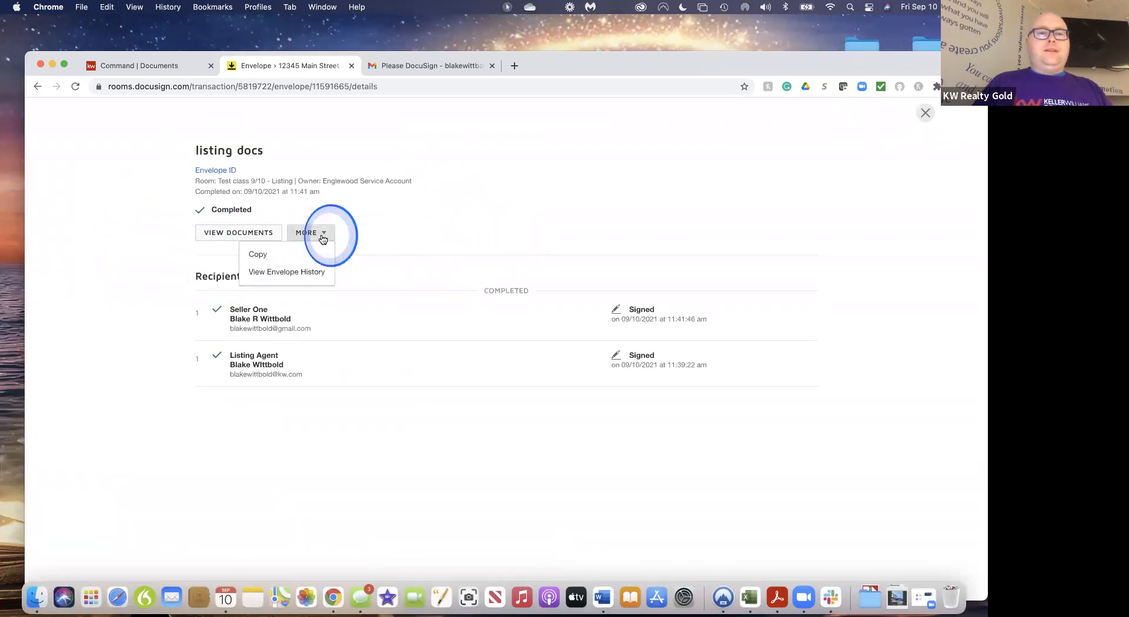
left_click(391, 226)
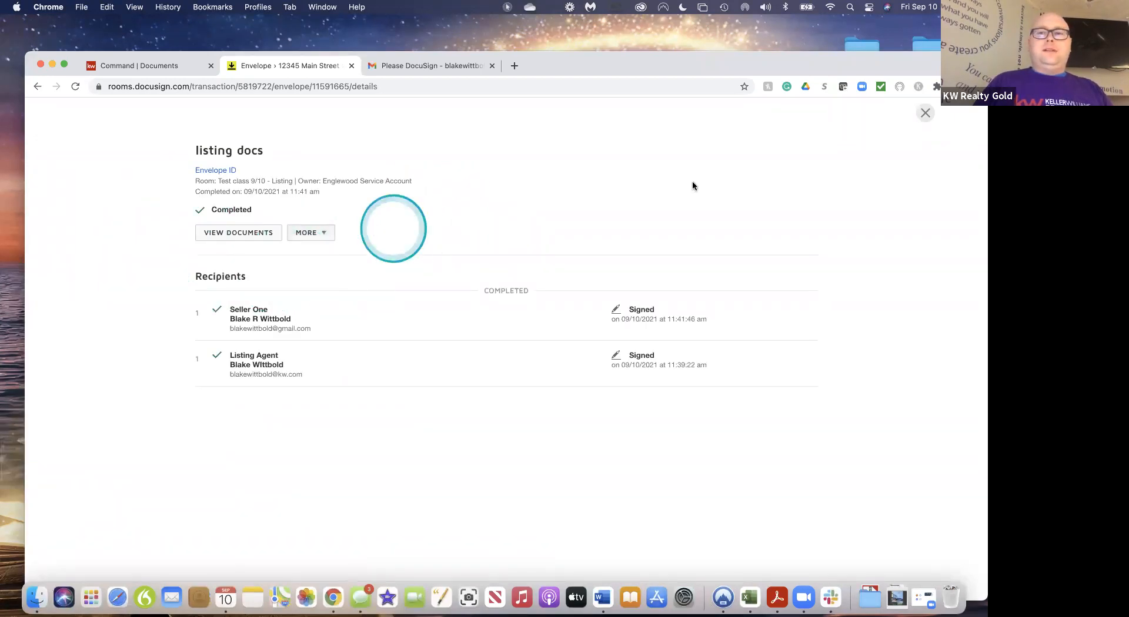
left_click(925, 113)
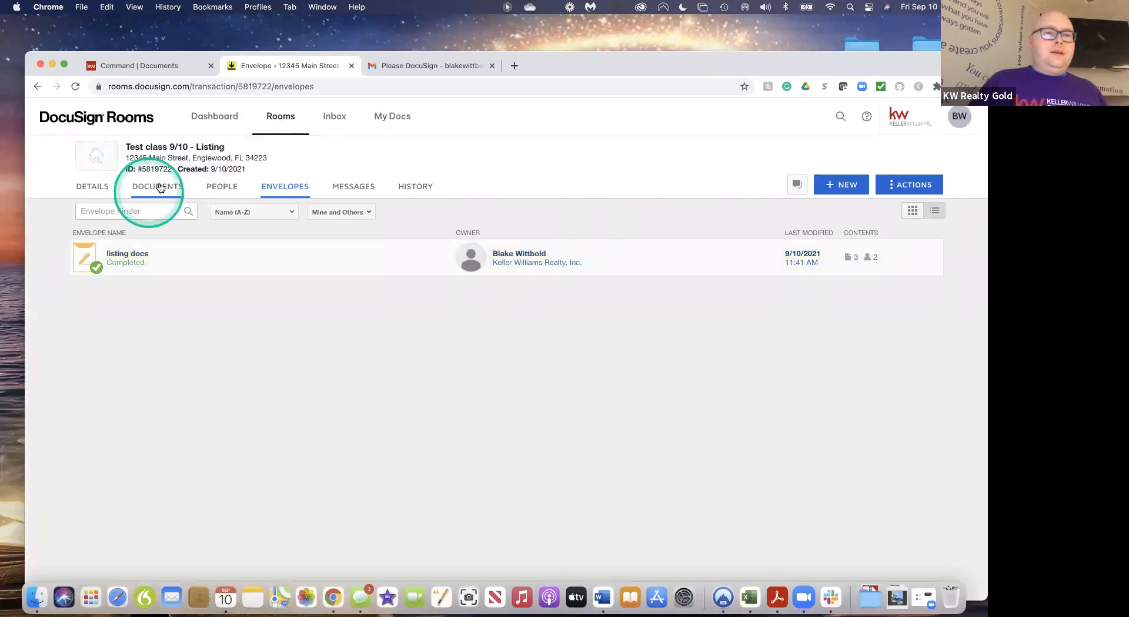
left_click(166, 188)
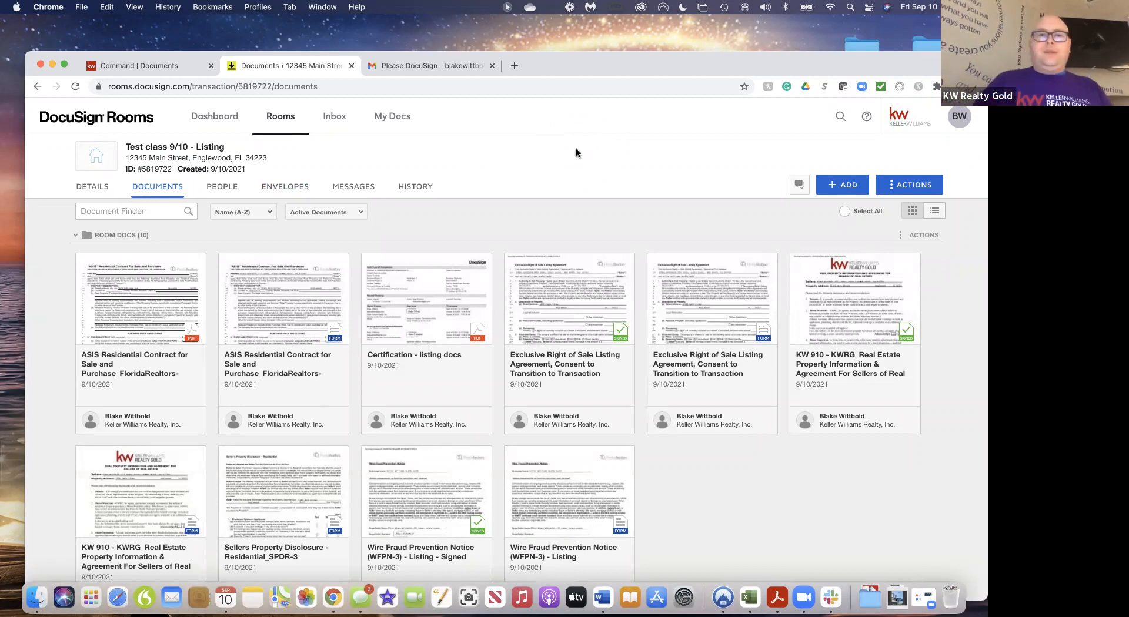
Go to the personal Form Templates list and begin a new form template
left_click(398, 122)
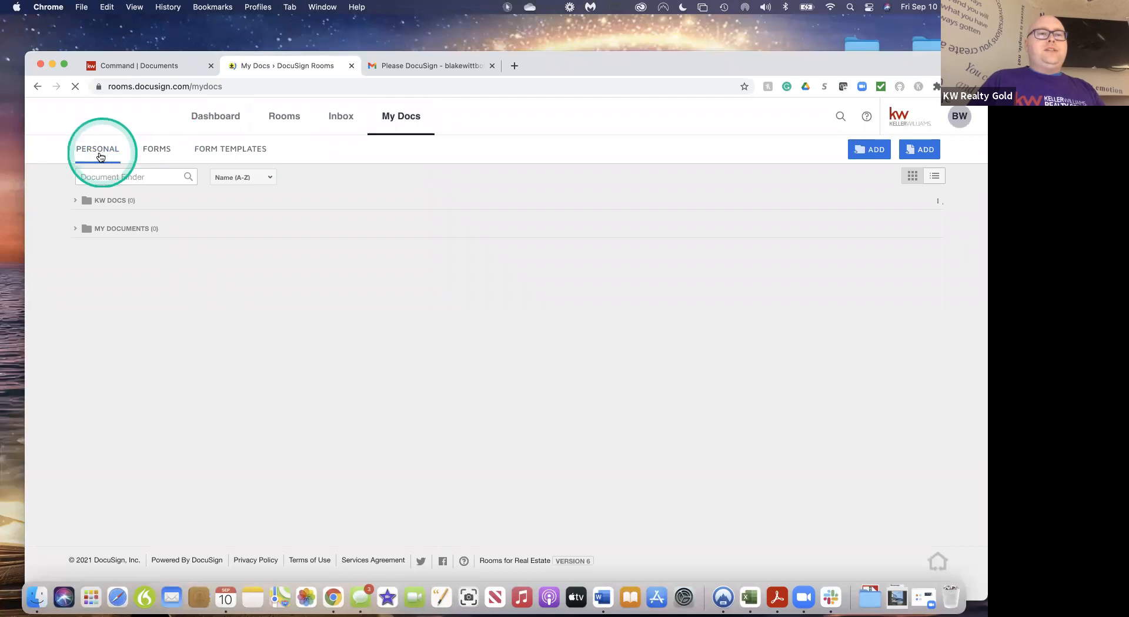
left_click(233, 157)
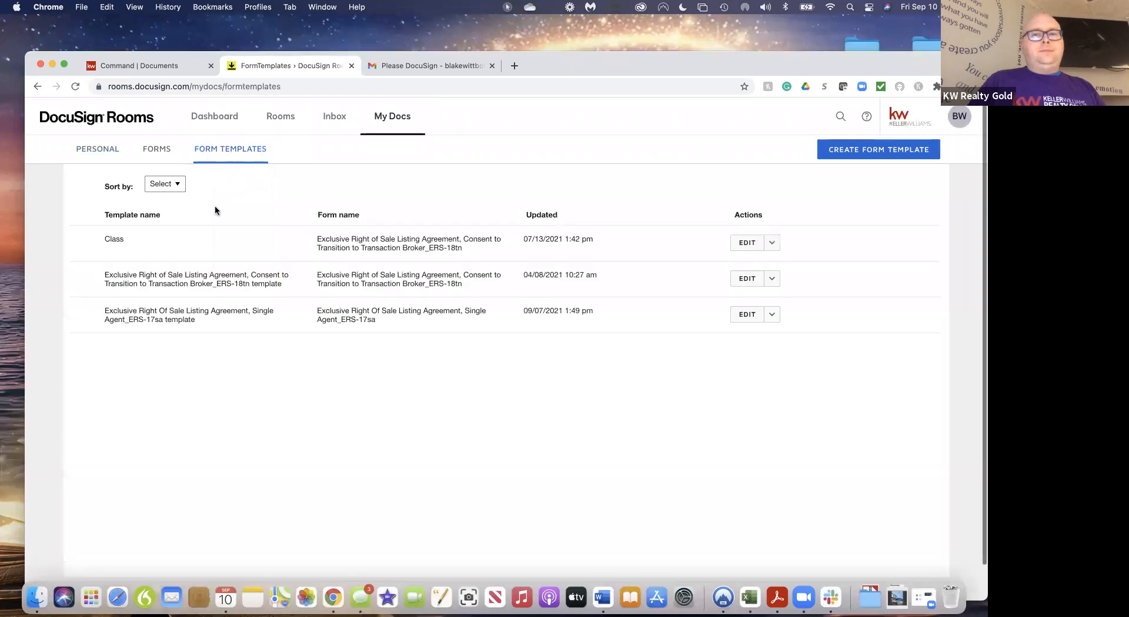
left_click(885, 150)
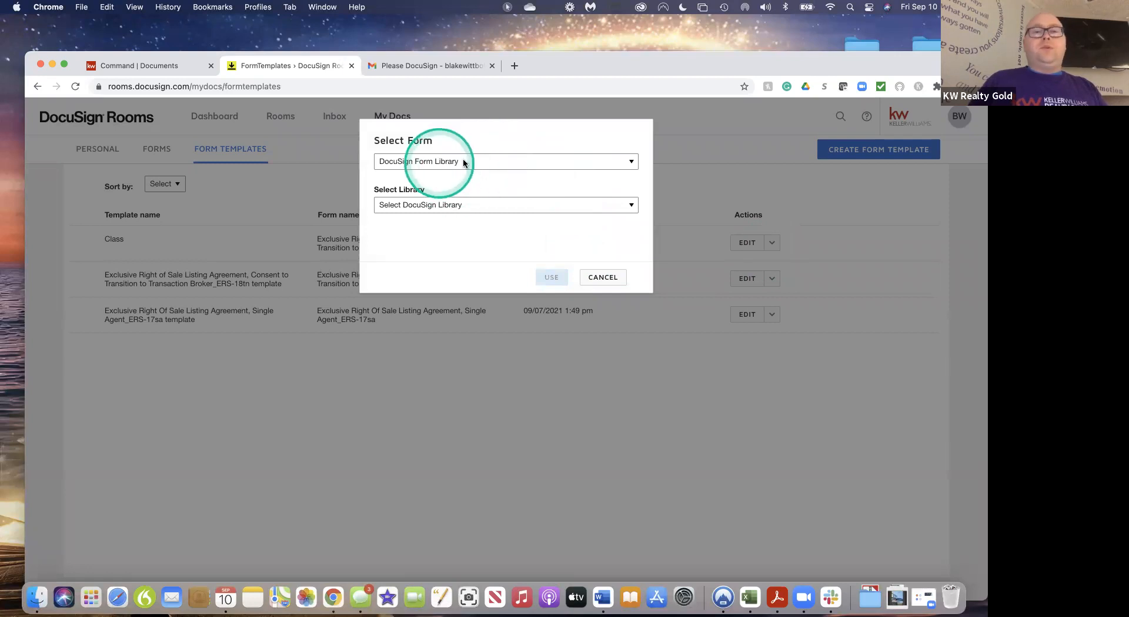
From DocuSign Form Group 'Listings PKG - Single Family', use the Exclusive Right of Sale Listing Agreement
left_click(498, 160)
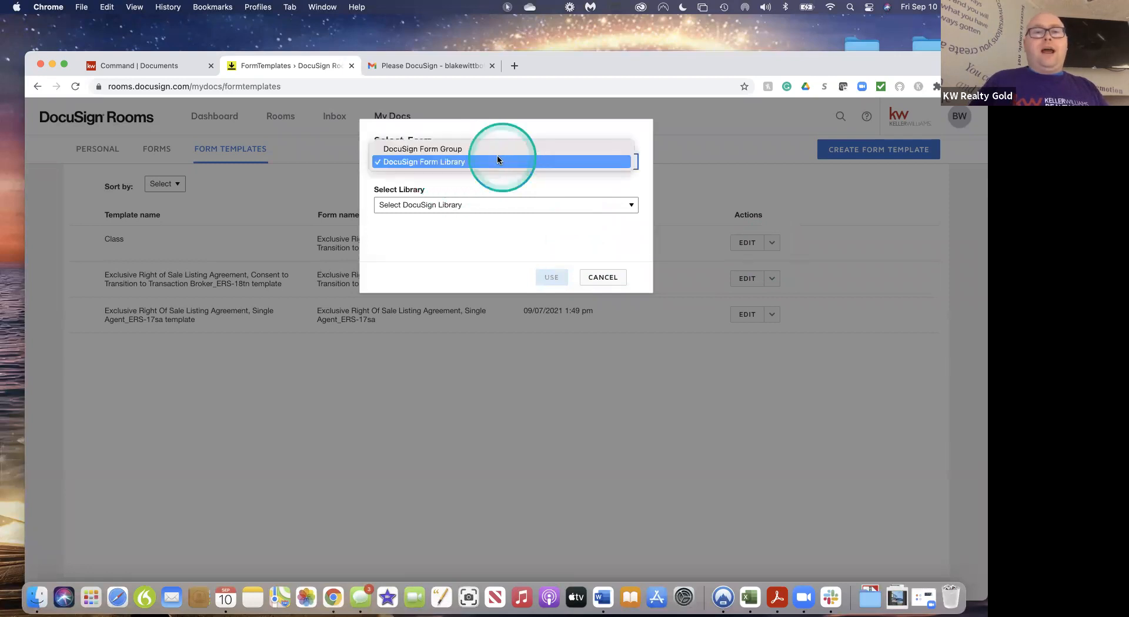
left_click(458, 149)
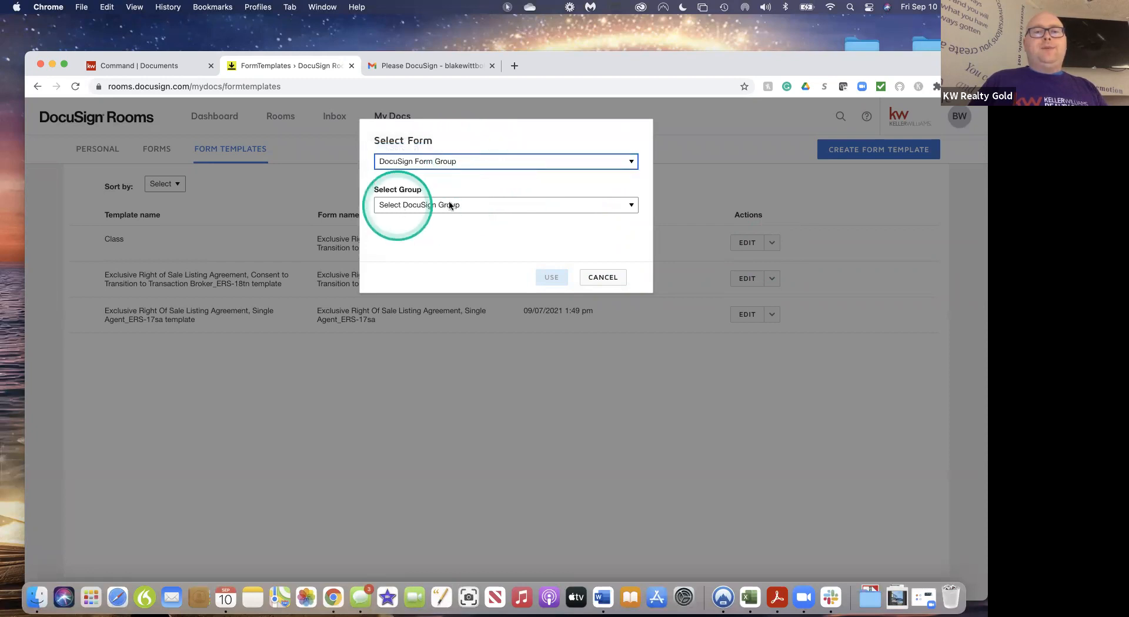
left_click(471, 201)
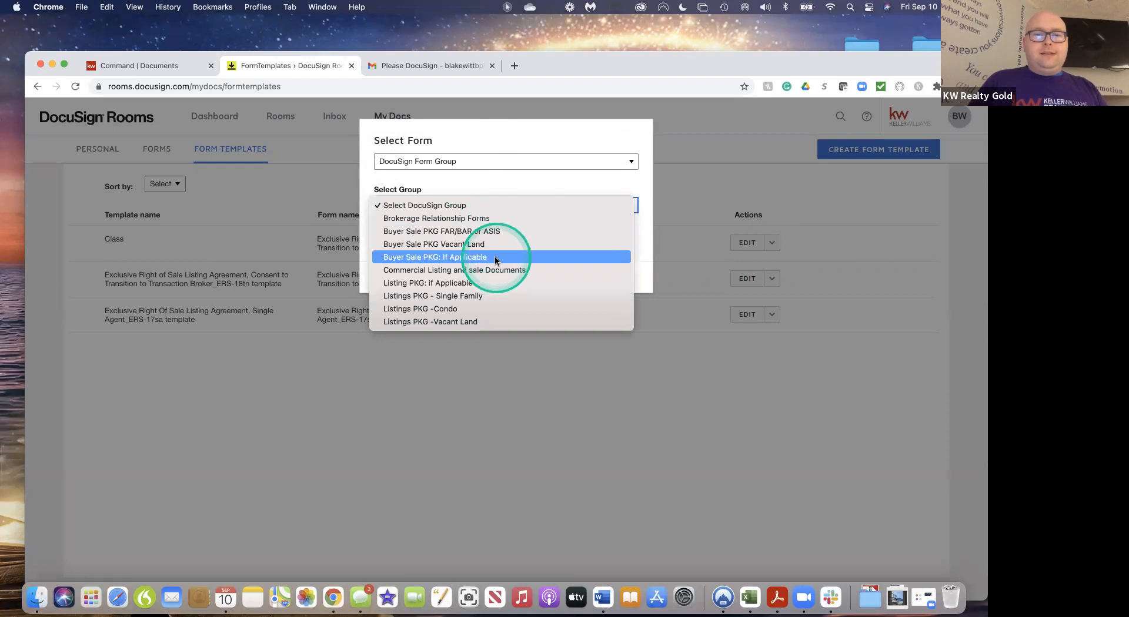
left_click(489, 296)
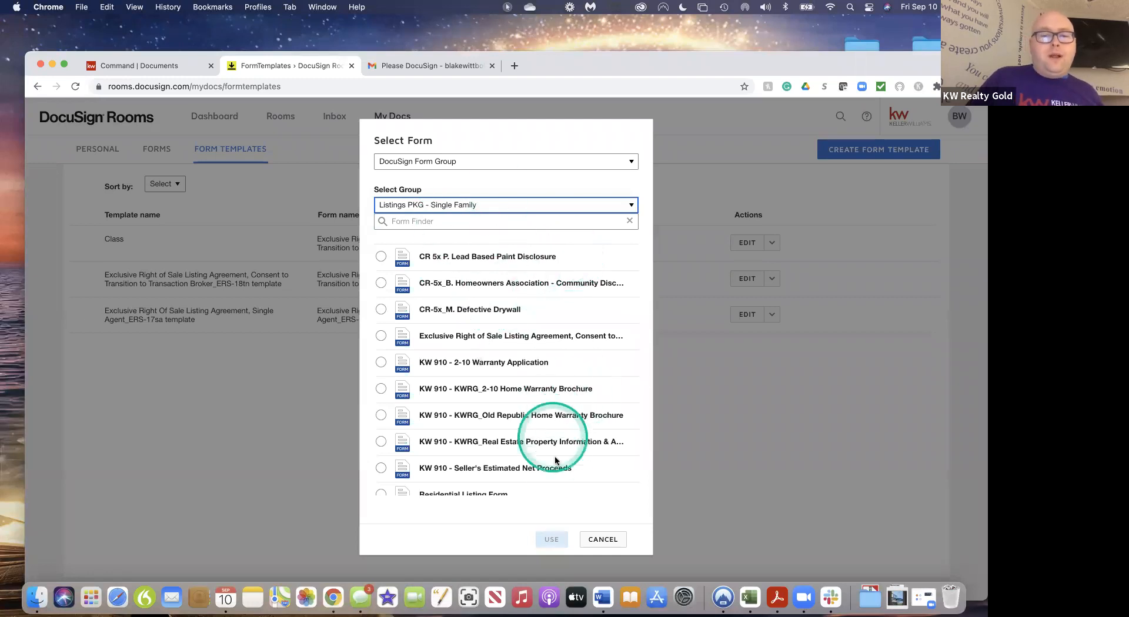
scroll(555, 461, "down", 3)
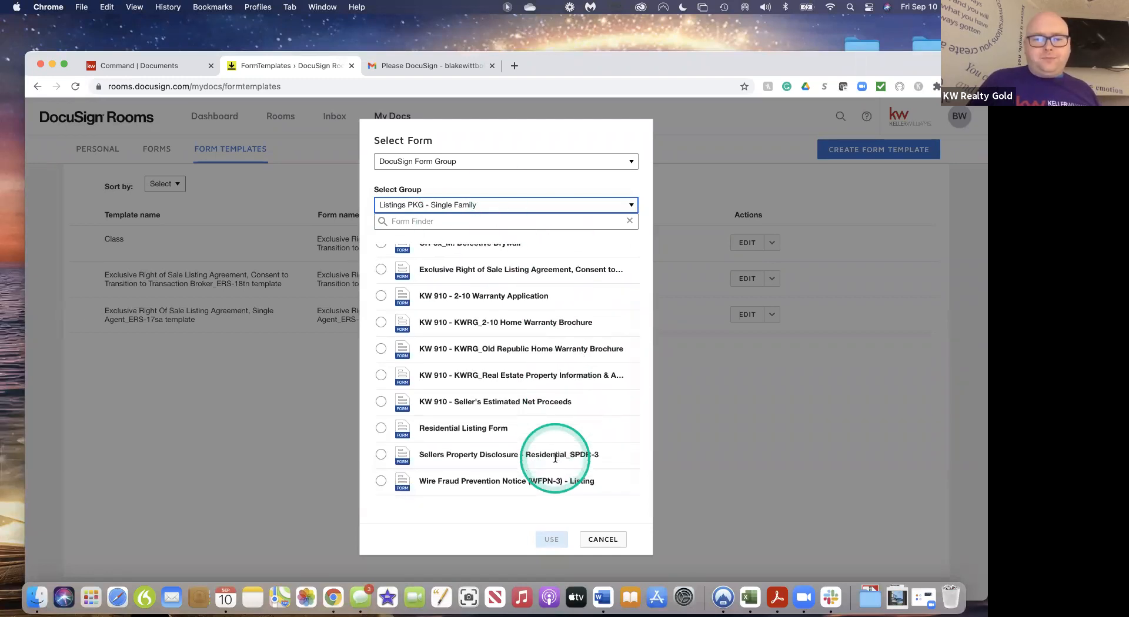
scroll(464, 392, "up", 3)
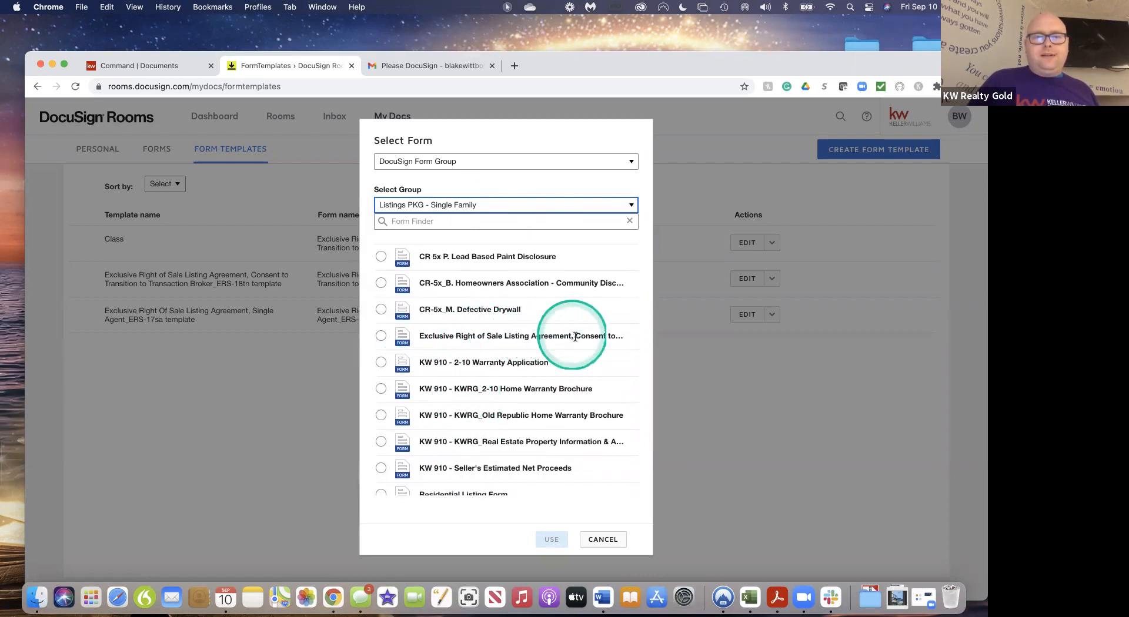
left_click(381, 335)
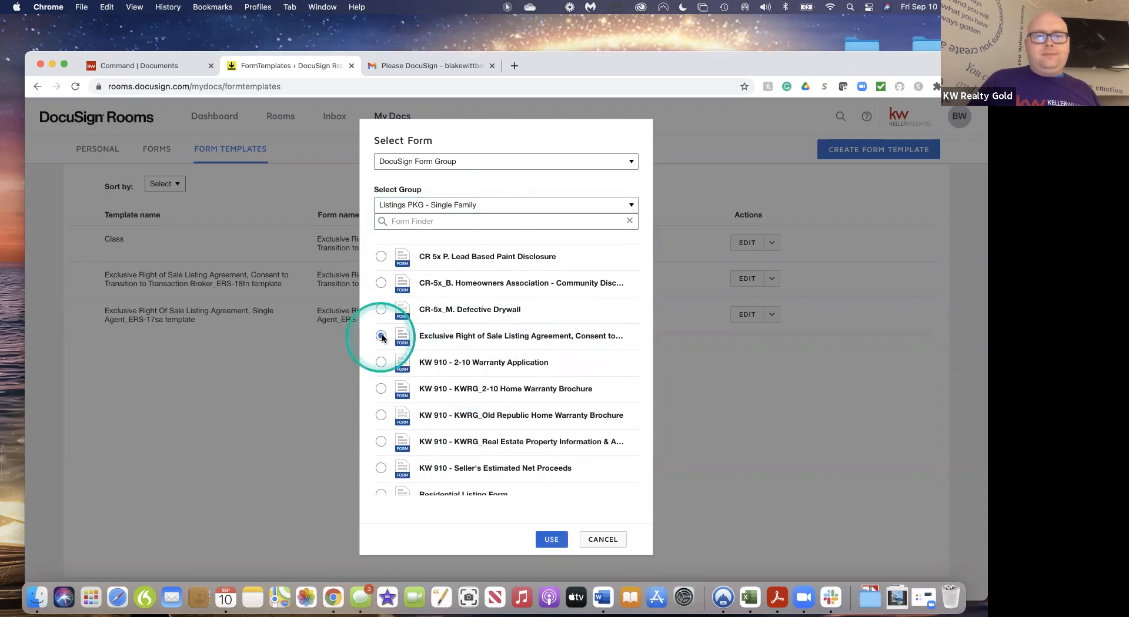
left_click(550, 538)
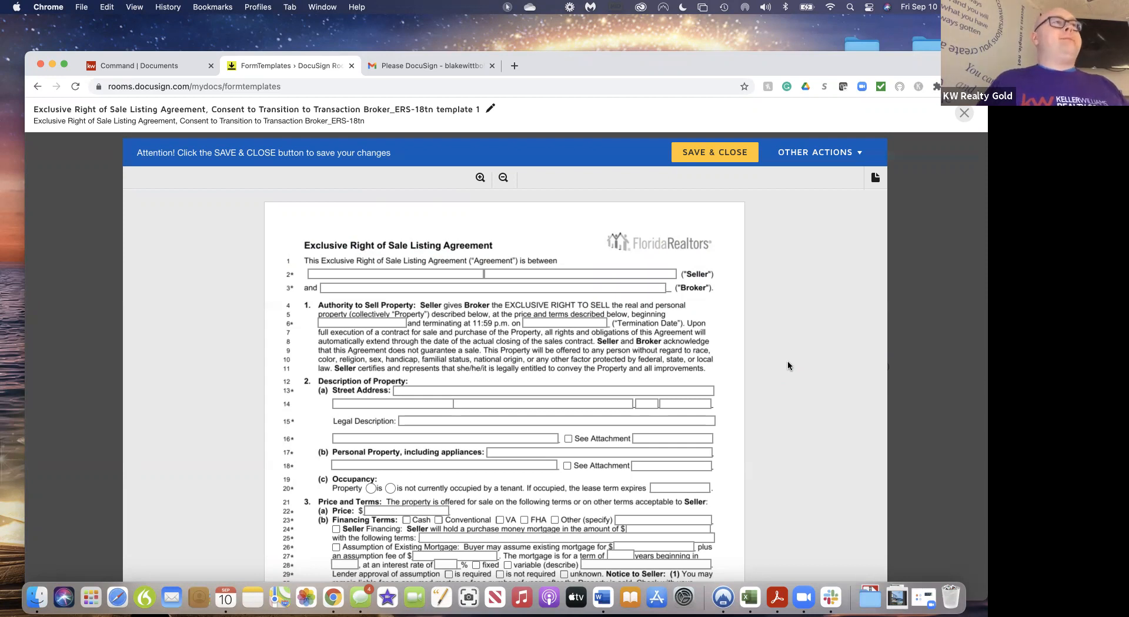
Once the agreement loads in the template editor, make the default template title editable
left_click(811, 288)
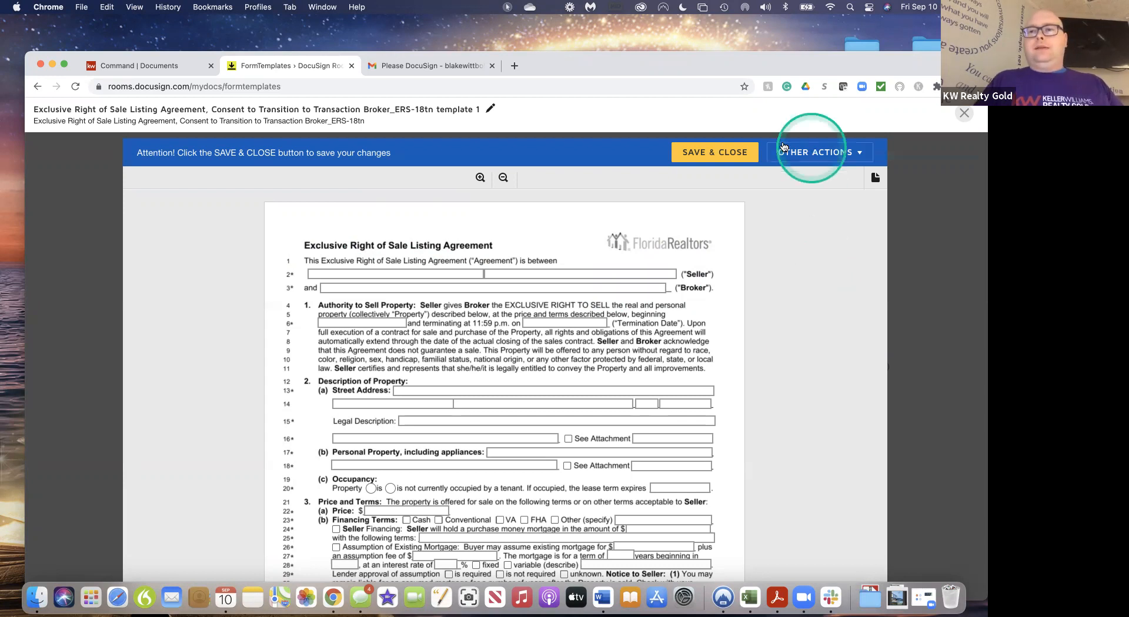
left_click(490, 108)
Erase the long default agreement title and rename the template 'Class'
key("BackSpace")
key("BackSpace")
key("BackSpace")
key("BackSpace")
key("BackSpace")
key("BackSpace")
key("BackSpace")
key("BackSpace")
key("BackSpace")
key("BackSpace")
key("BackSpace")
key("BackSpace")
key("BackSpace")
key("BackSpace")
key("BackSpace")
key("BackSpace")
key("BackSpace")
key("BackSpace")
key("BackSpace")
key("BackSpace")
key("BackSpace")
key("BackSpace")
key("BackSpace")
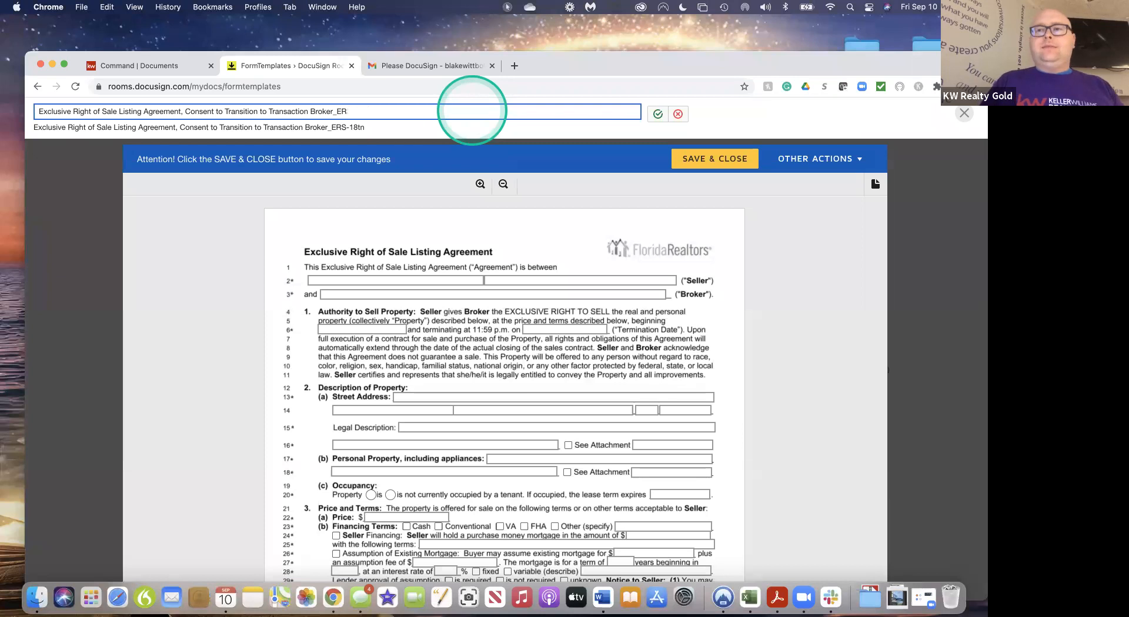
key("BackSpace")
key("BackSpace")
key("BackSpace")
key("BackSpace")
key("BackSpace")
key("BackSpace")
key("BackSpace")
key("BackSpace")
key("BackSpace")
key("BackSpace")
key("BackSpace")
key("BackSpace")
key("BackSpace")
key("BackSpace")
key("BackSpace")
key("BackSpace")
key("BackSpace")
key("BackSpace")
key("BackSpace")
key("BackSpace")
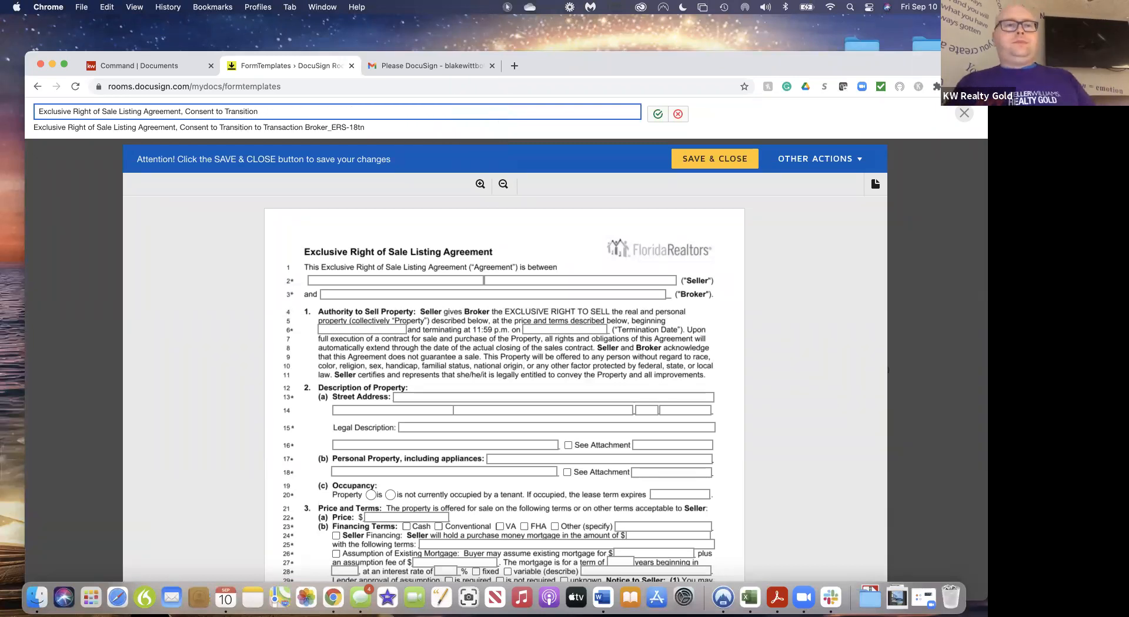
key("BackSpace")
key("BackSpace")
key("BackSpace")
key("BackSpace")
key("BackSpace")
key("BackSpace")
key("BackSpace")
key("BackSpace")
key("BackSpace")
key("BackSpace")
key("BackSpace")
key("BackSpace")
key("BackSpace")
key("BackSpace")
key("BackSpace")
key("BackSpace")
key("BackSpace")
key("BackSpace")
key("BackSpace")
key("BackSpace")
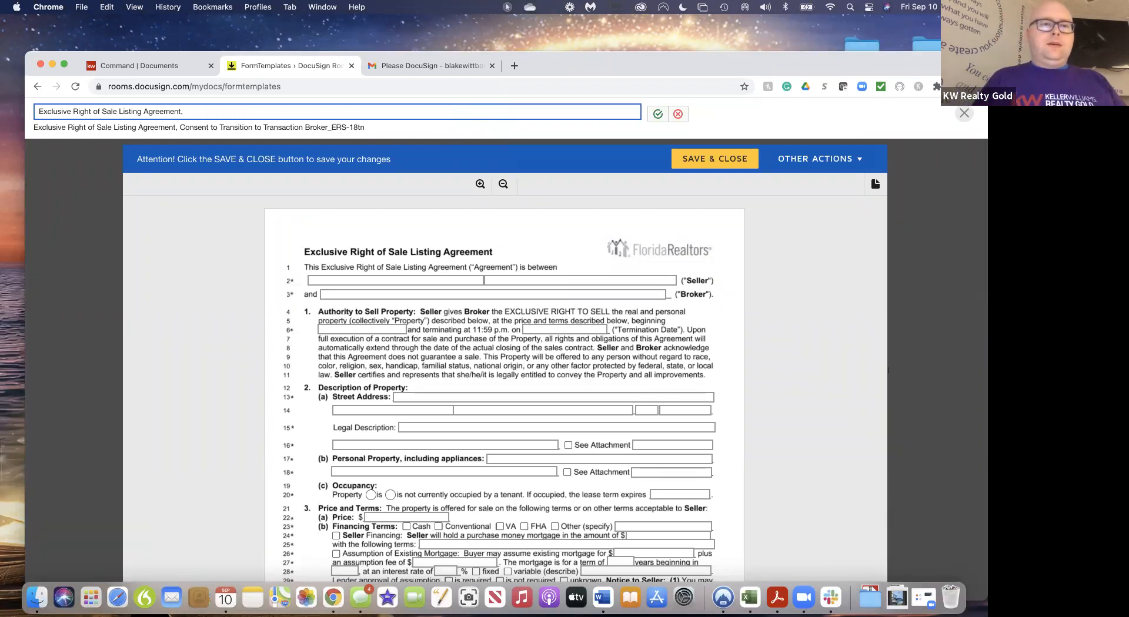
key("BackSpace")
key("BackSpace")
key("BackSpace")
key("BackSpace")
key("BackSpace")
key("BackSpace")
key("BackSpace")
key("BackSpace")
key("BackSpace")
key("BackSpace")
key("BackSpace")
key("BackSpace")
key("BackSpace")
key("BackSpace")
key("BackSpace")
key("BackSpace")
key("BackSpace")
key("BackSpace")
key("BackSpace")
key("BackSpace")
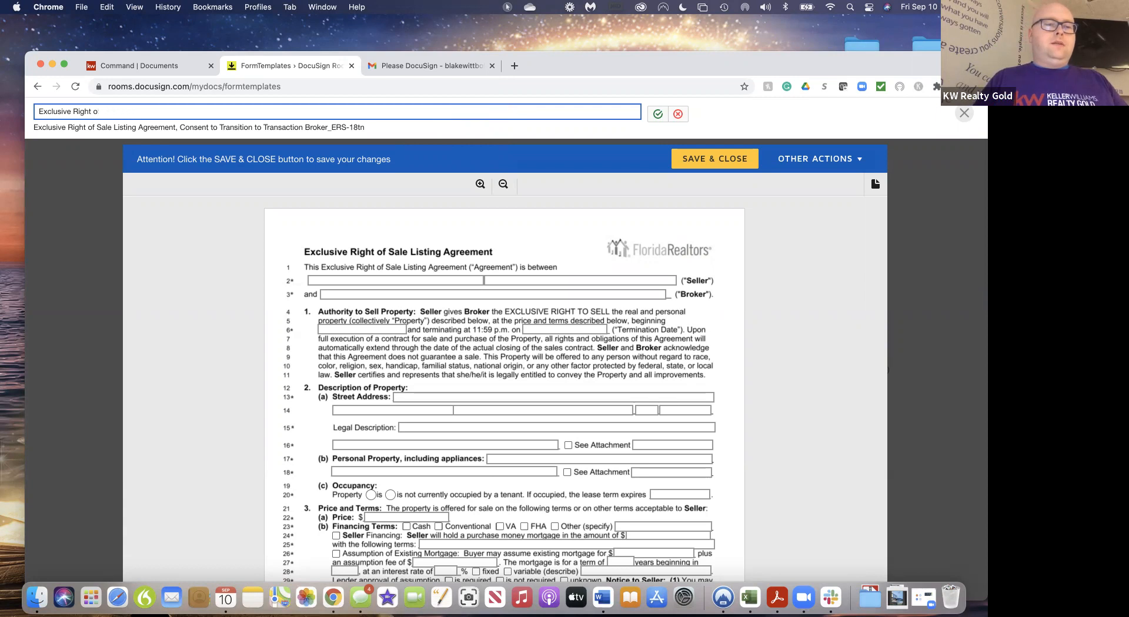
key("BackSpace")
key("BackSpace")
key("BackSpace")
key("BackSpace")
key("BackSpace")
key("BackSpace")
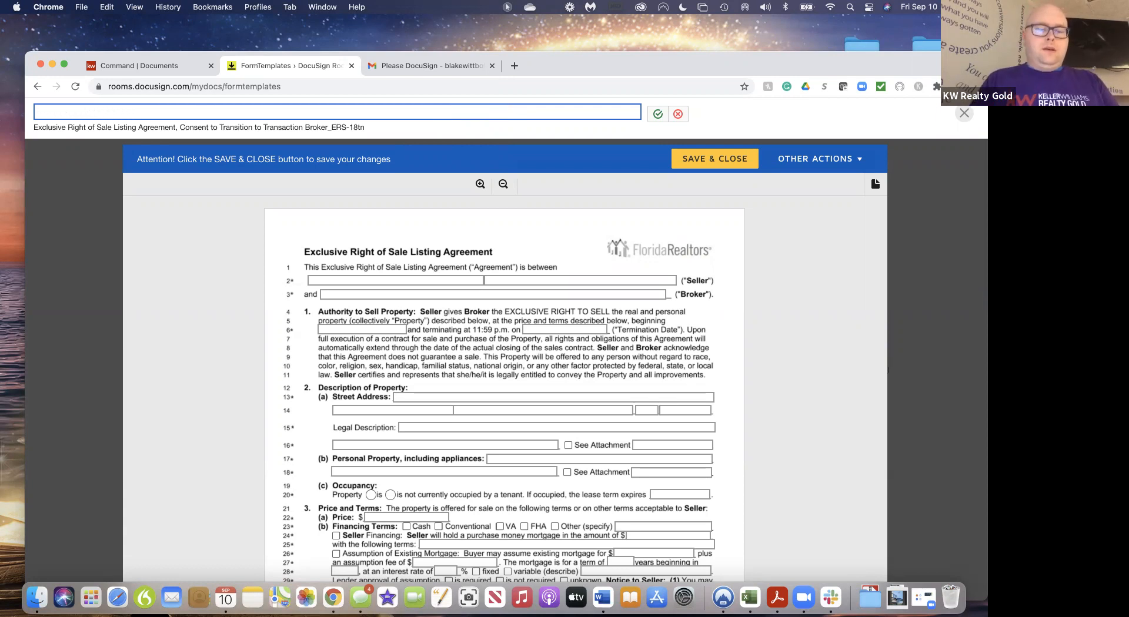
type("Class")
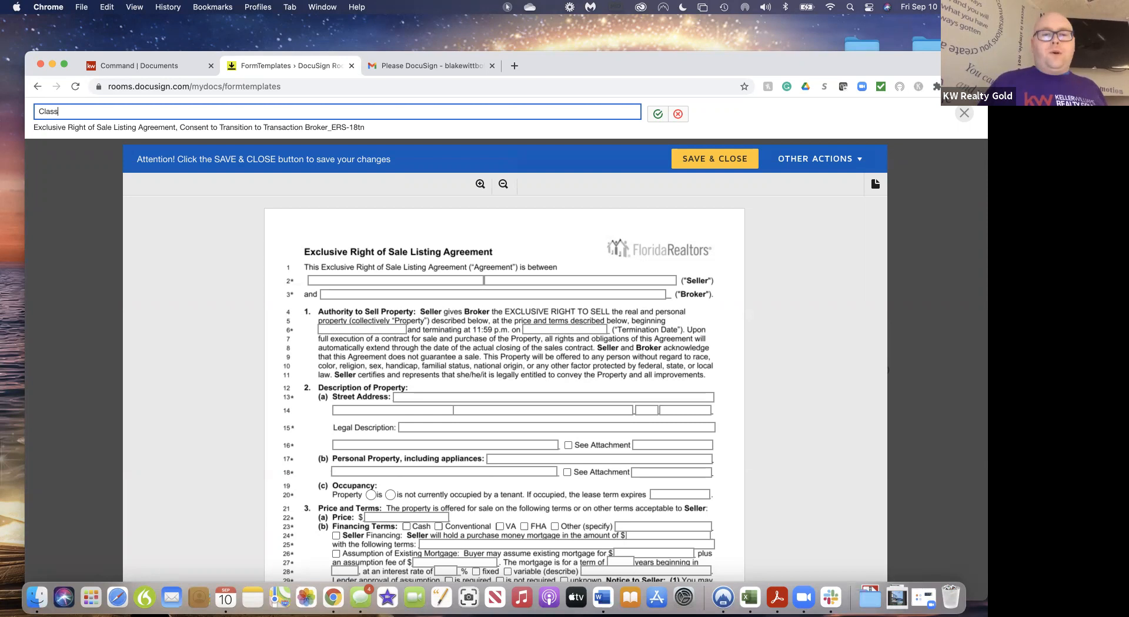
Check the lock box access option on line 68, paragraph 6(e), on page 2
scroll(544, 417, "down", 3)
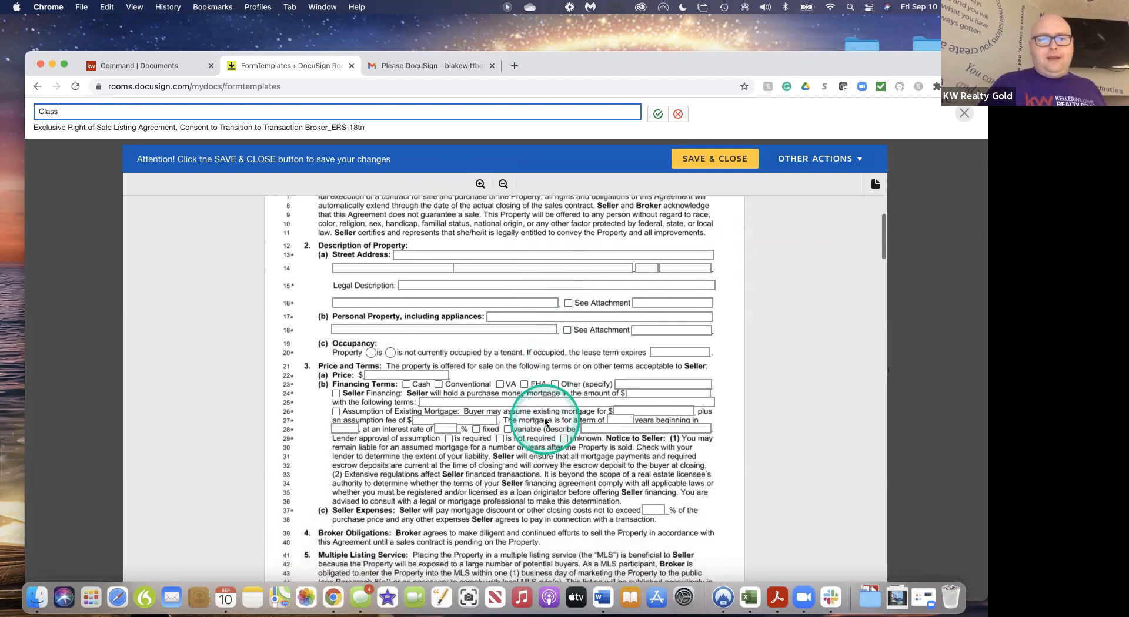
scroll(528, 324, "up", 1)
scroll(528, 323, "up", 3)
scroll(528, 324, "down", 3)
scroll(529, 325, "down", 5)
scroll(529, 327, "down", 5)
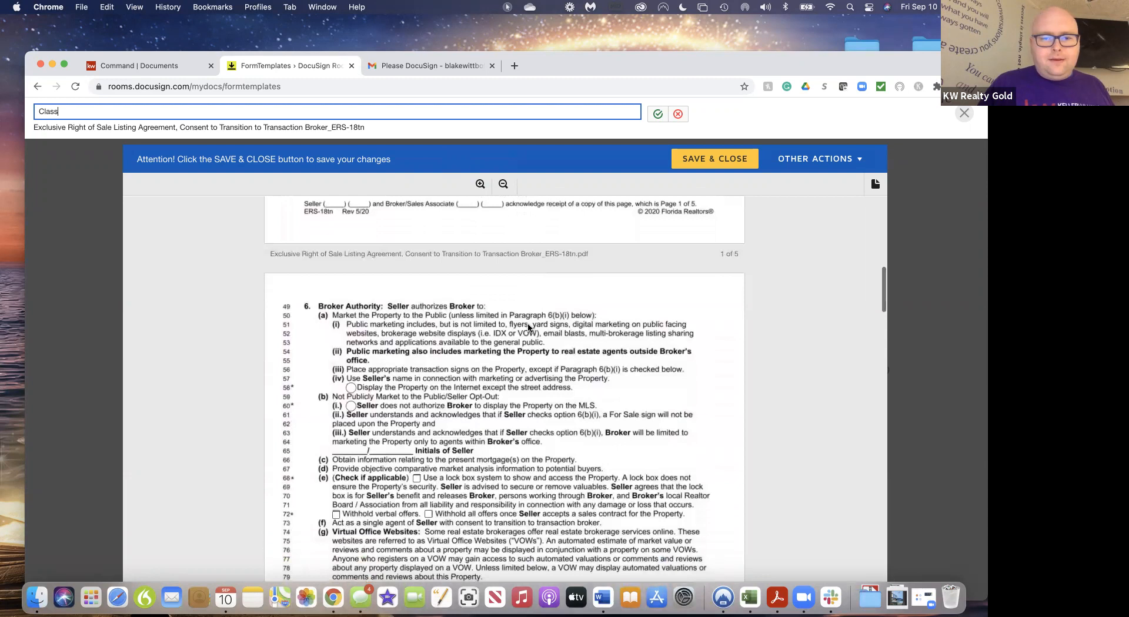
left_click(371, 389)
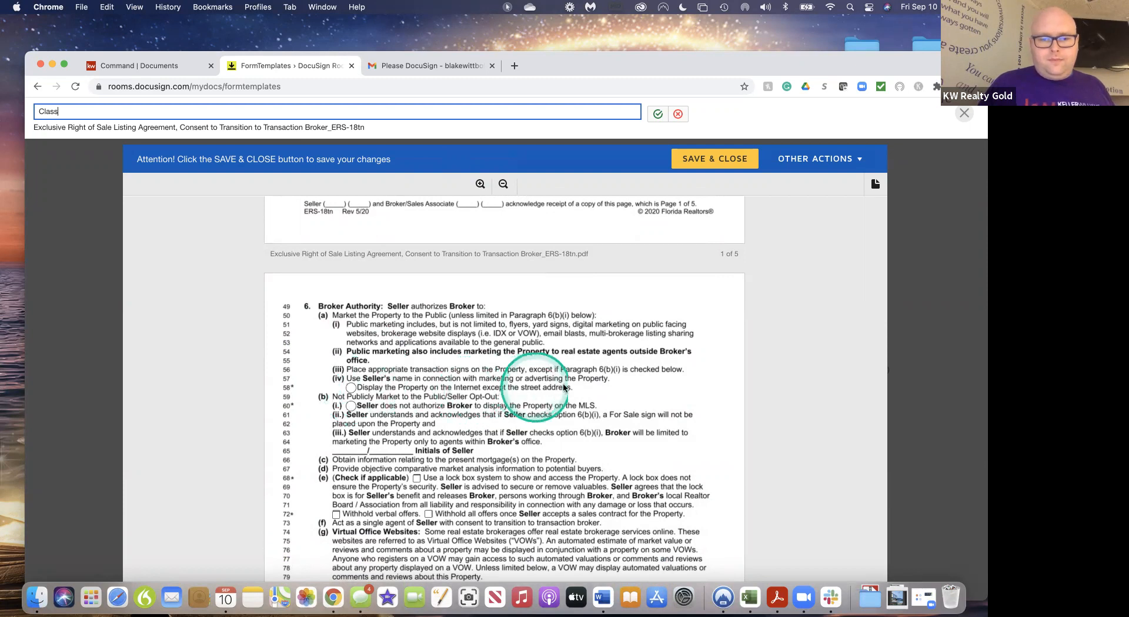
scroll(597, 394, "down", 1)
scroll(597, 395, "down", 5)
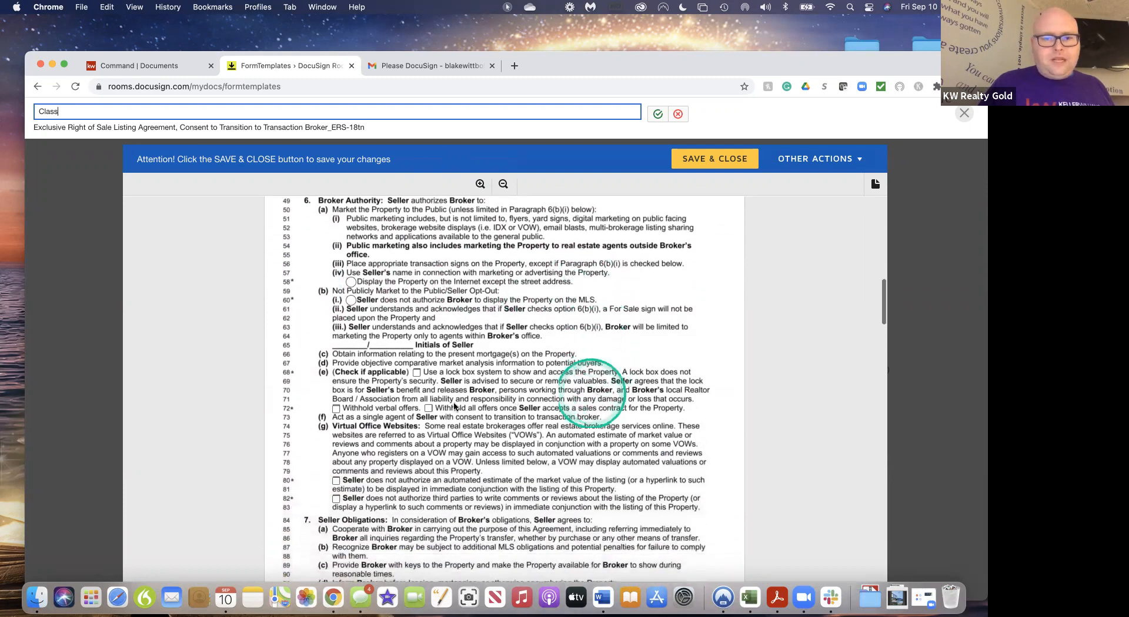
left_click(417, 374)
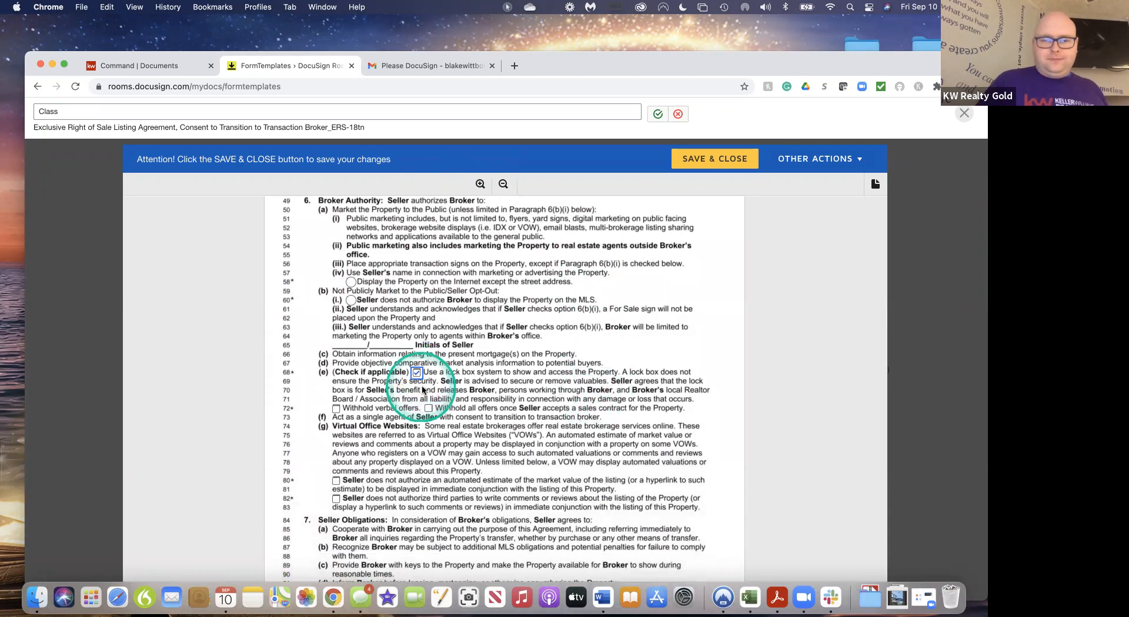
scroll(515, 412, "down", 14)
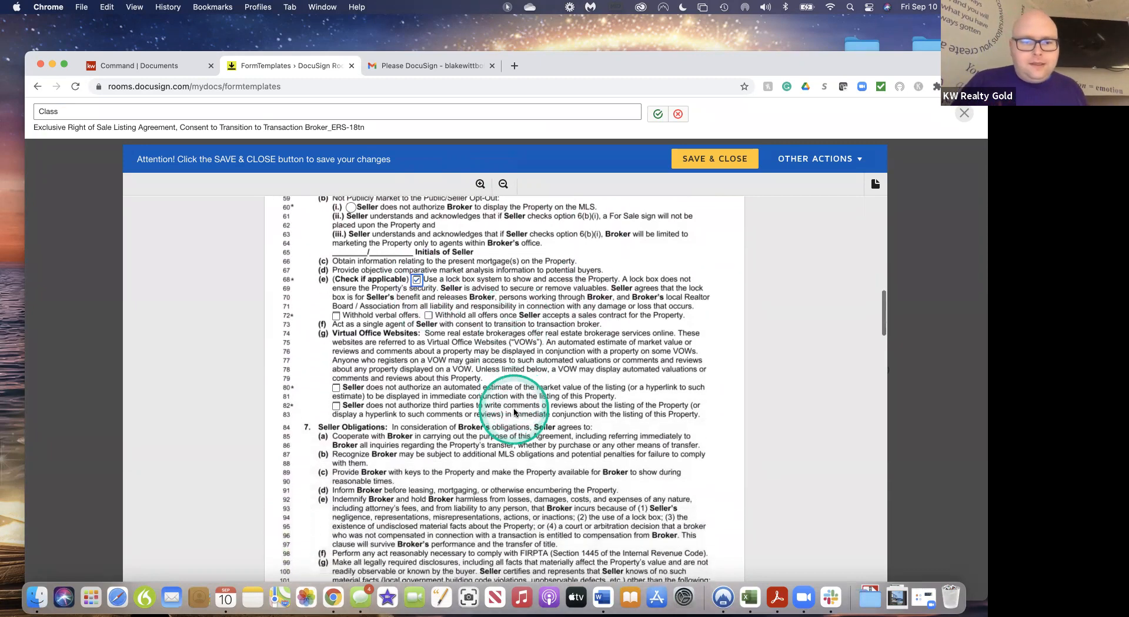
scroll(513, 411, "down", 15)
scroll(513, 411, "up", 20)
scroll(513, 412, "up", 20)
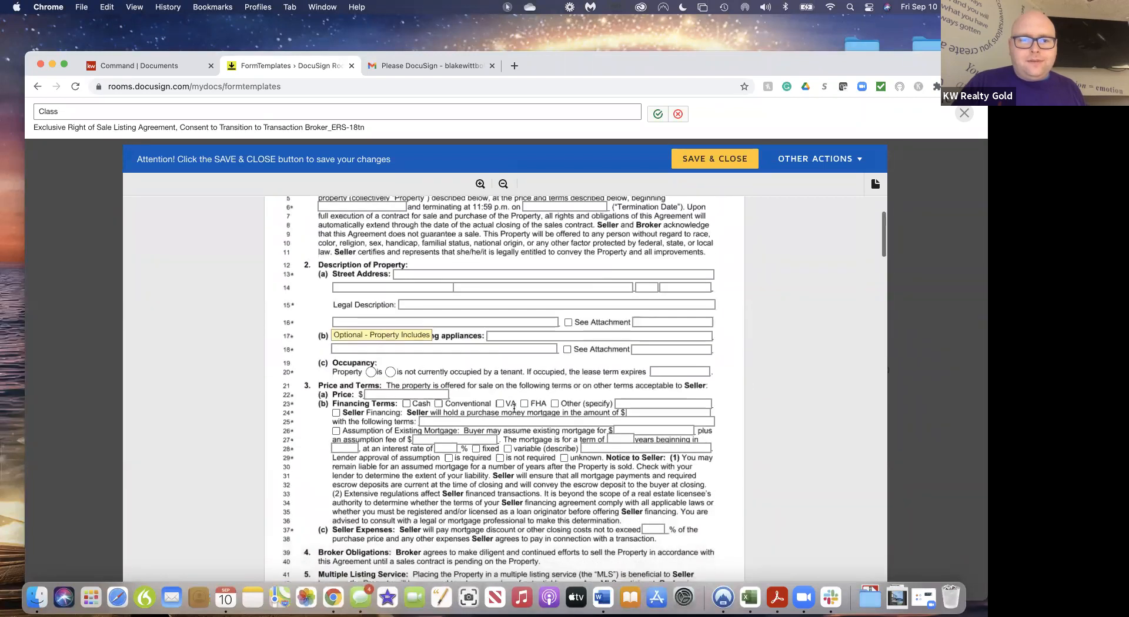
Fill the Personal Property field on line 17 with 'Microwave, Fridge, Stove, Bookcase'
left_click(495, 334)
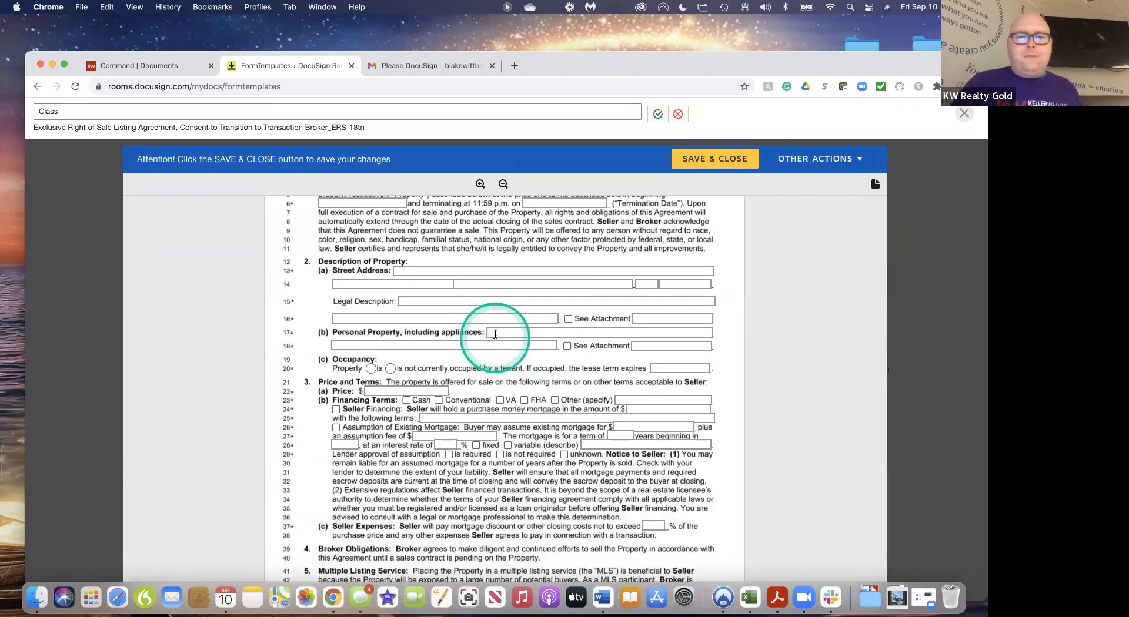
type("Microwave")
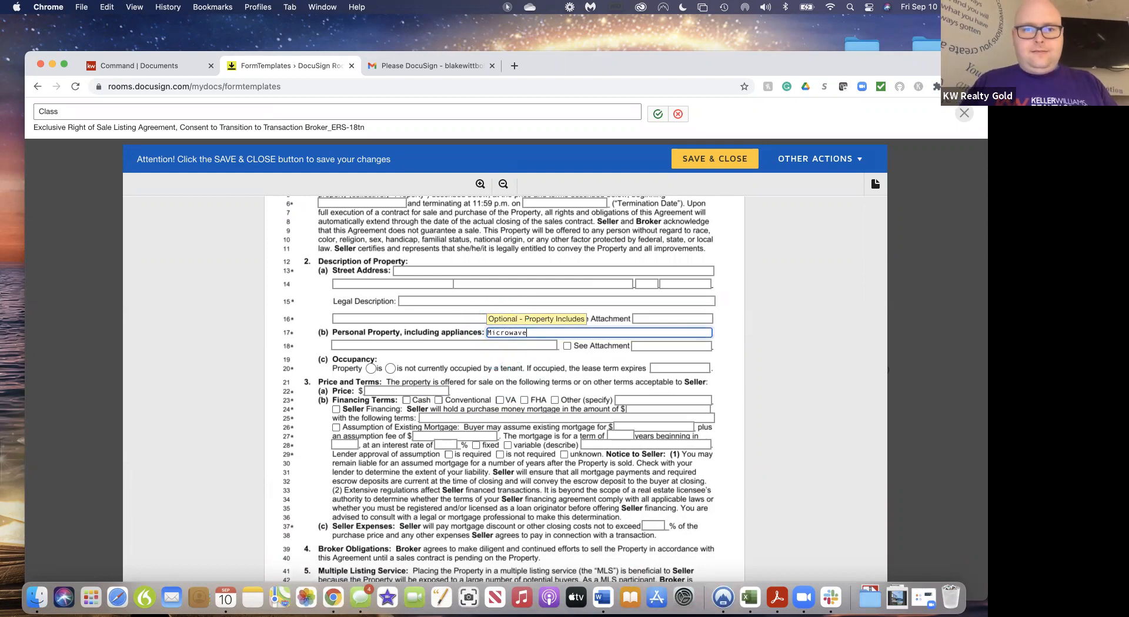
type(", Frid")
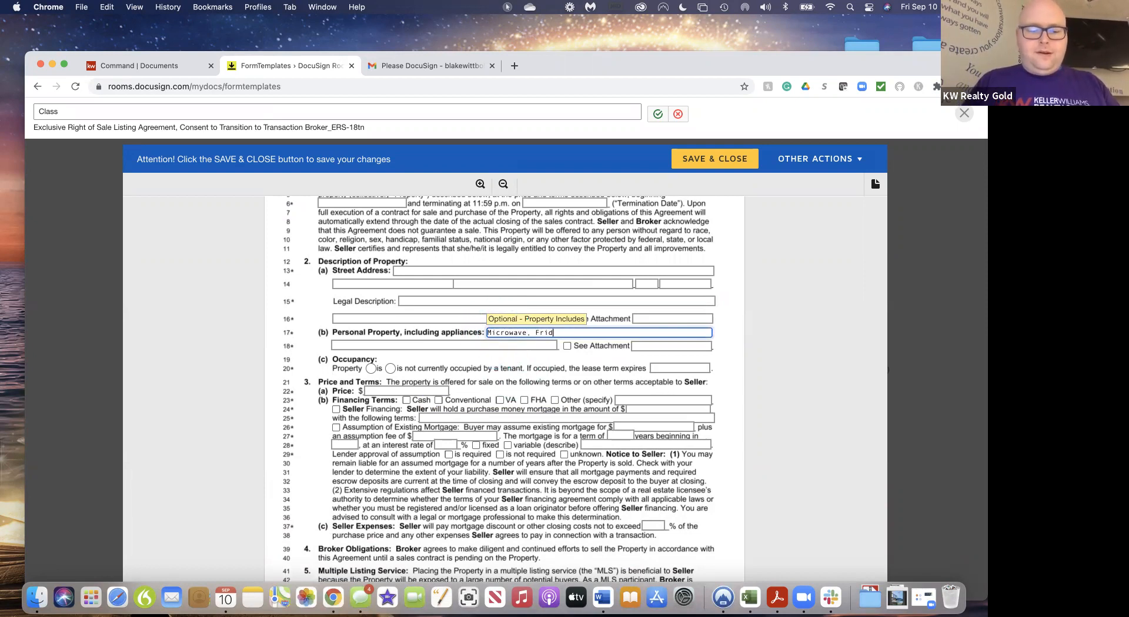
type("ge, S")
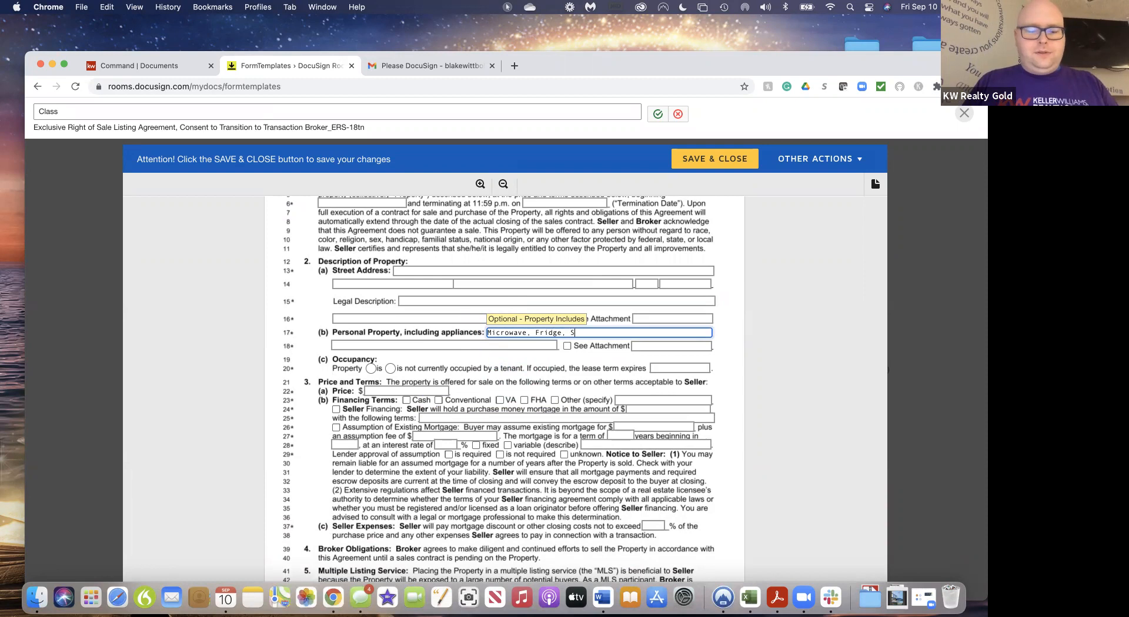
type("tove, ")
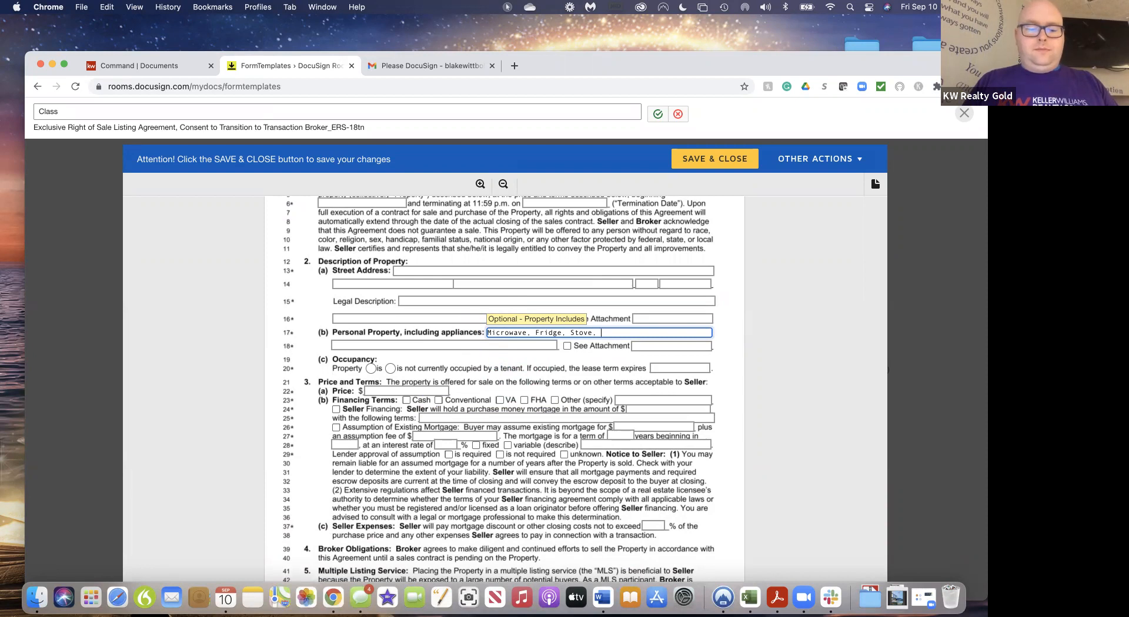
type("Bookcase")
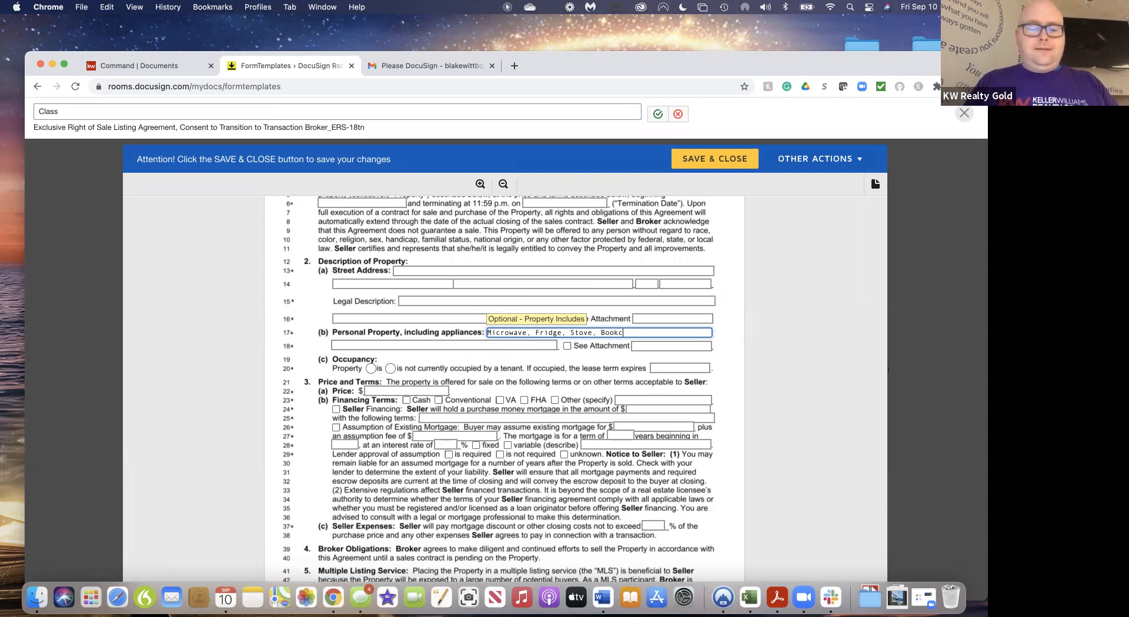
left_click(429, 340)
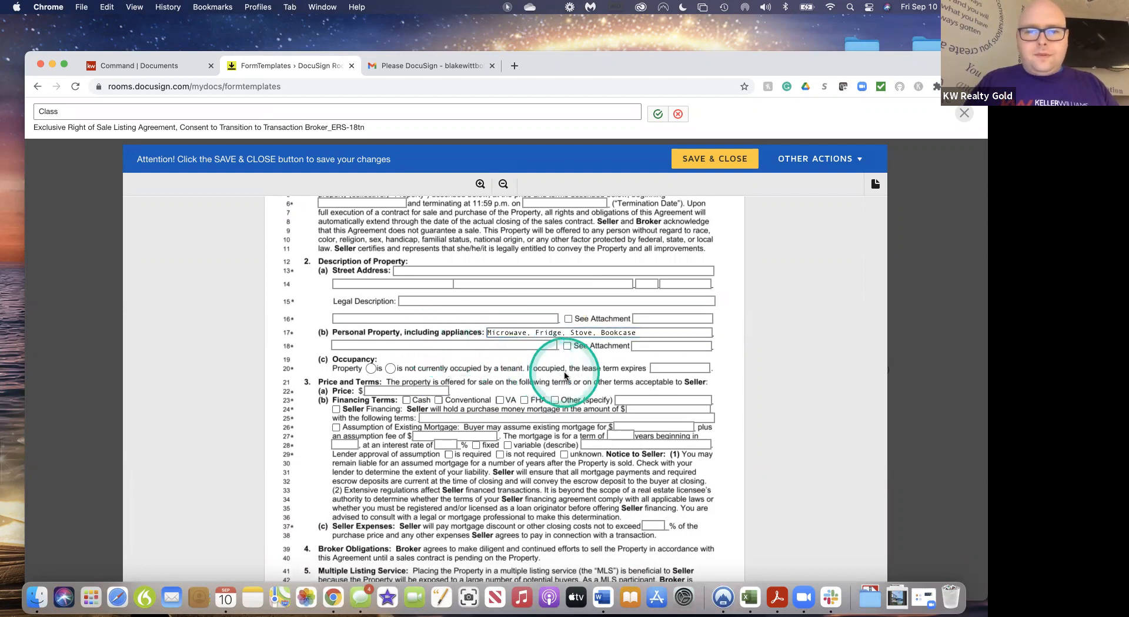
Tick Cash under Financing Terms
scroll(564, 377, "down", 5)
scroll(564, 376, "down", 2)
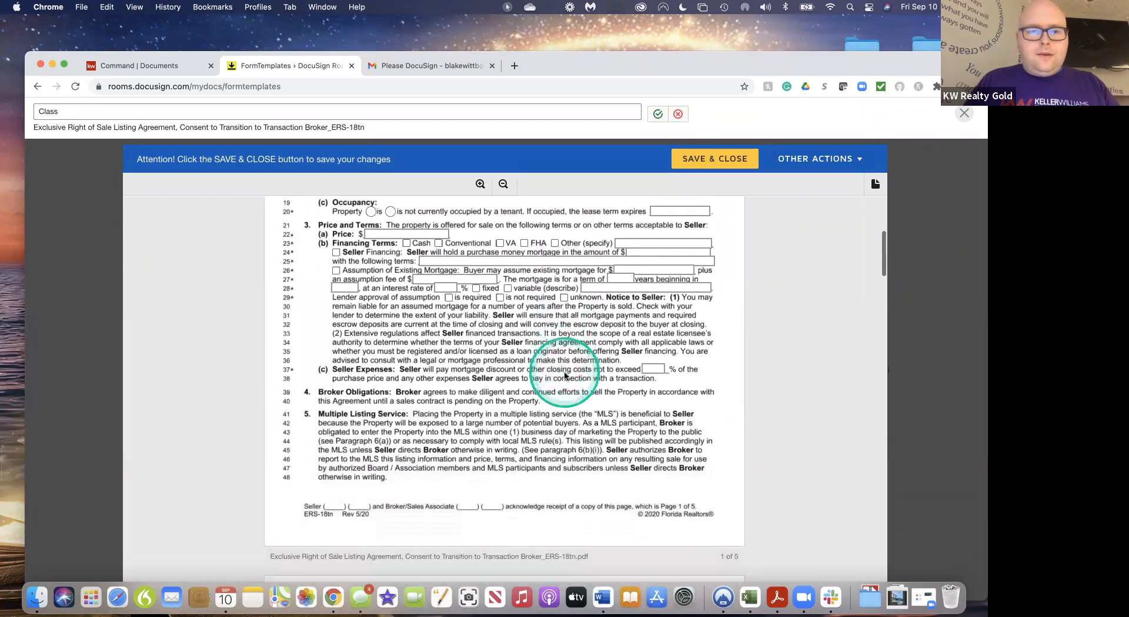
scroll(564, 377, "up", 1)
left_click(408, 266)
left_click(407, 266)
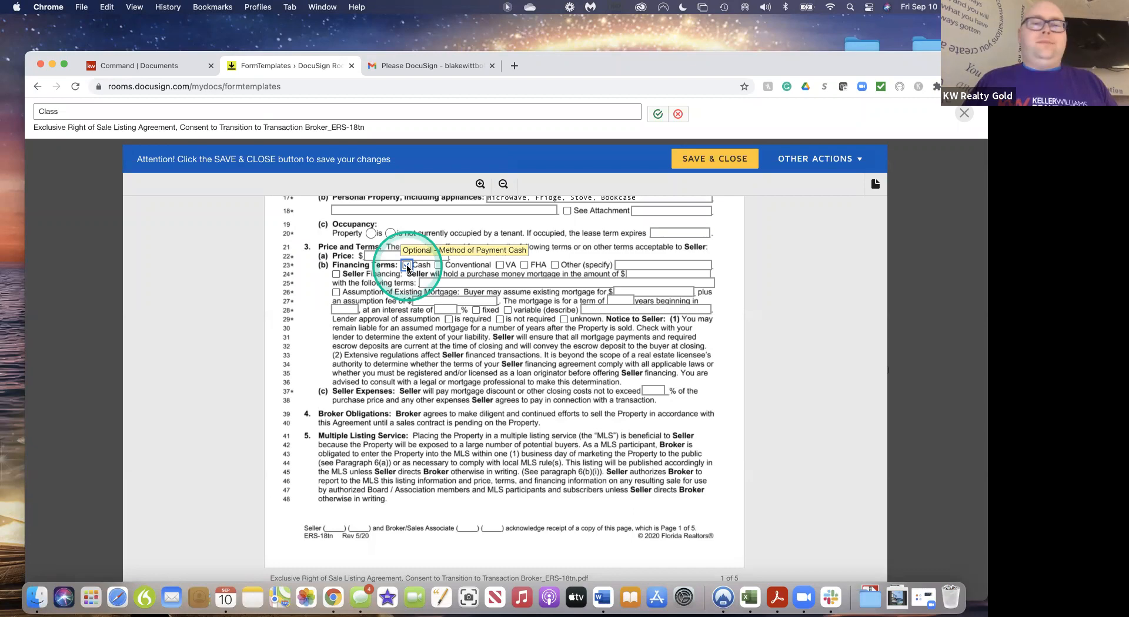
scroll(576, 400, "down", 5)
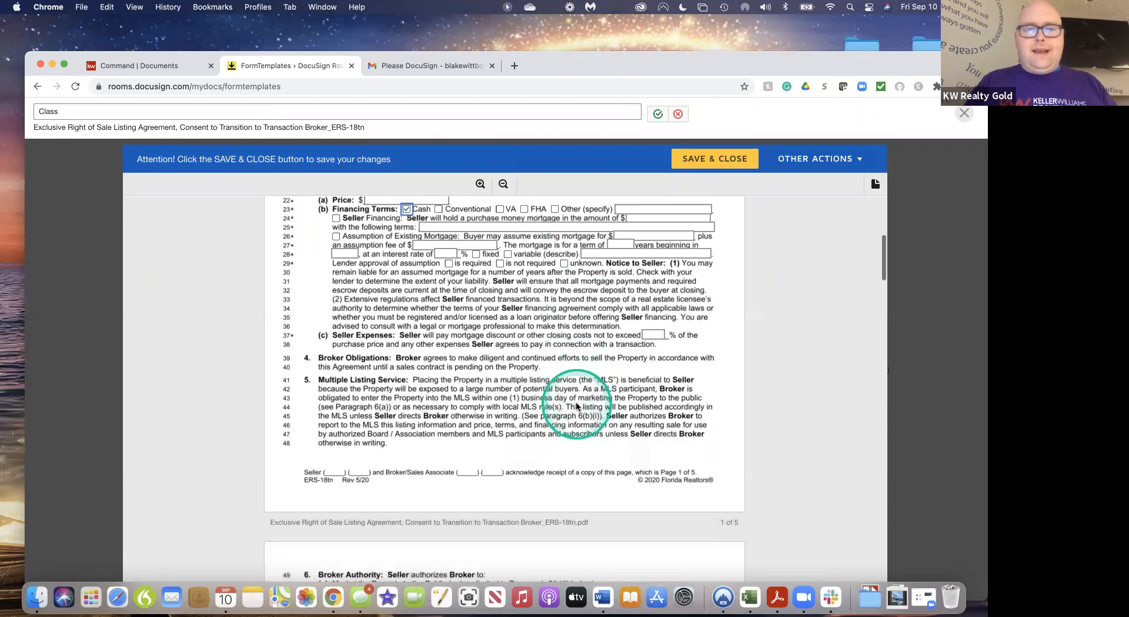
scroll(576, 406, "down", 10)
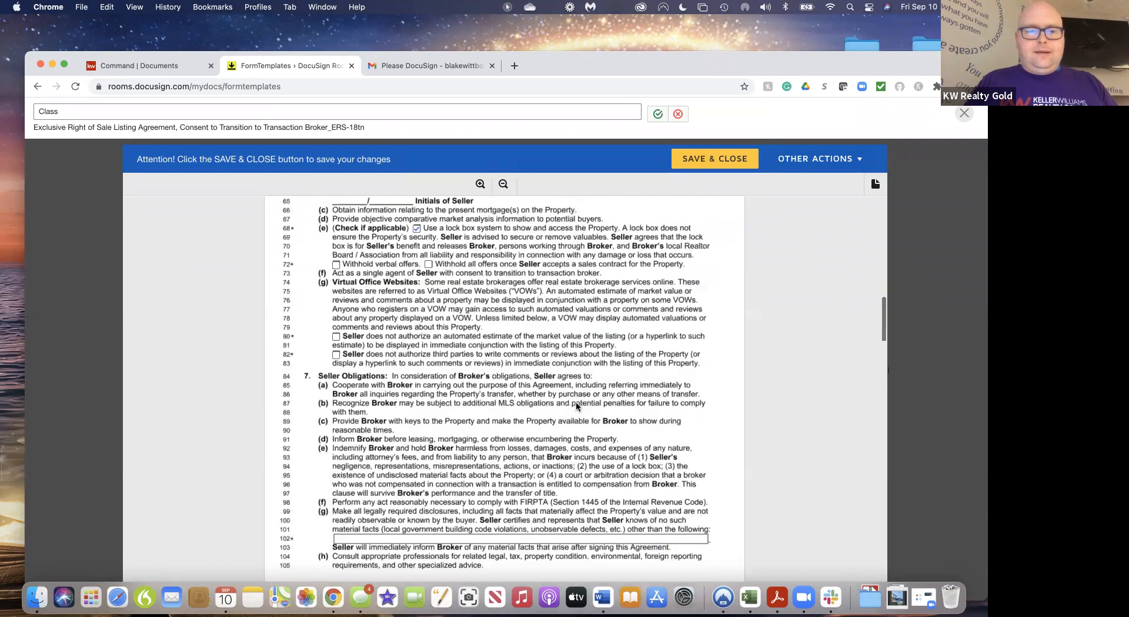
scroll(576, 405, "down", 4)
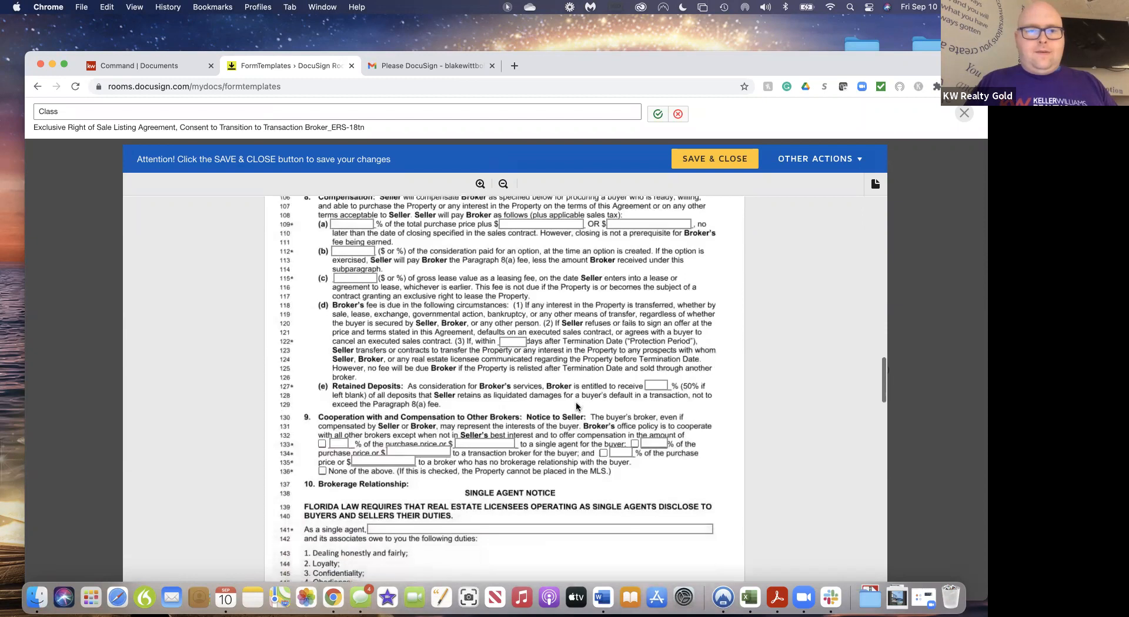
scroll(576, 406, "down", 9)
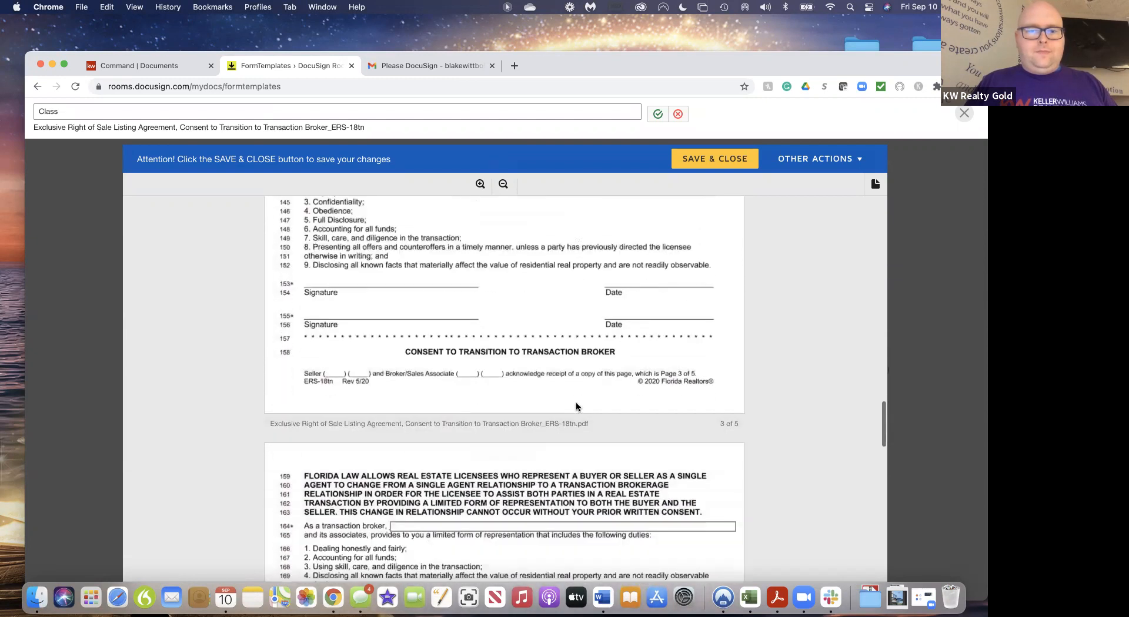
scroll(576, 406, "down", 10)
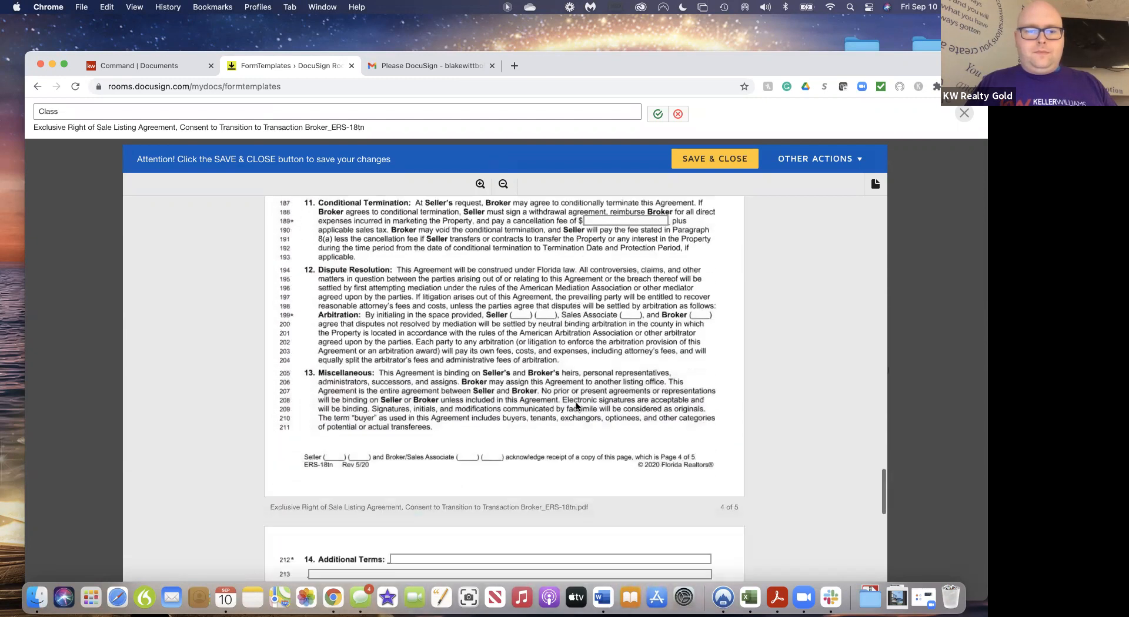
scroll(576, 406, "down", 10)
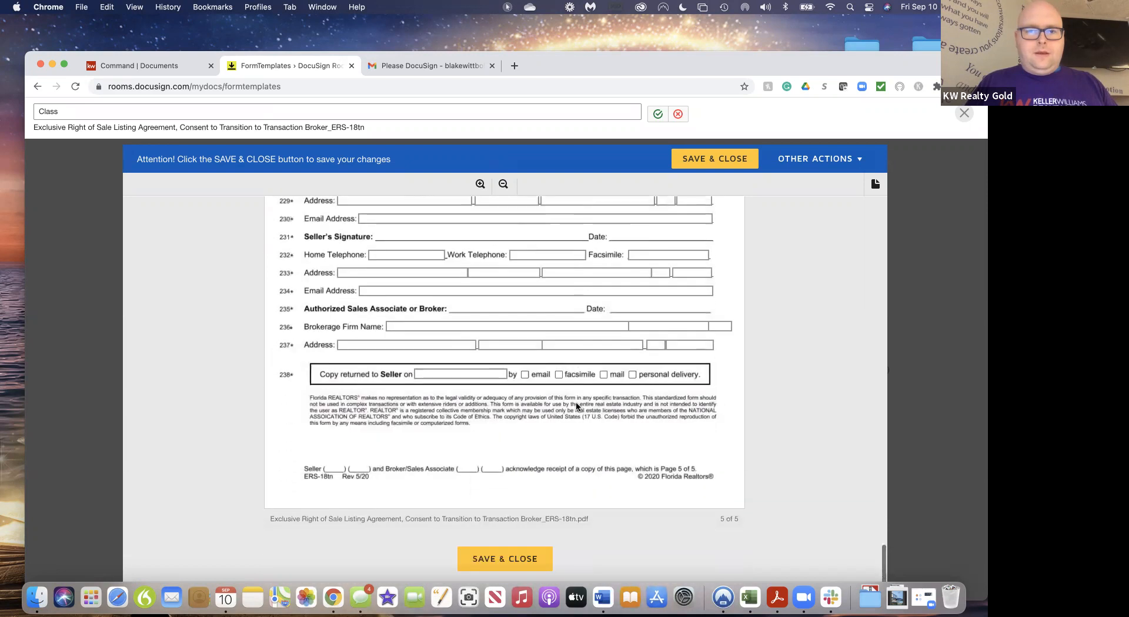
scroll(576, 405, "up", 20)
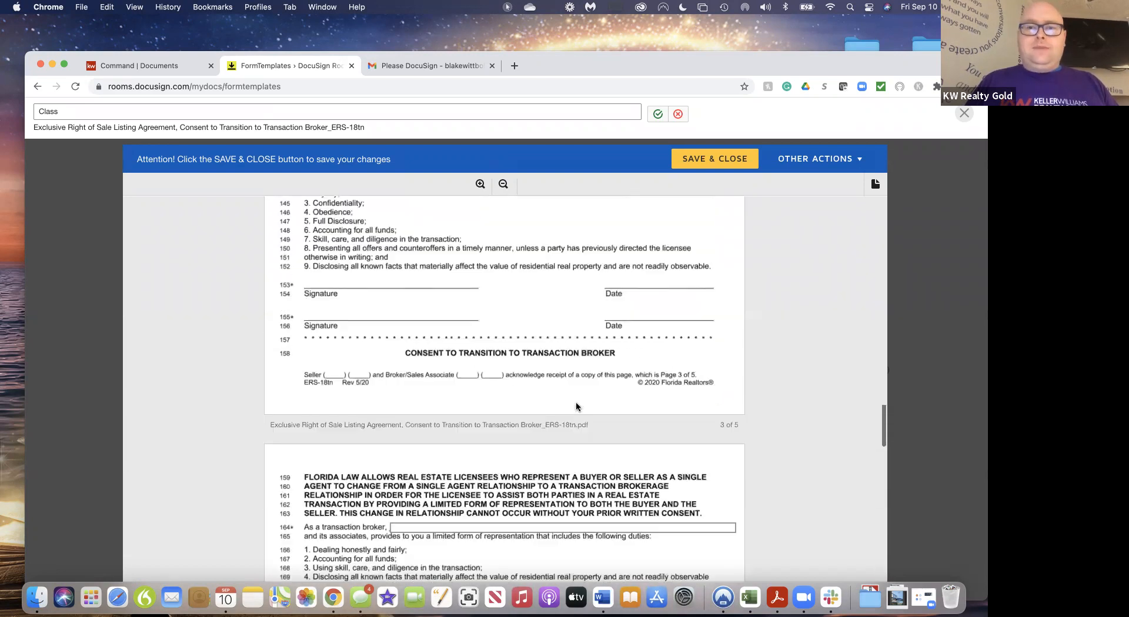
scroll(576, 406, "up", 6)
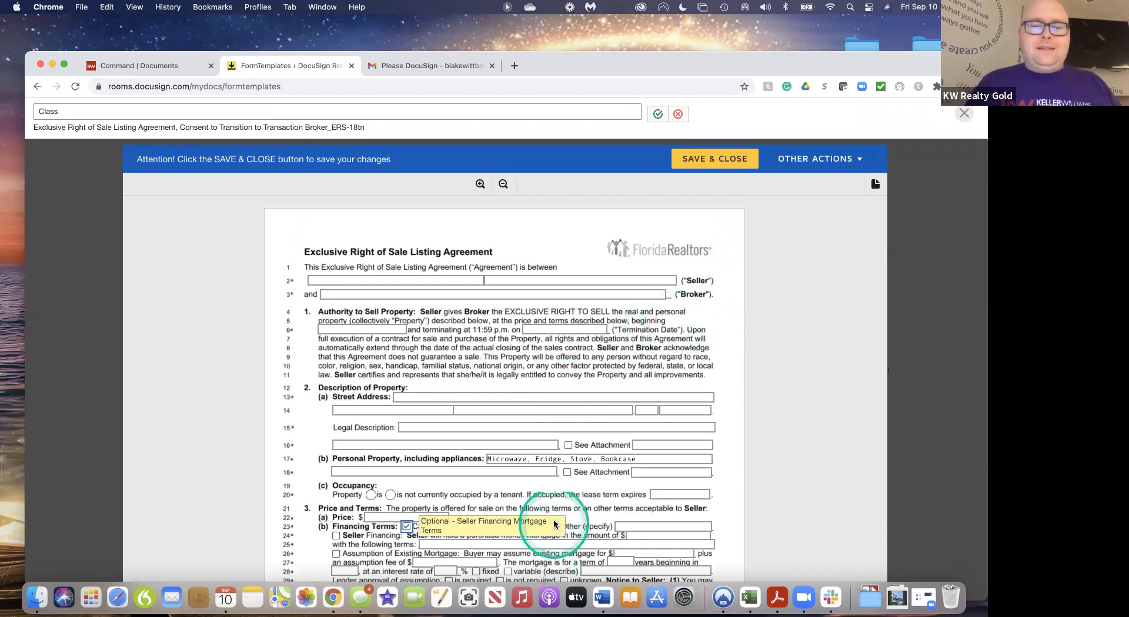
scroll(529, 509, "down", 2)
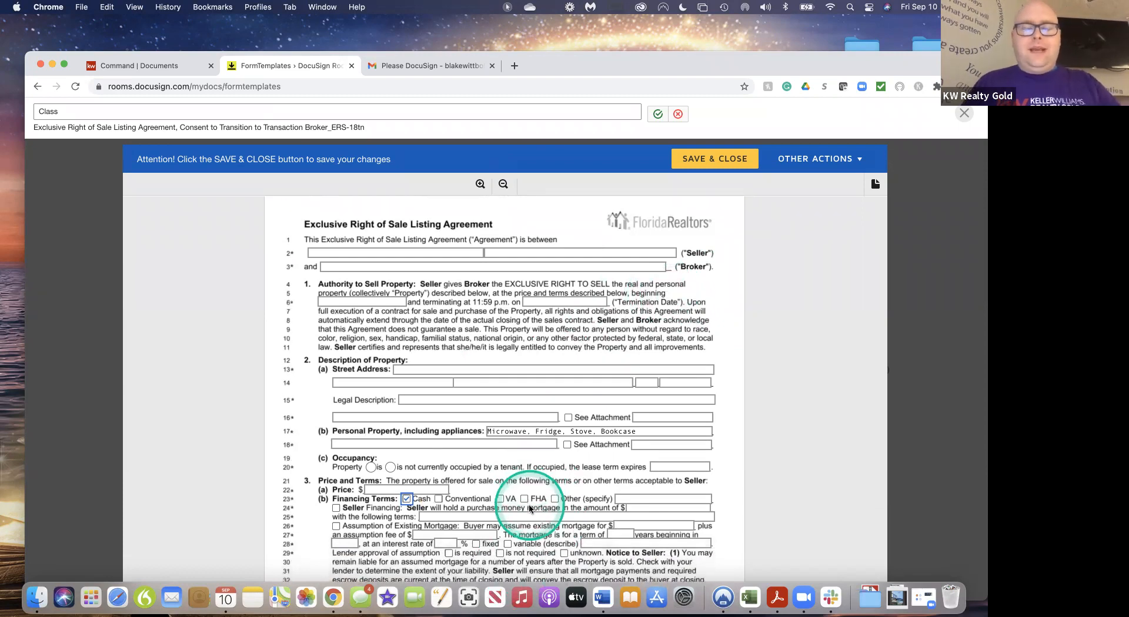
scroll(529, 509, "down", 20)
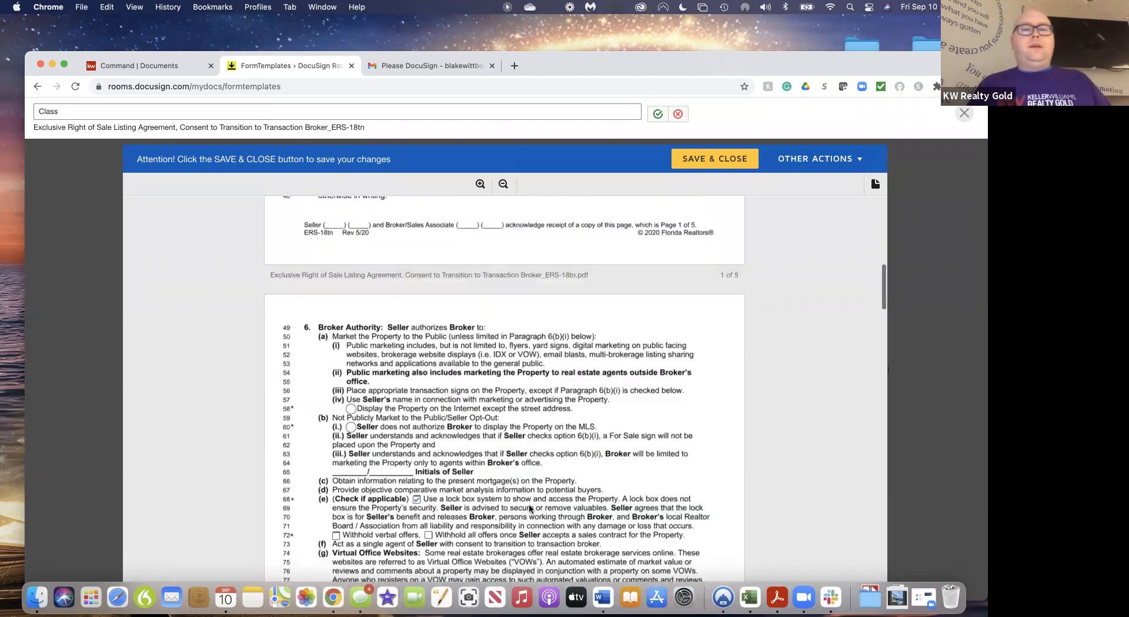
scroll(529, 509, "down", 10)
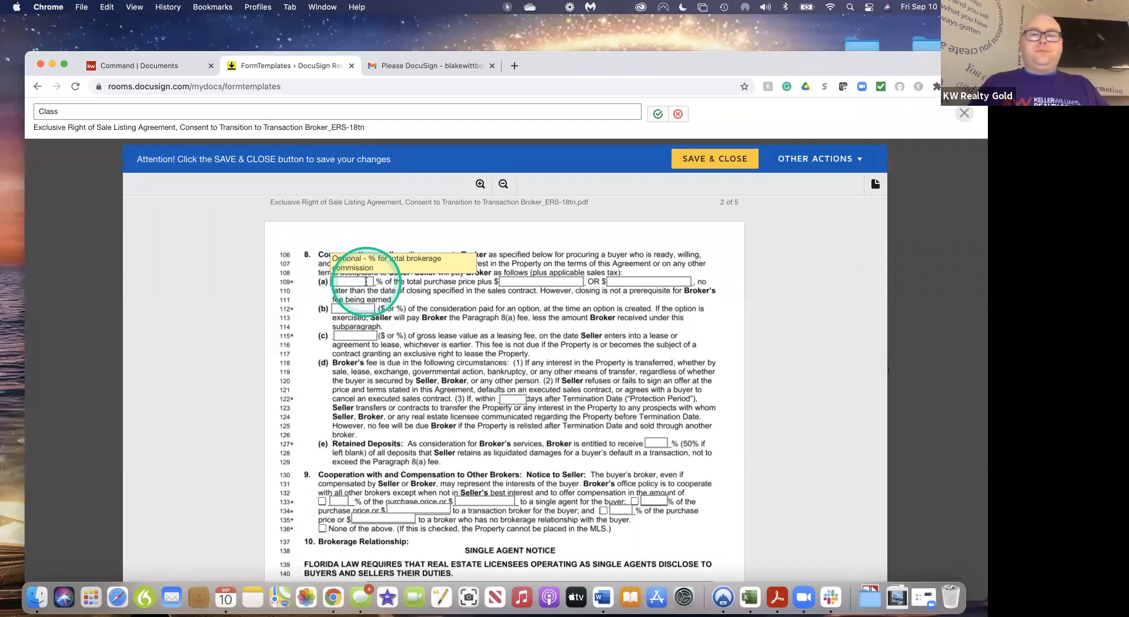
scroll(454, 356, "down", 5)
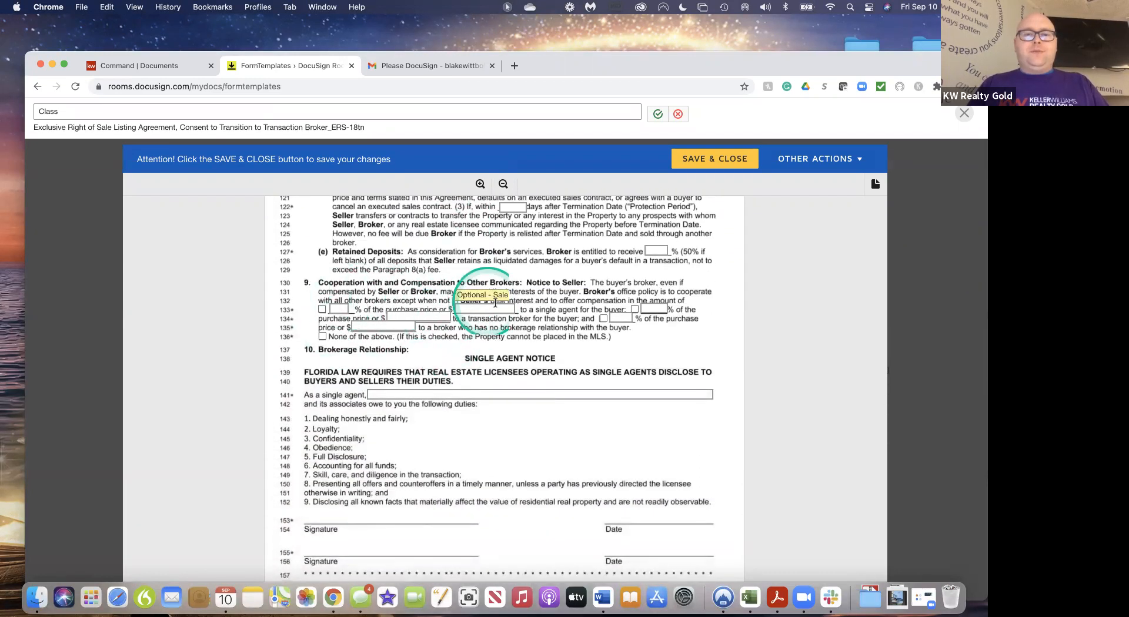
scroll(550, 376, "down", 2)
scroll(557, 371, "up", 20)
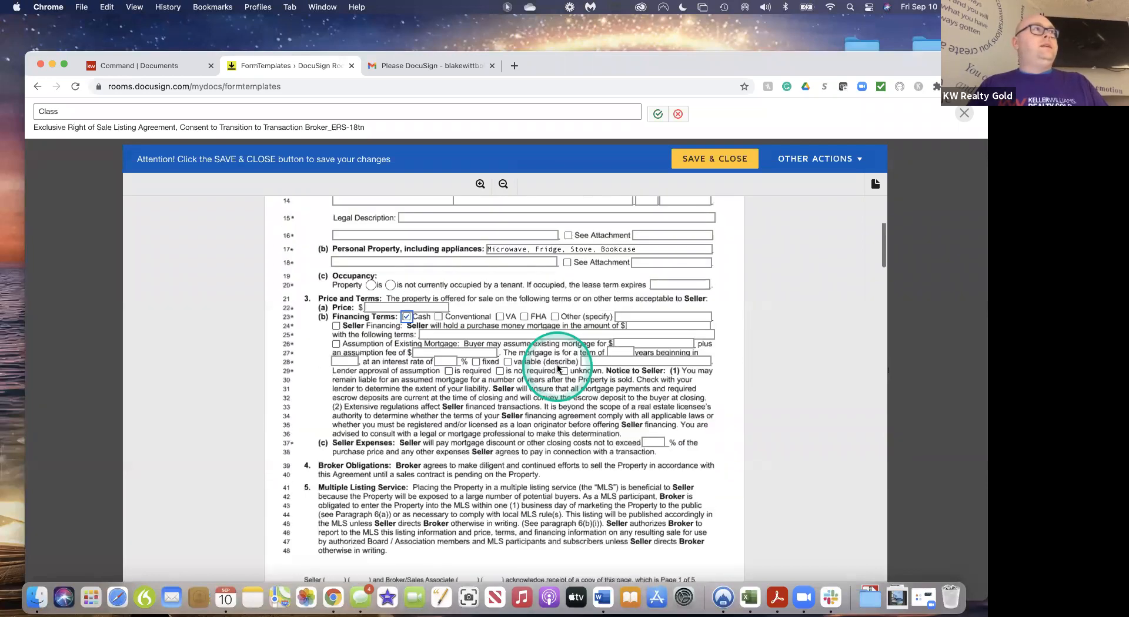
left_click(708, 159)
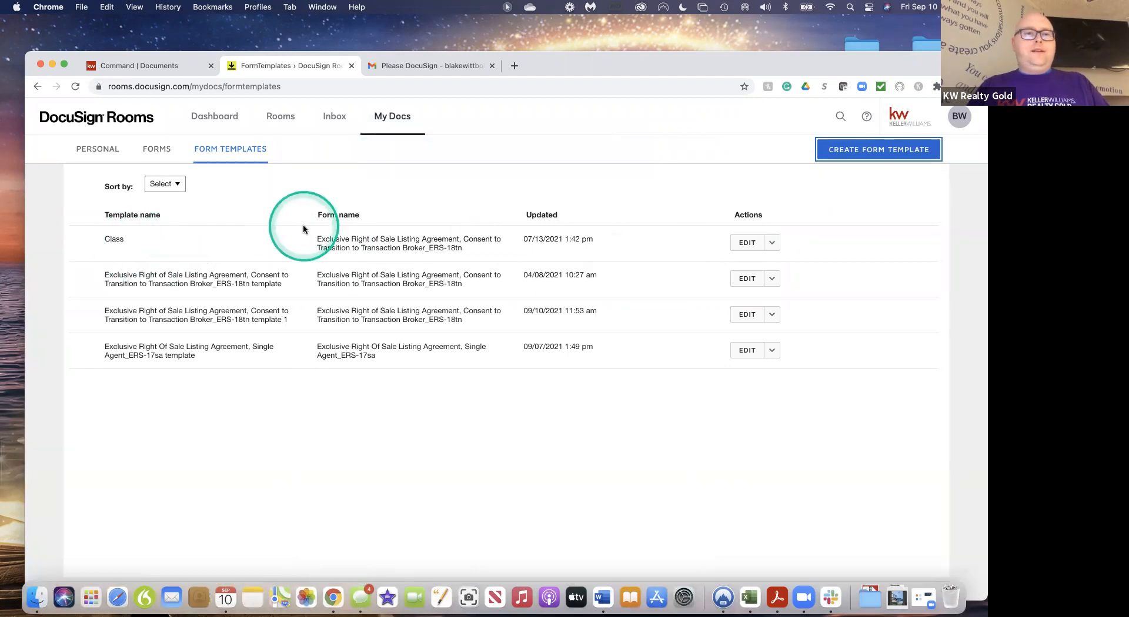
From the Rooms list, open the 'Test class 9/10 - Listing' room
left_click(286, 122)
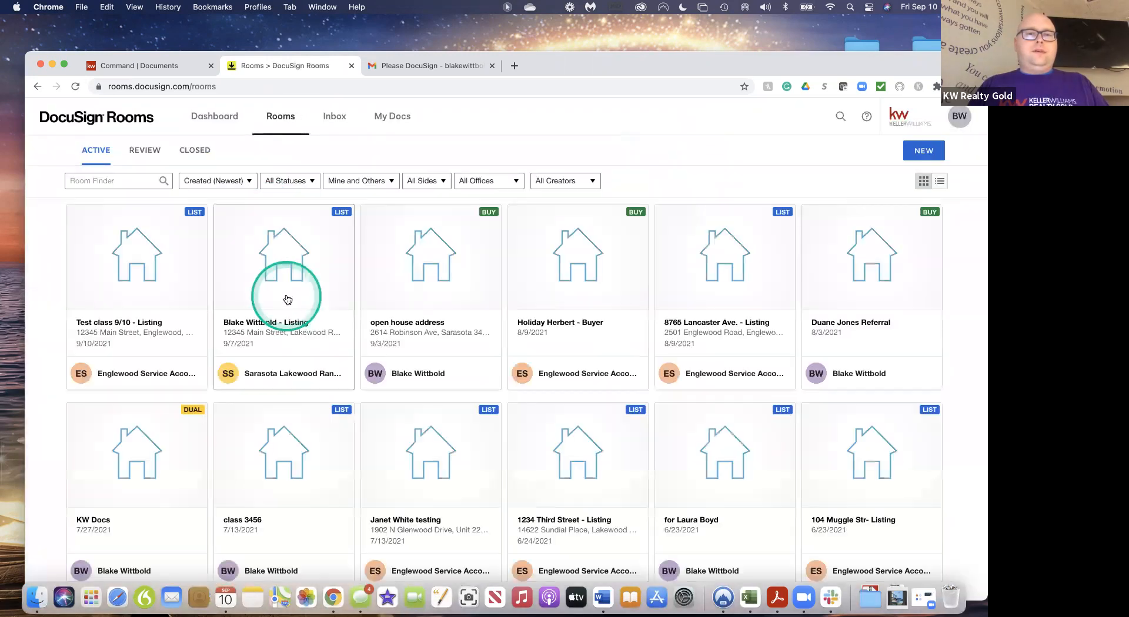
left_click(140, 284)
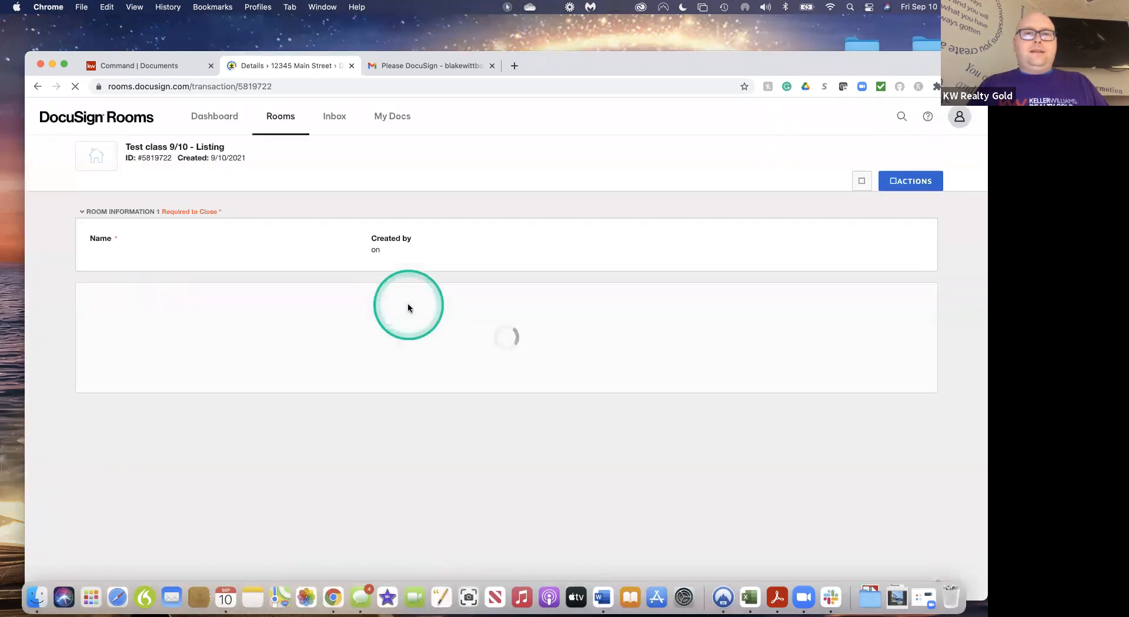
Delete the second Exclusive Right of Sale listing agreement from the room's documents, leaving 9
left_click(168, 188)
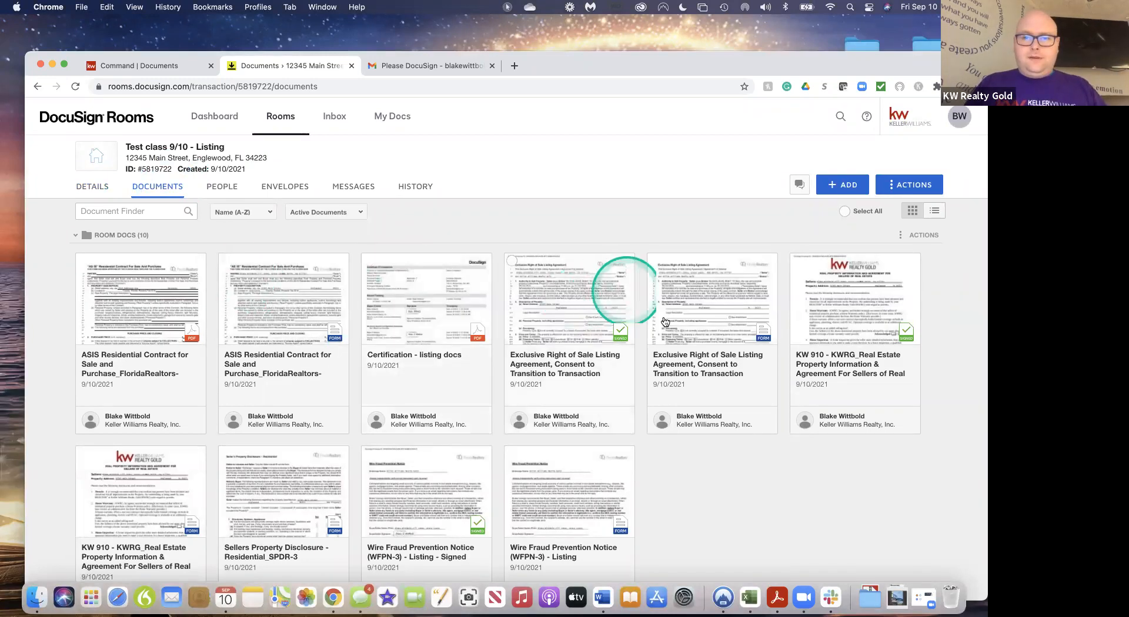
left_click(655, 261)
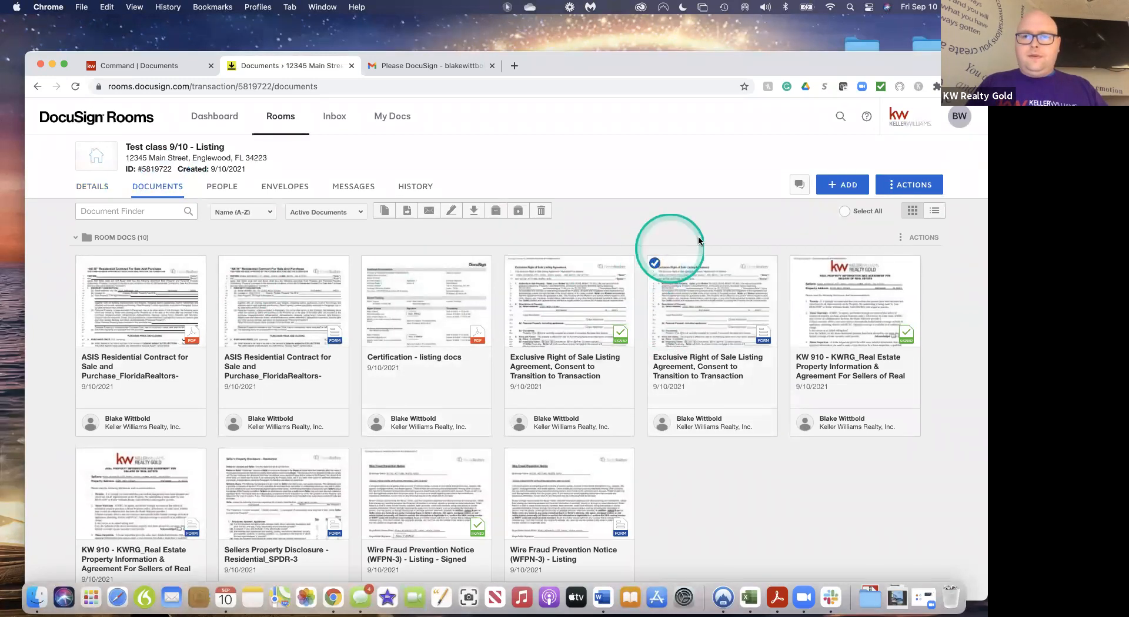
left_click(545, 213)
left_click(542, 258)
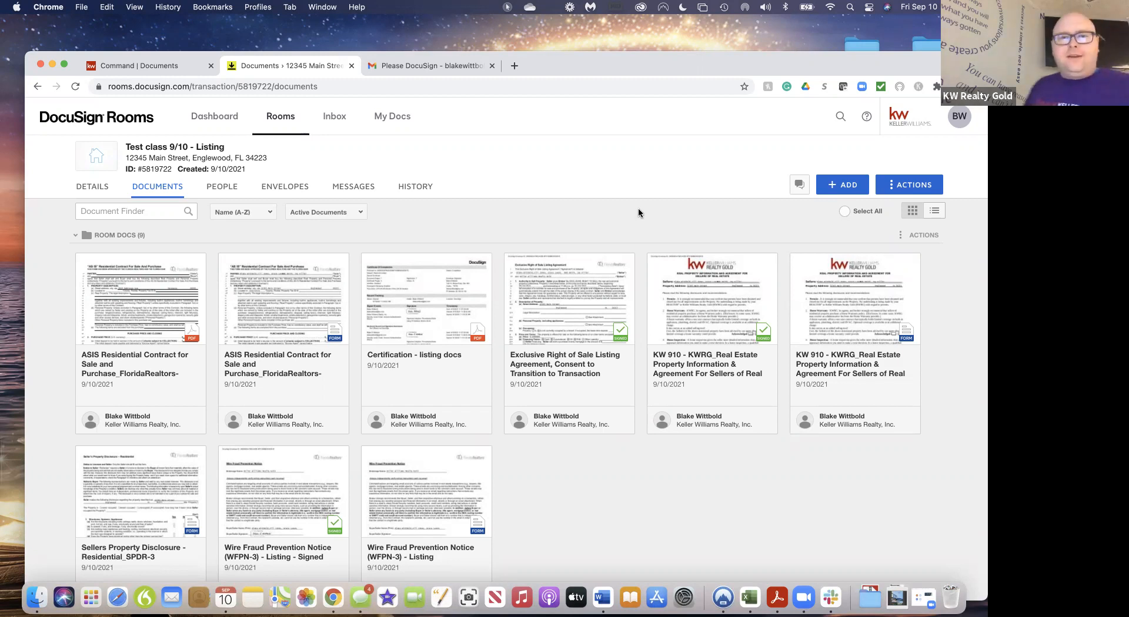
Add the Exclusive Right of Sale form from Listings PKG - Single Family to the room, prefilled with the Class template
left_click(840, 186)
left_click(839, 218)
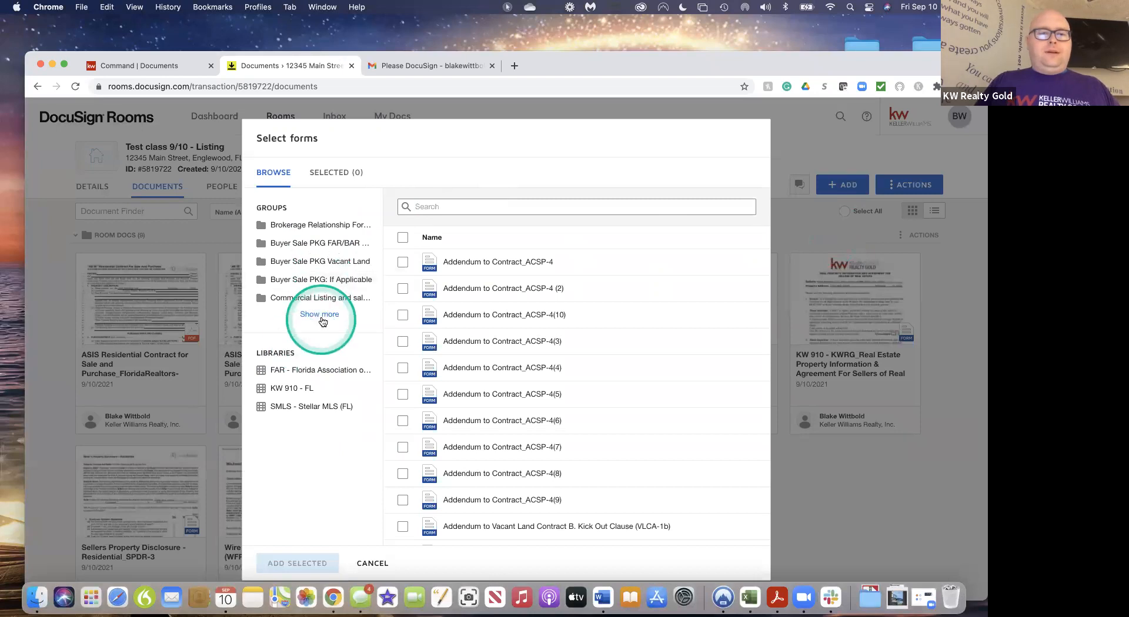
left_click(316, 315)
left_click(311, 335)
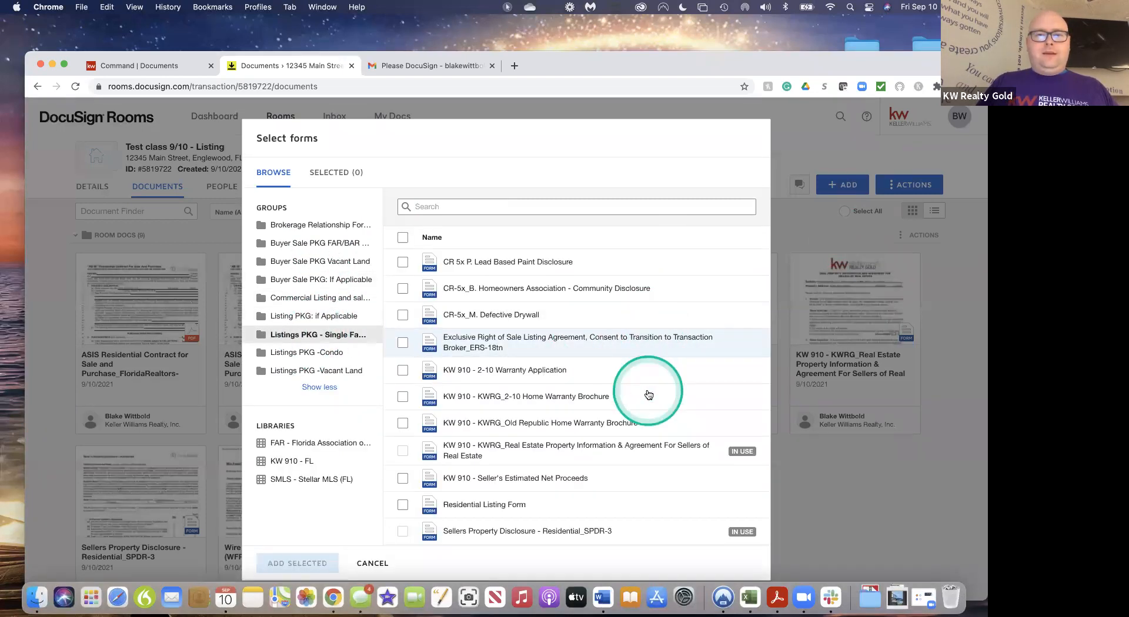
scroll(648, 395, "down", 1)
scroll(648, 394, "up", 1)
scroll(646, 388, "down", 1)
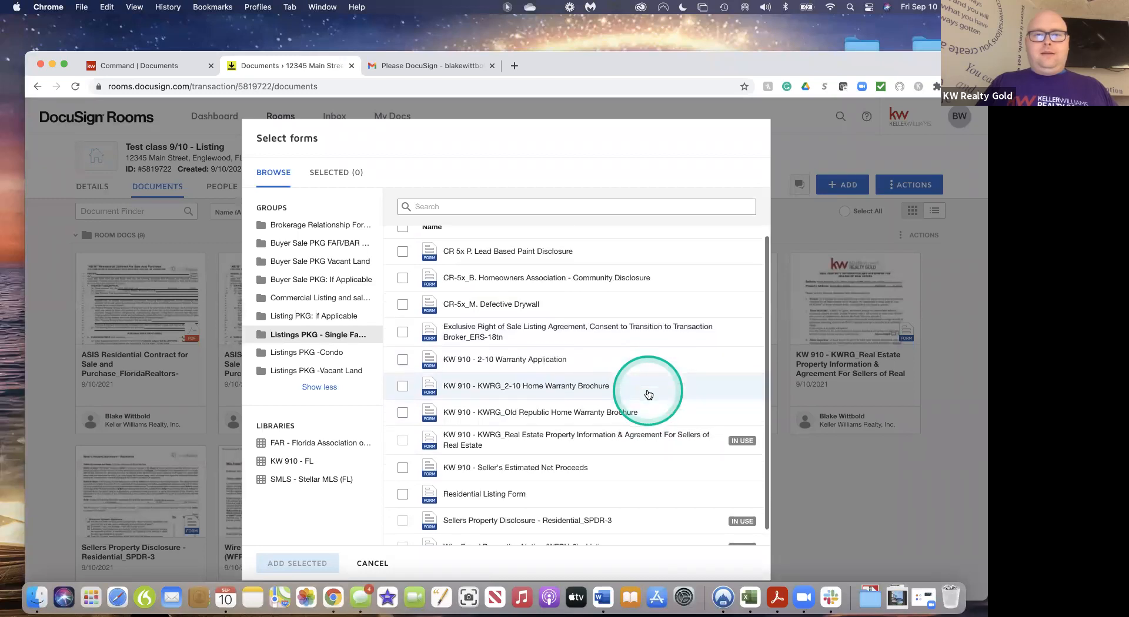
left_click(403, 329)
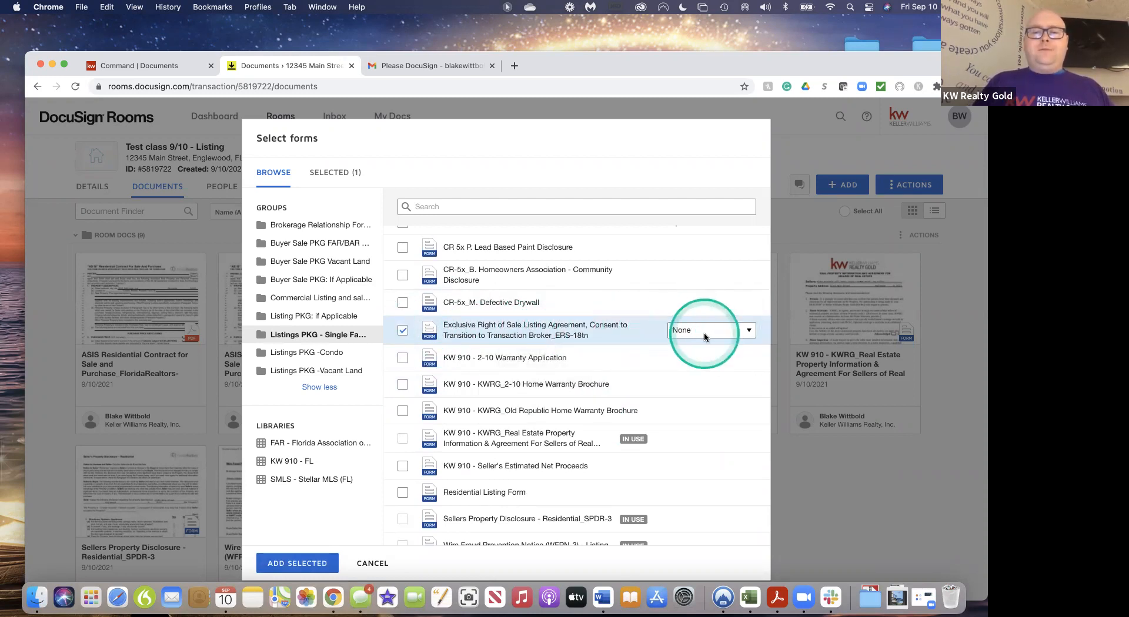
left_click(742, 330)
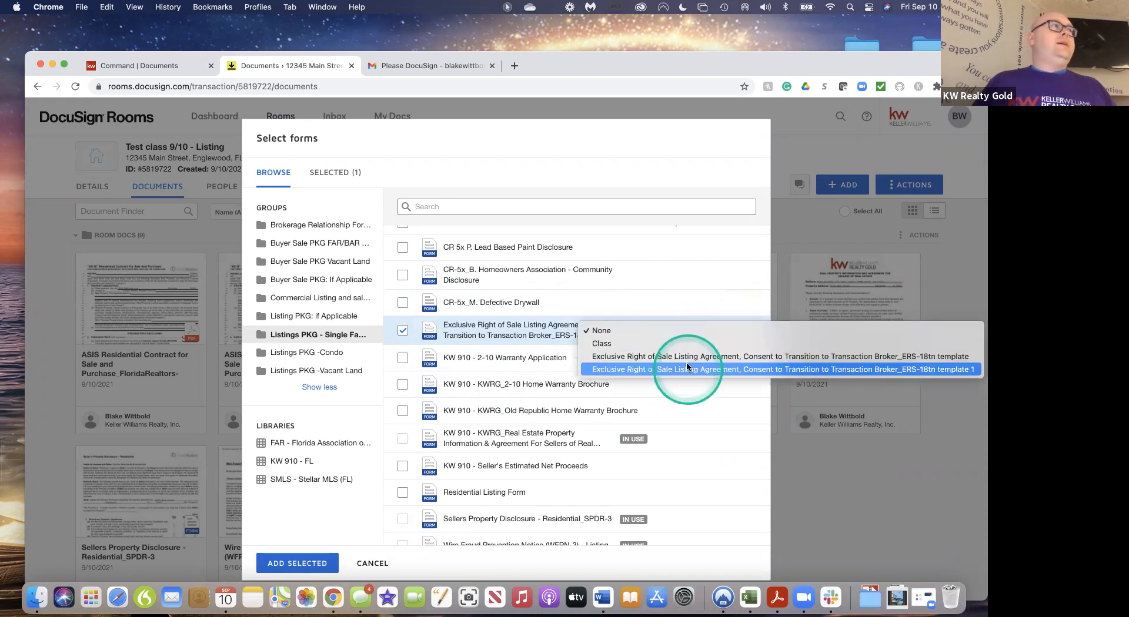
left_click(602, 347)
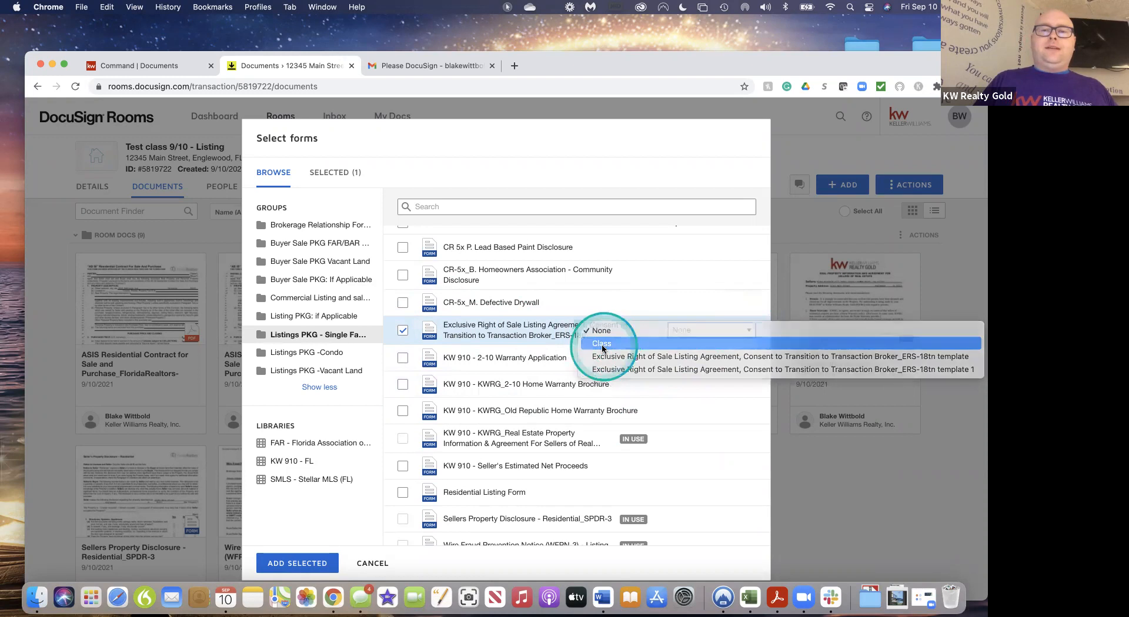
scroll(677, 388, "down", 1)
left_click(275, 559)
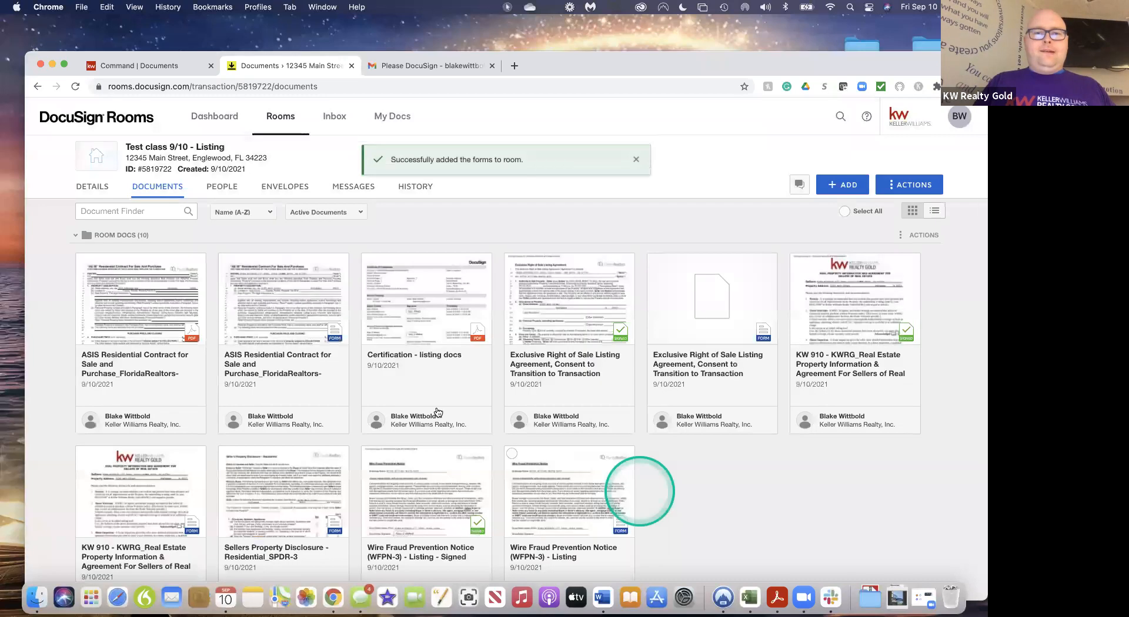
Open the ASIS residential contract for a quick look, then close it
left_click(295, 312)
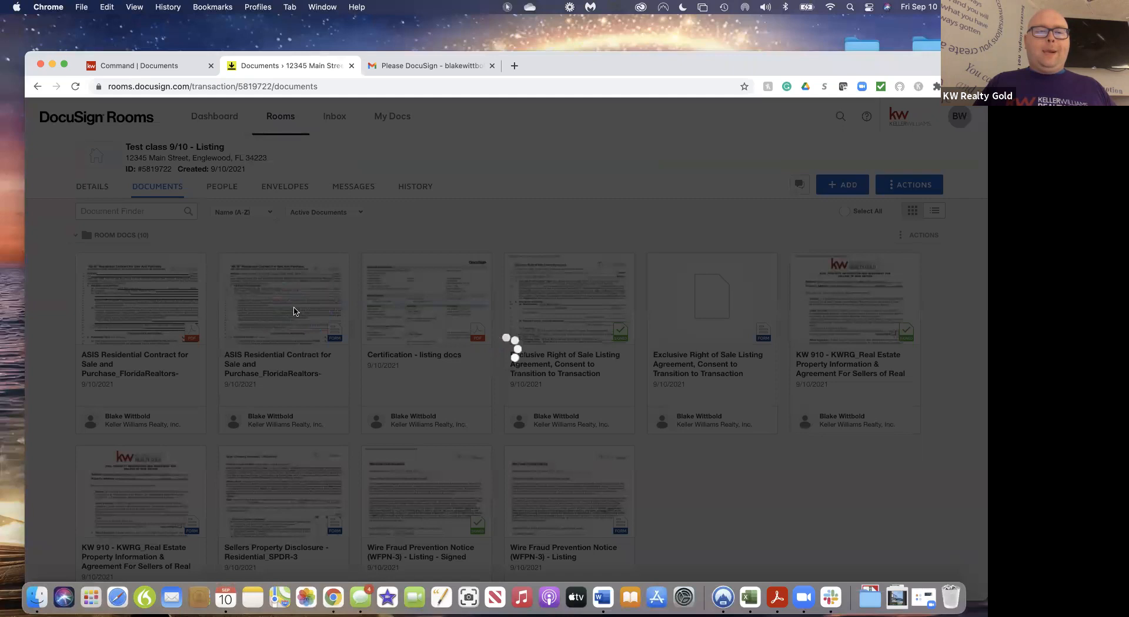
left_click(533, 324)
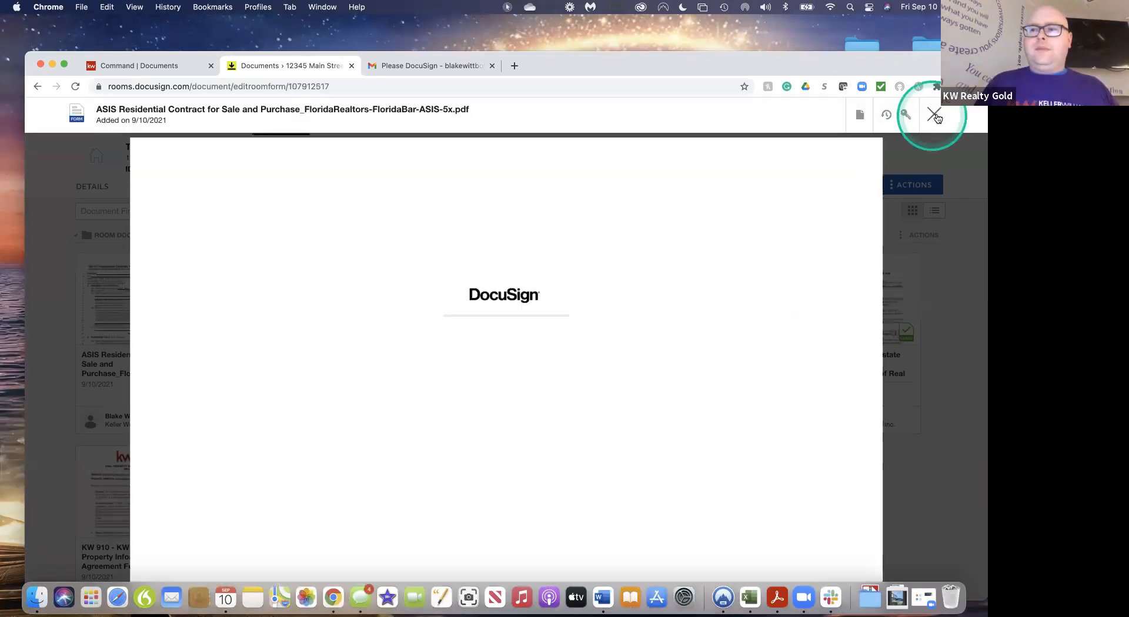
left_click(935, 115)
Review the newly added listing agreement, then close it to return to the documents list
left_click(695, 339)
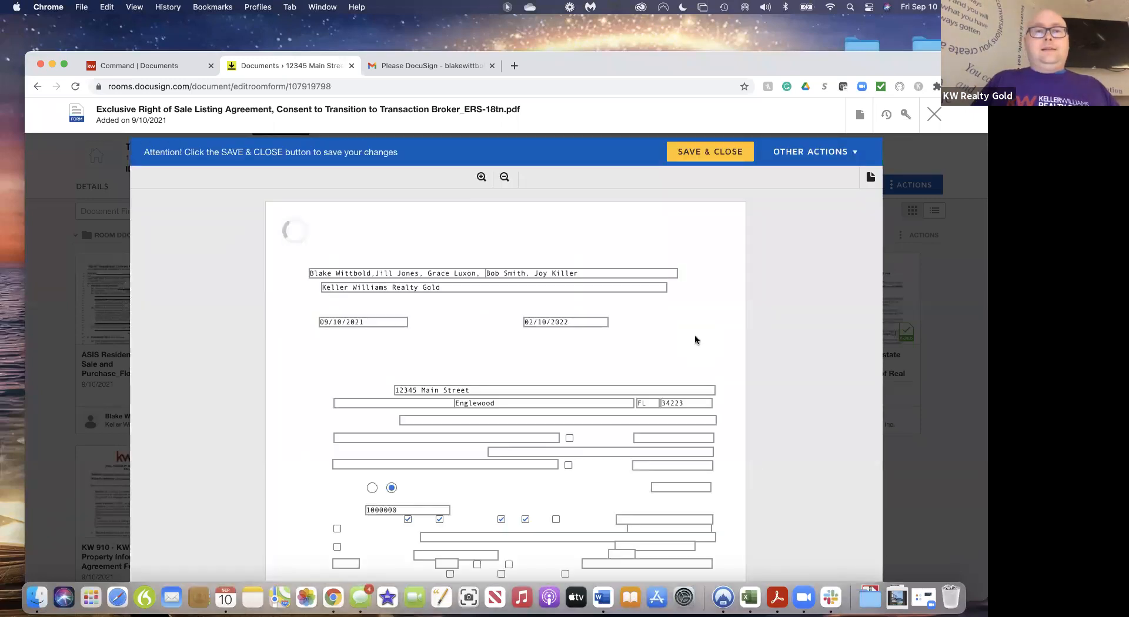
scroll(664, 442, "down", 5)
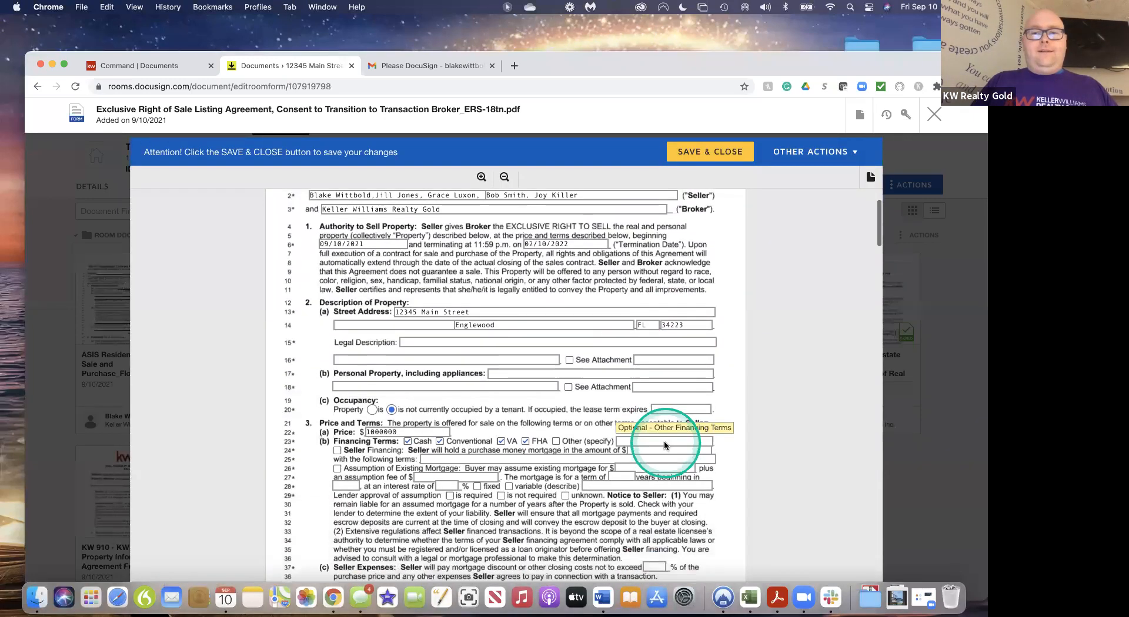
scroll(664, 445, "down", 15)
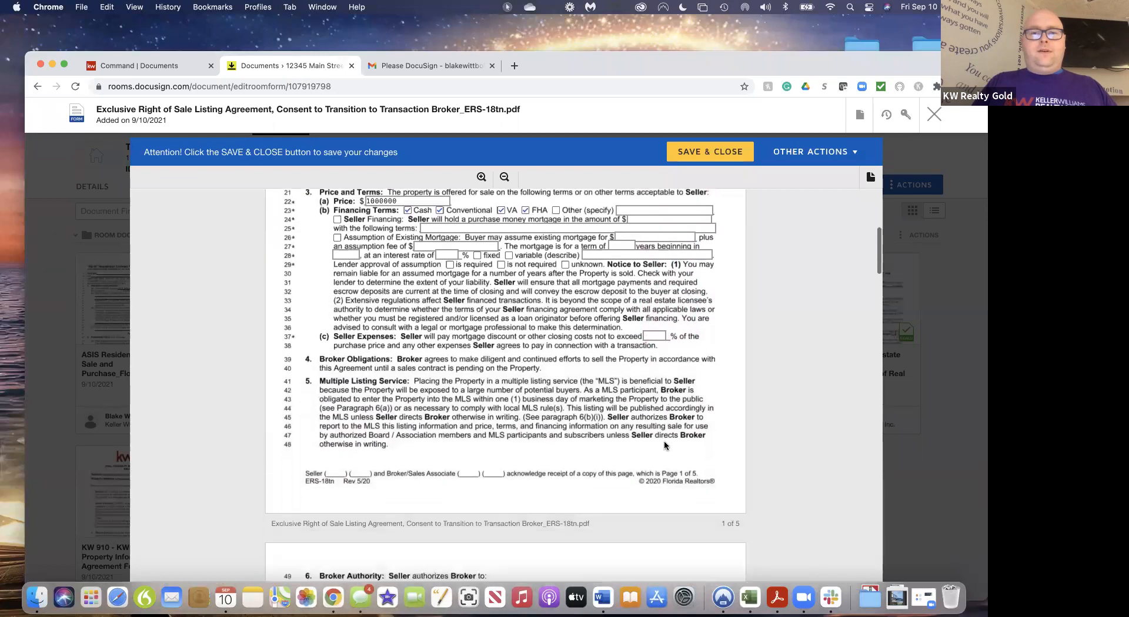
scroll(665, 445, "up", 20)
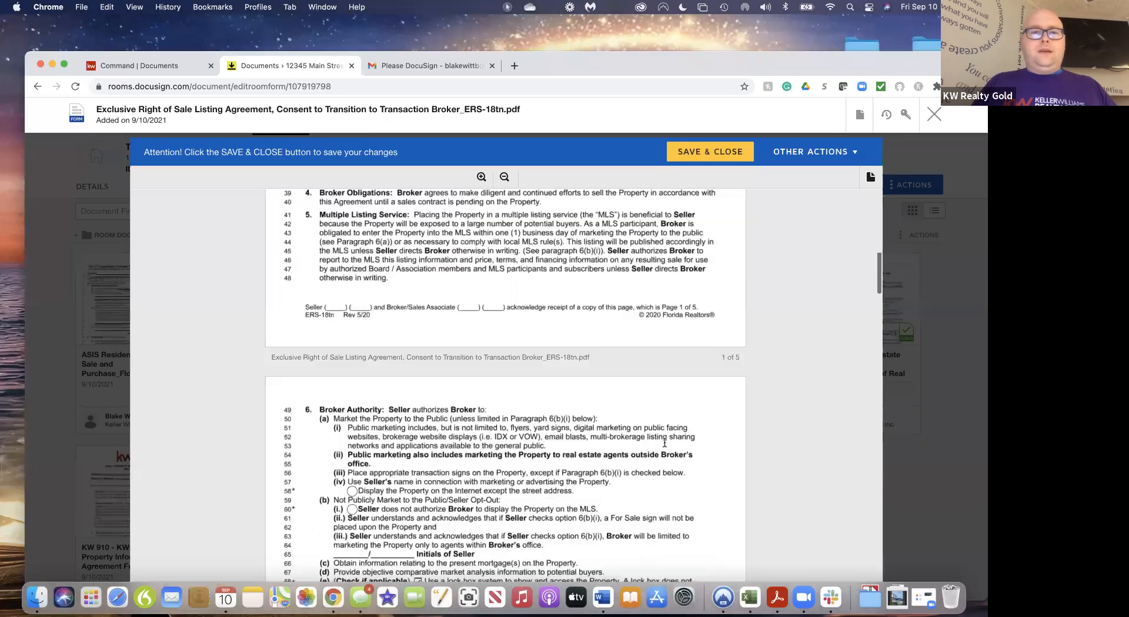
scroll(450, 364, "down", 3)
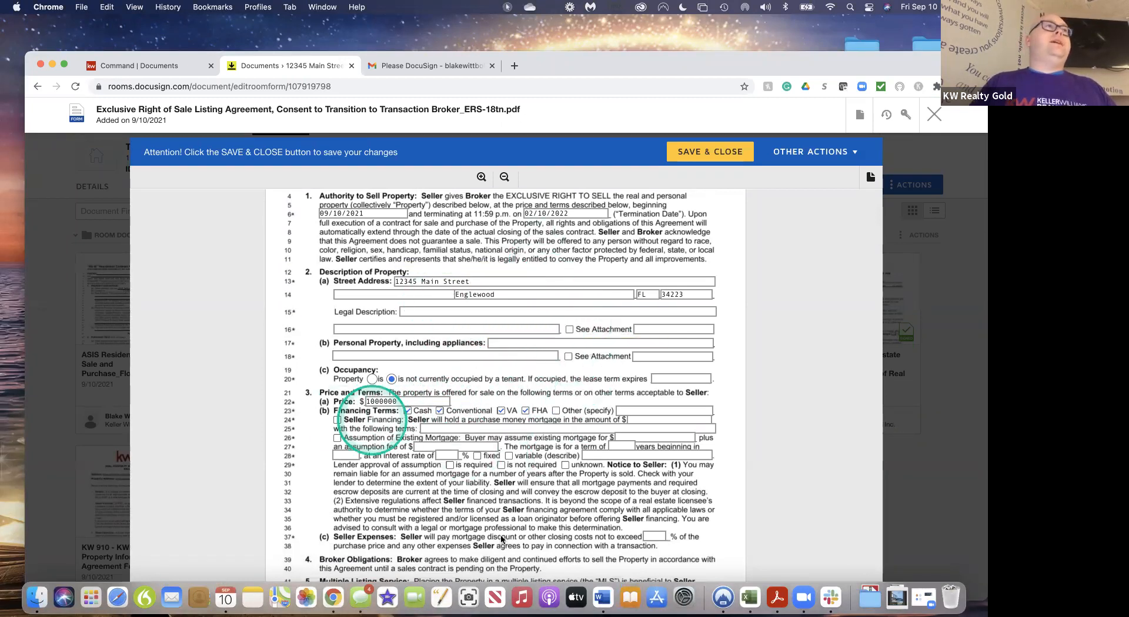
scroll(535, 417, "down", 3)
scroll(535, 417, "up", 5)
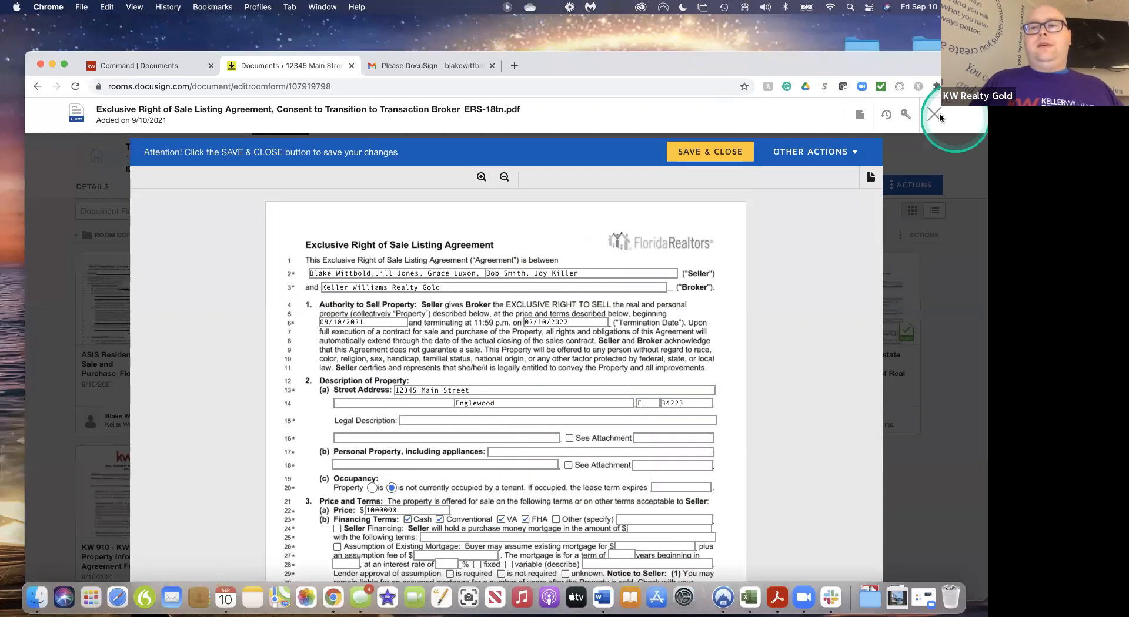
left_click(938, 116)
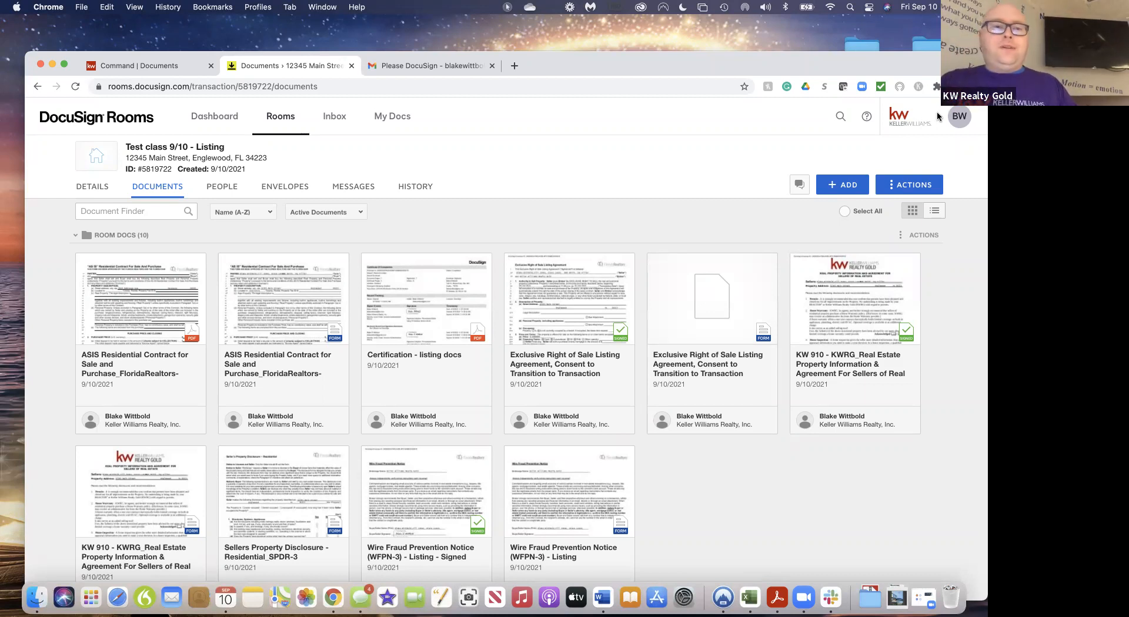
Go to the room's Envelopes tab and select the new envelope's default name for replacement
left_click(285, 192)
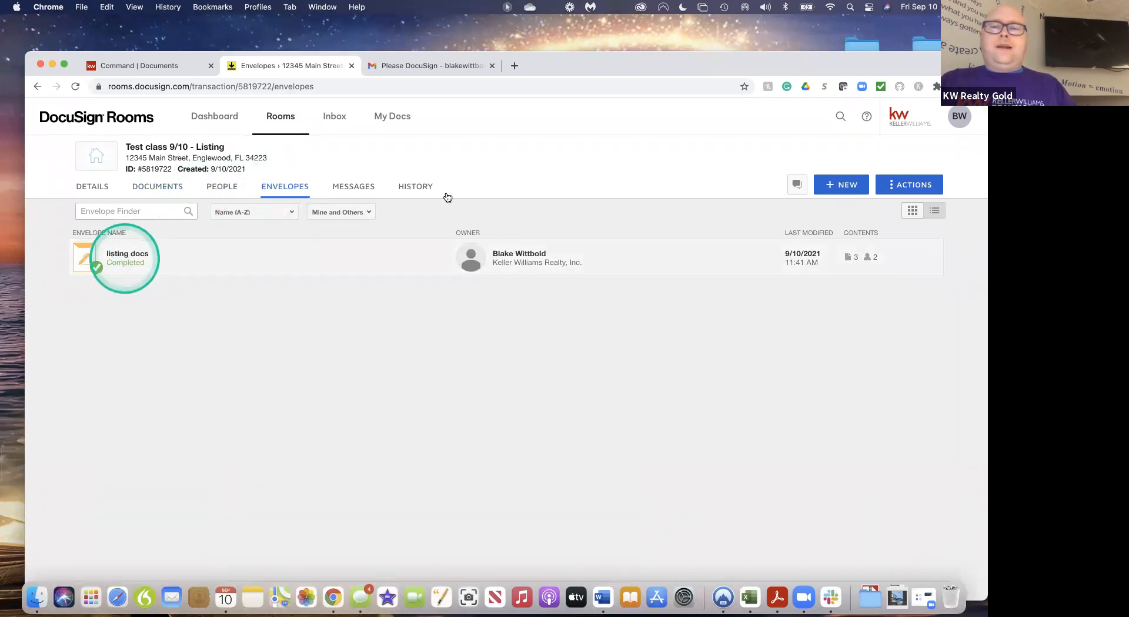
left_click(163, 193)
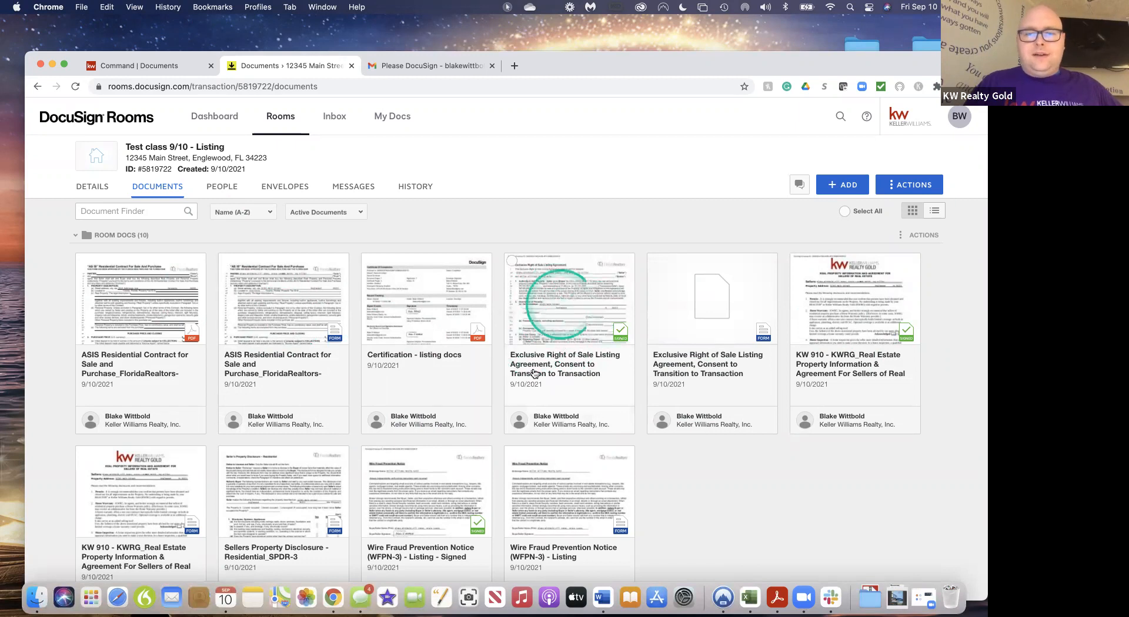
left_click(281, 192)
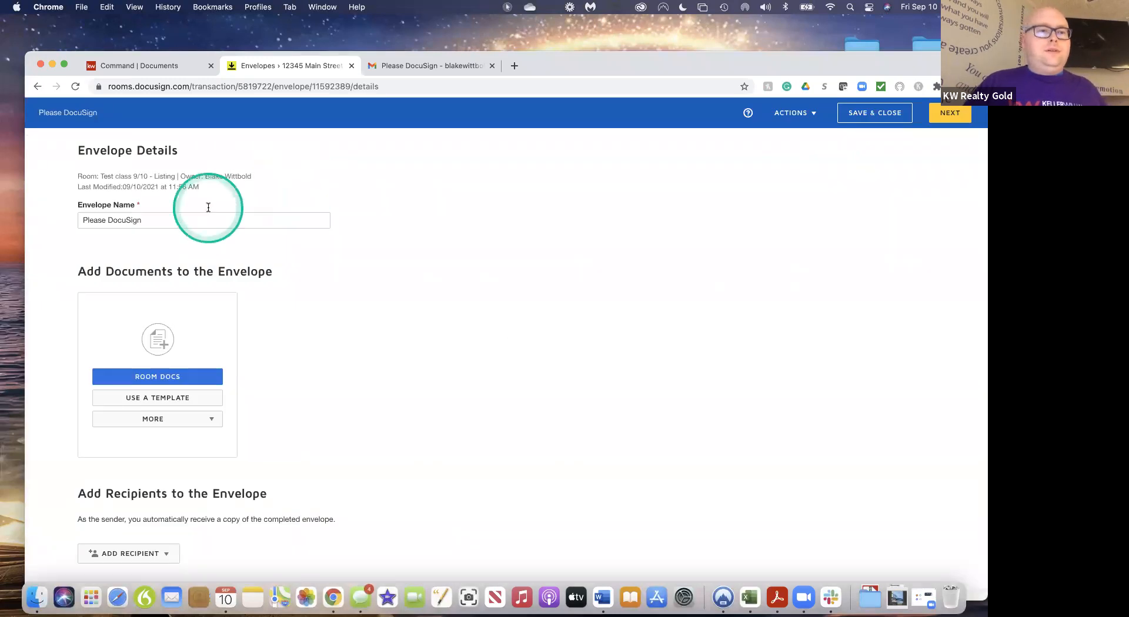
triple_click(147, 221)
Name the envelope 'correction' and attach the signed listing agreement from the room documents
type("co")
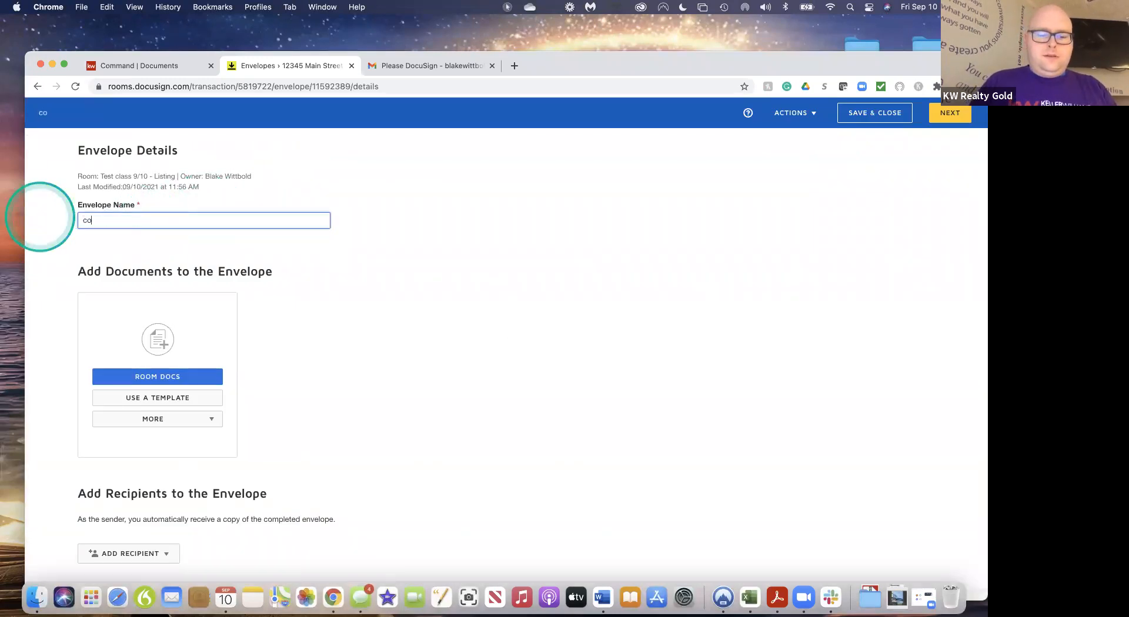
type("rrection")
left_click(165, 368)
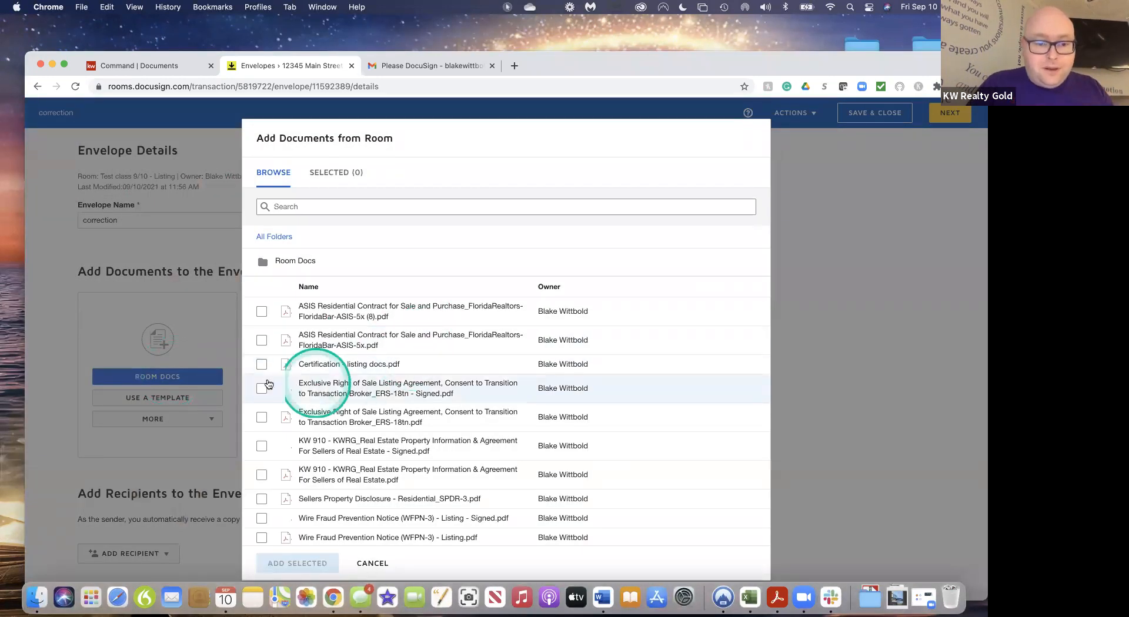
left_click(261, 388)
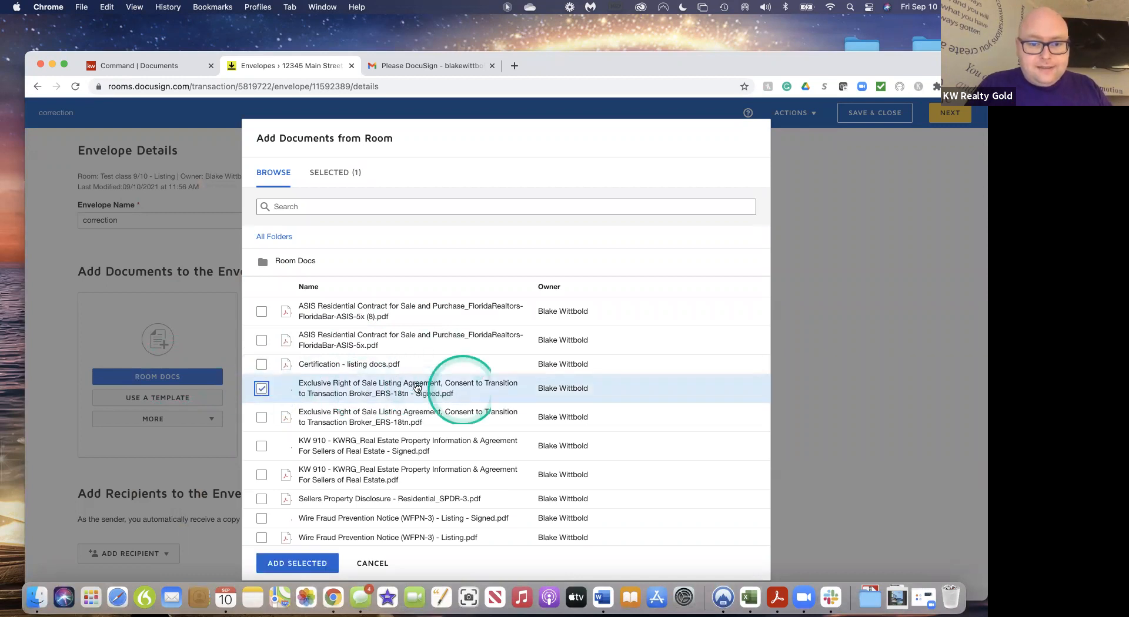
left_click(296, 563)
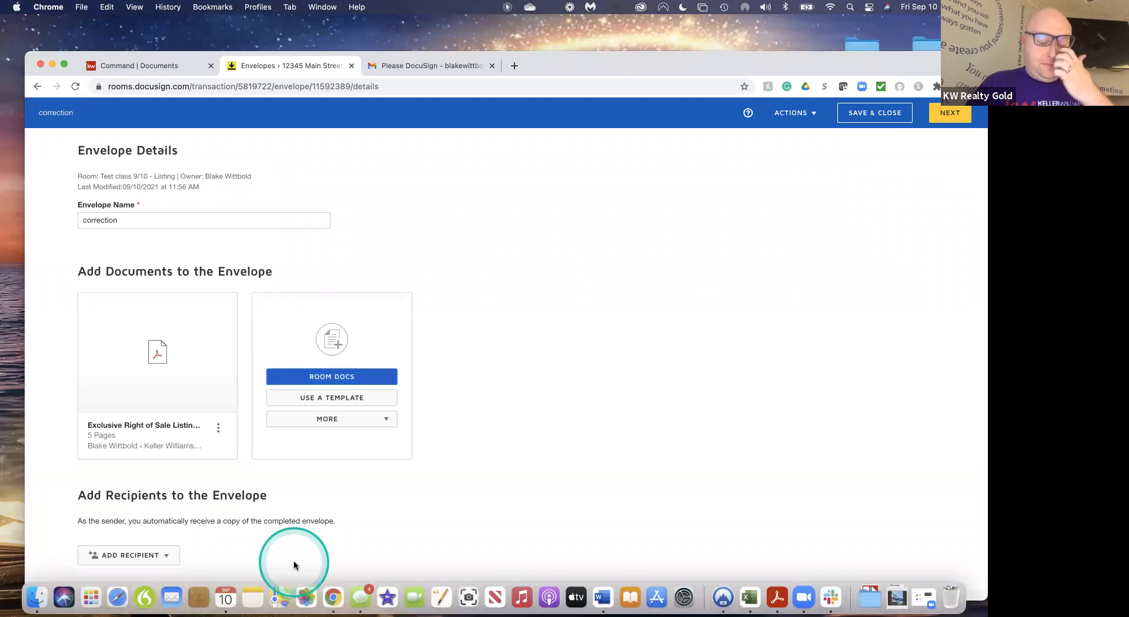
Add a signer recipient picked from contacts by name, then continue to field placement
scroll(337, 516, "down", 3)
scroll(337, 516, "down", 2)
left_click(154, 420)
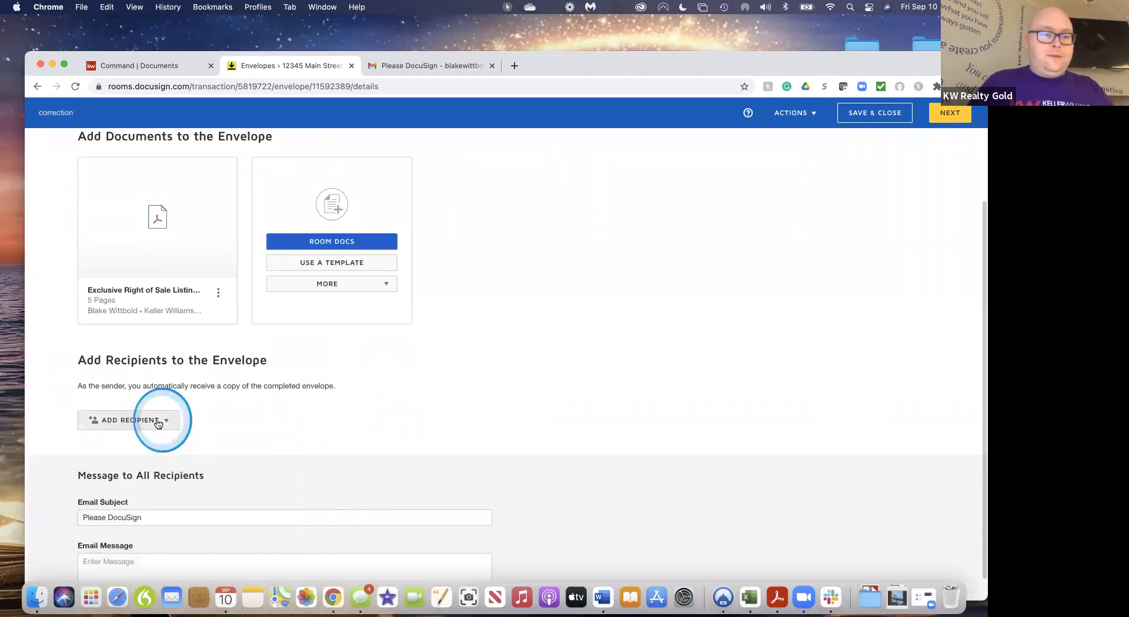
left_click(136, 462)
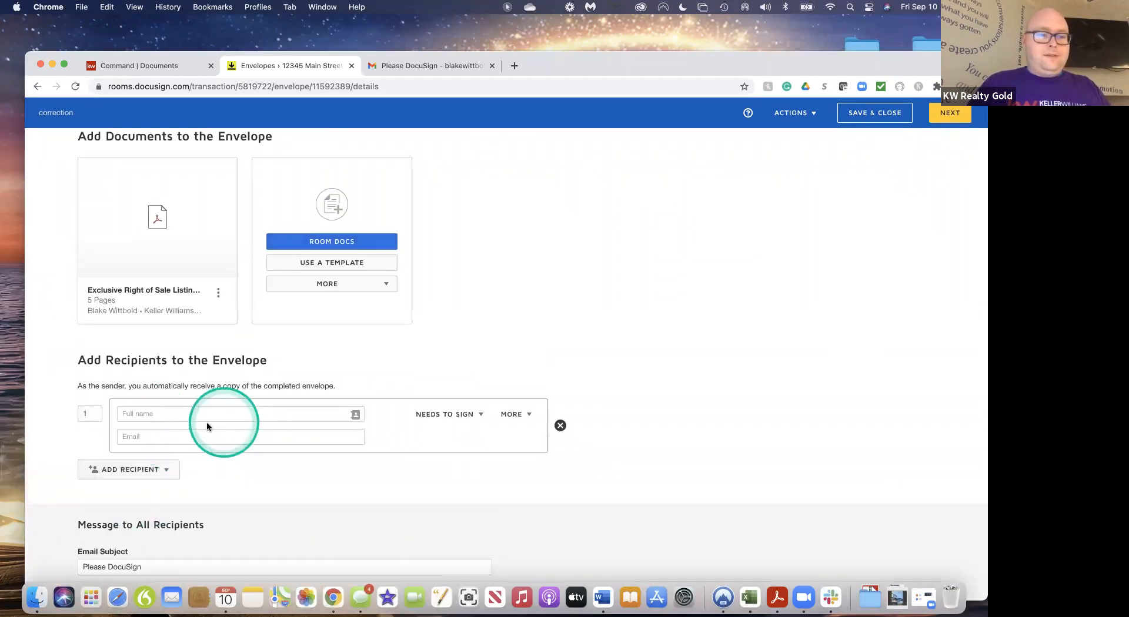
left_click(165, 415)
type("blak")
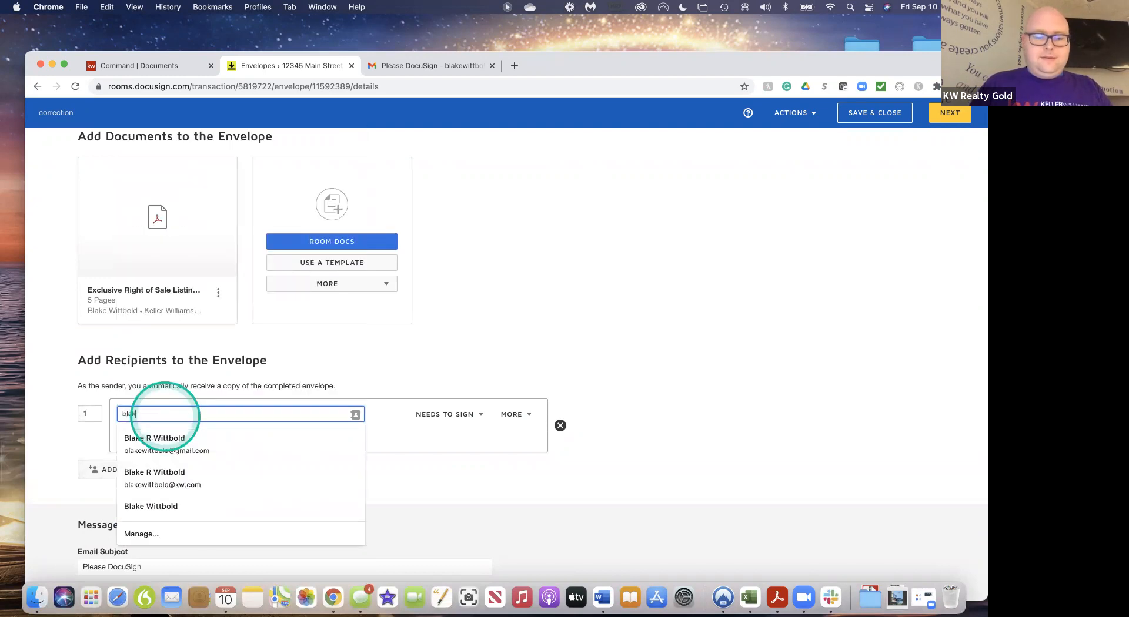
type("e")
left_click(173, 440)
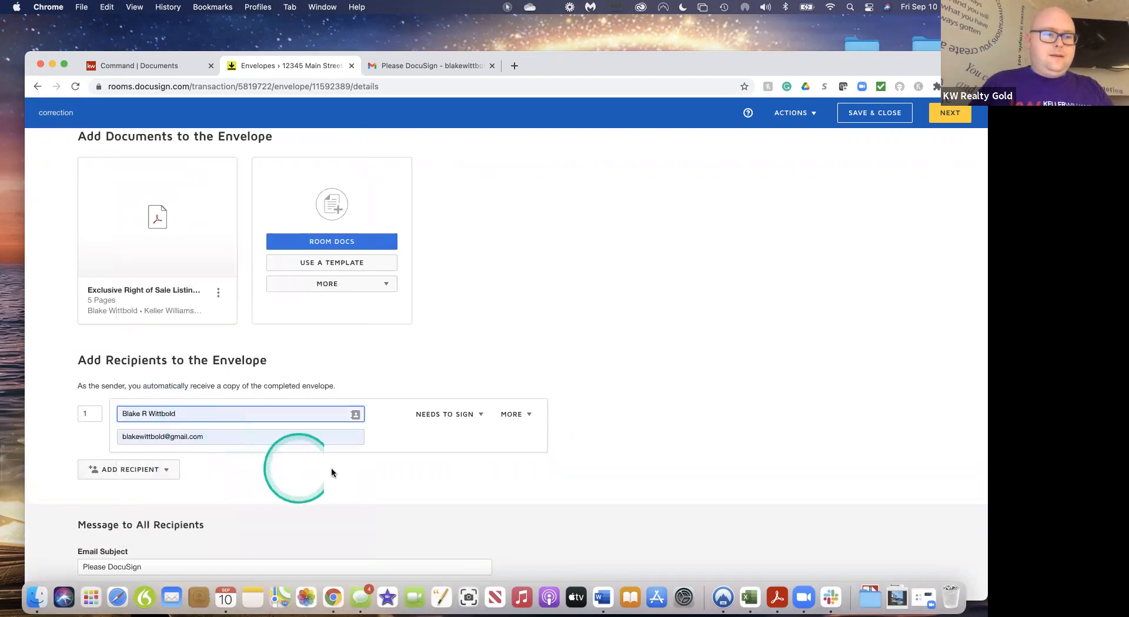
scroll(331, 467, "down", 1)
scroll(331, 472, "down", 1)
left_click(950, 117)
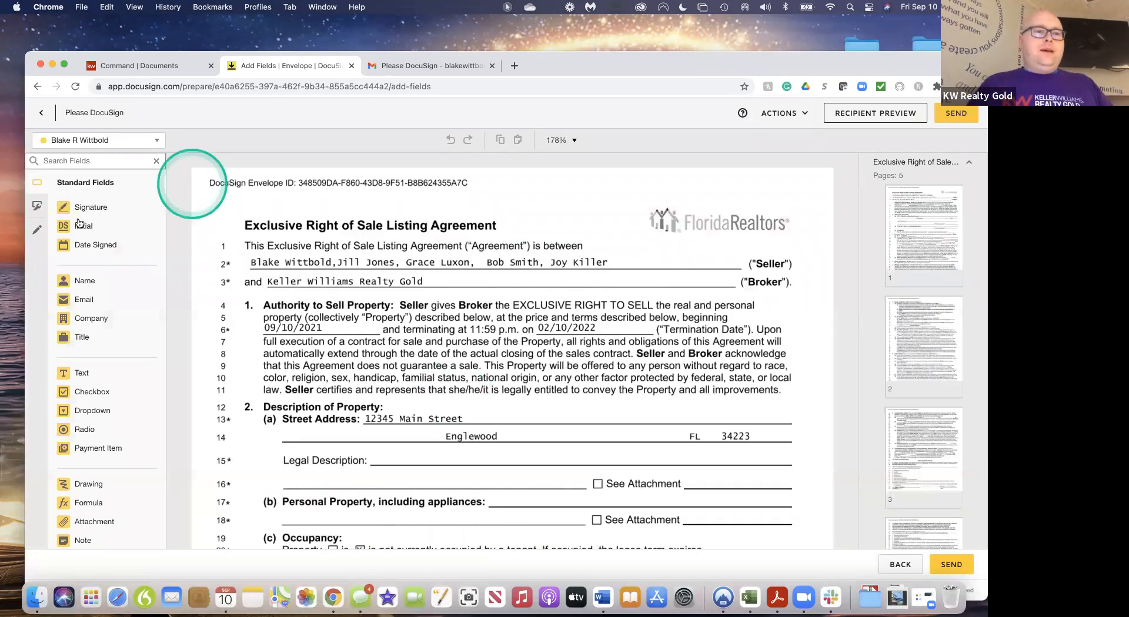
Draw a line through '12345 Main Street' and place a Text field beside it
left_click(35, 233)
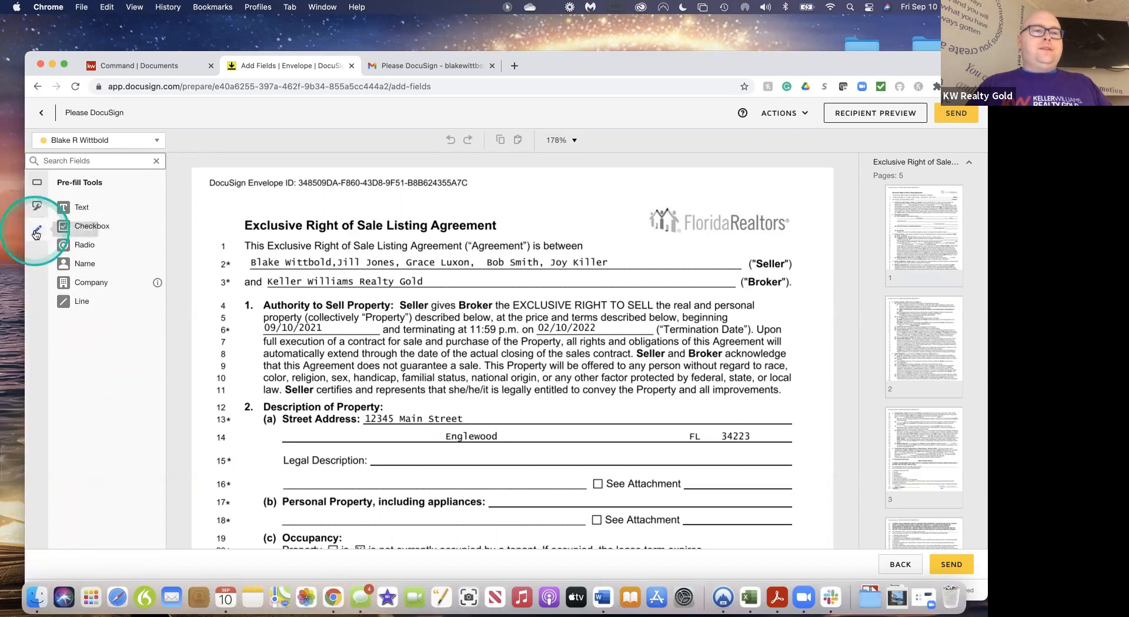
left_click(80, 305)
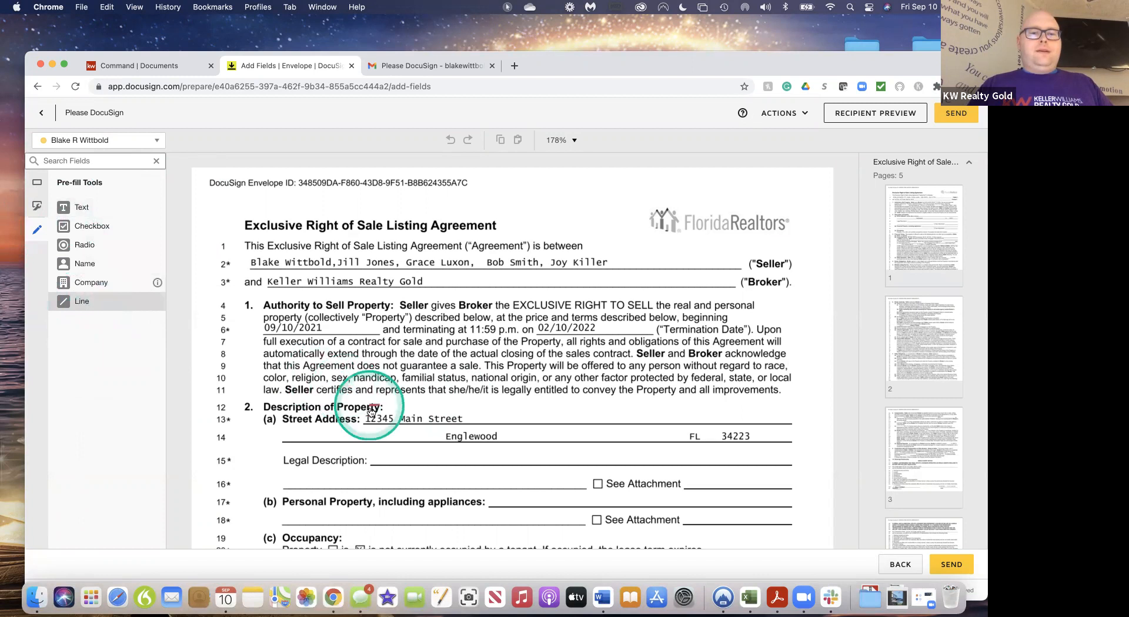
left_click_drag(366, 419, 464, 419)
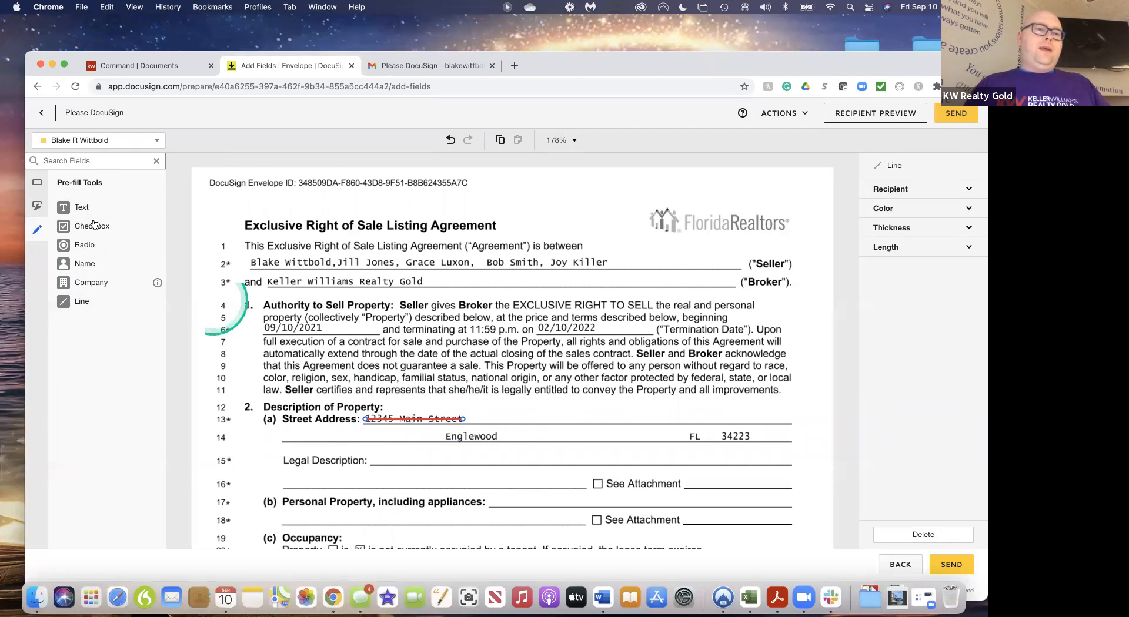
left_click(37, 184)
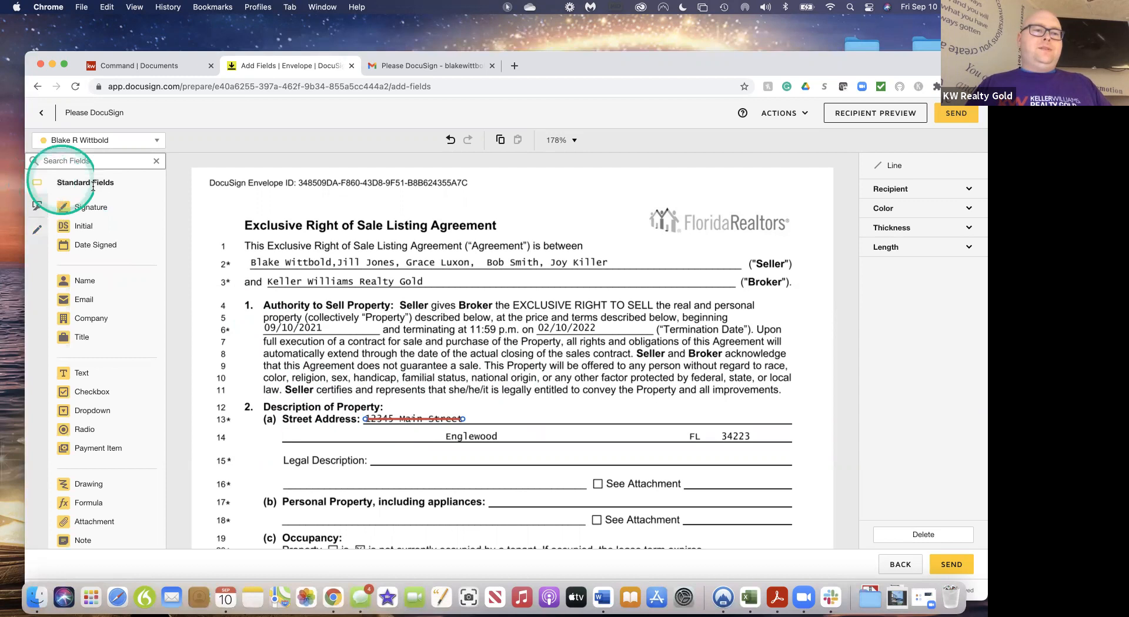
left_click_drag(82, 375, 473, 408)
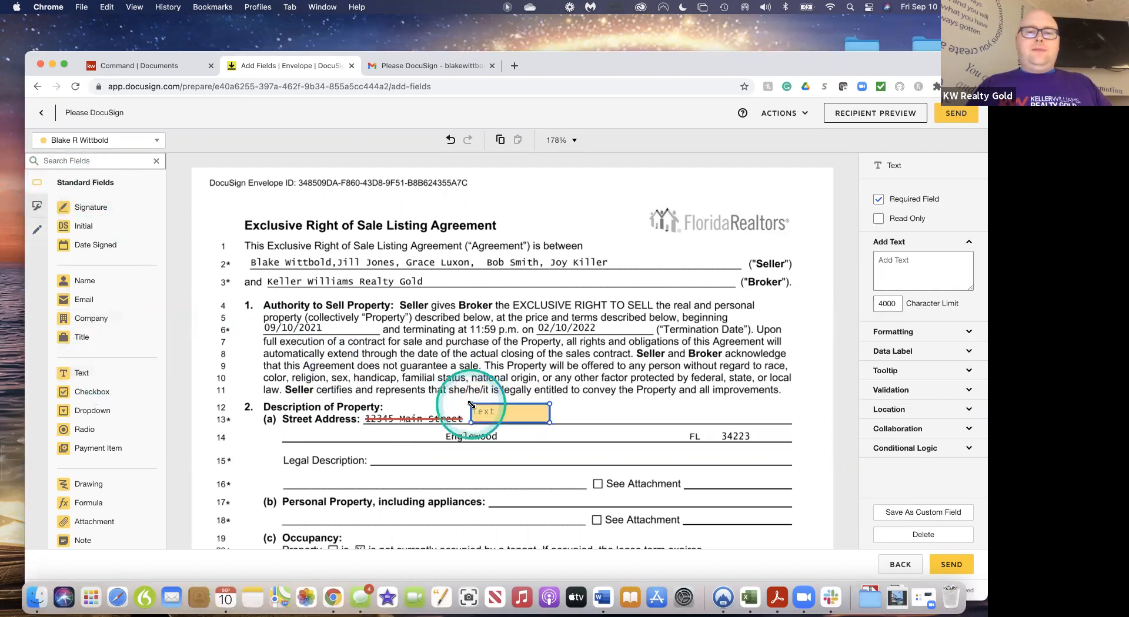
Fill the text field with '12245 Main Street', widen it, and make it optional and read-only
left_click(500, 412)
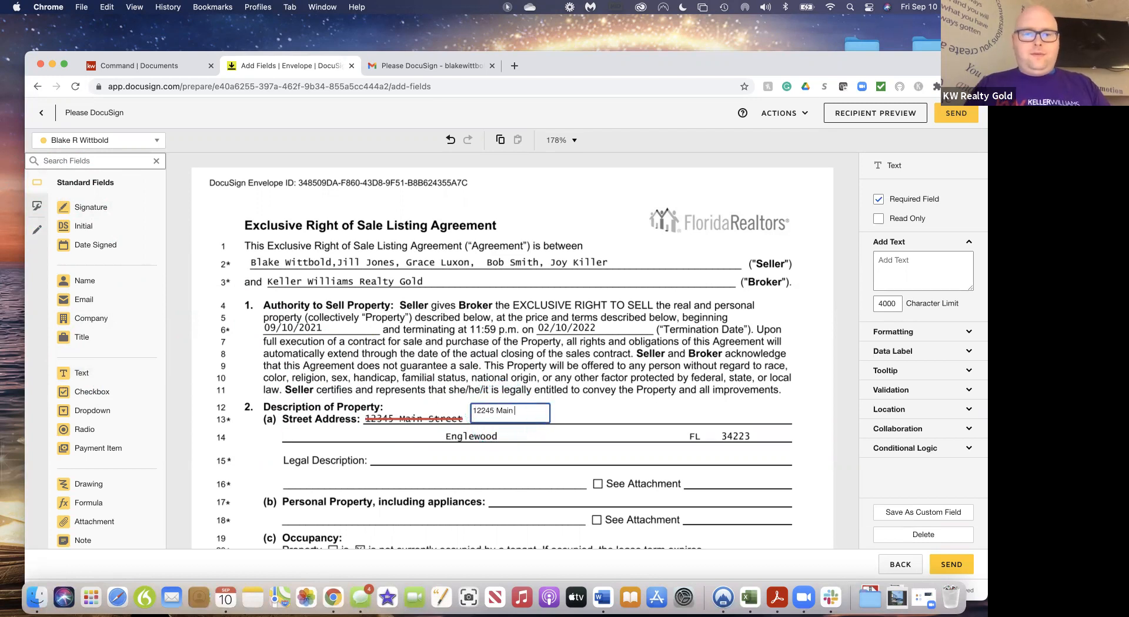
type("2245 Main Street")
left_click(536, 417)
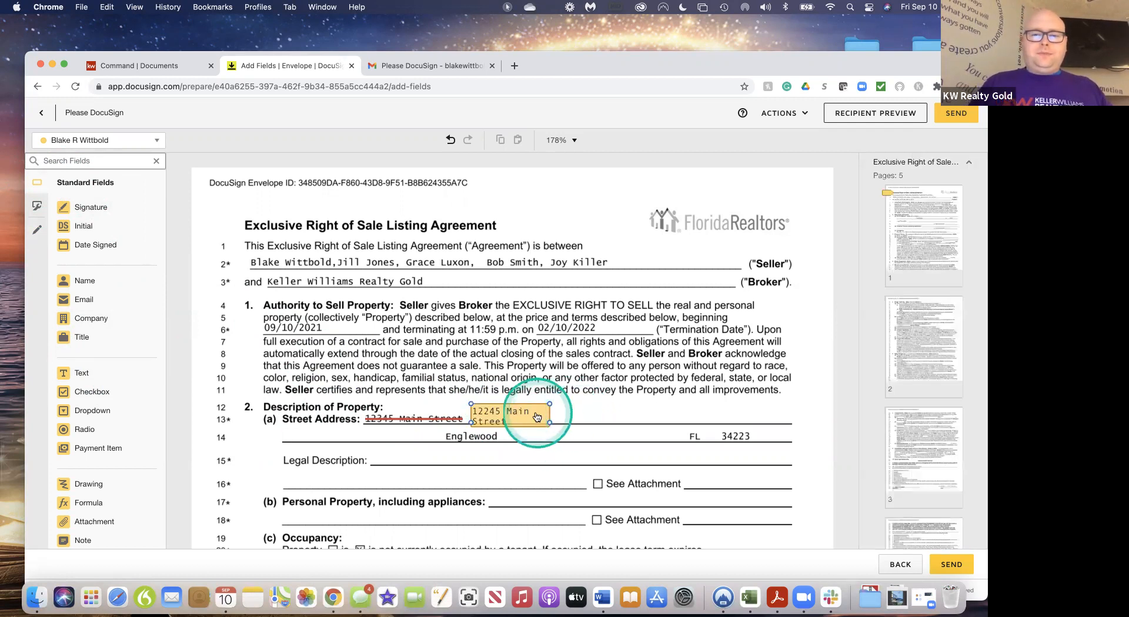
left_click(536, 416)
mouse_move(549, 422)
left_mouse_down()
mouse_move(581, 420)
mouse_move(530, 419)
left_mouse_up()
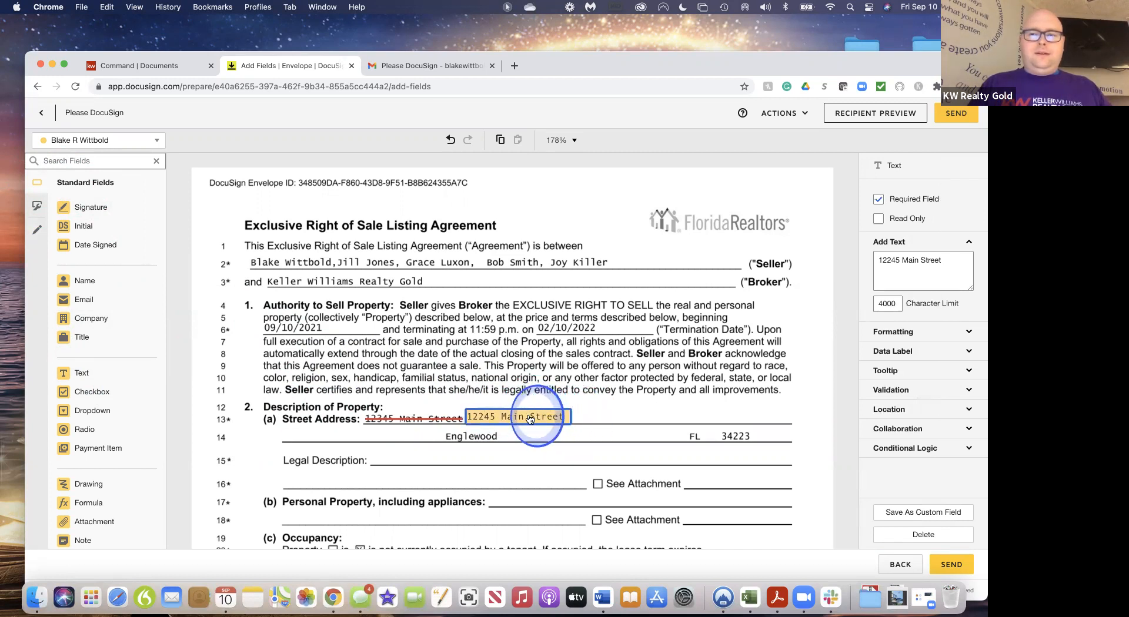
left_click(877, 200)
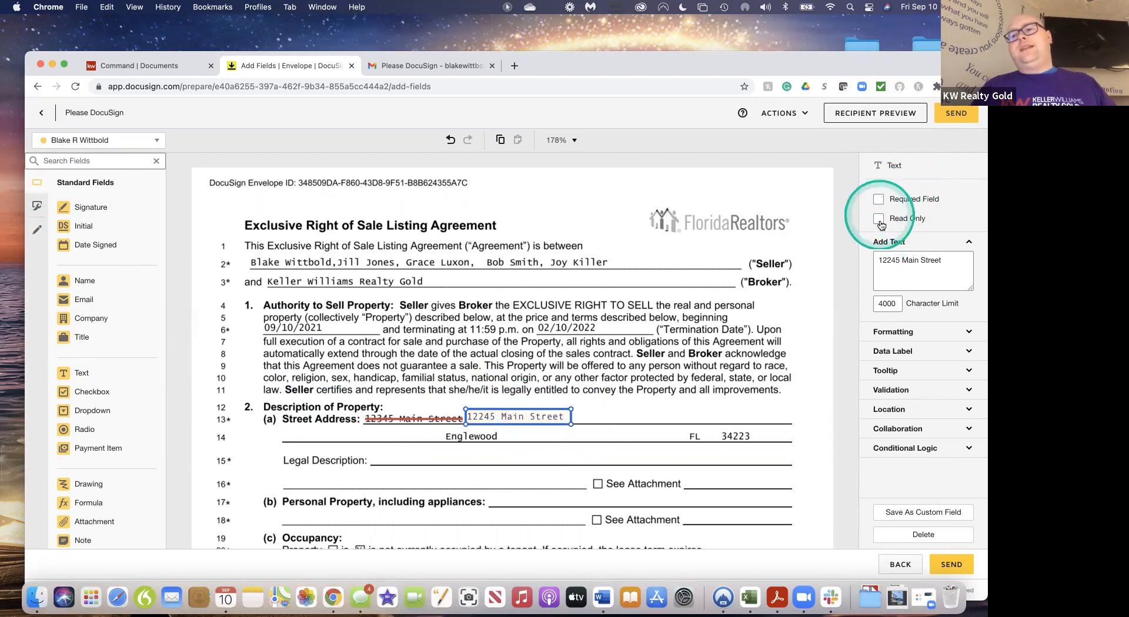
left_click(882, 220)
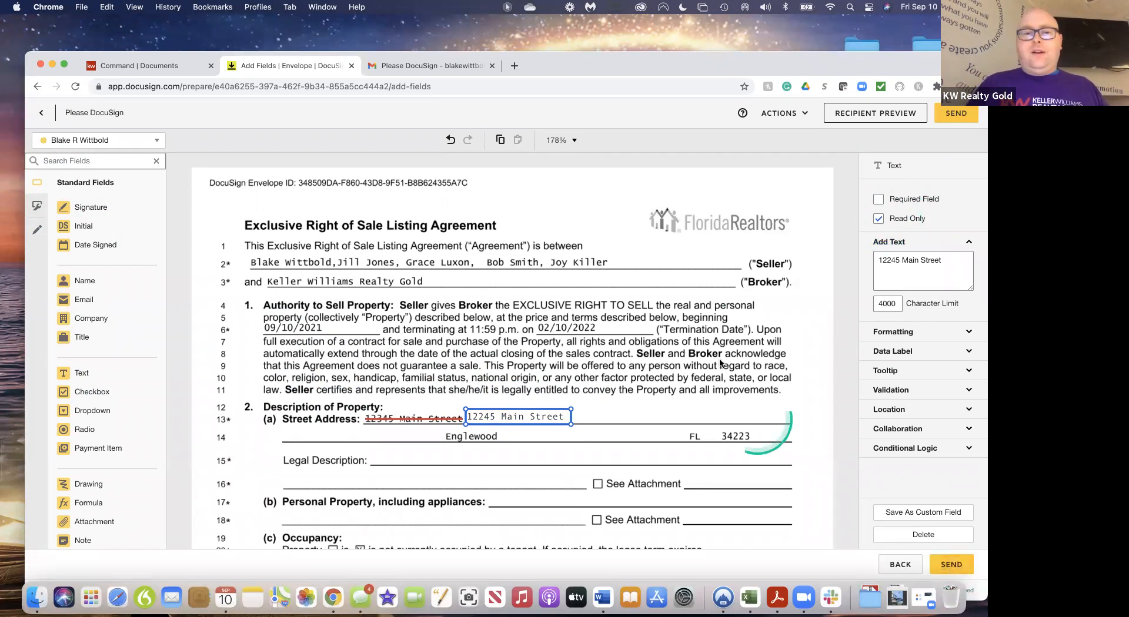
scroll(465, 391, "down", 3)
scroll(388, 388, "up", 1)
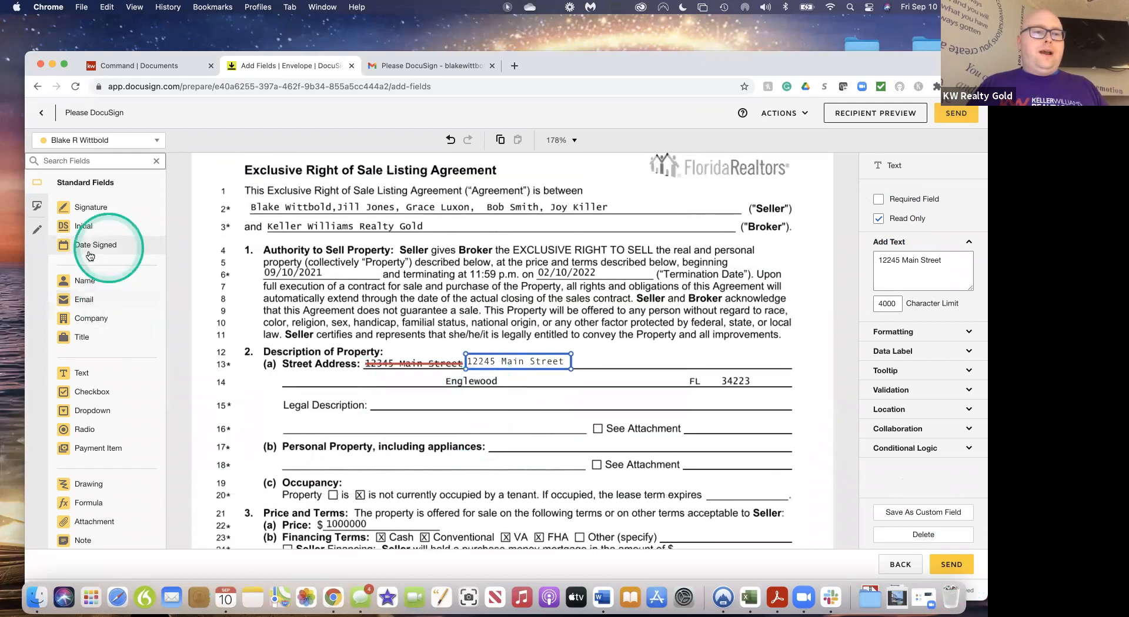
Place an Initial field next to the corrected address; a Date Signed field is added then removed
left_click_drag(83, 227, 570, 347)
left_click_drag(101, 250, 597, 352)
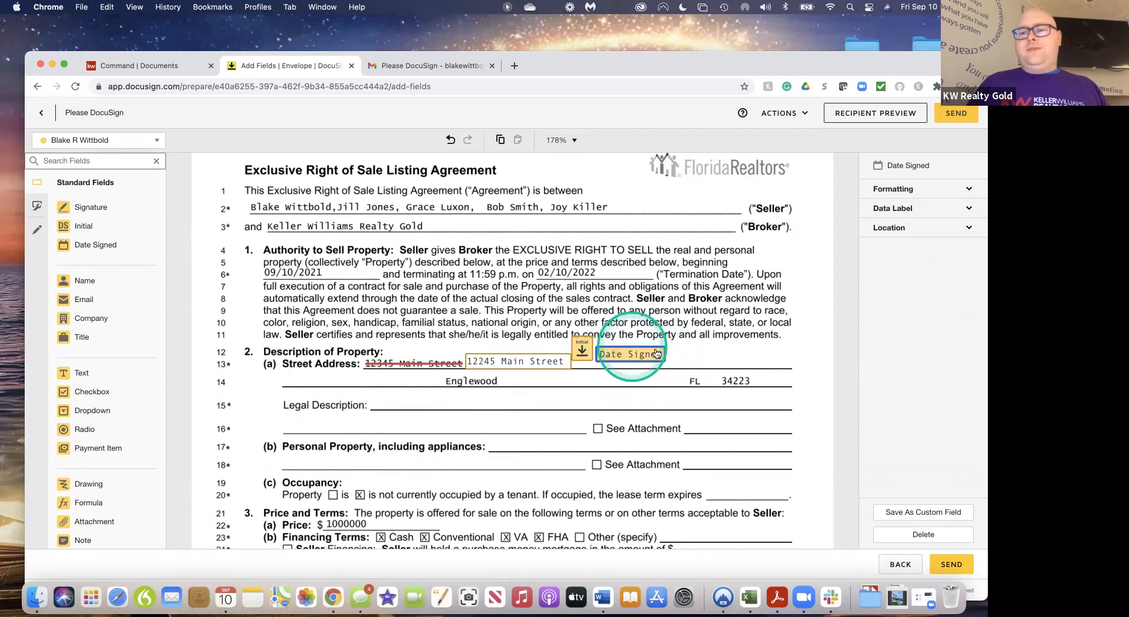
left_click(925, 535)
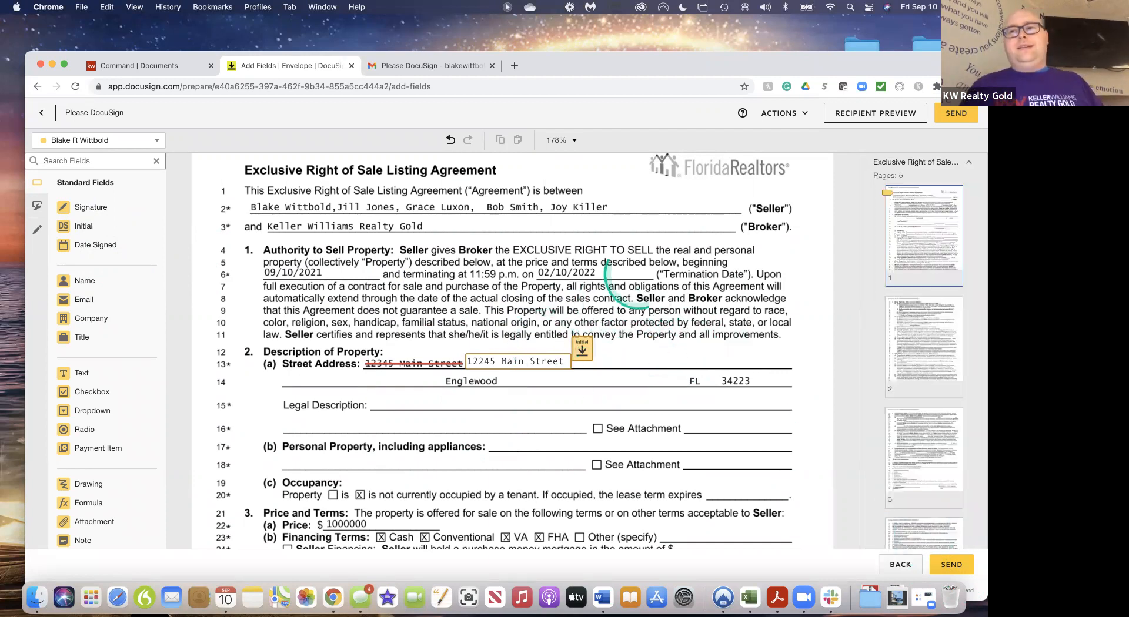